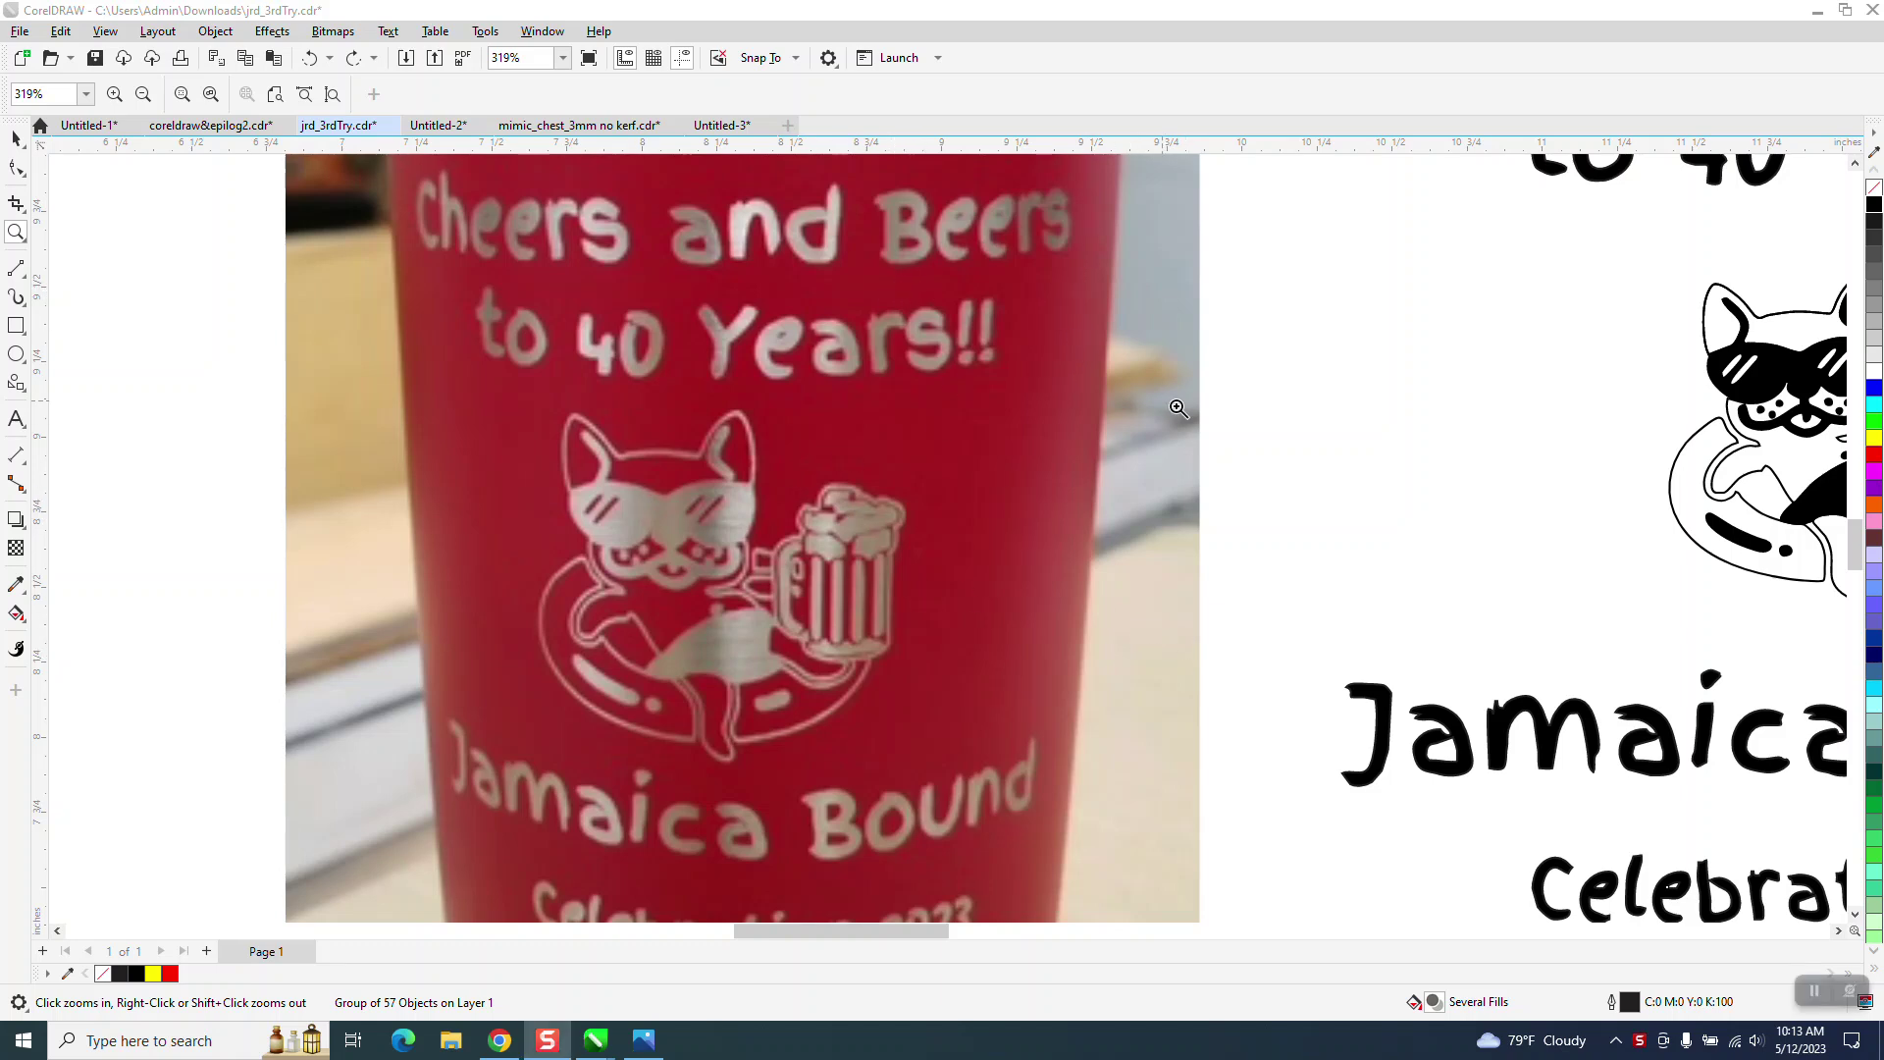
- Zoom in to inspect the cat graphic and the Beers lettering in the tumbler photo
scroll(1172, 411, down, 1)
drag(1562, 306, 1831, 638)
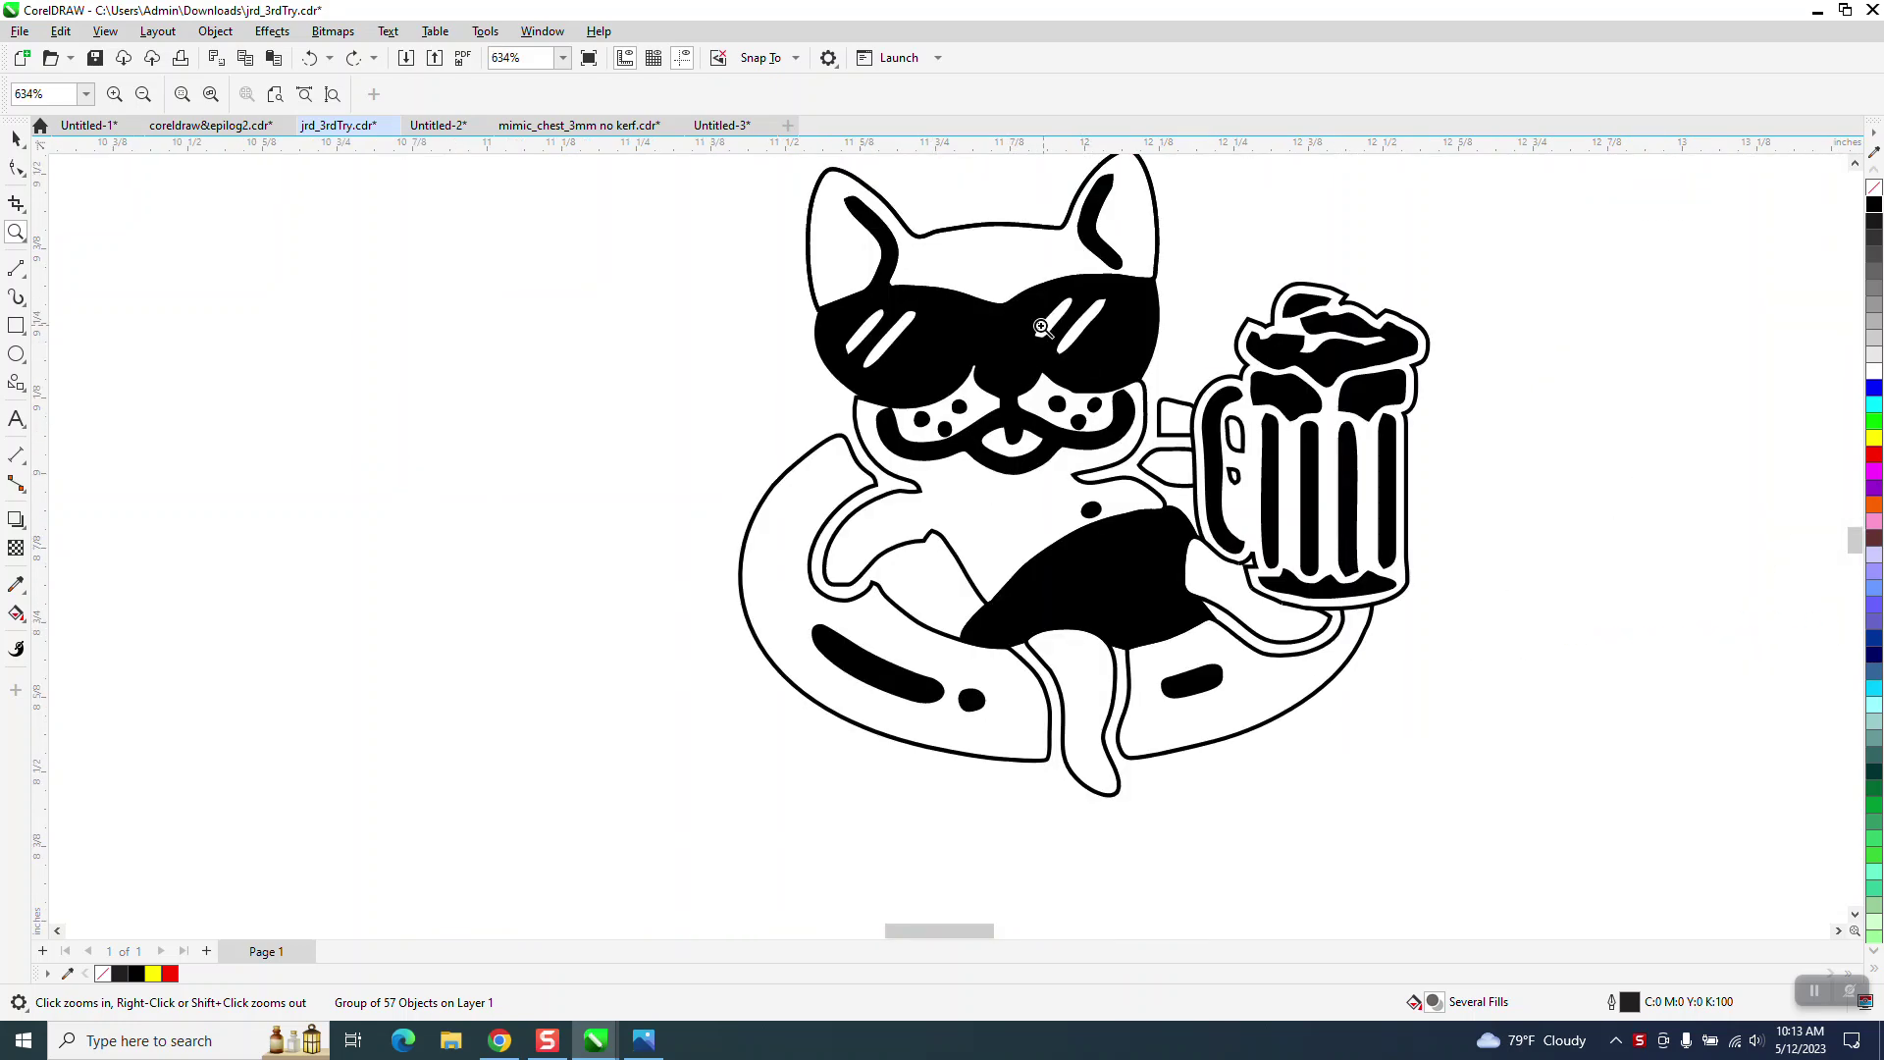
scroll(1036, 345, down, 4)
scroll(1217, 389, down, 5)
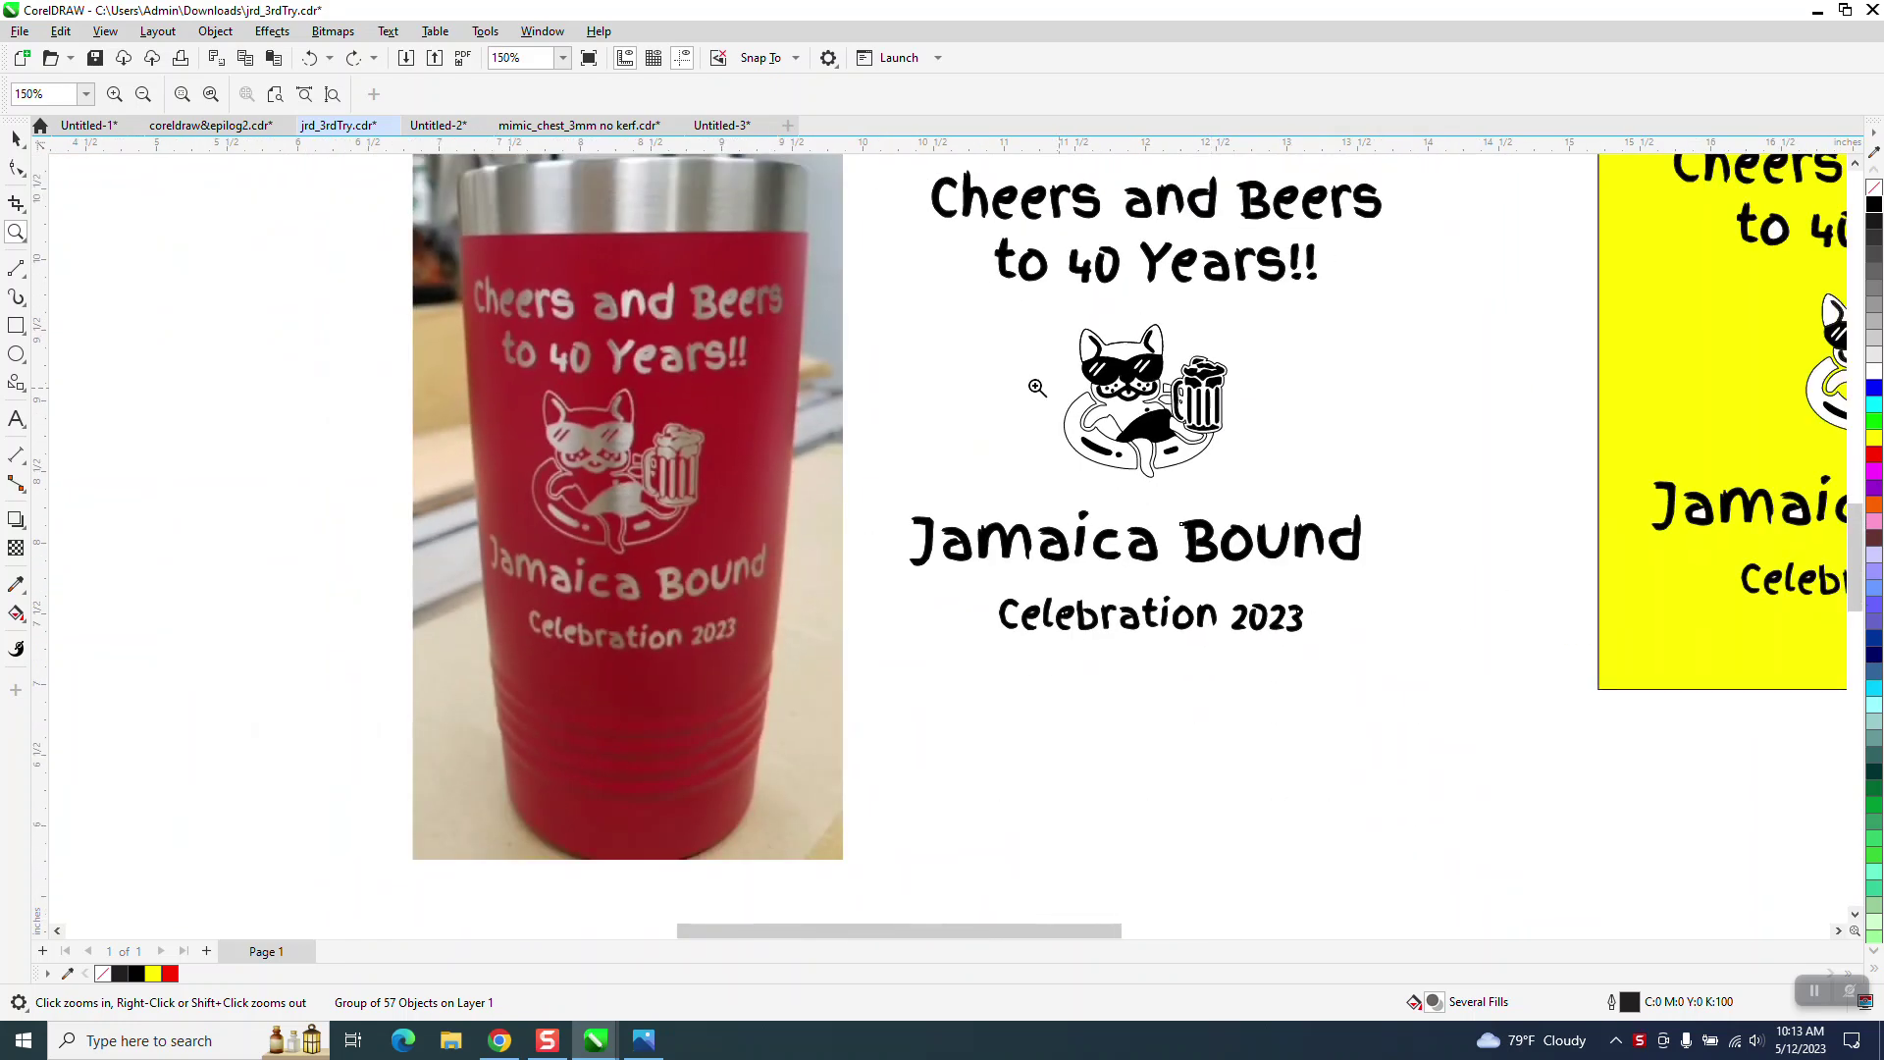
drag(708, 274, 781, 351)
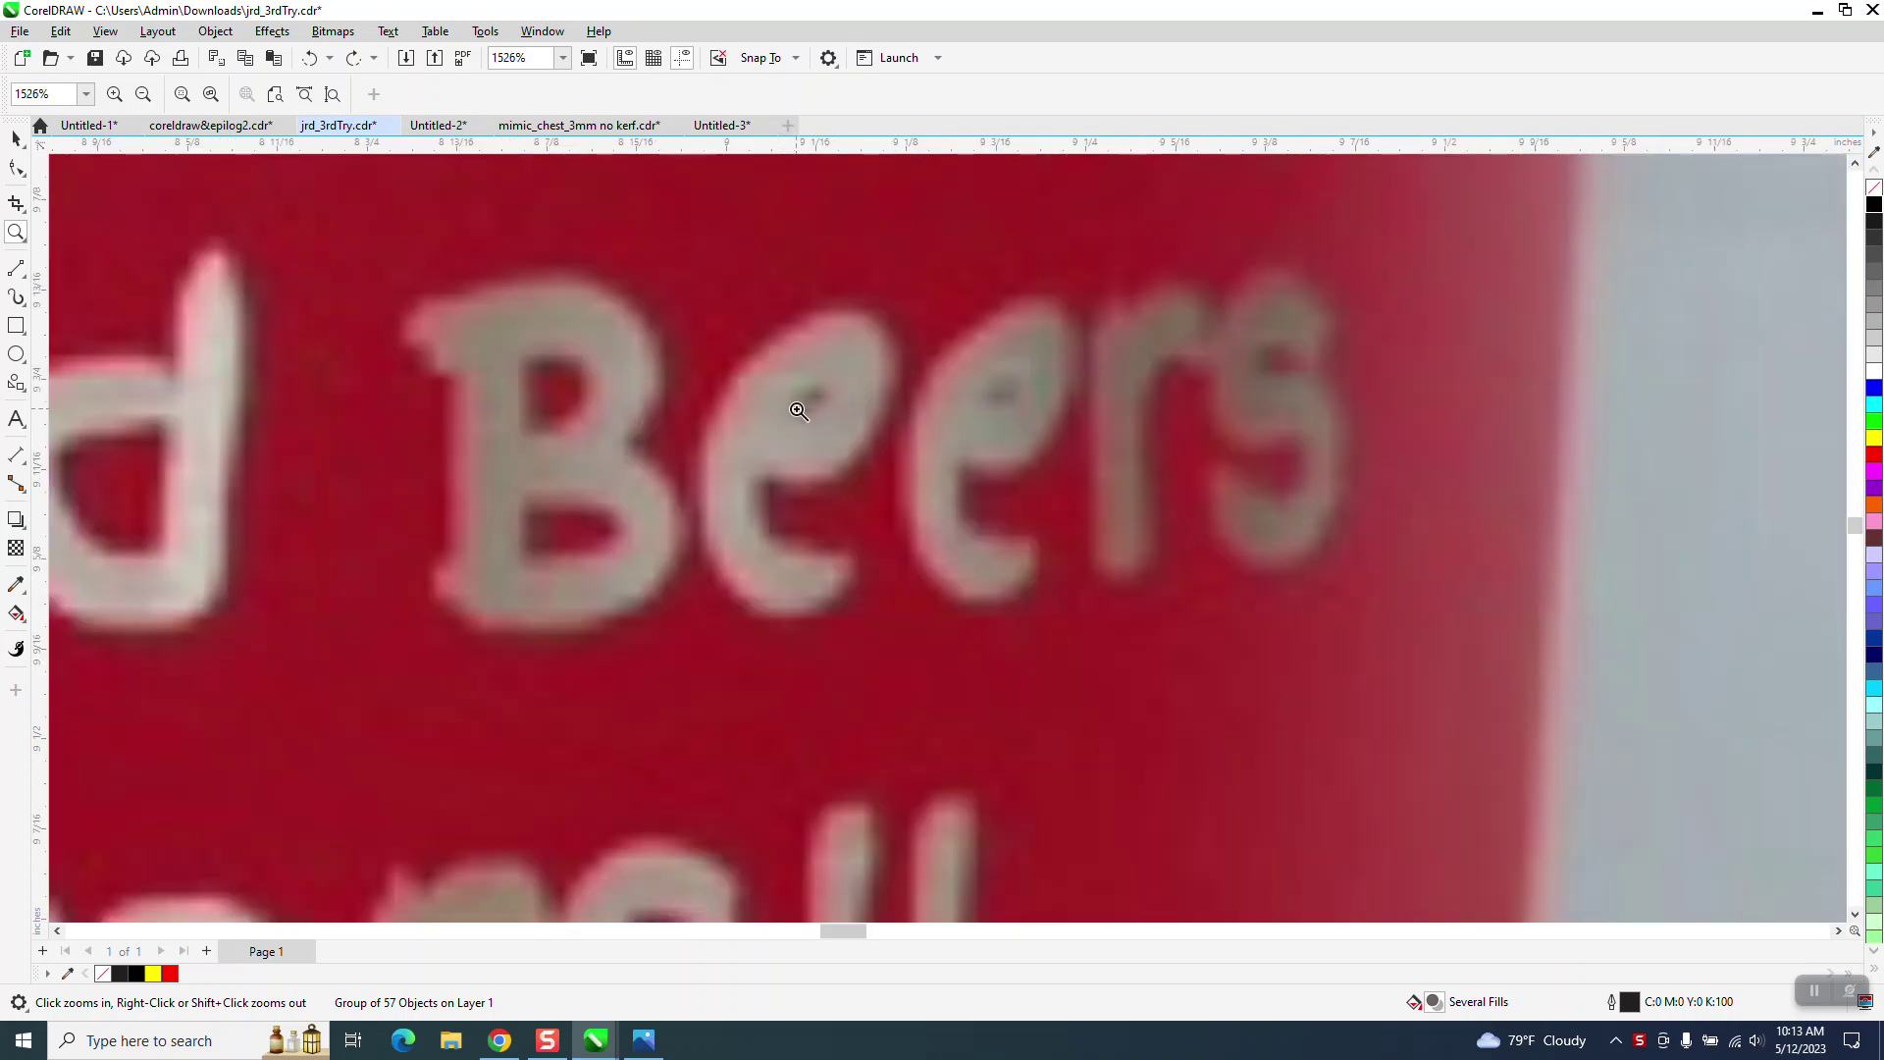
scroll(772, 445, down, 8)
scroll(771, 445, down, 4)
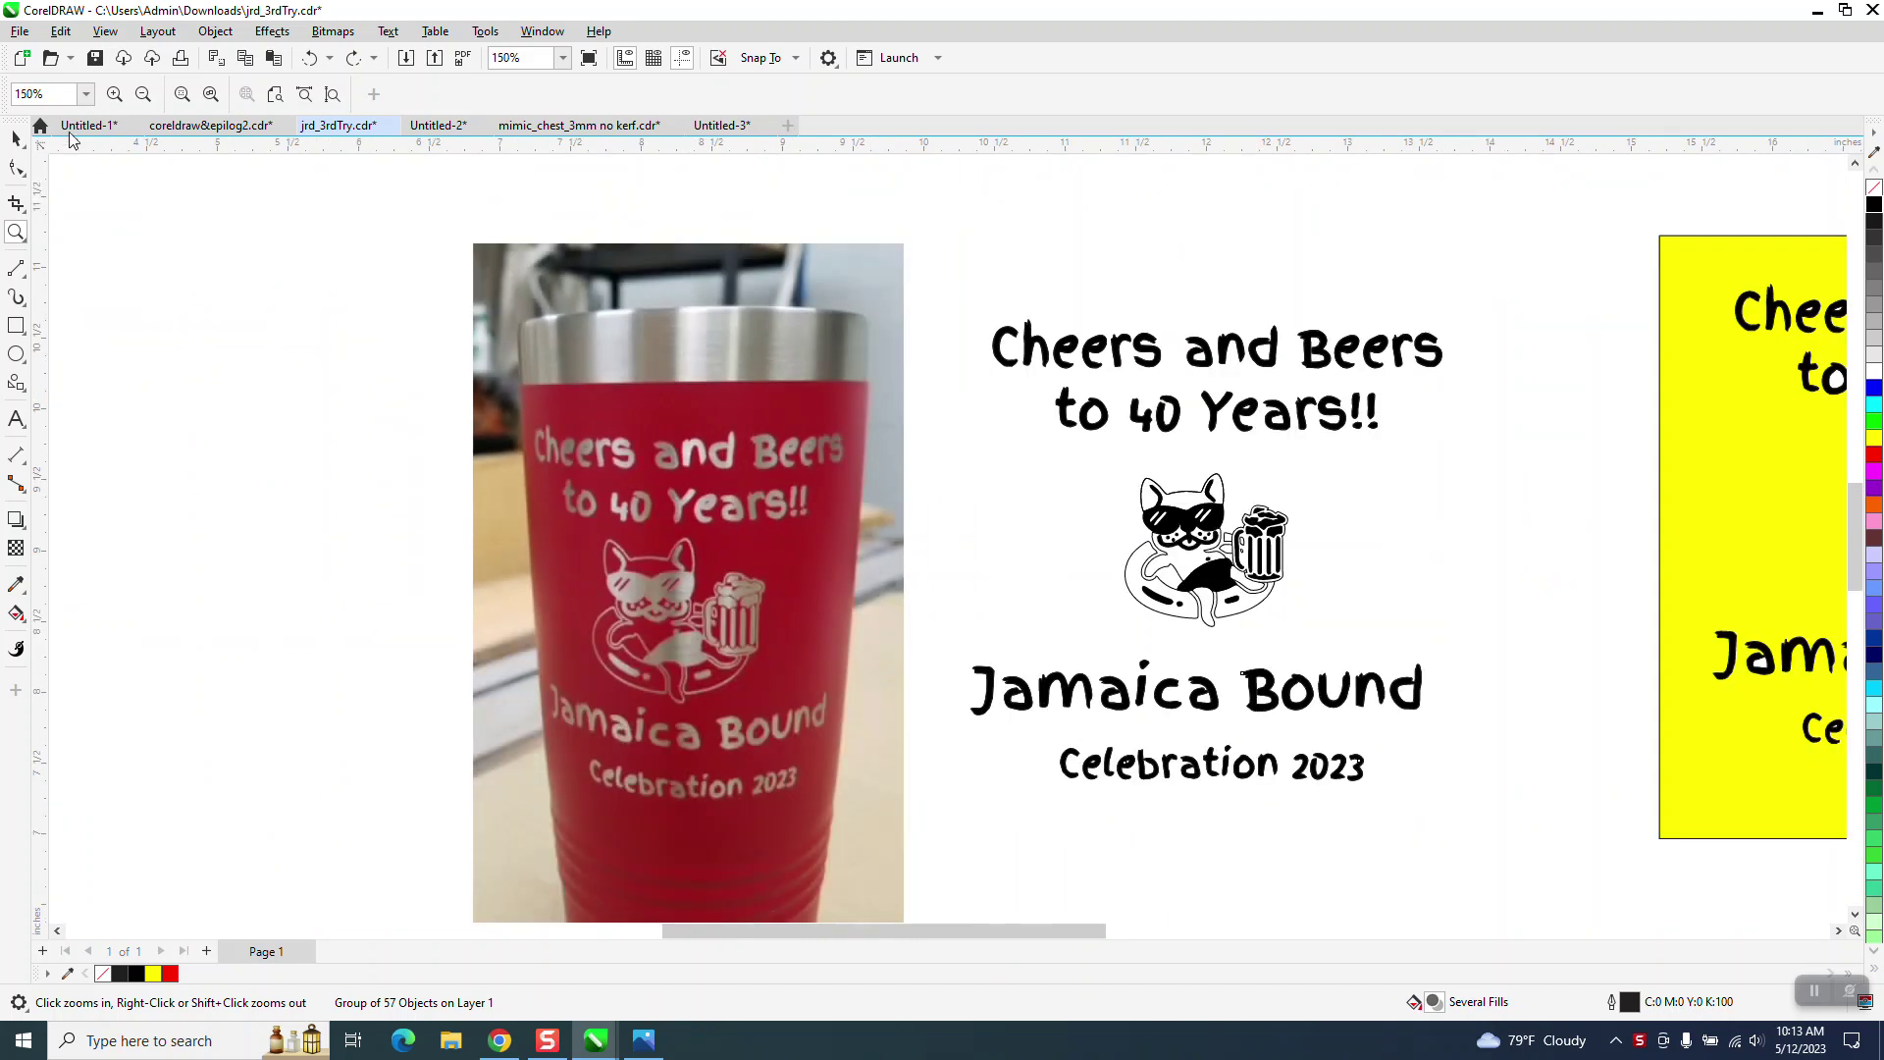
- Select the design group, remove its fill and give its outlines red colour
click(21, 143)
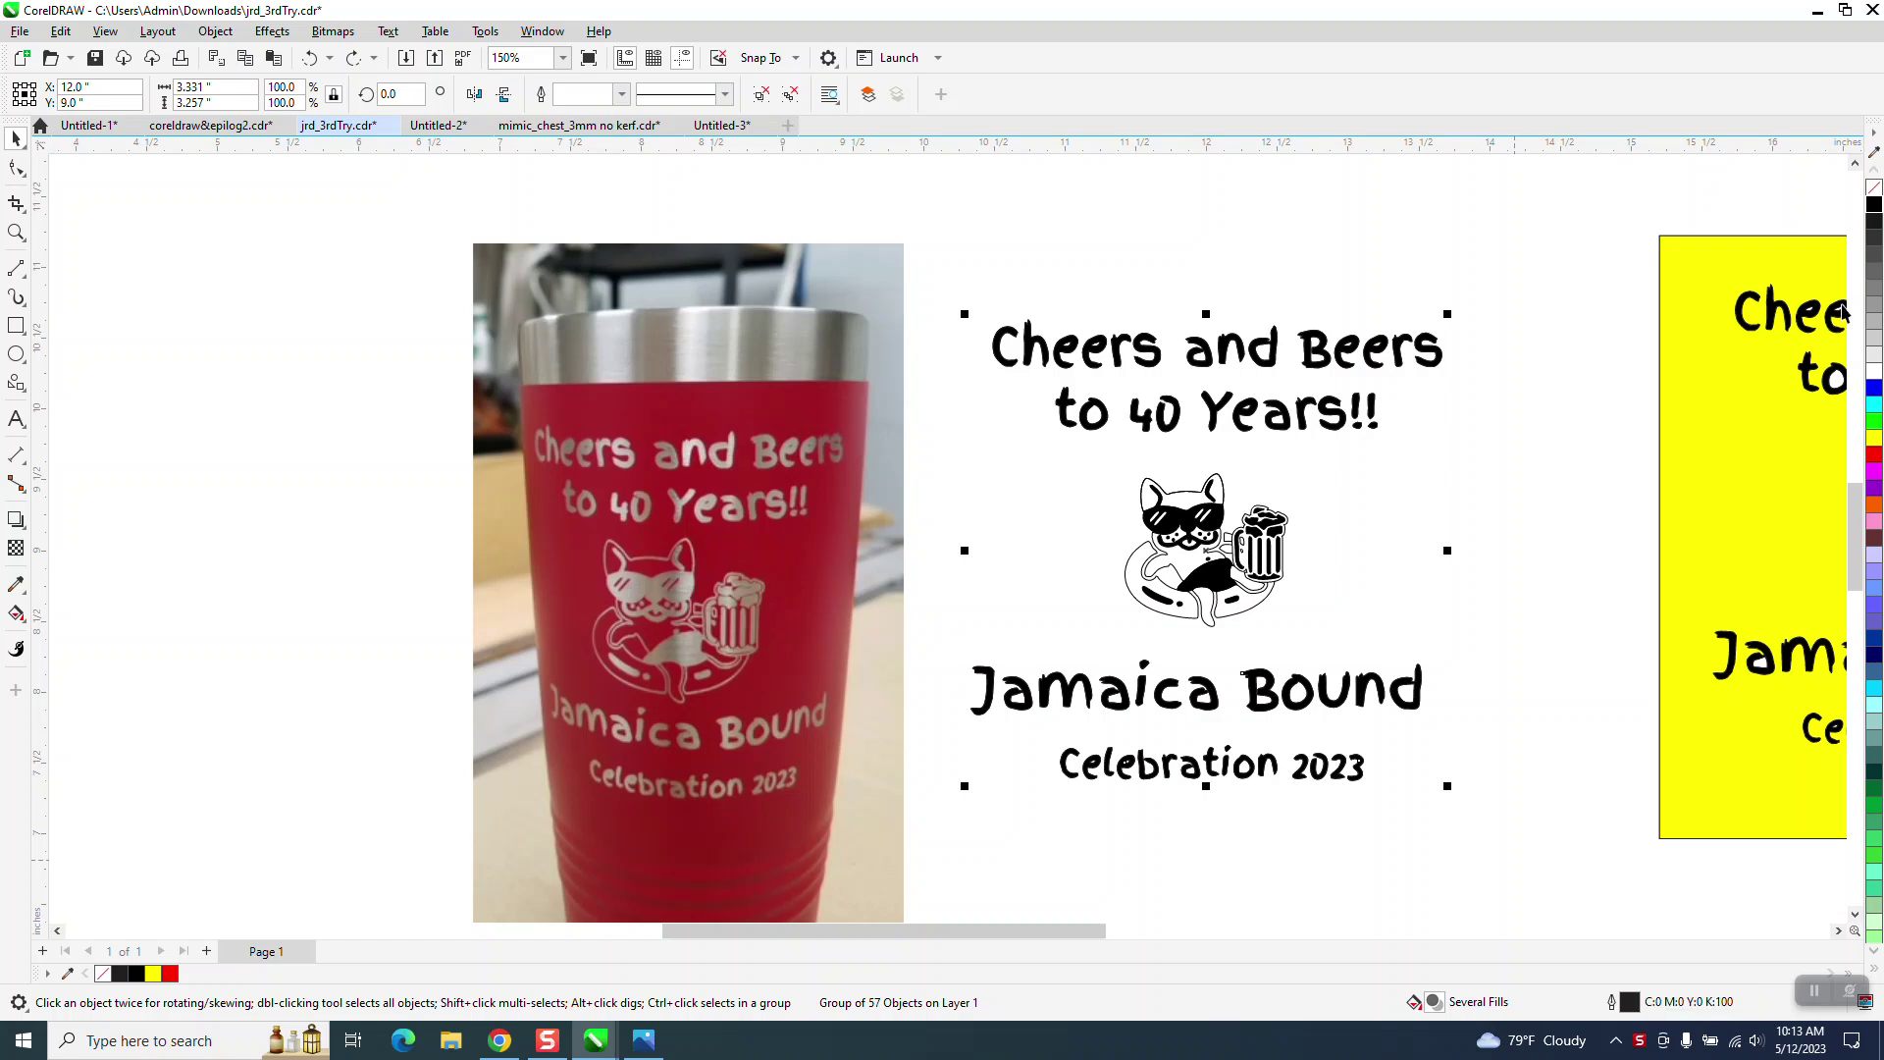
click(1875, 209)
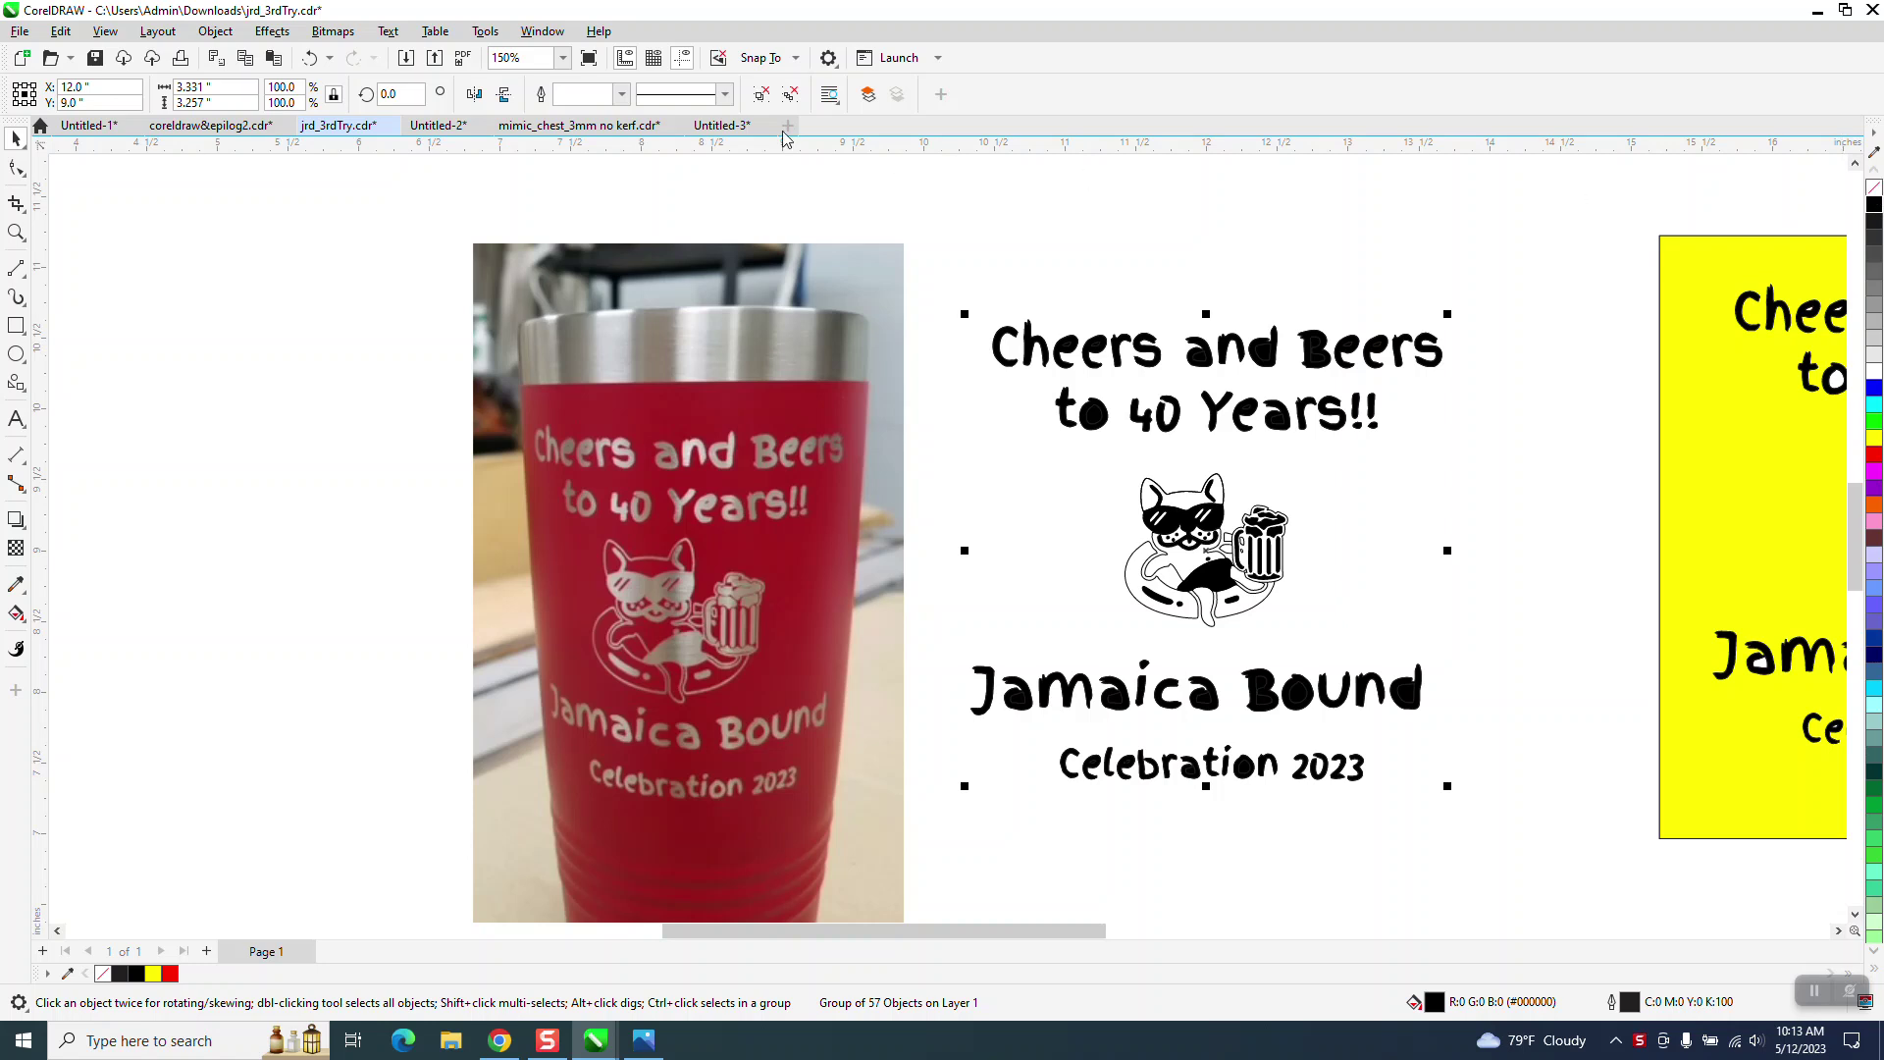
click(310, 59)
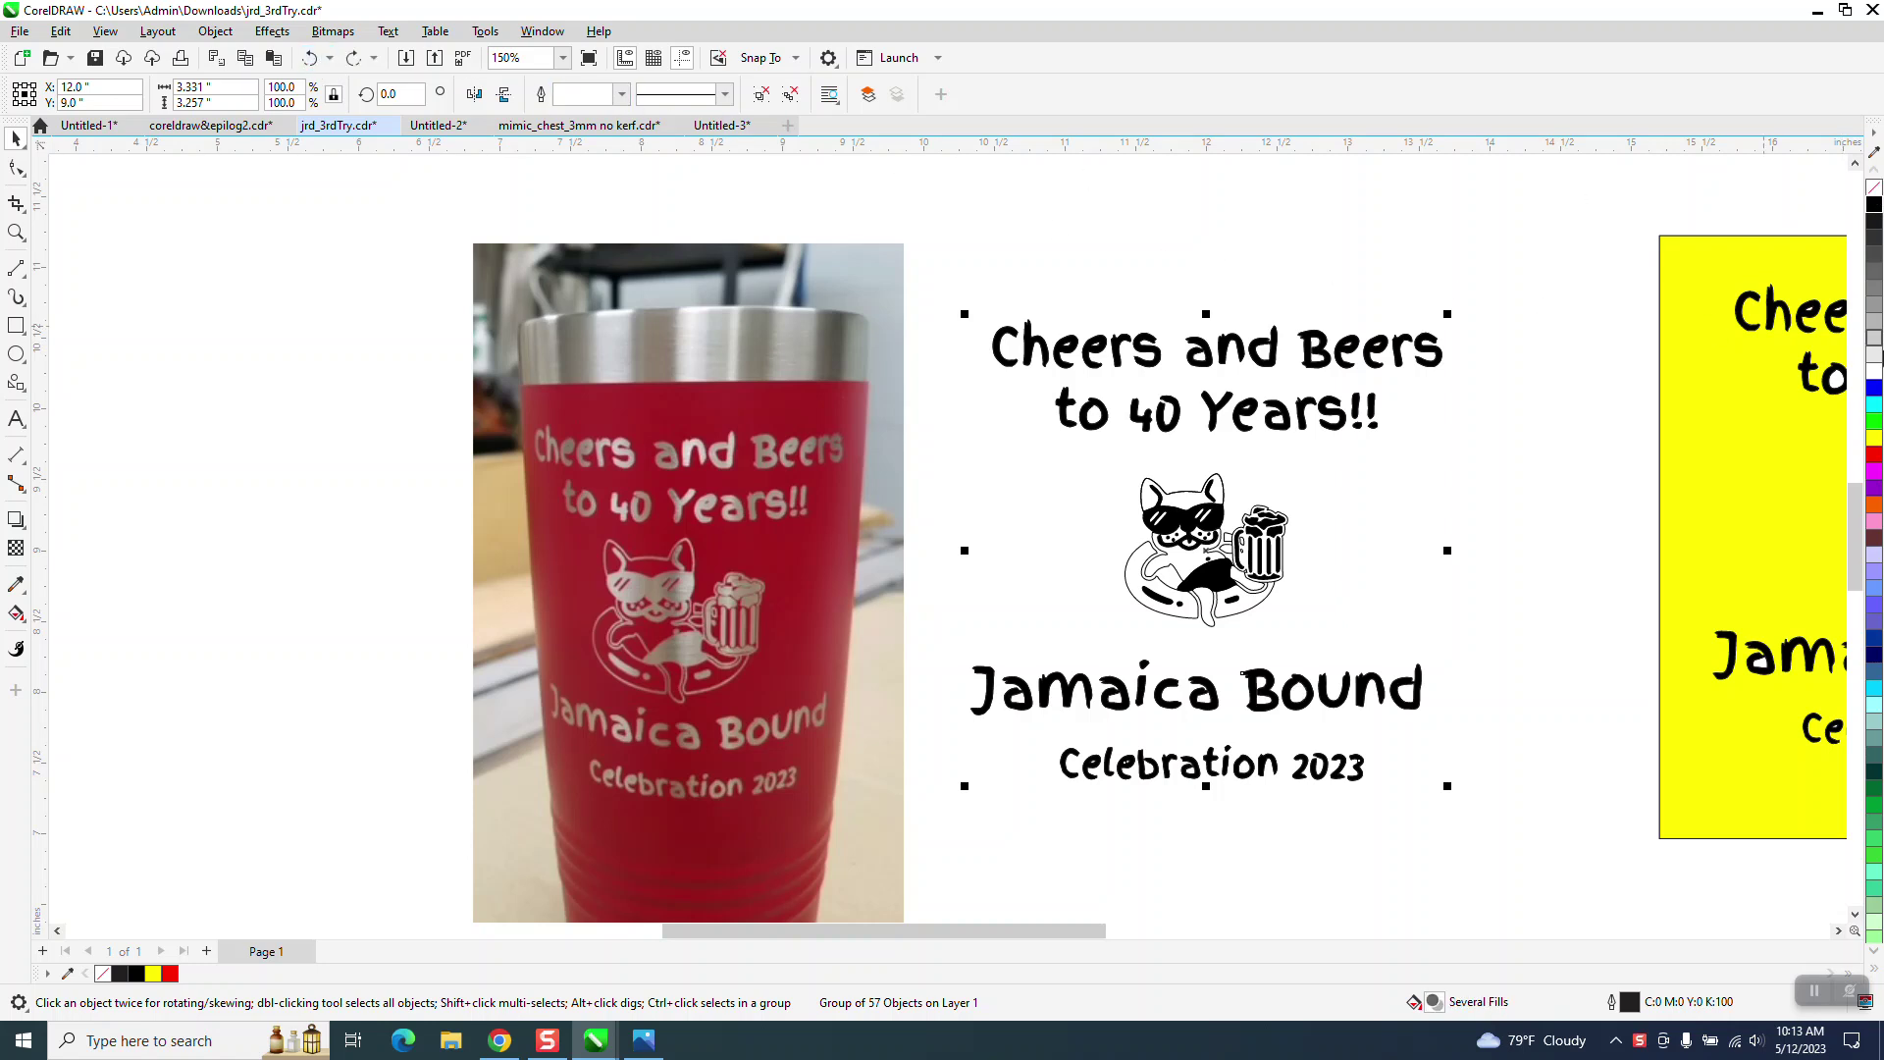
right_click(1874, 208)
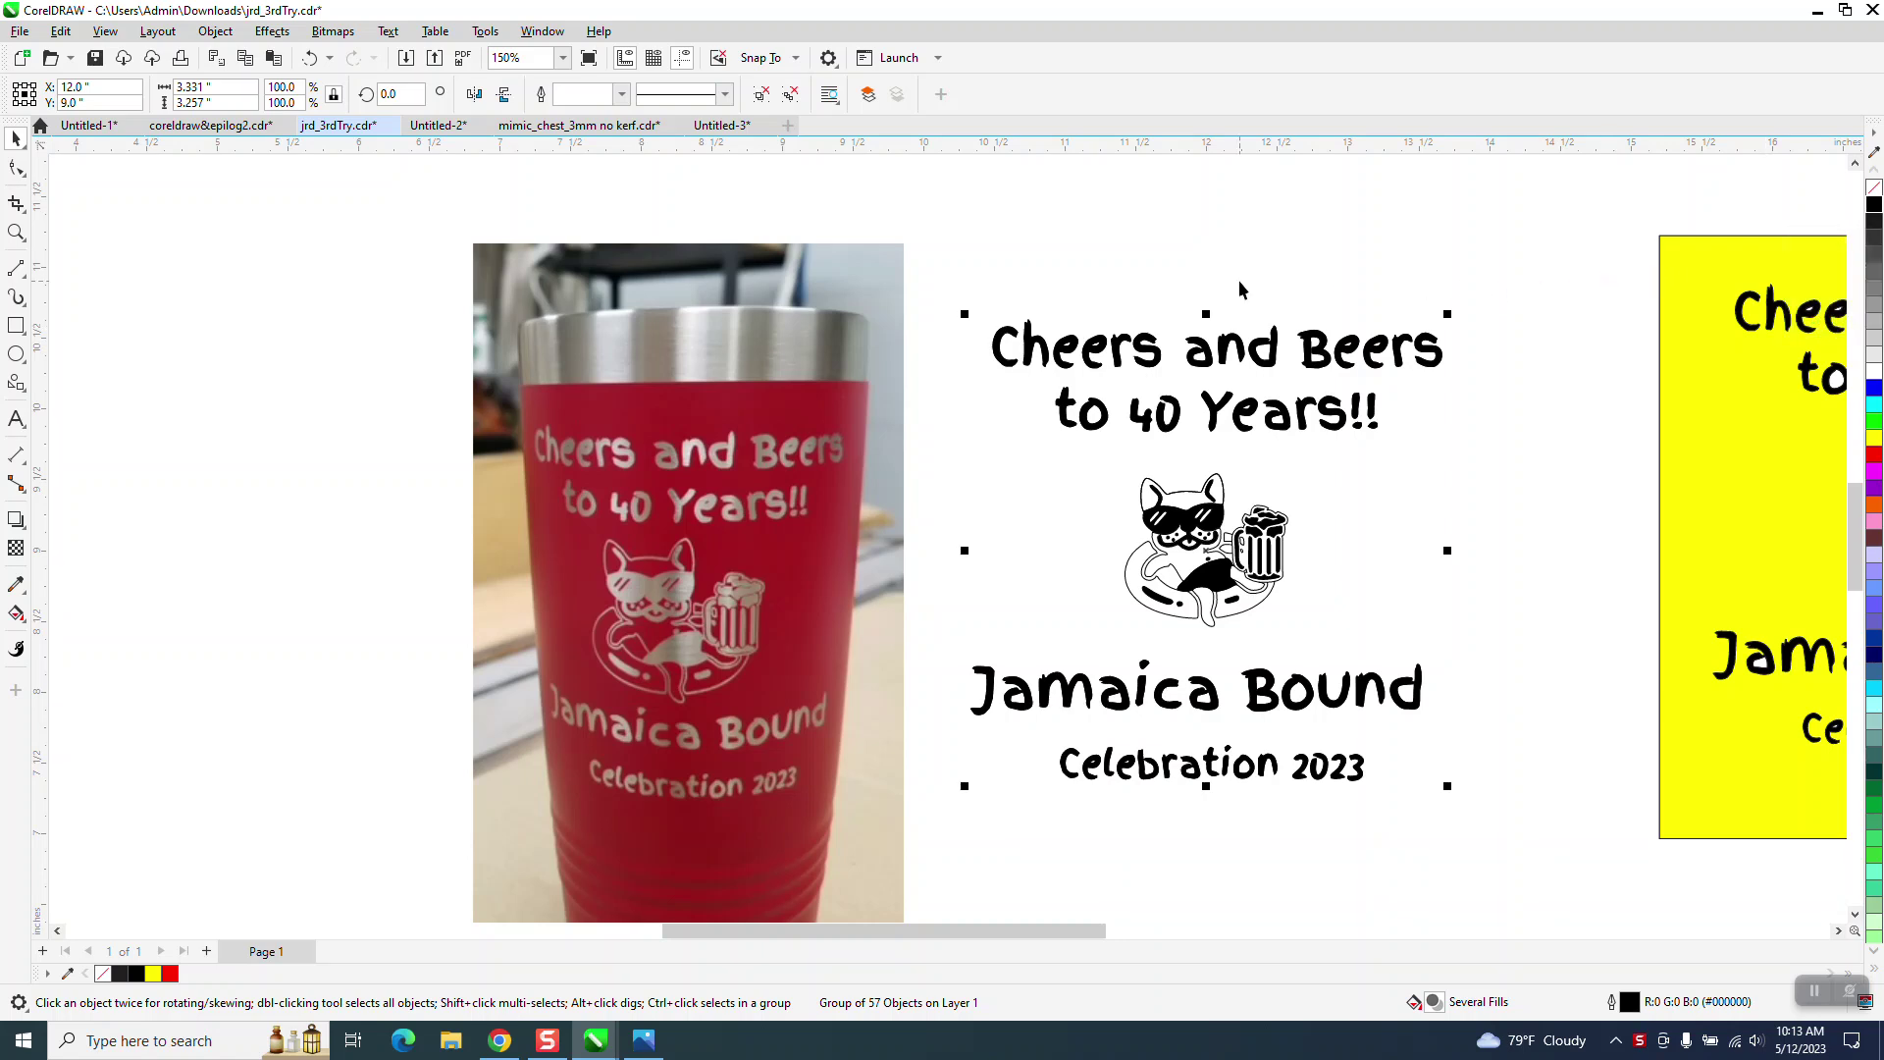
click(1874, 194)
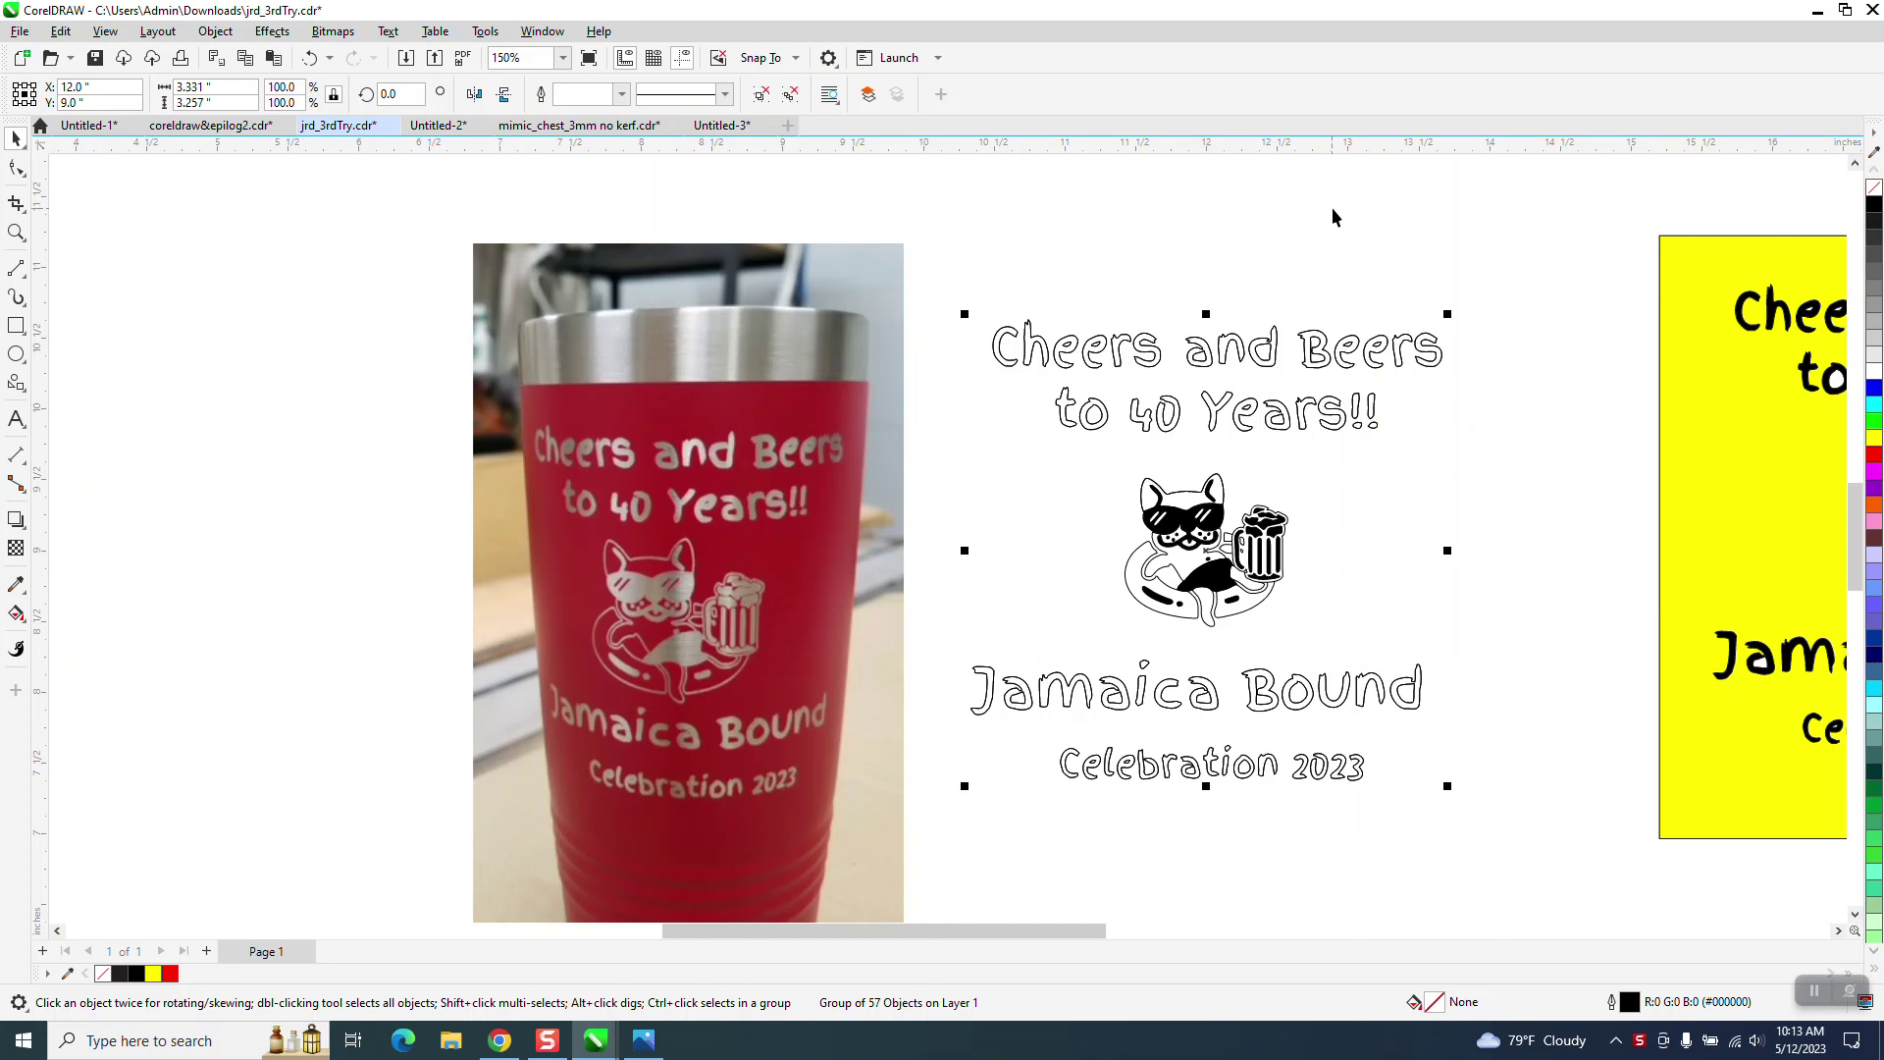
right_click(1876, 457)
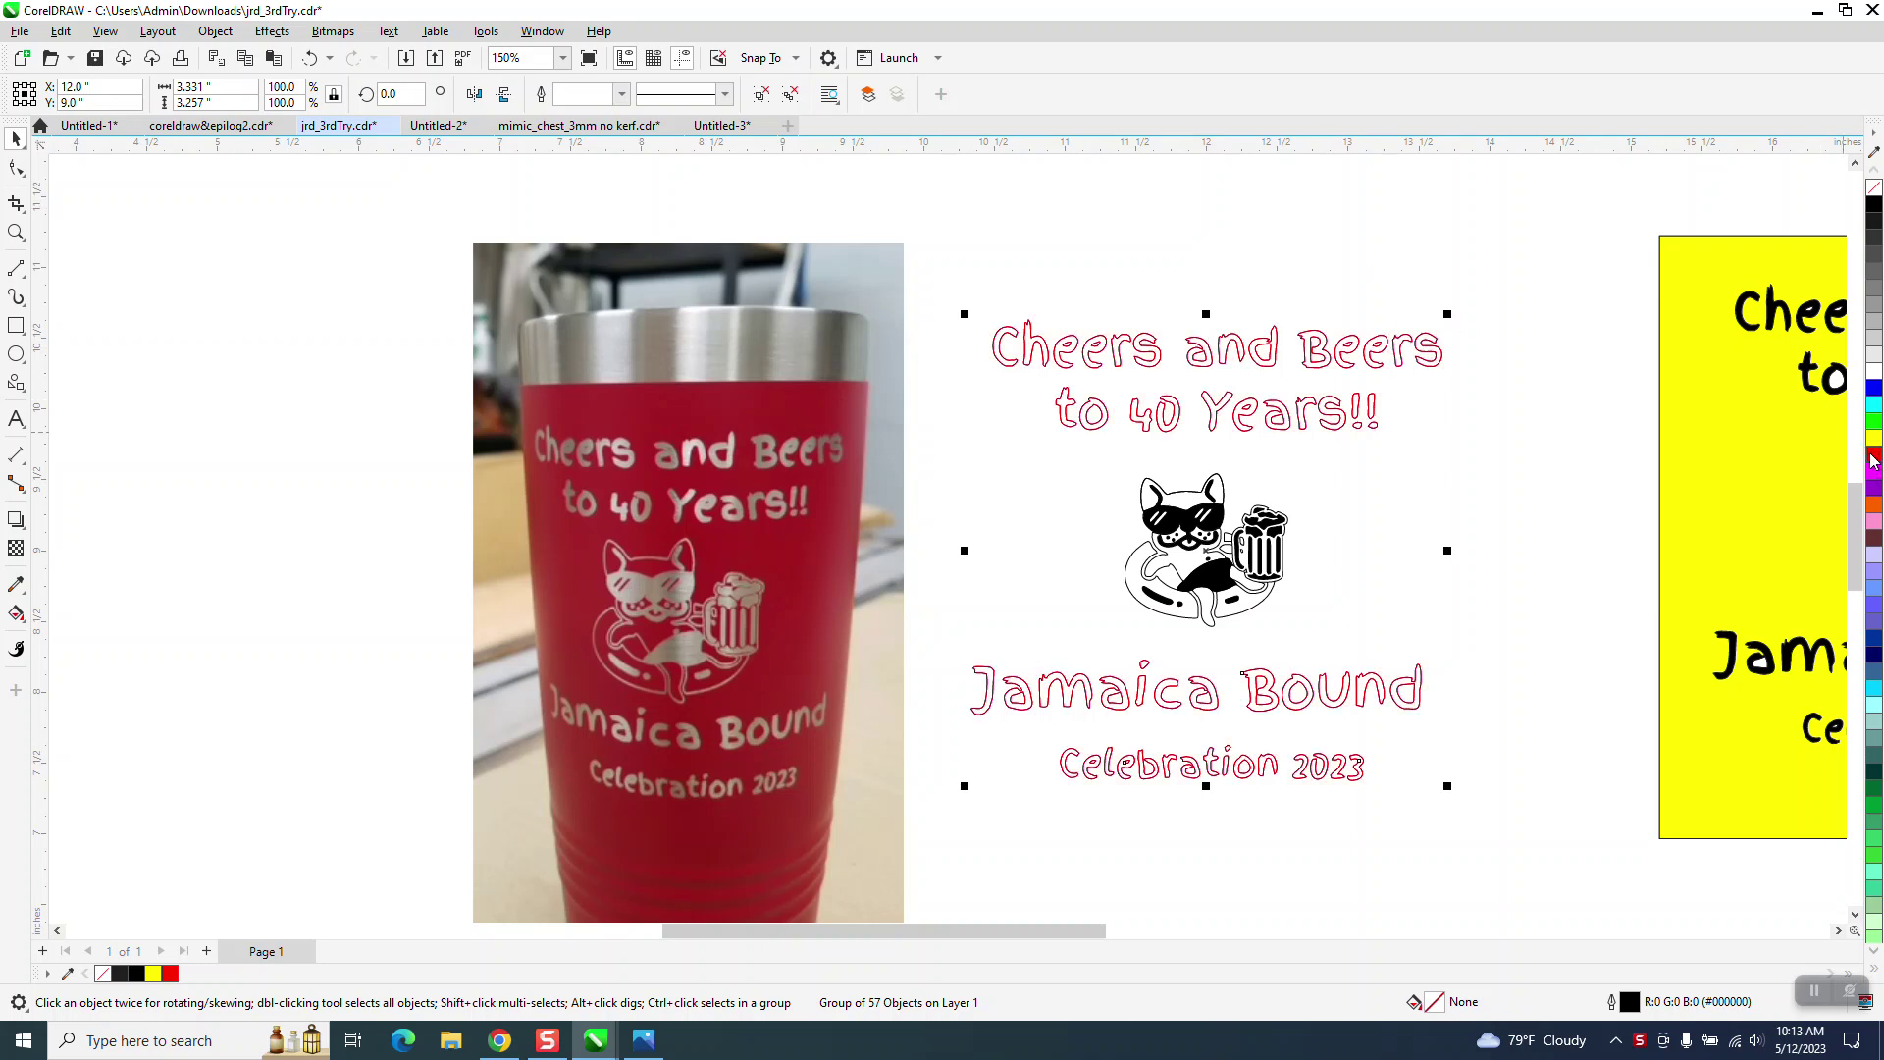
- Zoom in on the Cheers and 'to 40' lettering and set the outline width to Hairline
click(14, 234)
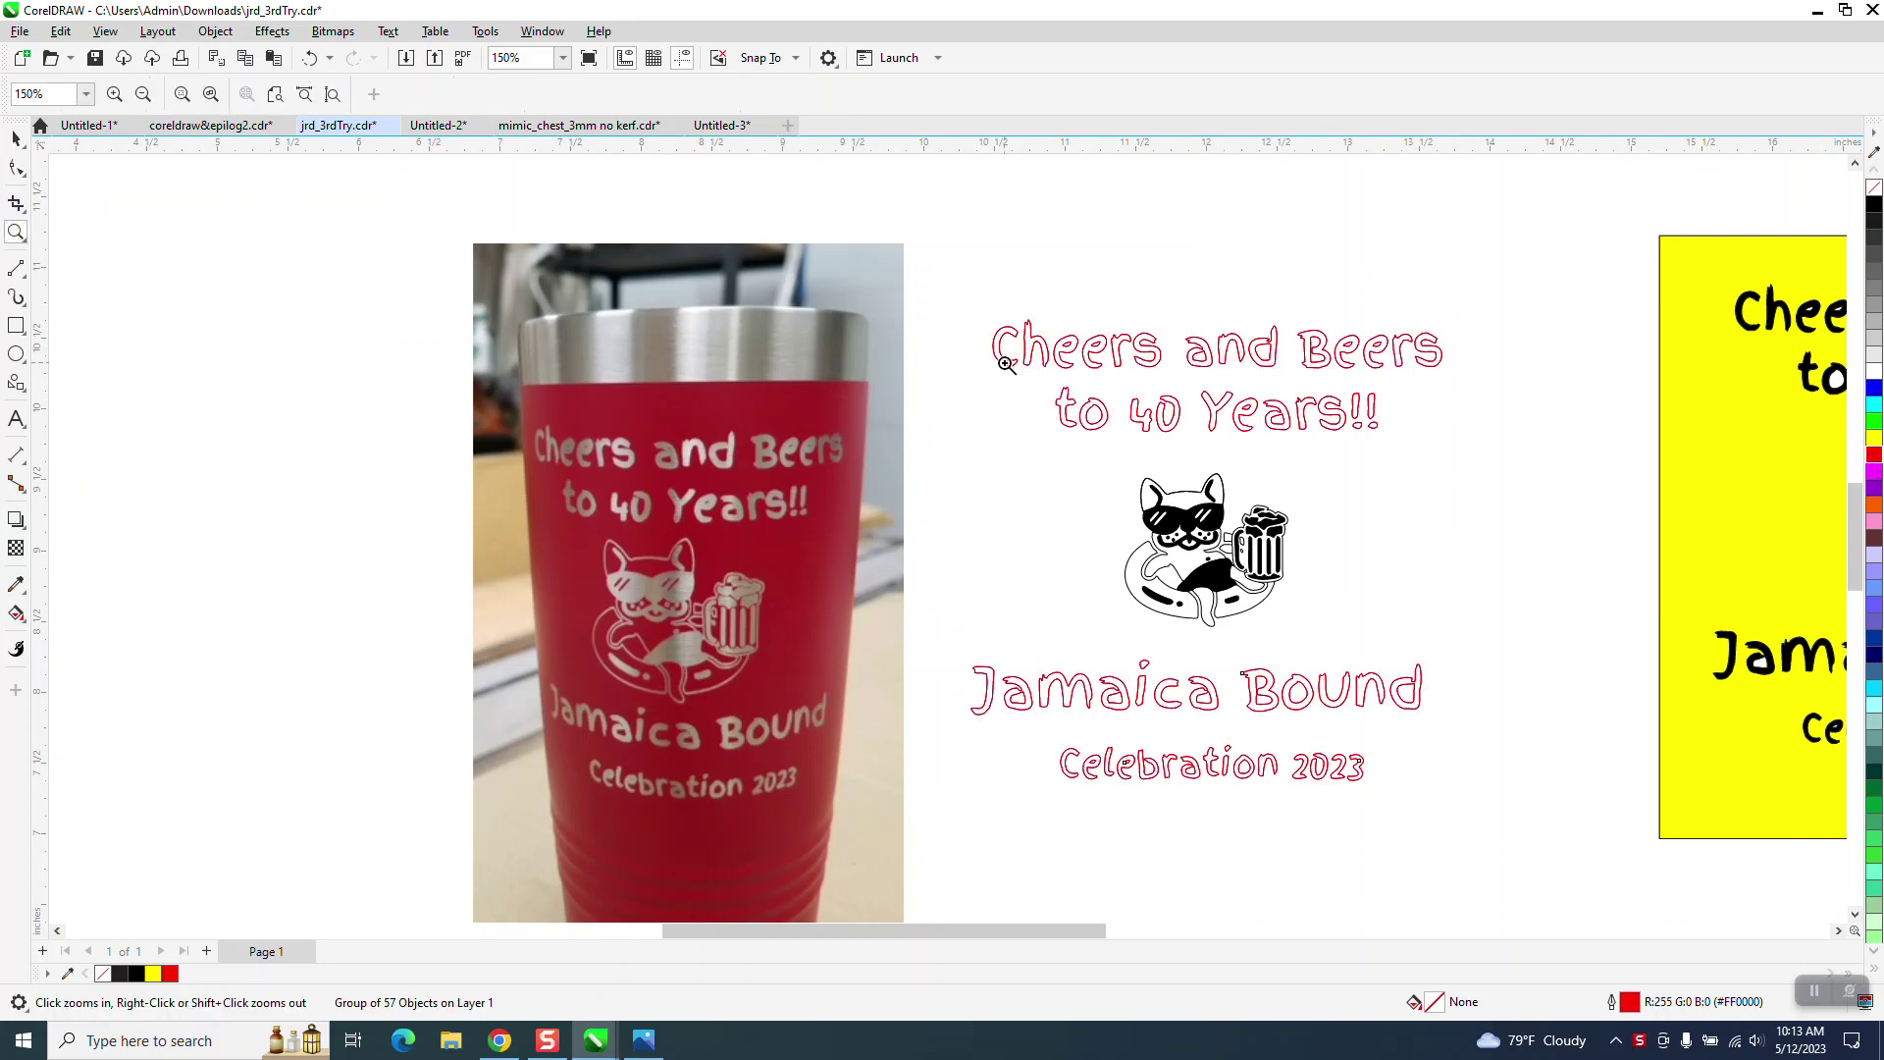
drag(997, 329, 1256, 432)
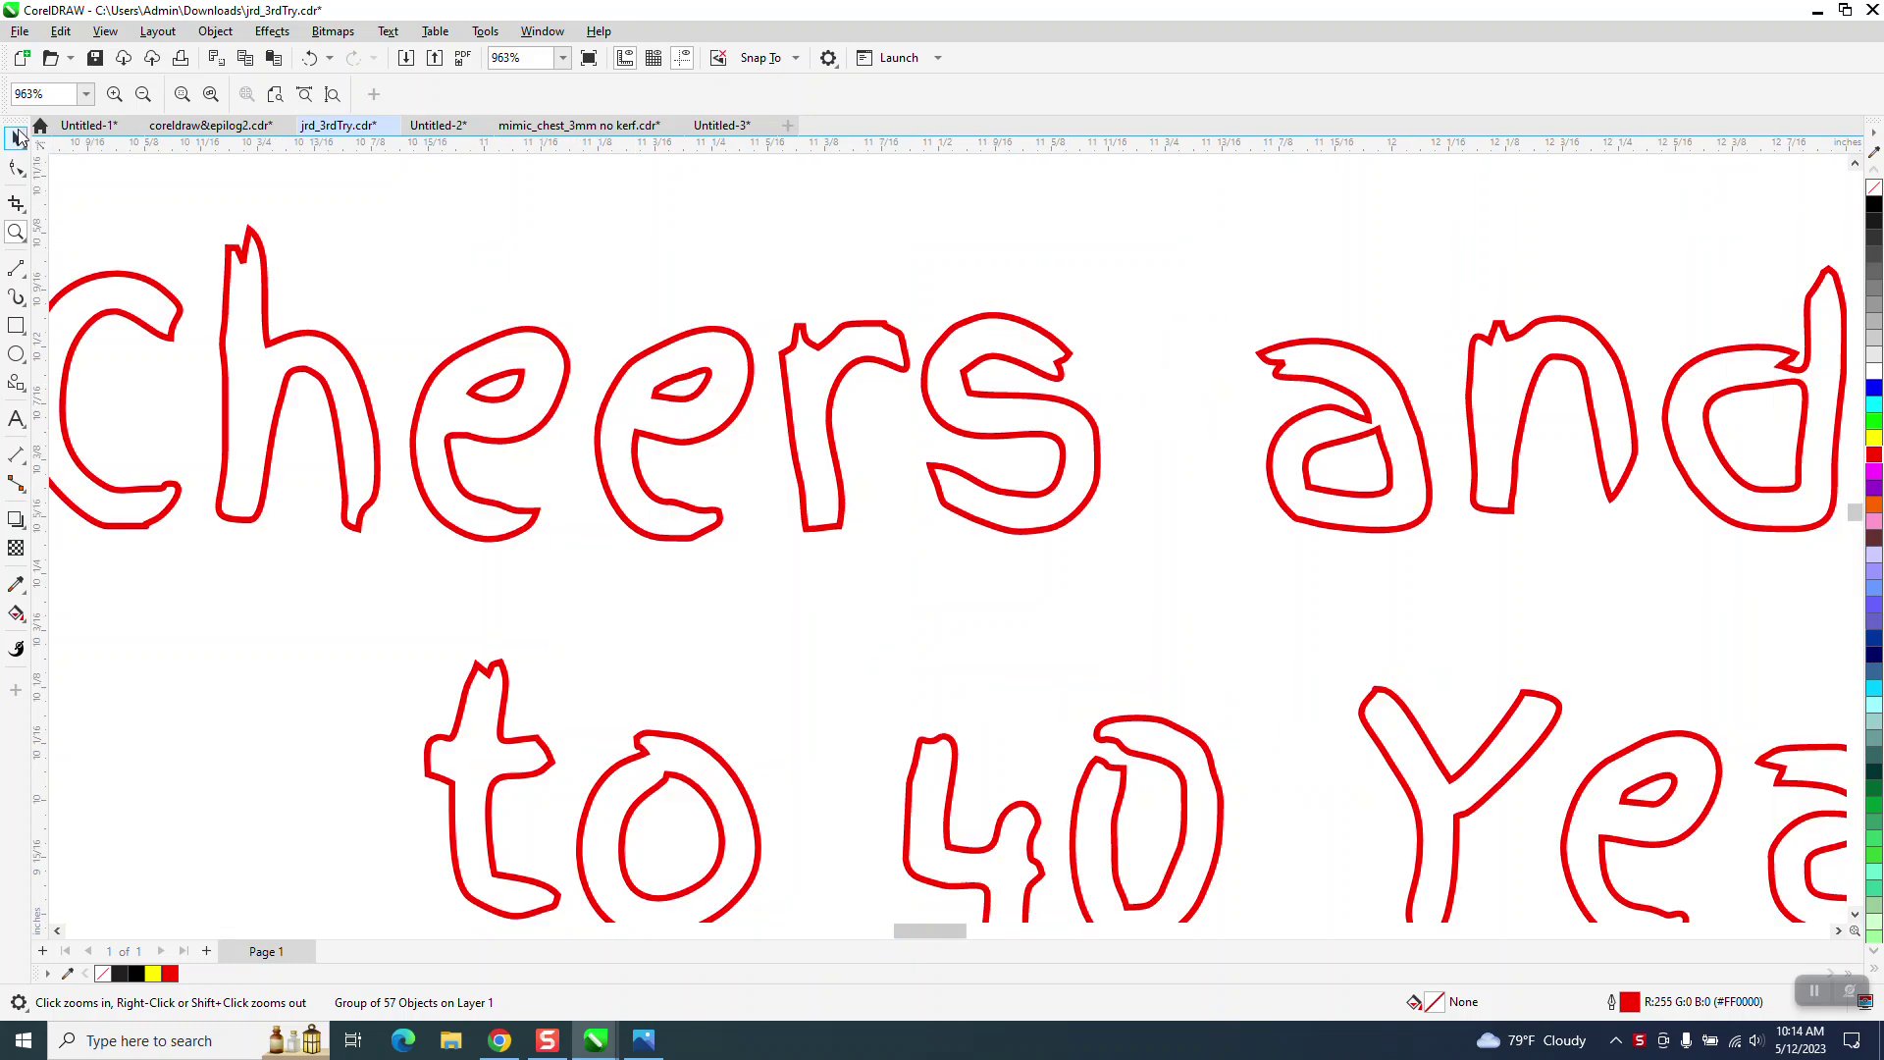
key(space)
click(622, 95)
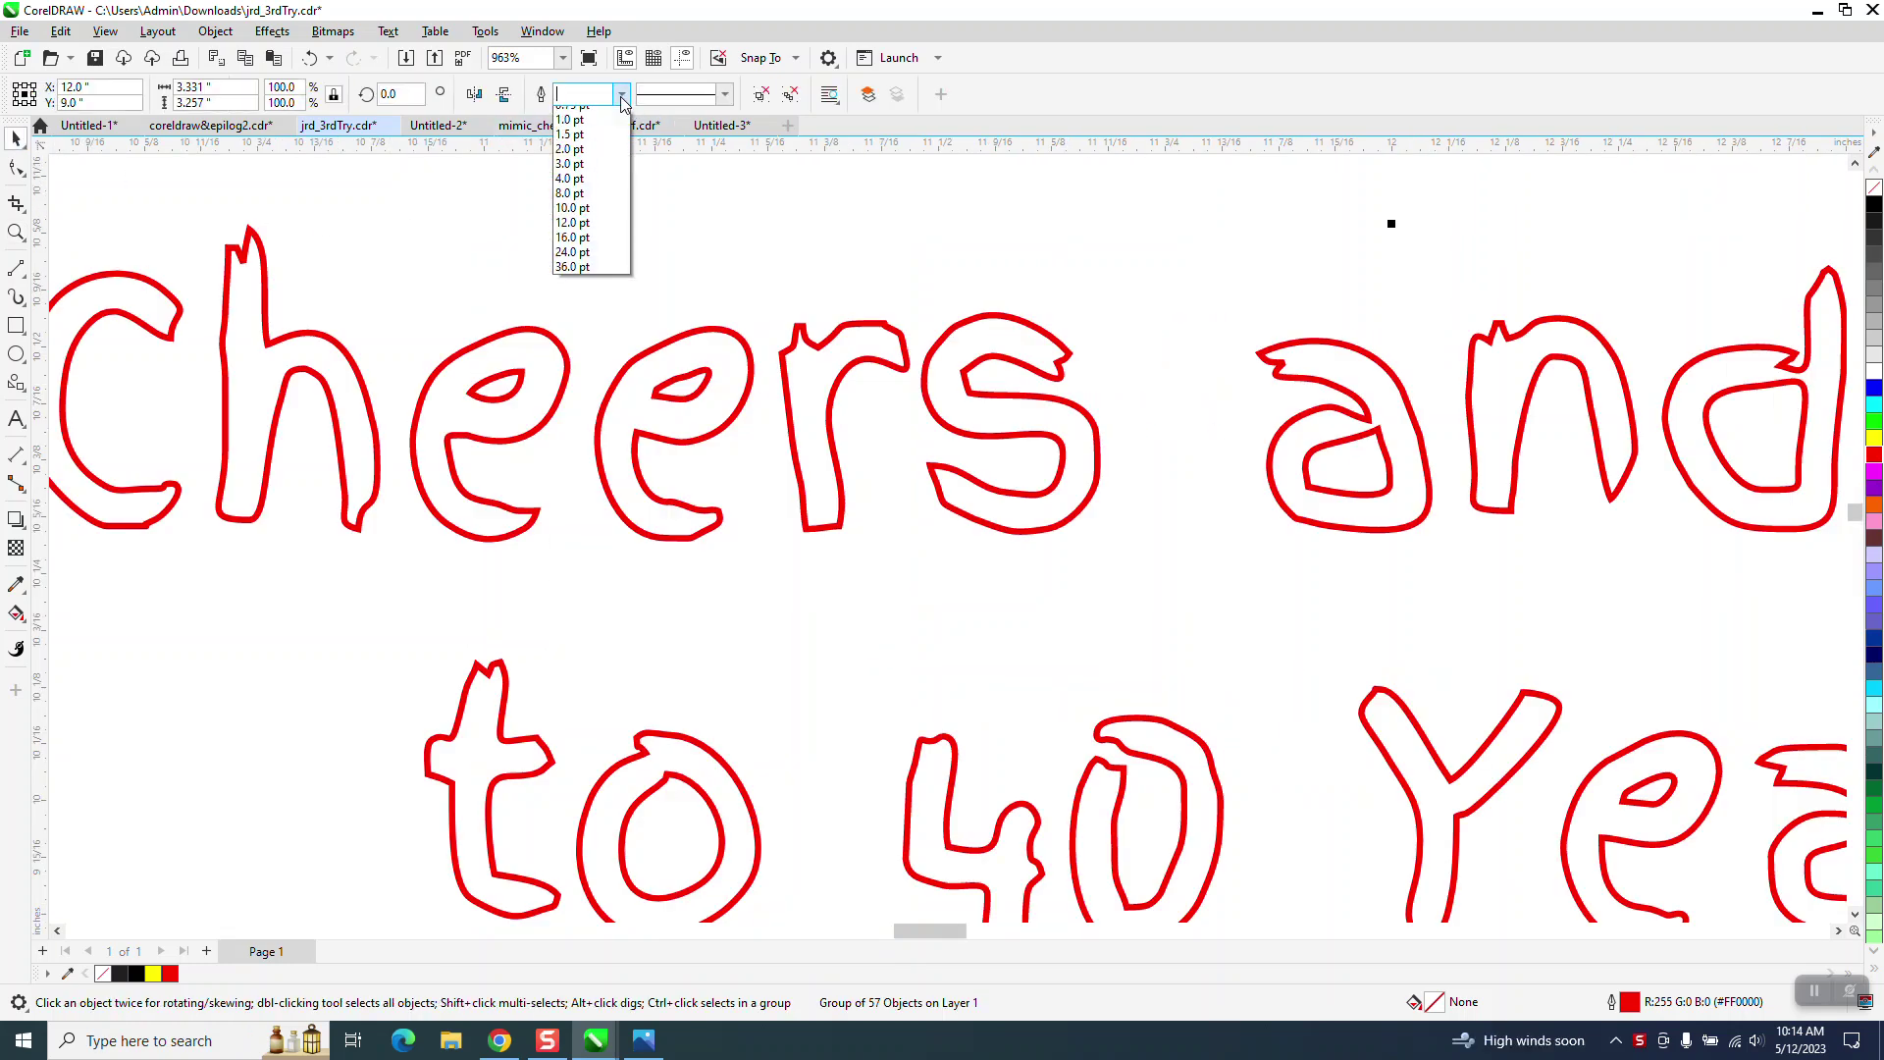
click(588, 130)
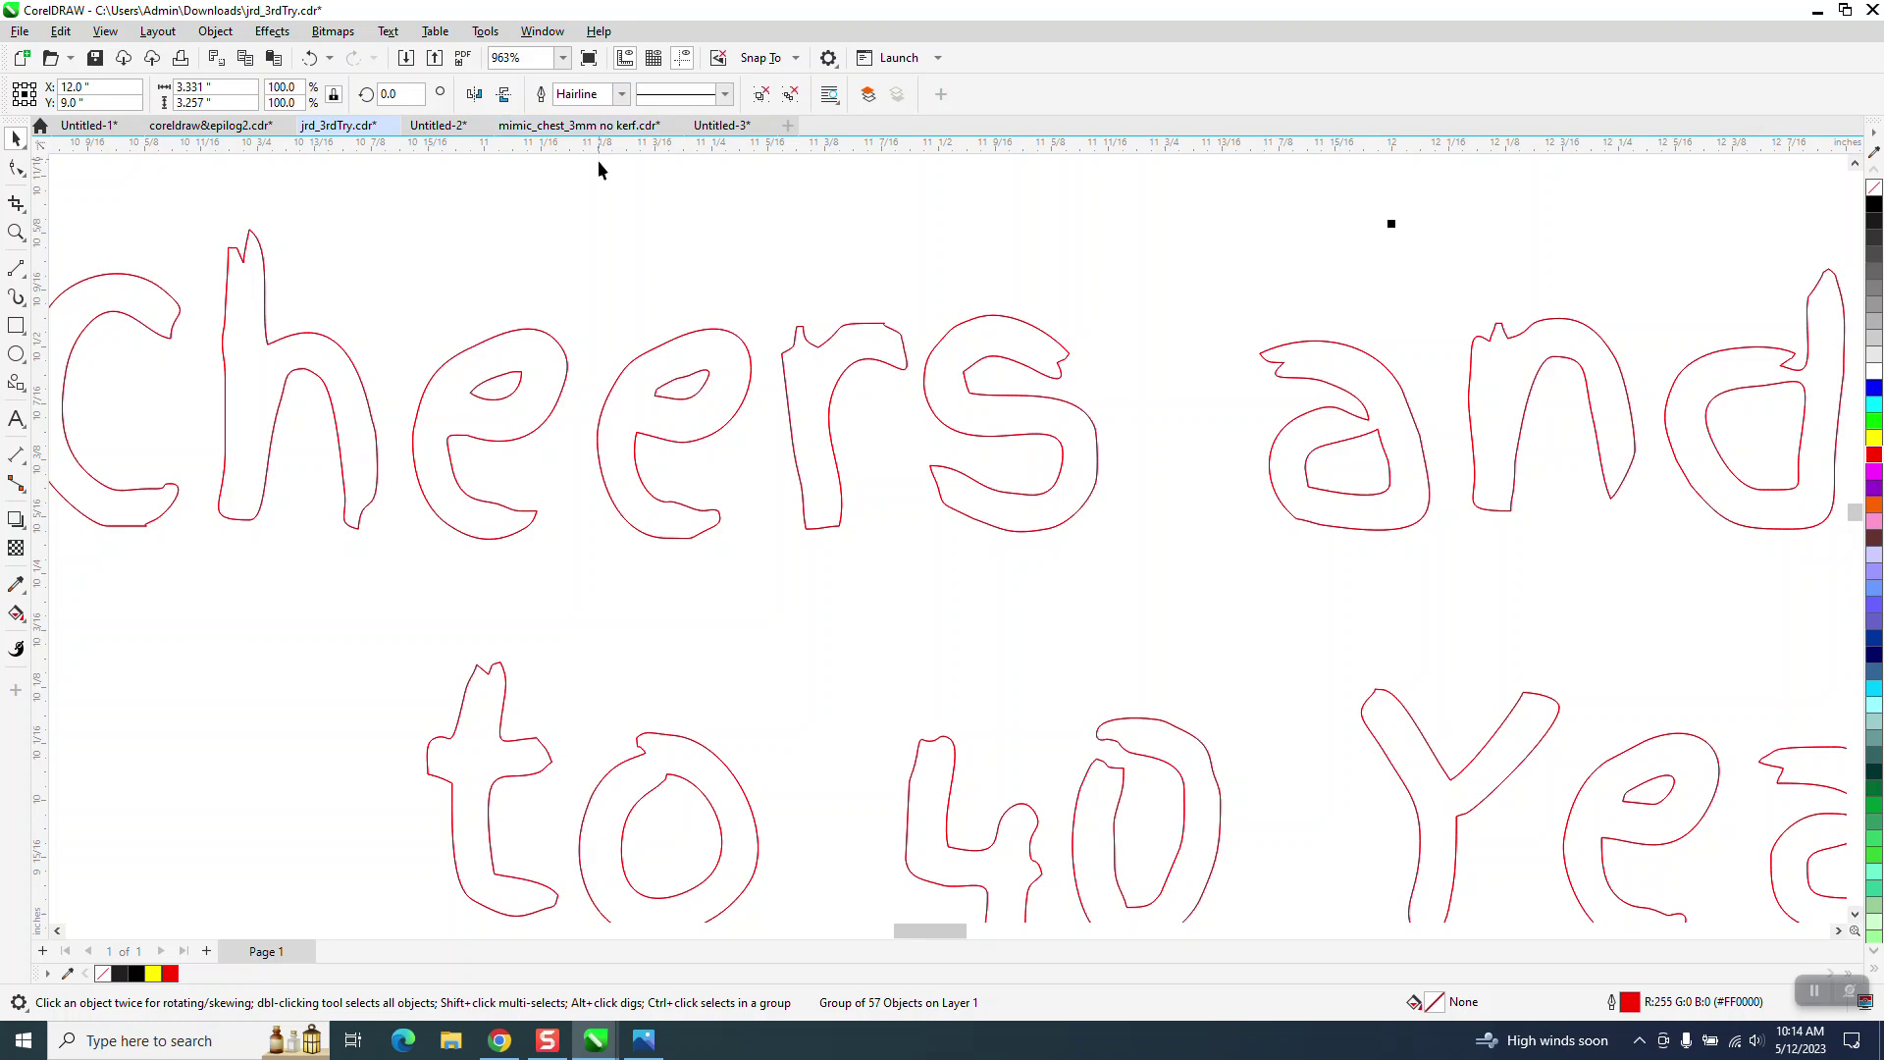
- Ungroup the design into separate objects and select the B of Beers alone
scroll(437, 372, down, 5)
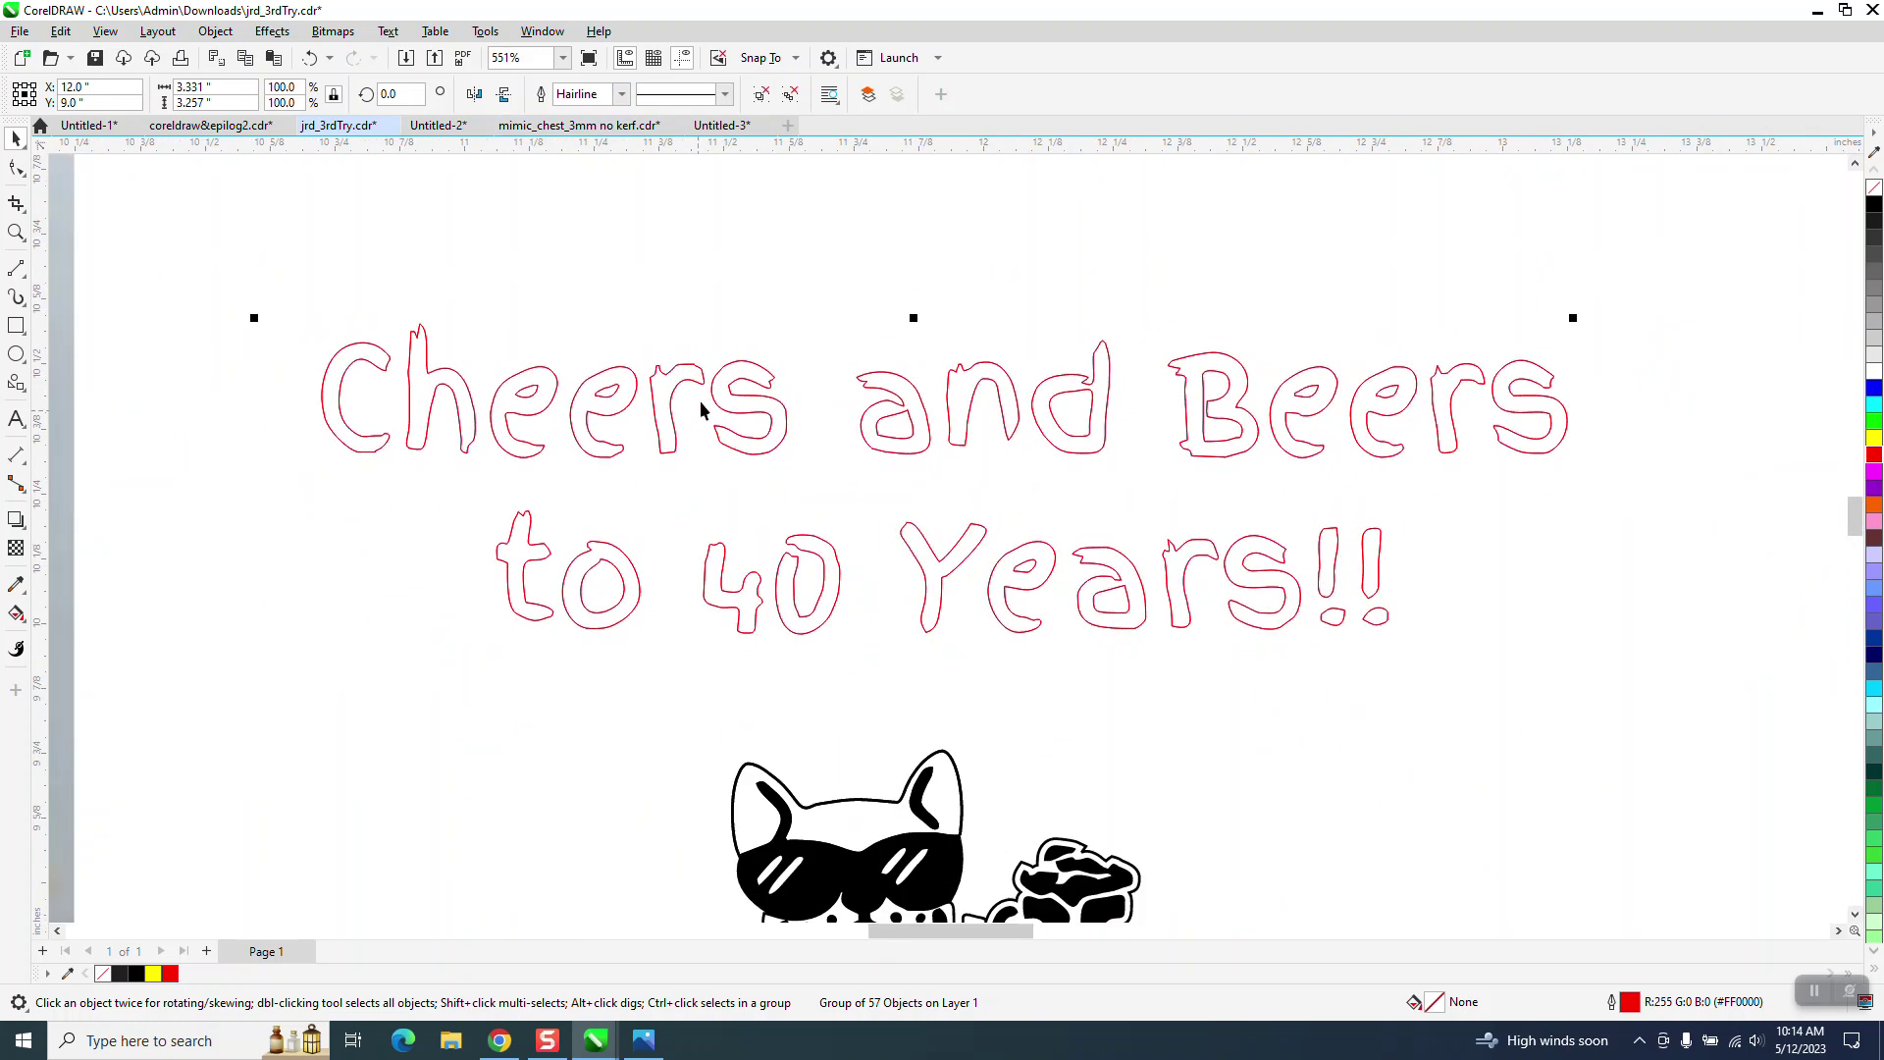
scroll(980, 332, down, 1)
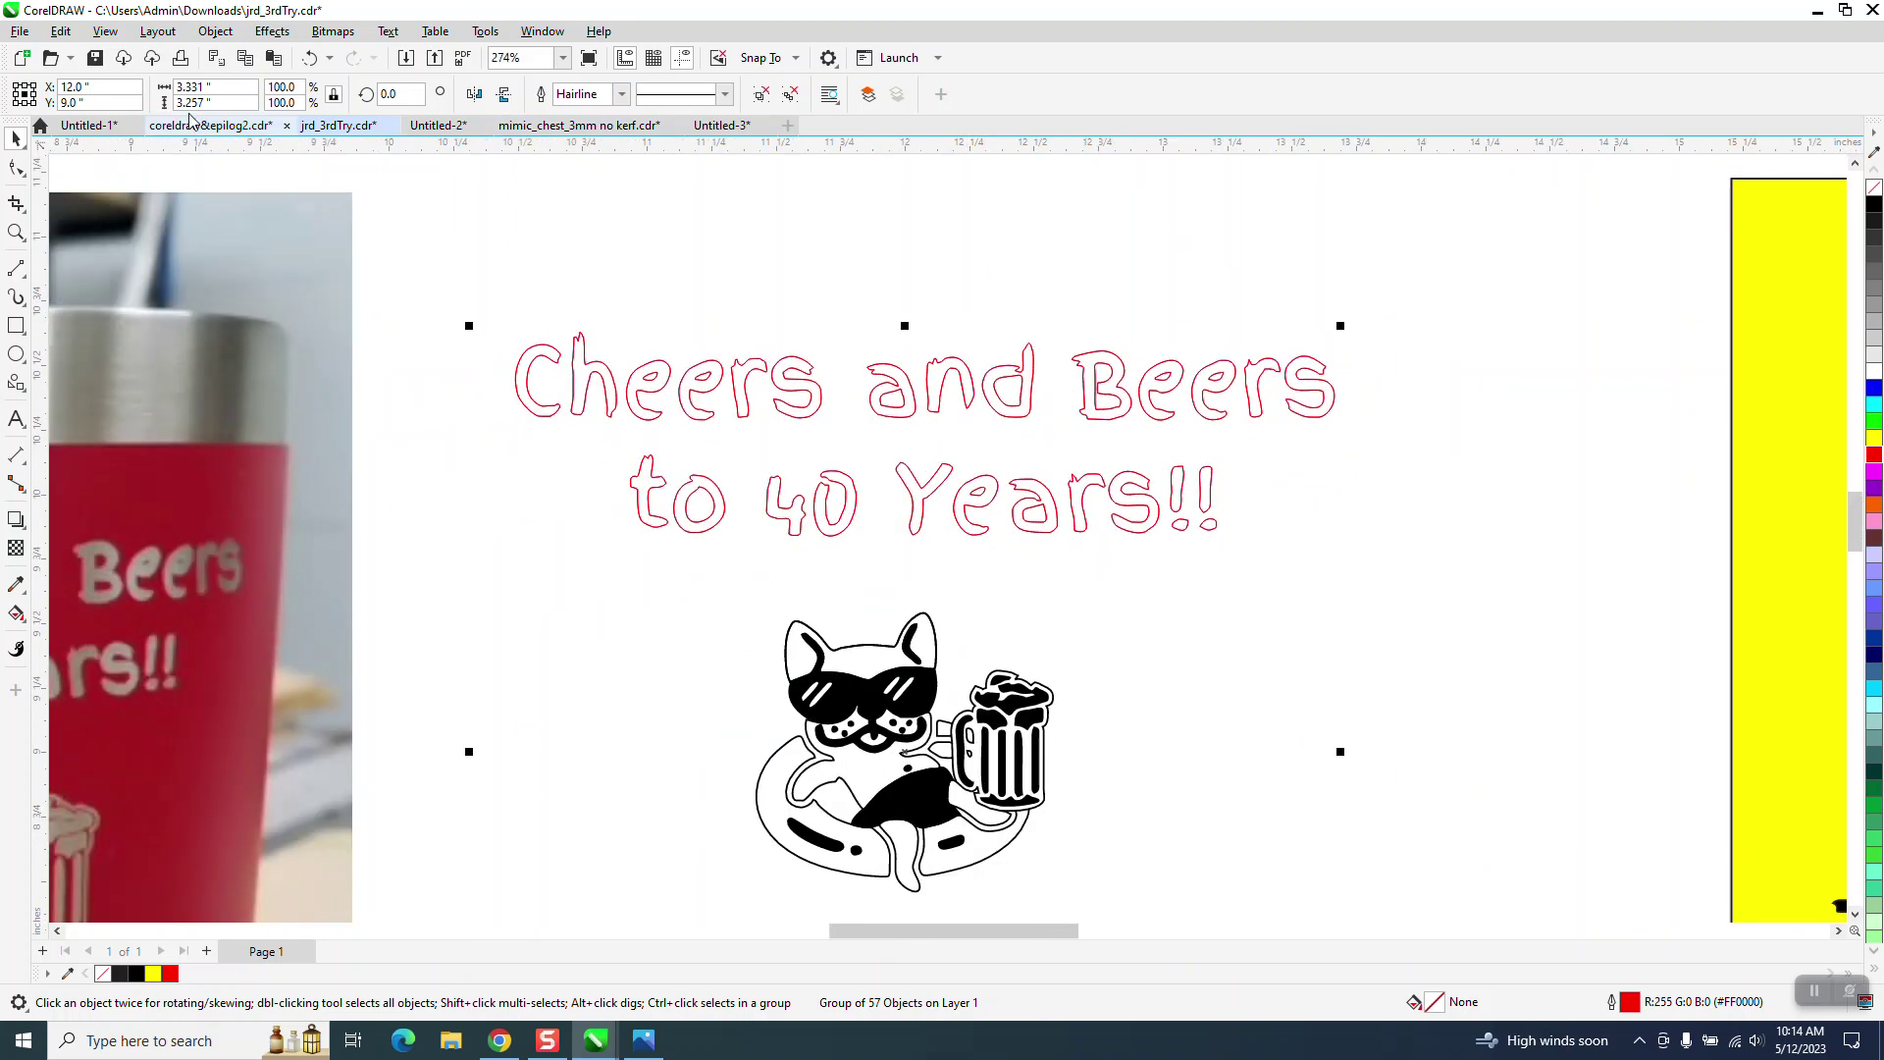
click(215, 30)
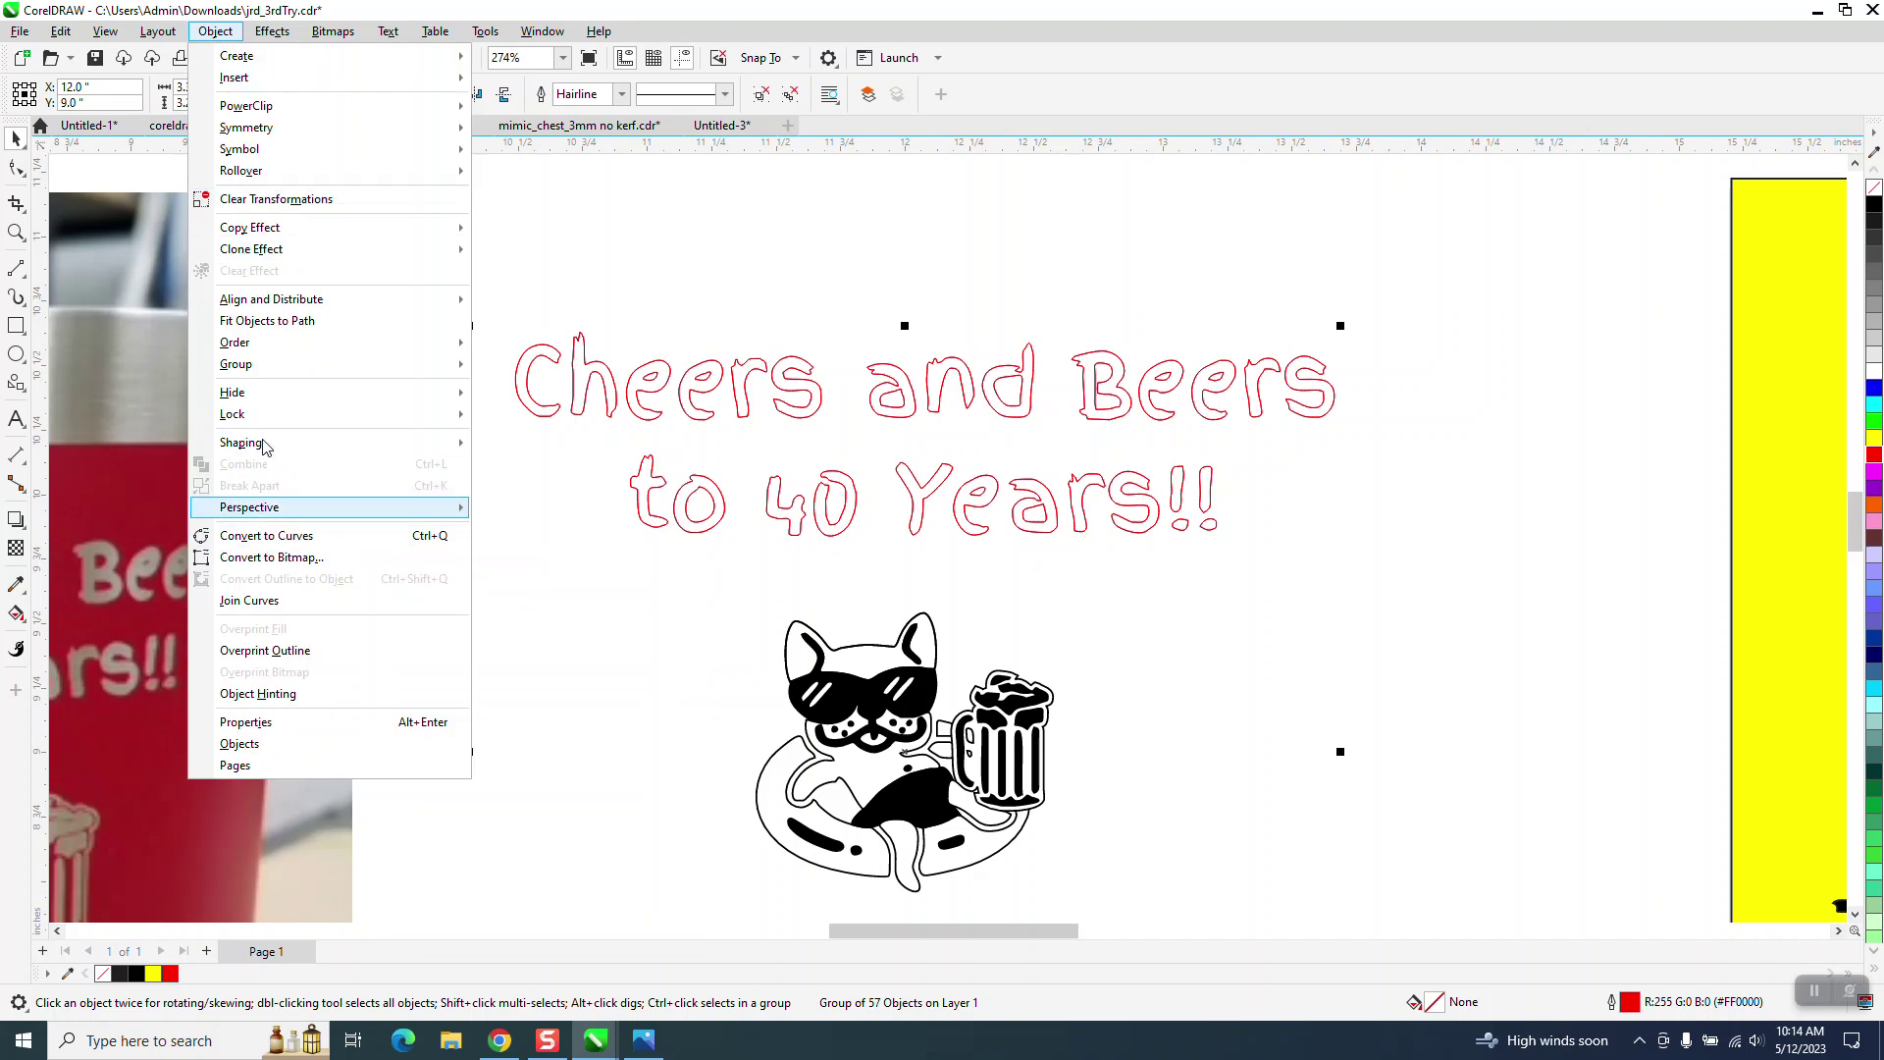
mouse_move(270, 365)
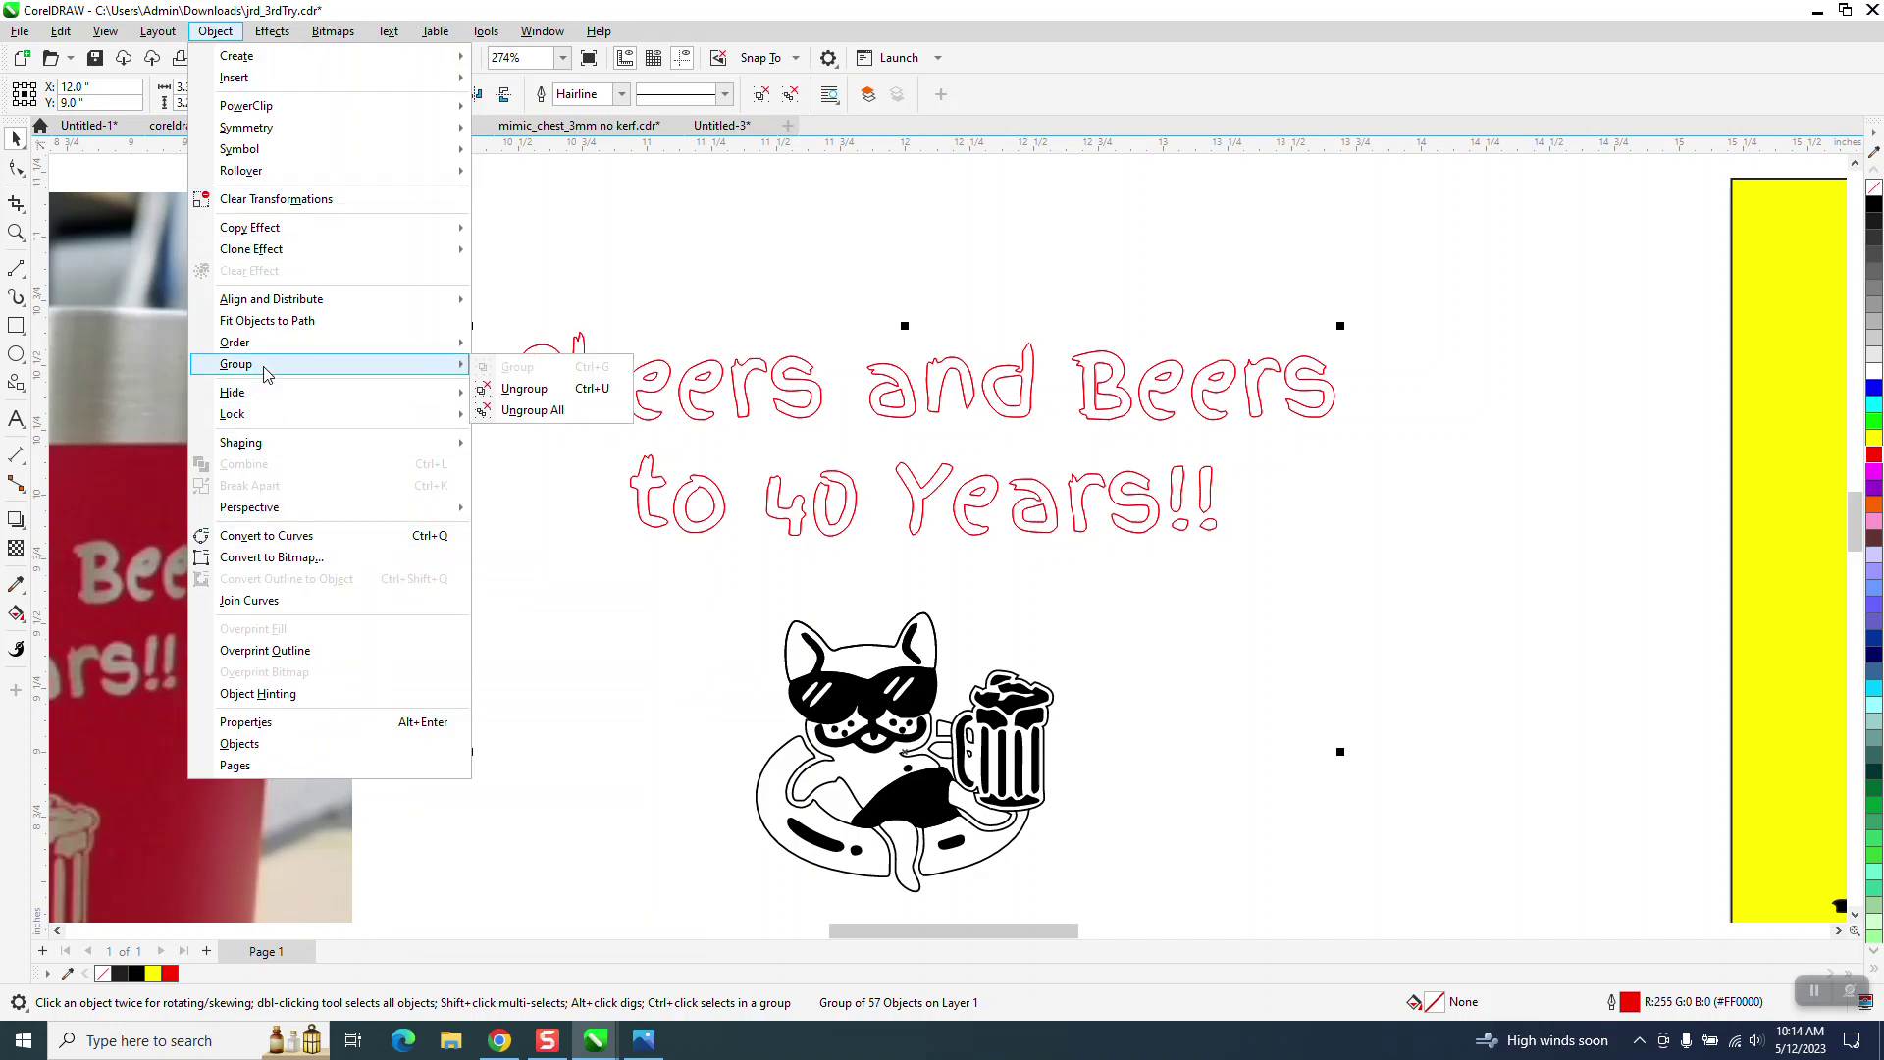
click(528, 396)
click(1088, 386)
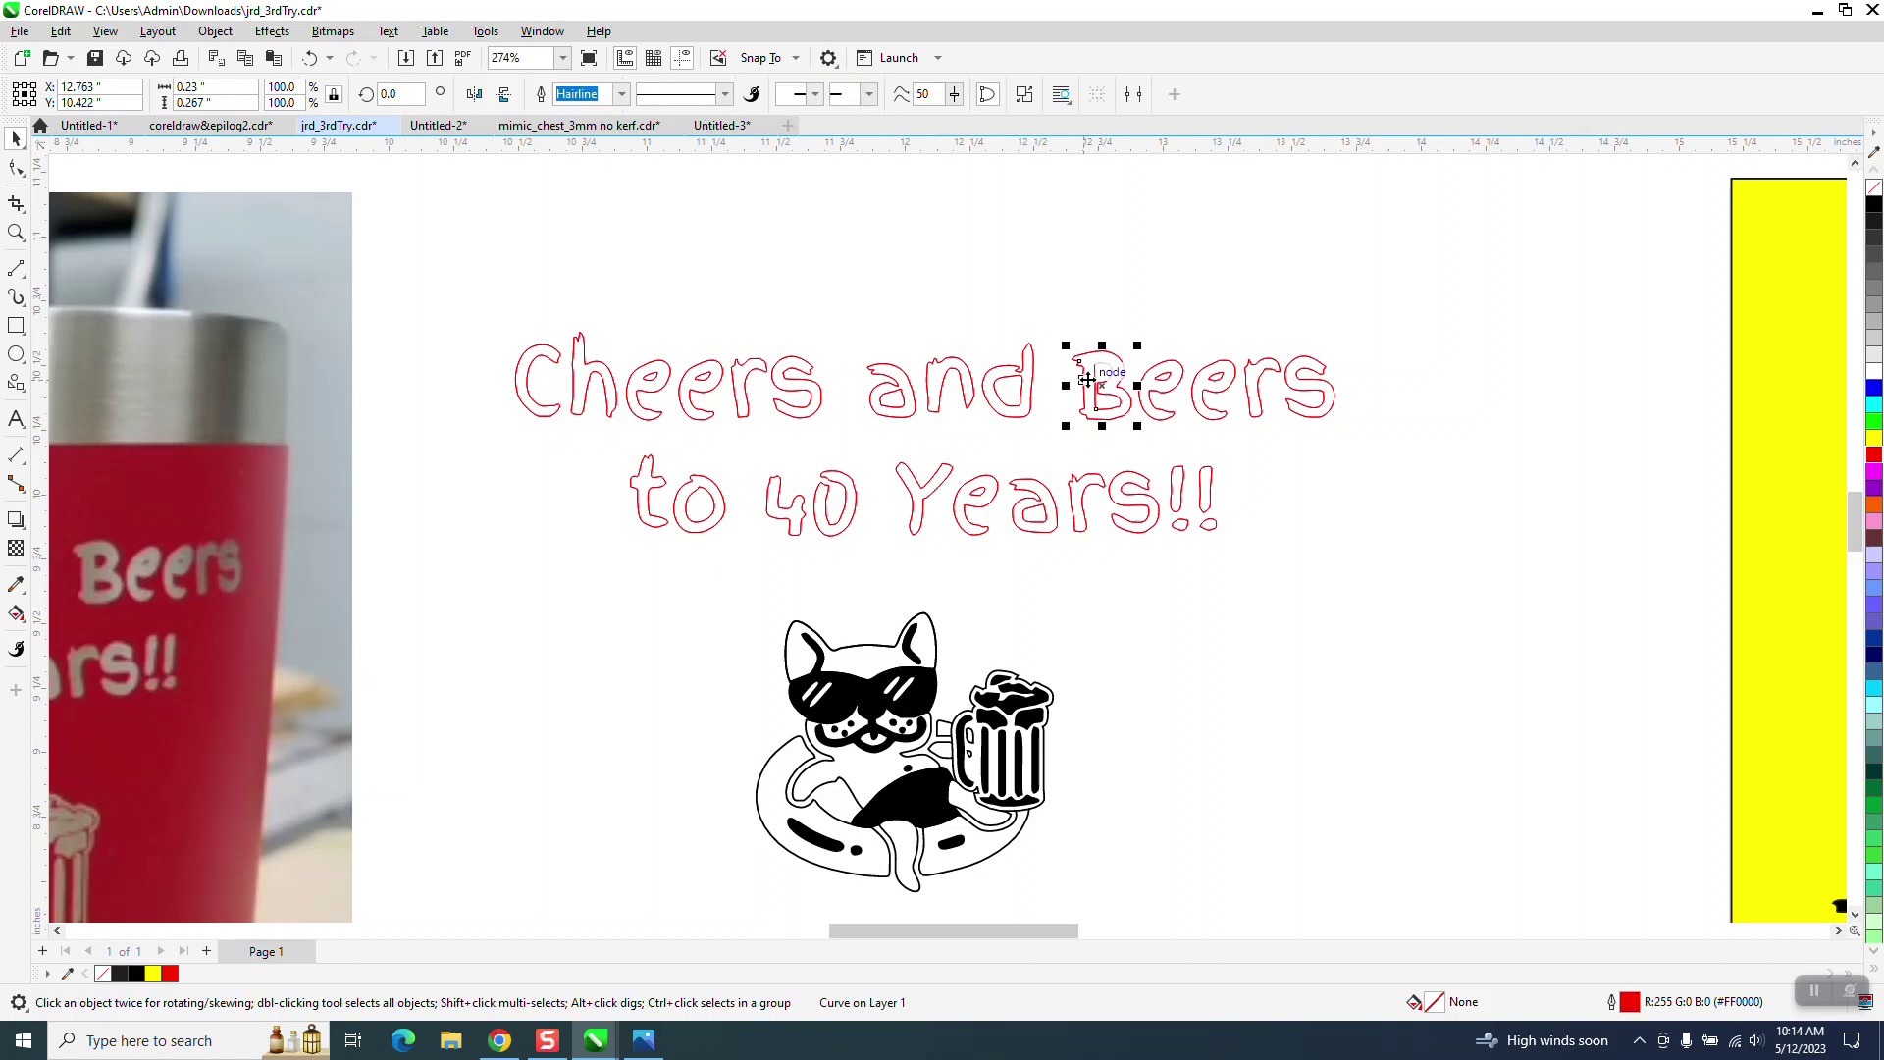
click(1161, 390)
drag(1161, 390, 1160, 322)
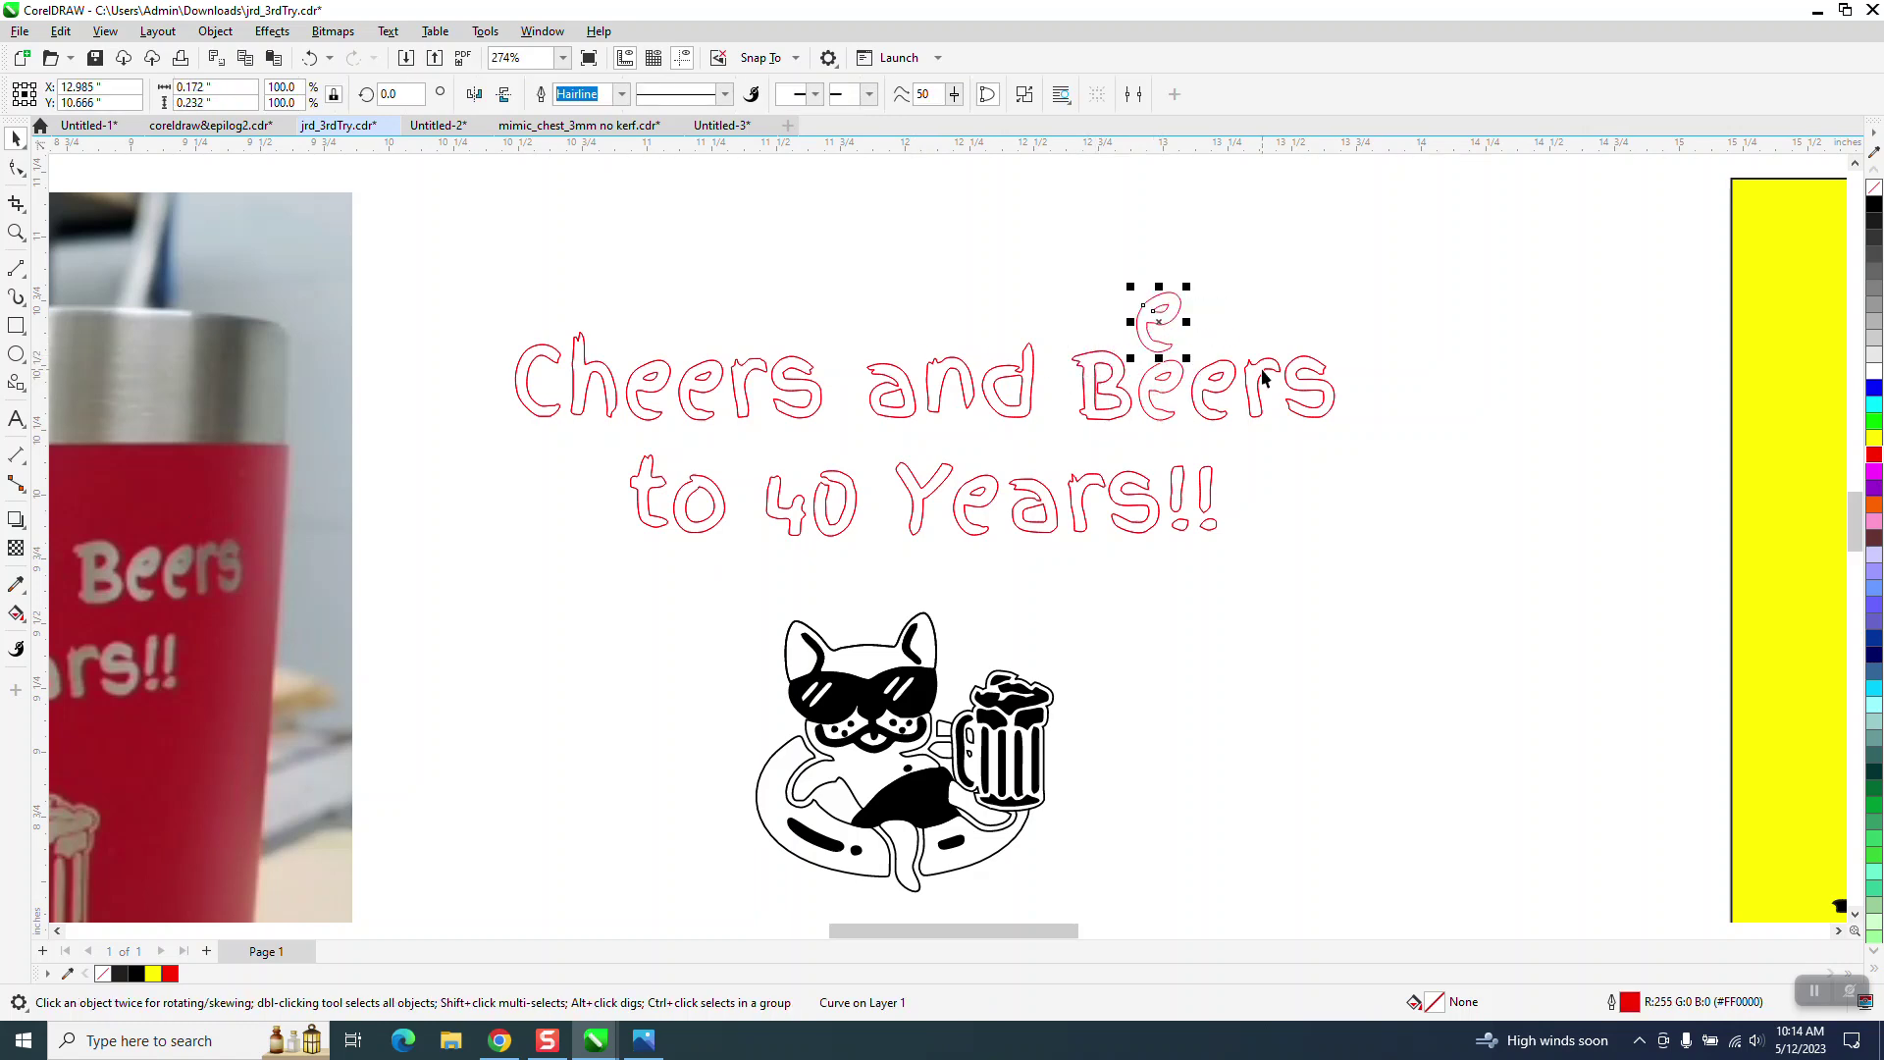
key(ctrl+z)
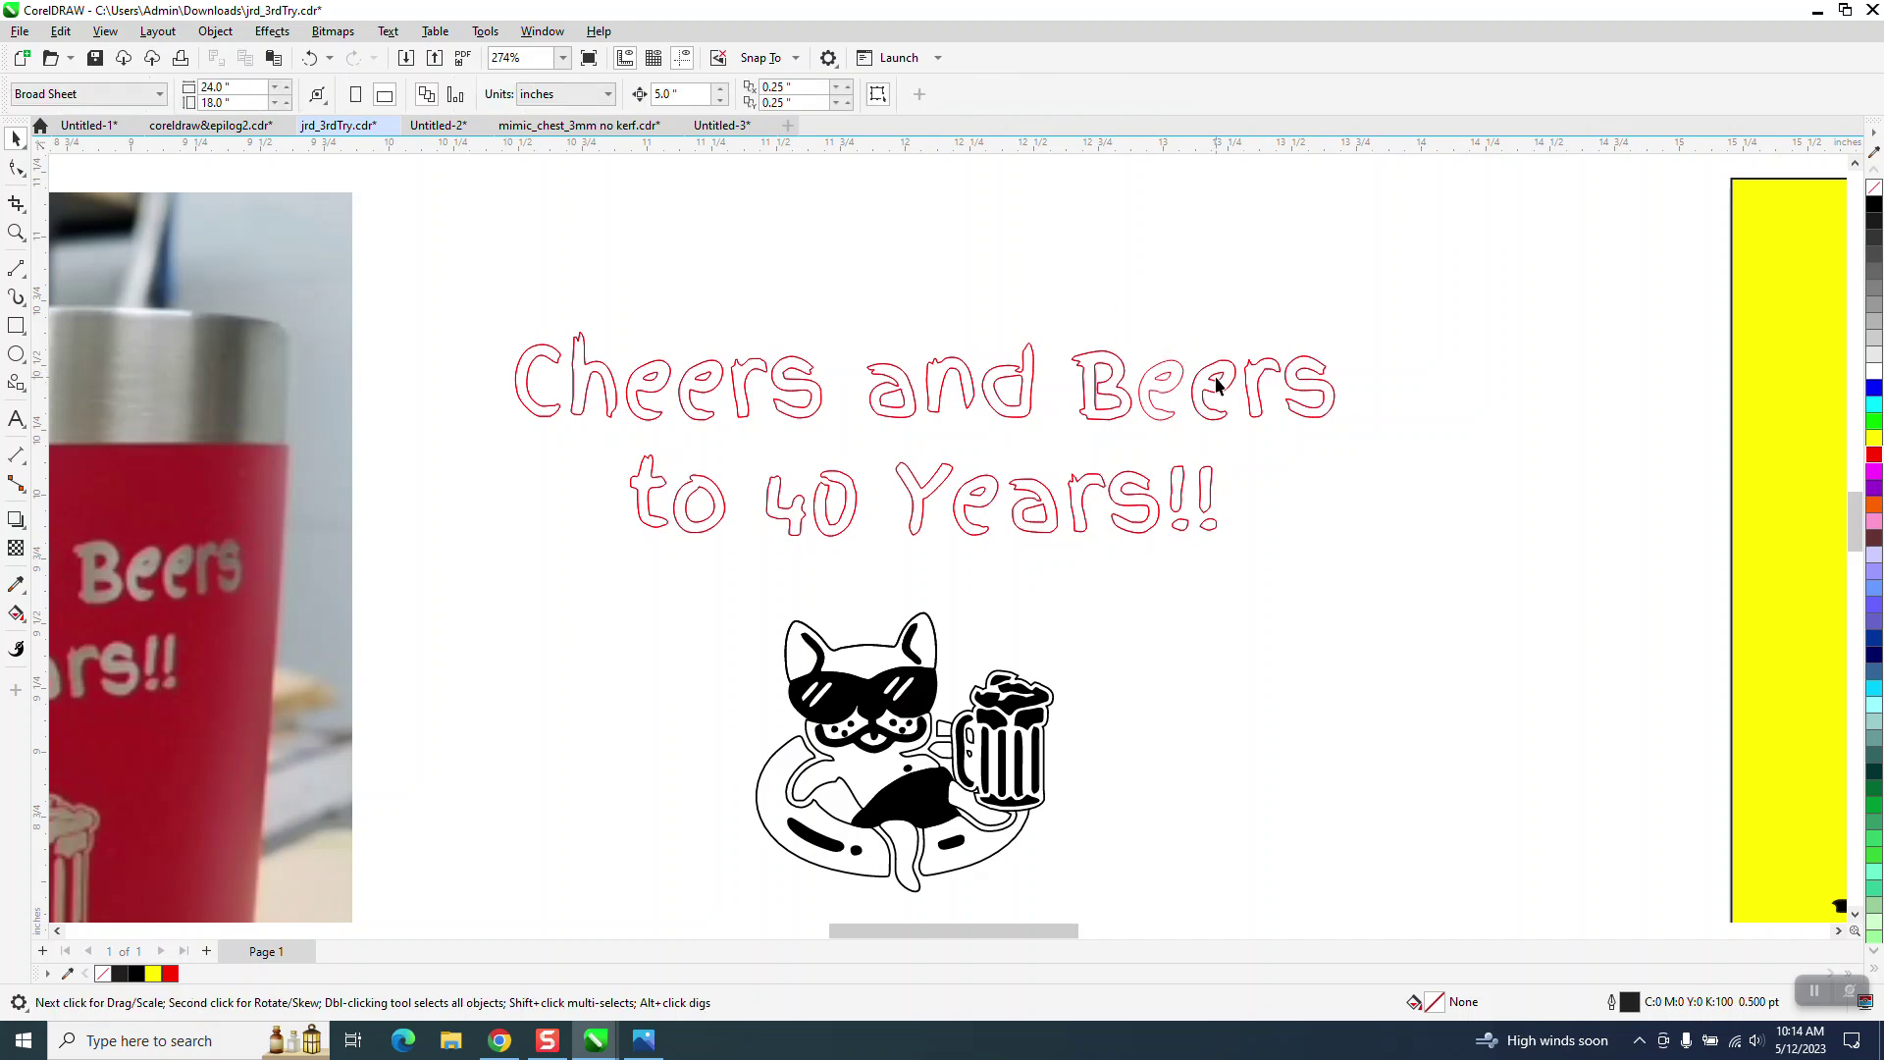
drag(1215, 391, 1306, 274)
key(ctrl+z)
key(ctrl+z)
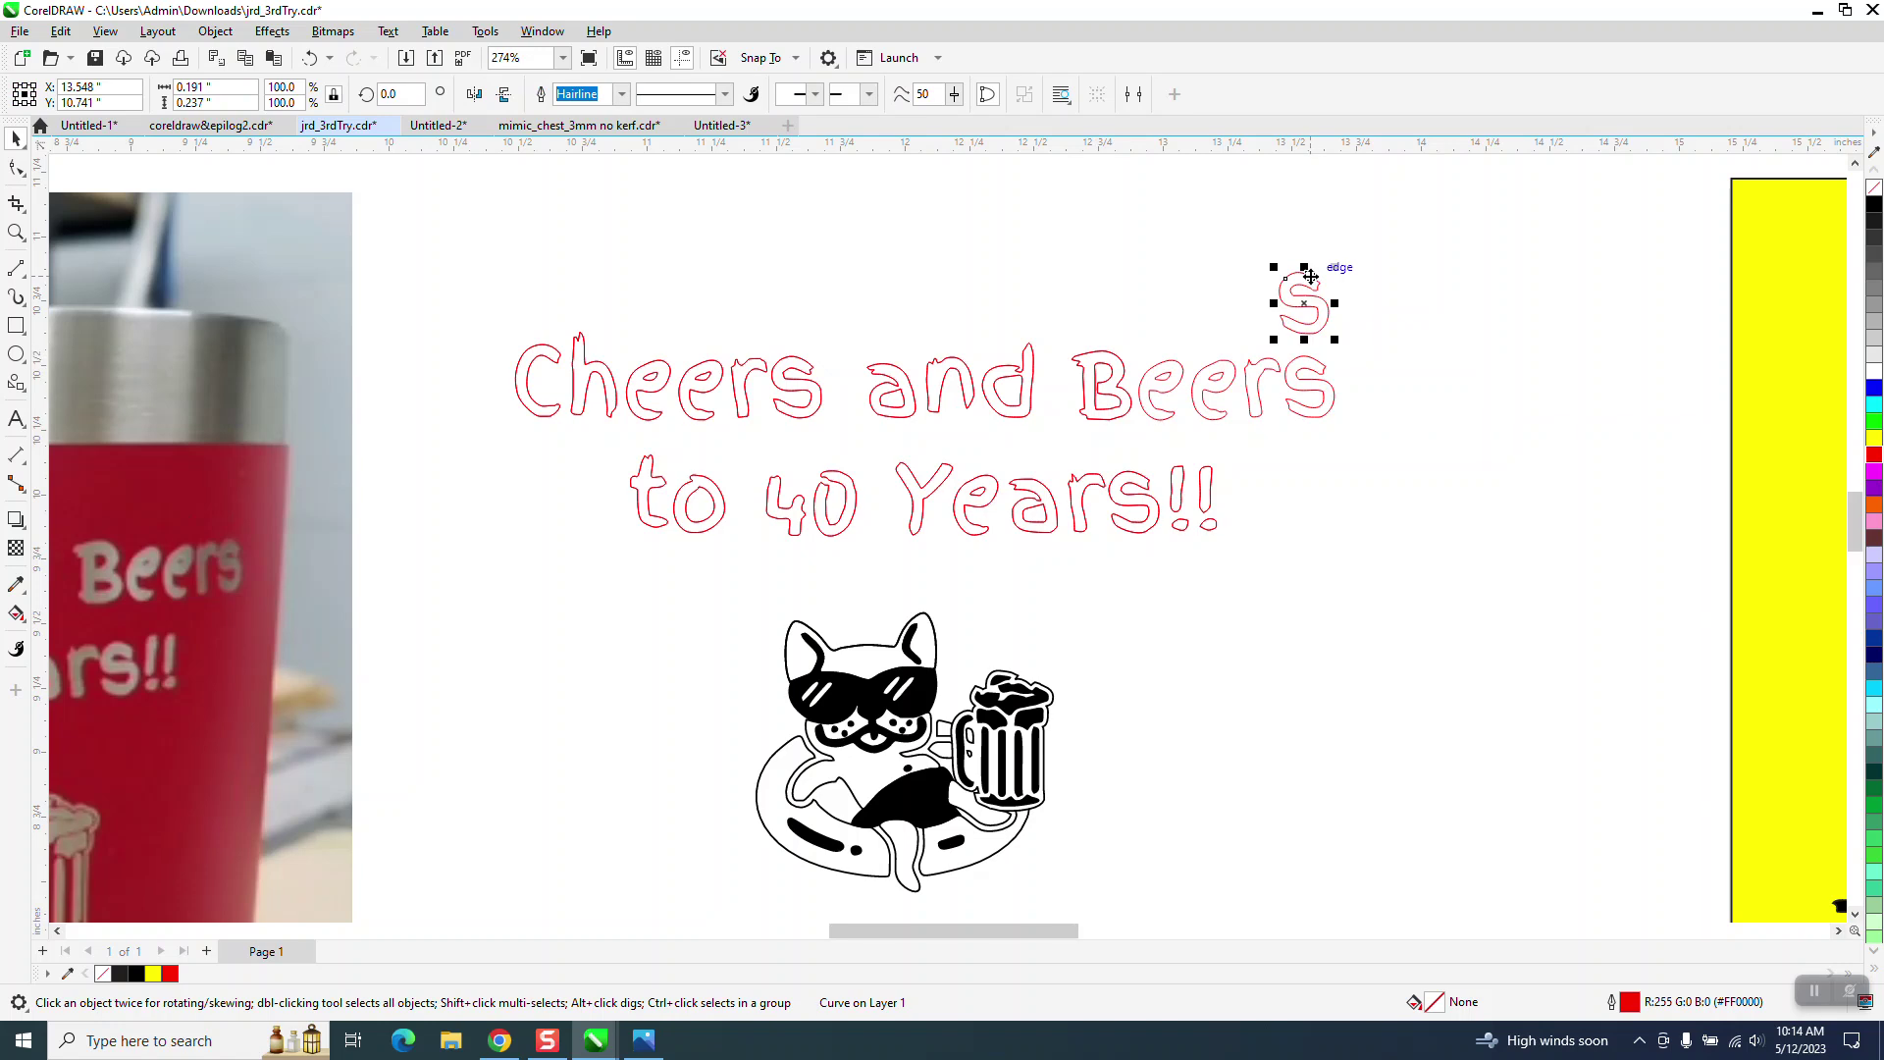
key(ctrl+z)
drag(1122, 381, 1090, 285)
key(ctrl+z)
mouse_move(1014, 383)
mouse_down()
mouse_move(1024, 263)
mouse_move(989, 357)
mouse_up()
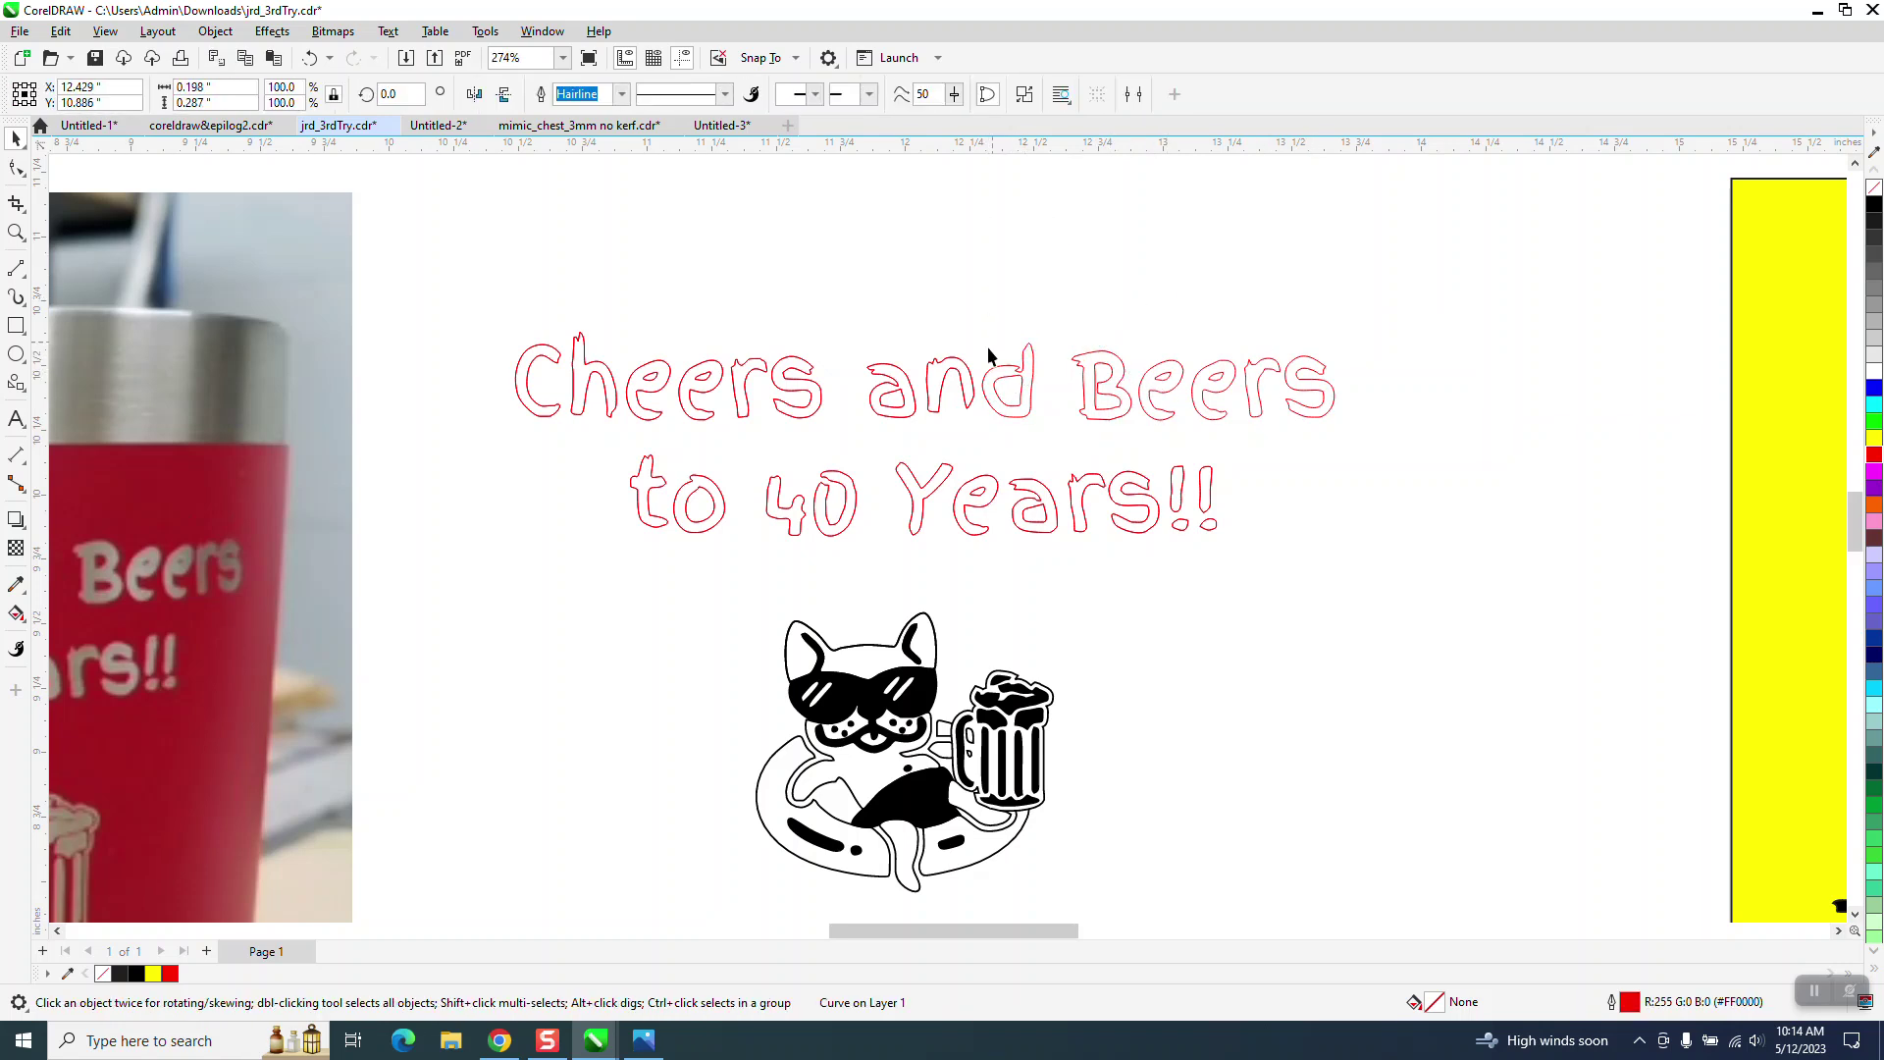
key(ctrl+z)
click(967, 368)
key(Escape)
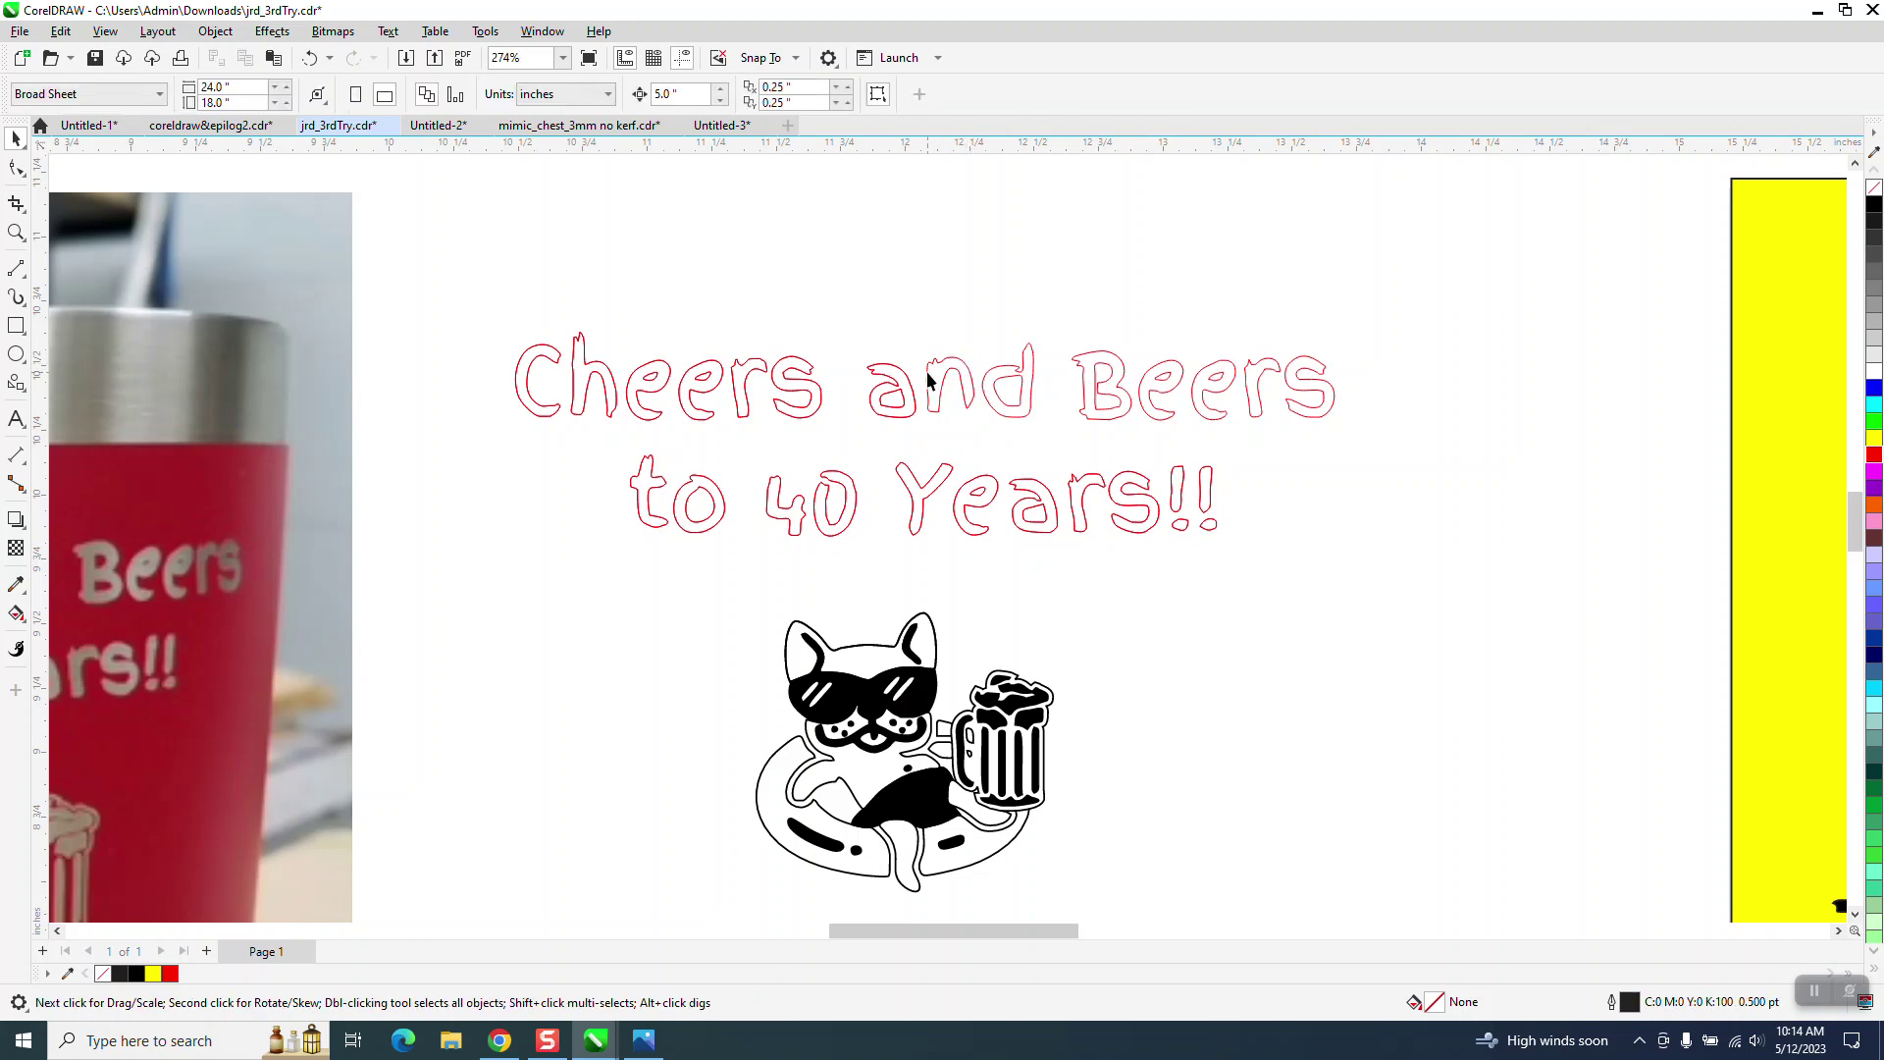
click(807, 381)
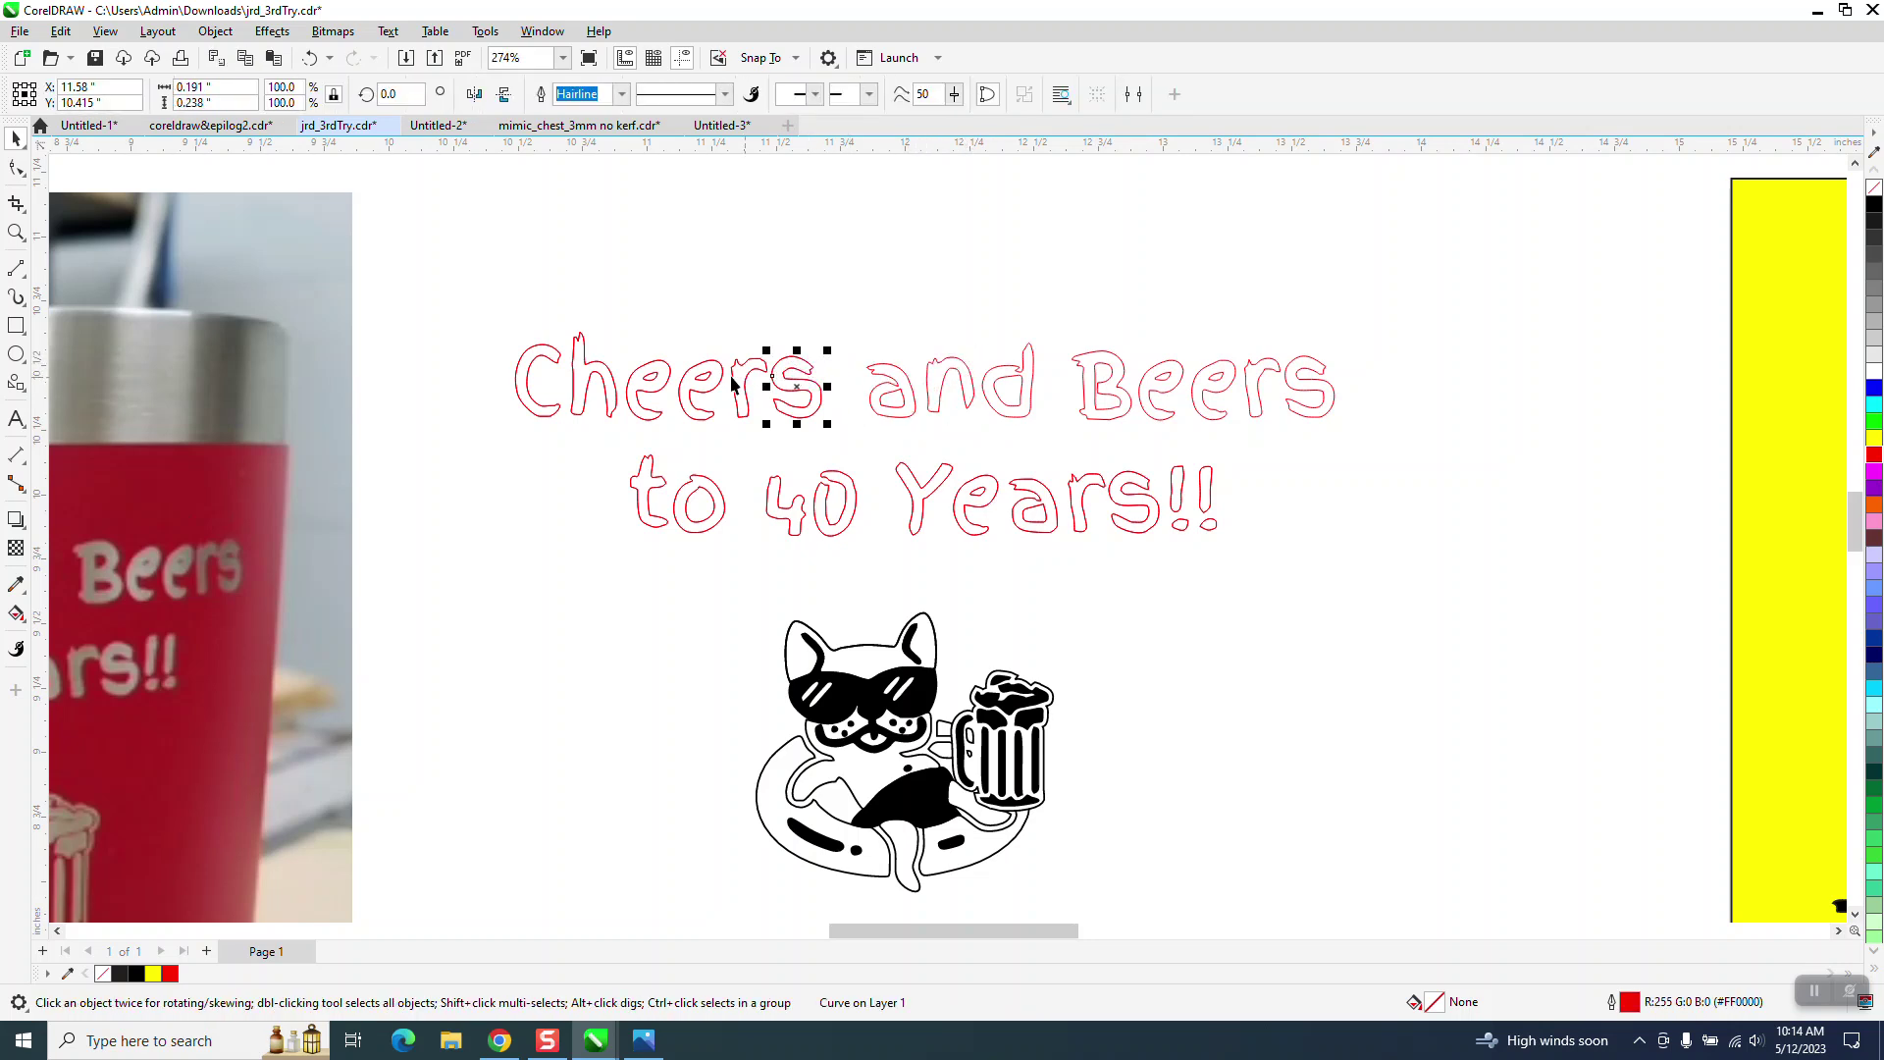
key(Escape)
click(741, 383)
key(Escape)
click(628, 386)
key(Escape)
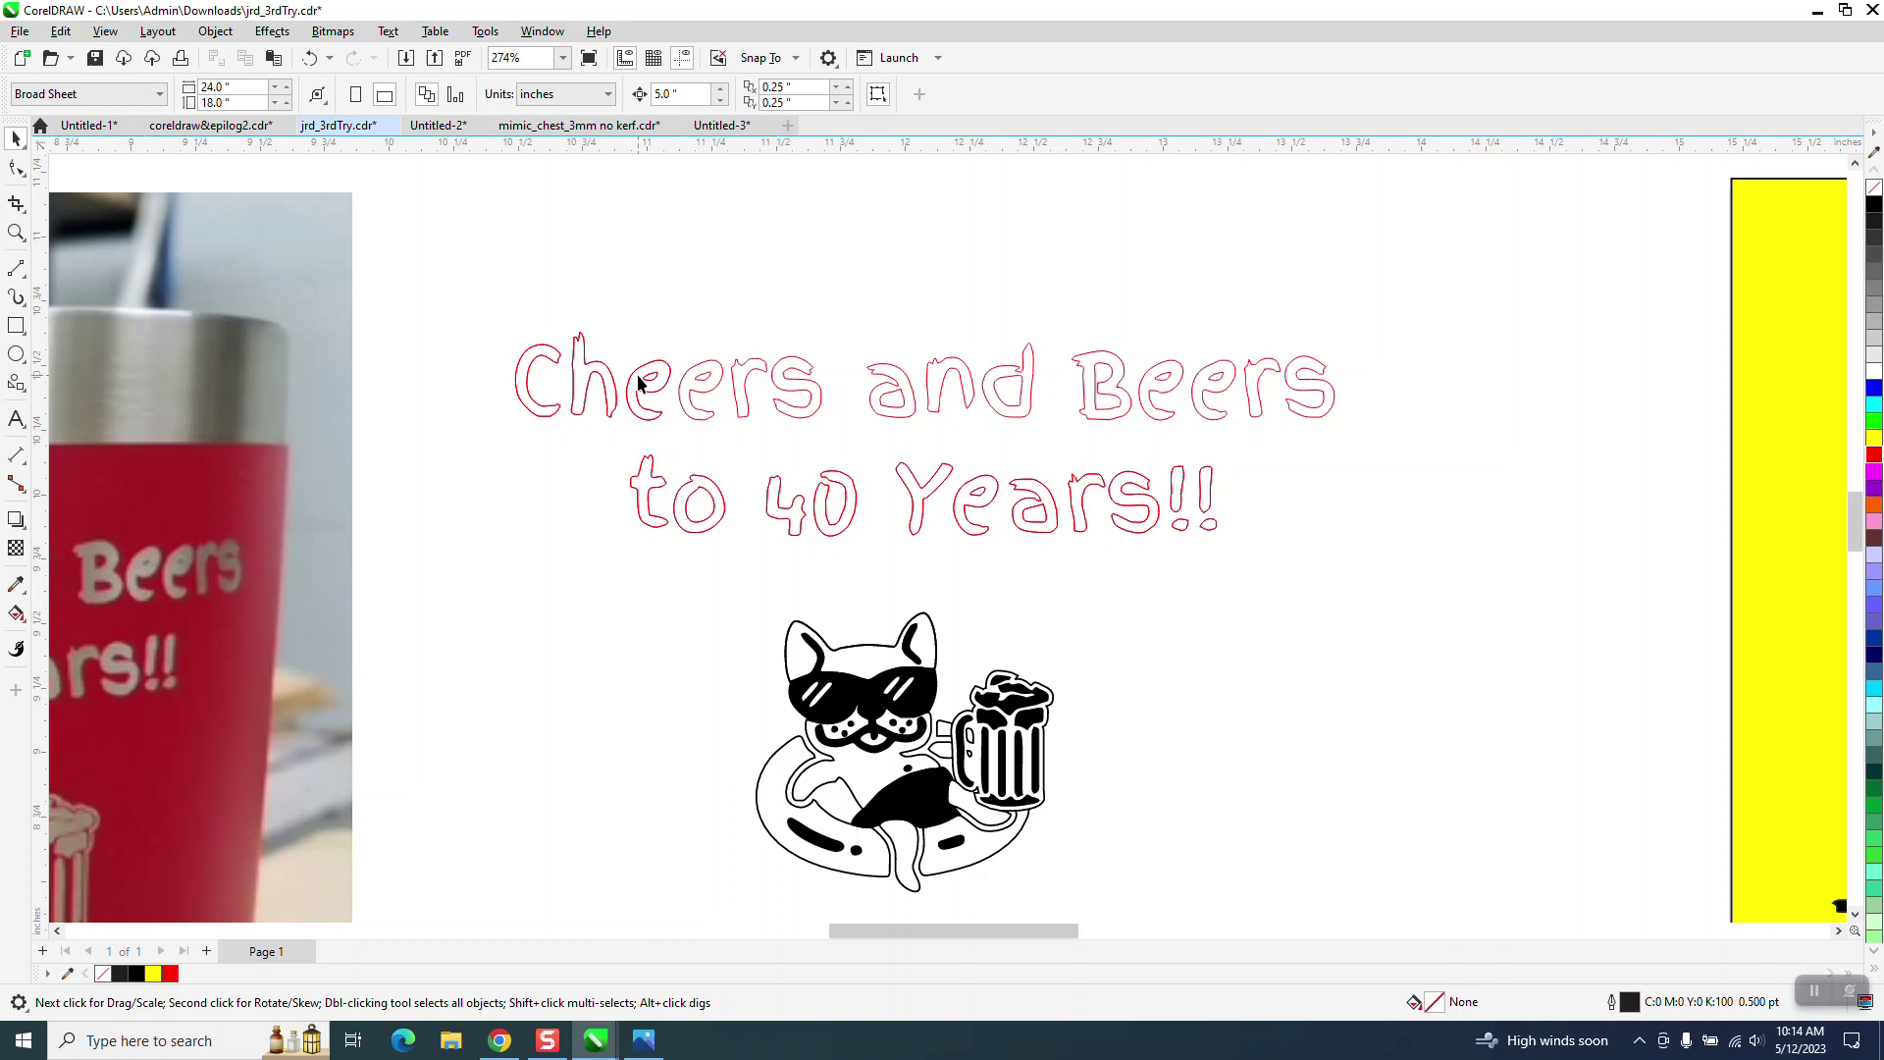
click(611, 381)
key(Escape)
click(674, 484)
key(Escape)
click(699, 503)
key(Escape)
click(785, 500)
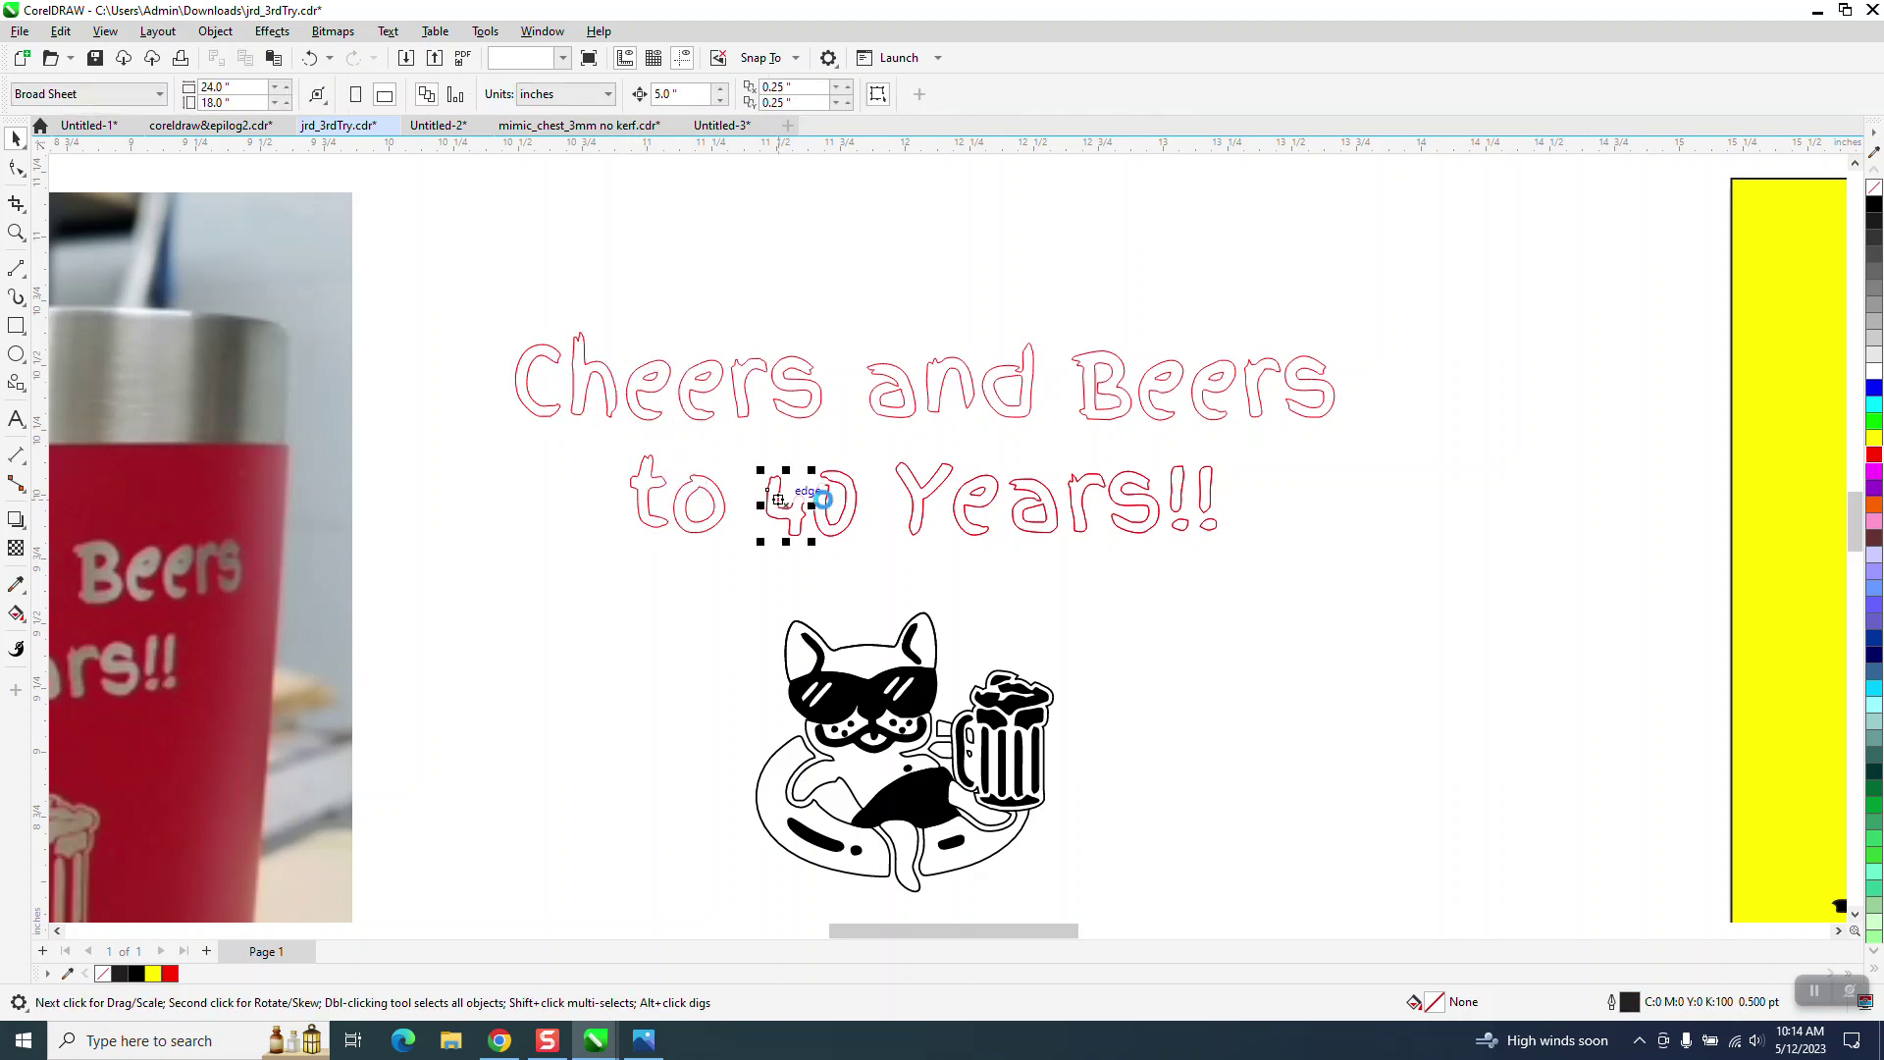
key(Escape)
click(923, 491)
key(Escape)
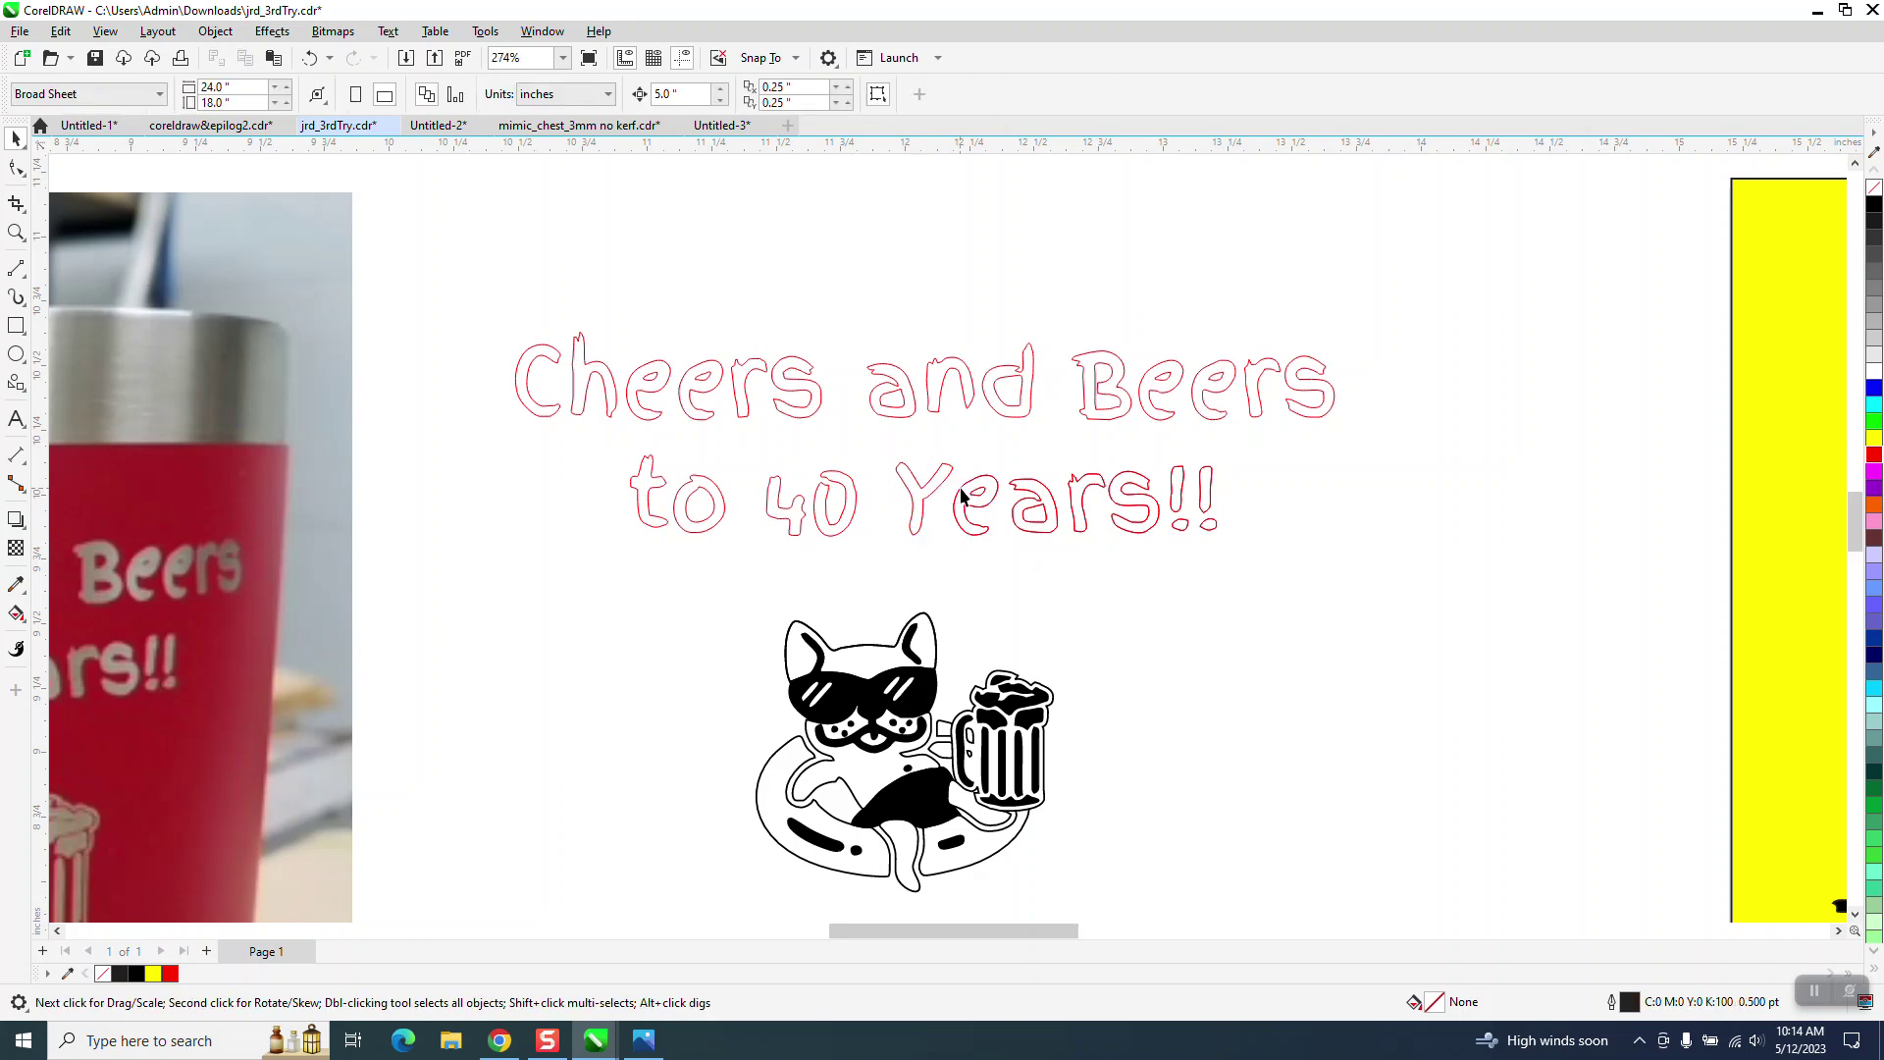
click(988, 501)
key(Escape)
click(1031, 499)
key(Escape)
click(1178, 496)
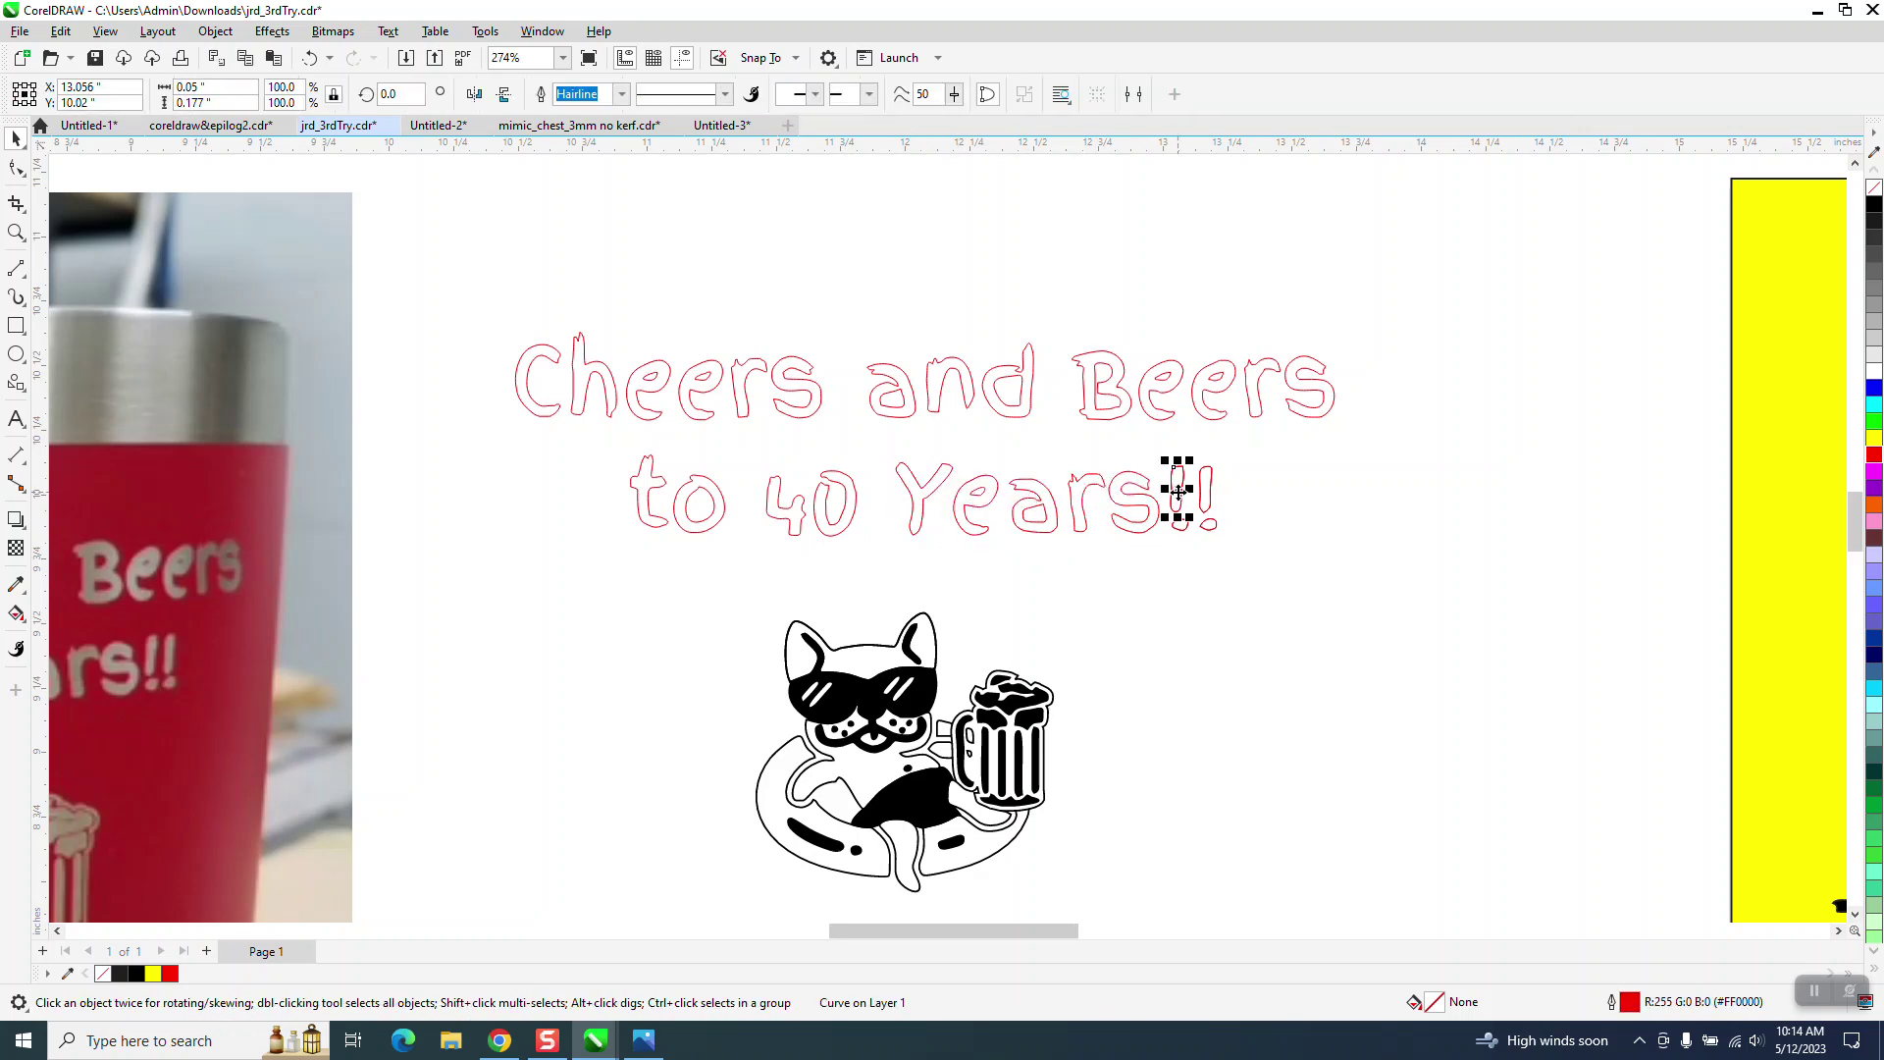
key(Escape)
click(1210, 498)
- Zoom in closely on the Jamaica Bound and Celebration 2023 lettering
click(1186, 526)
scroll(922, 491, down, 1)
scroll(911, 481, down, 2)
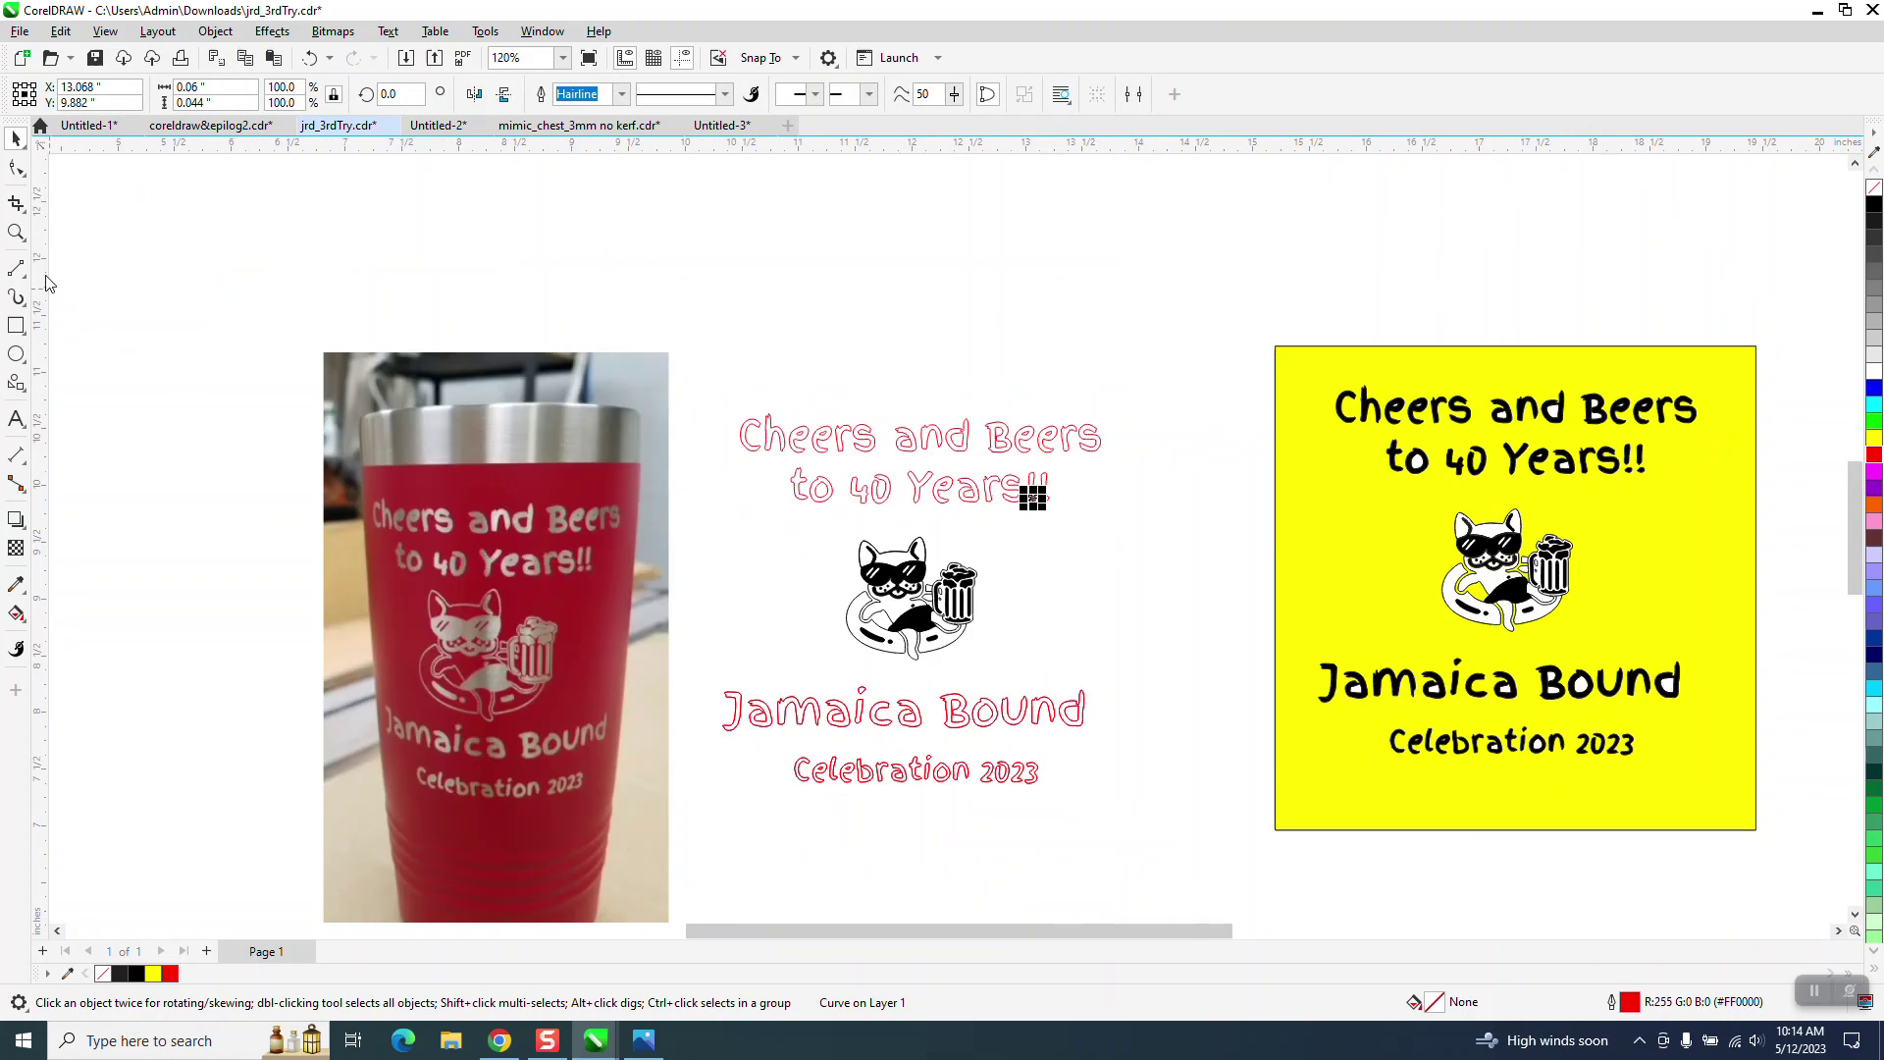
click(16, 233)
drag(727, 658, 1250, 861)
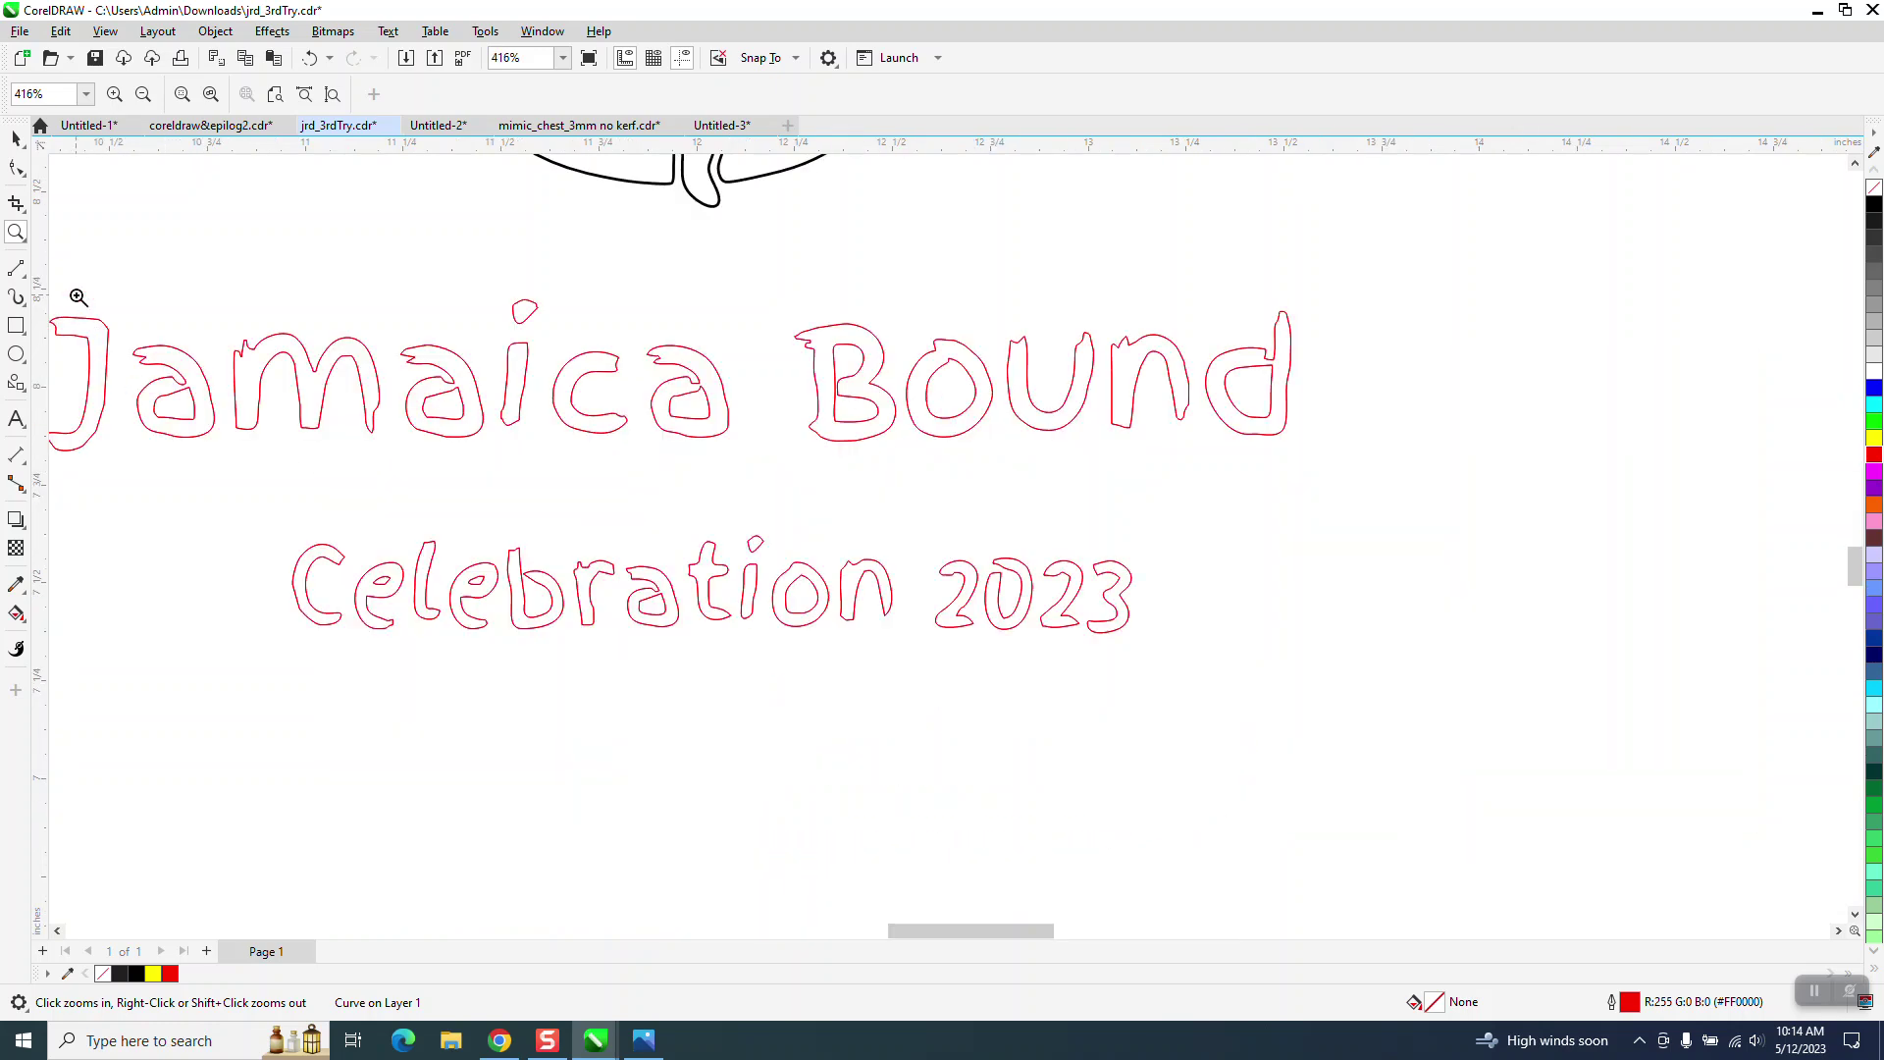
click(15, 138)
- Test-select letters of Jamaica Bound, the i dot and Celebration 2023 to confirm they are separate
click(87, 334)
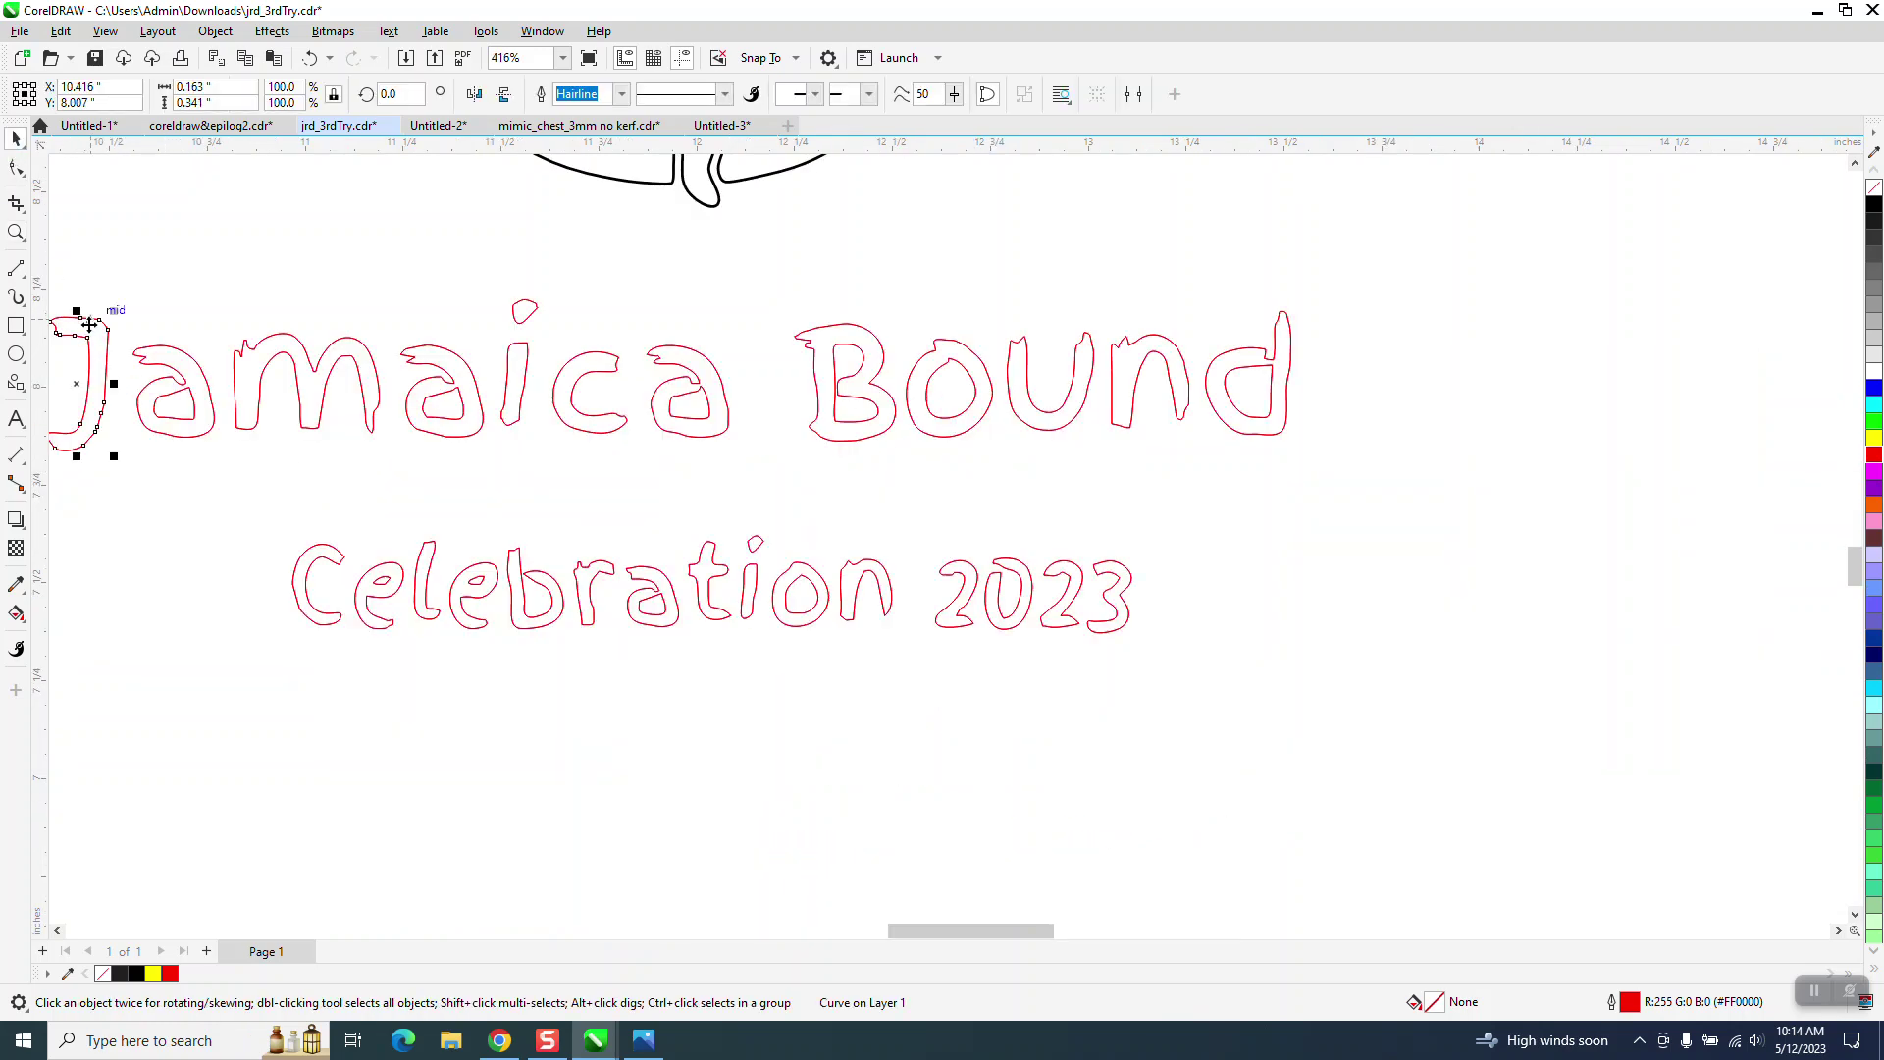
click(157, 338)
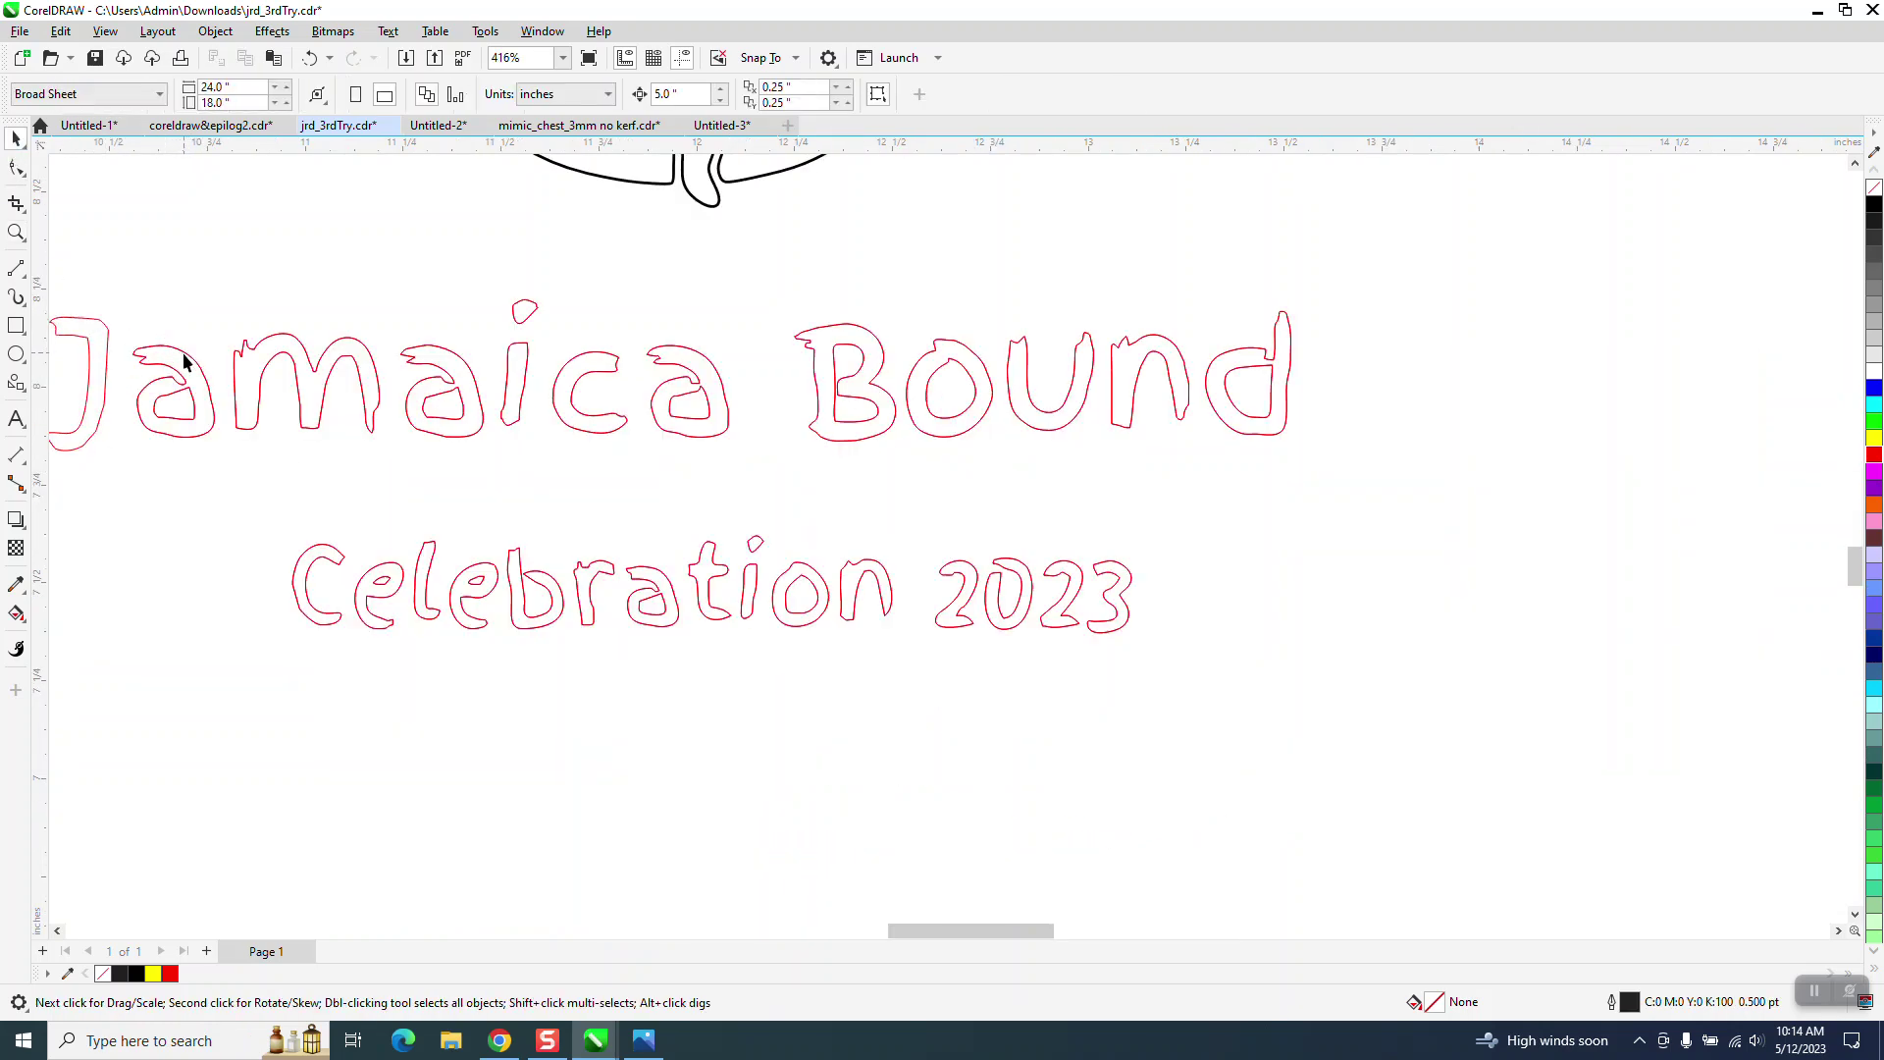
click(184, 362)
drag(210, 312, 614, 475)
drag(1368, 529, 1368, 530)
click(1362, 526)
click(522, 322)
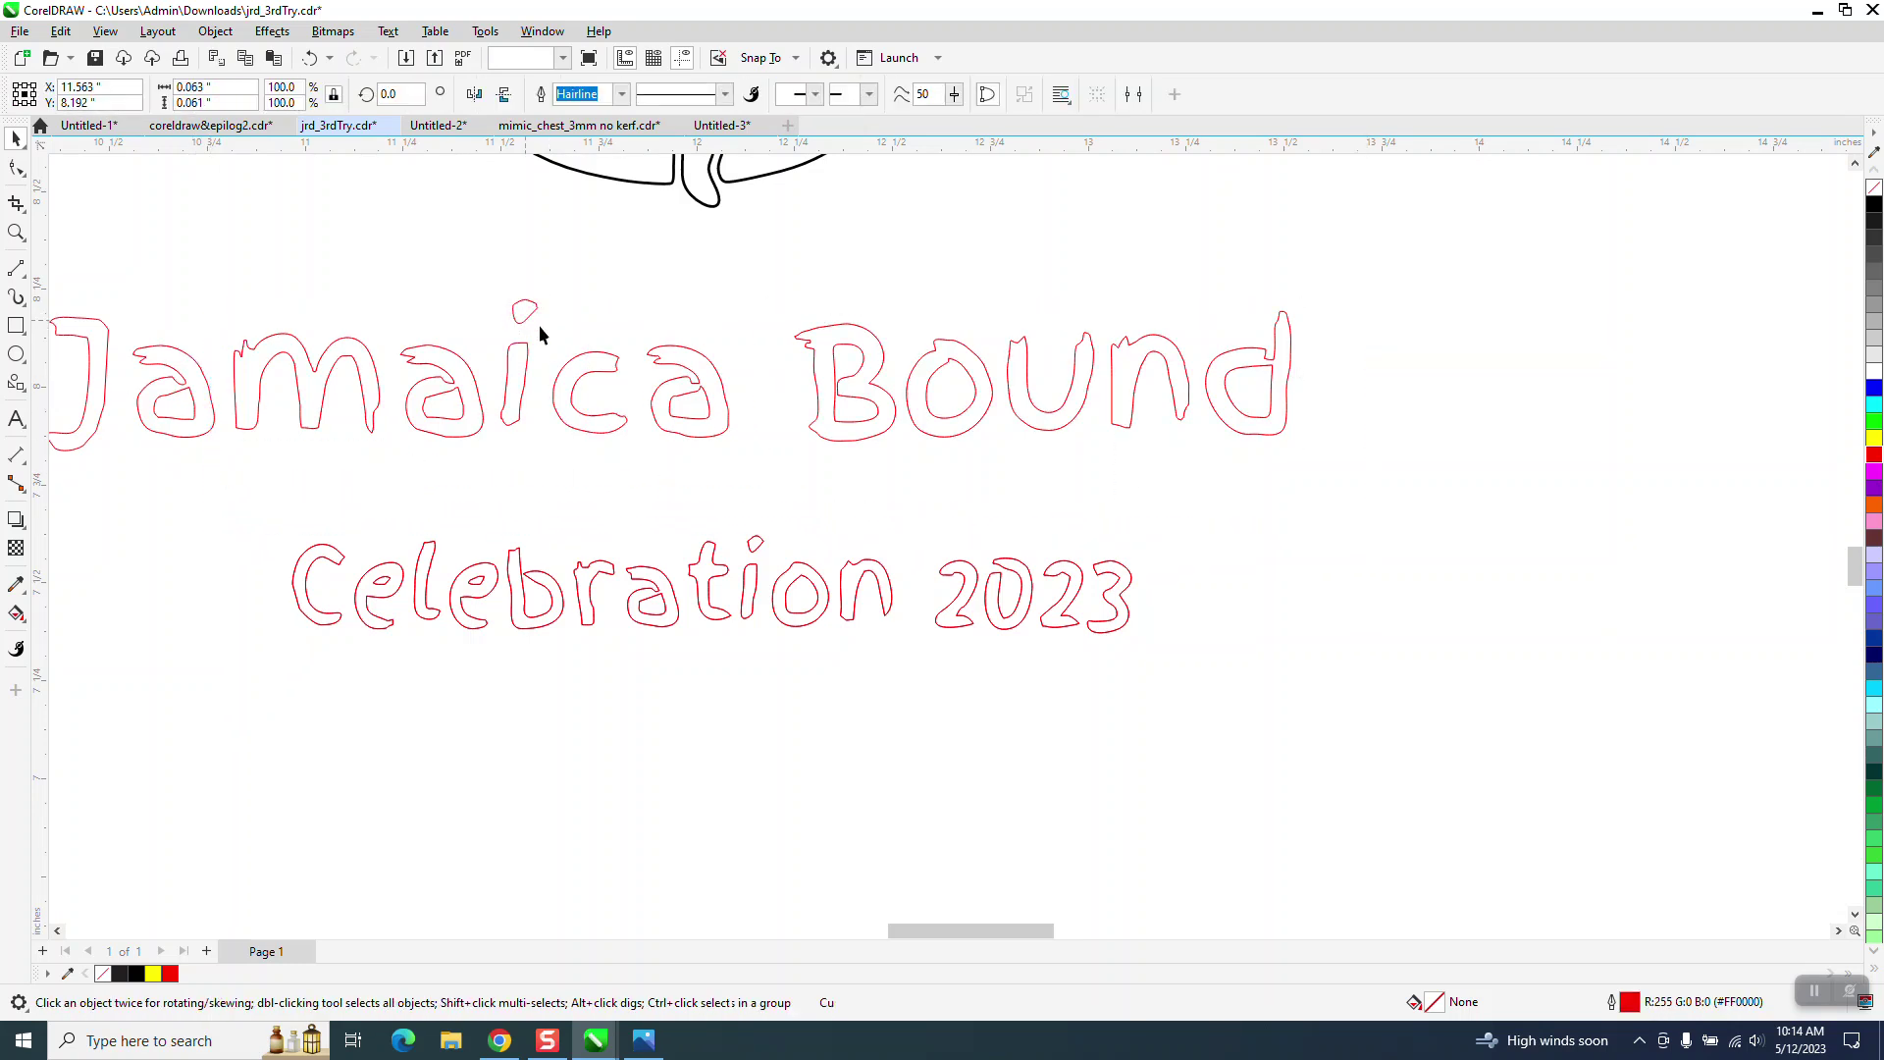
click(186, 467)
drag(1157, 681, 1248, 687)
click(1246, 680)
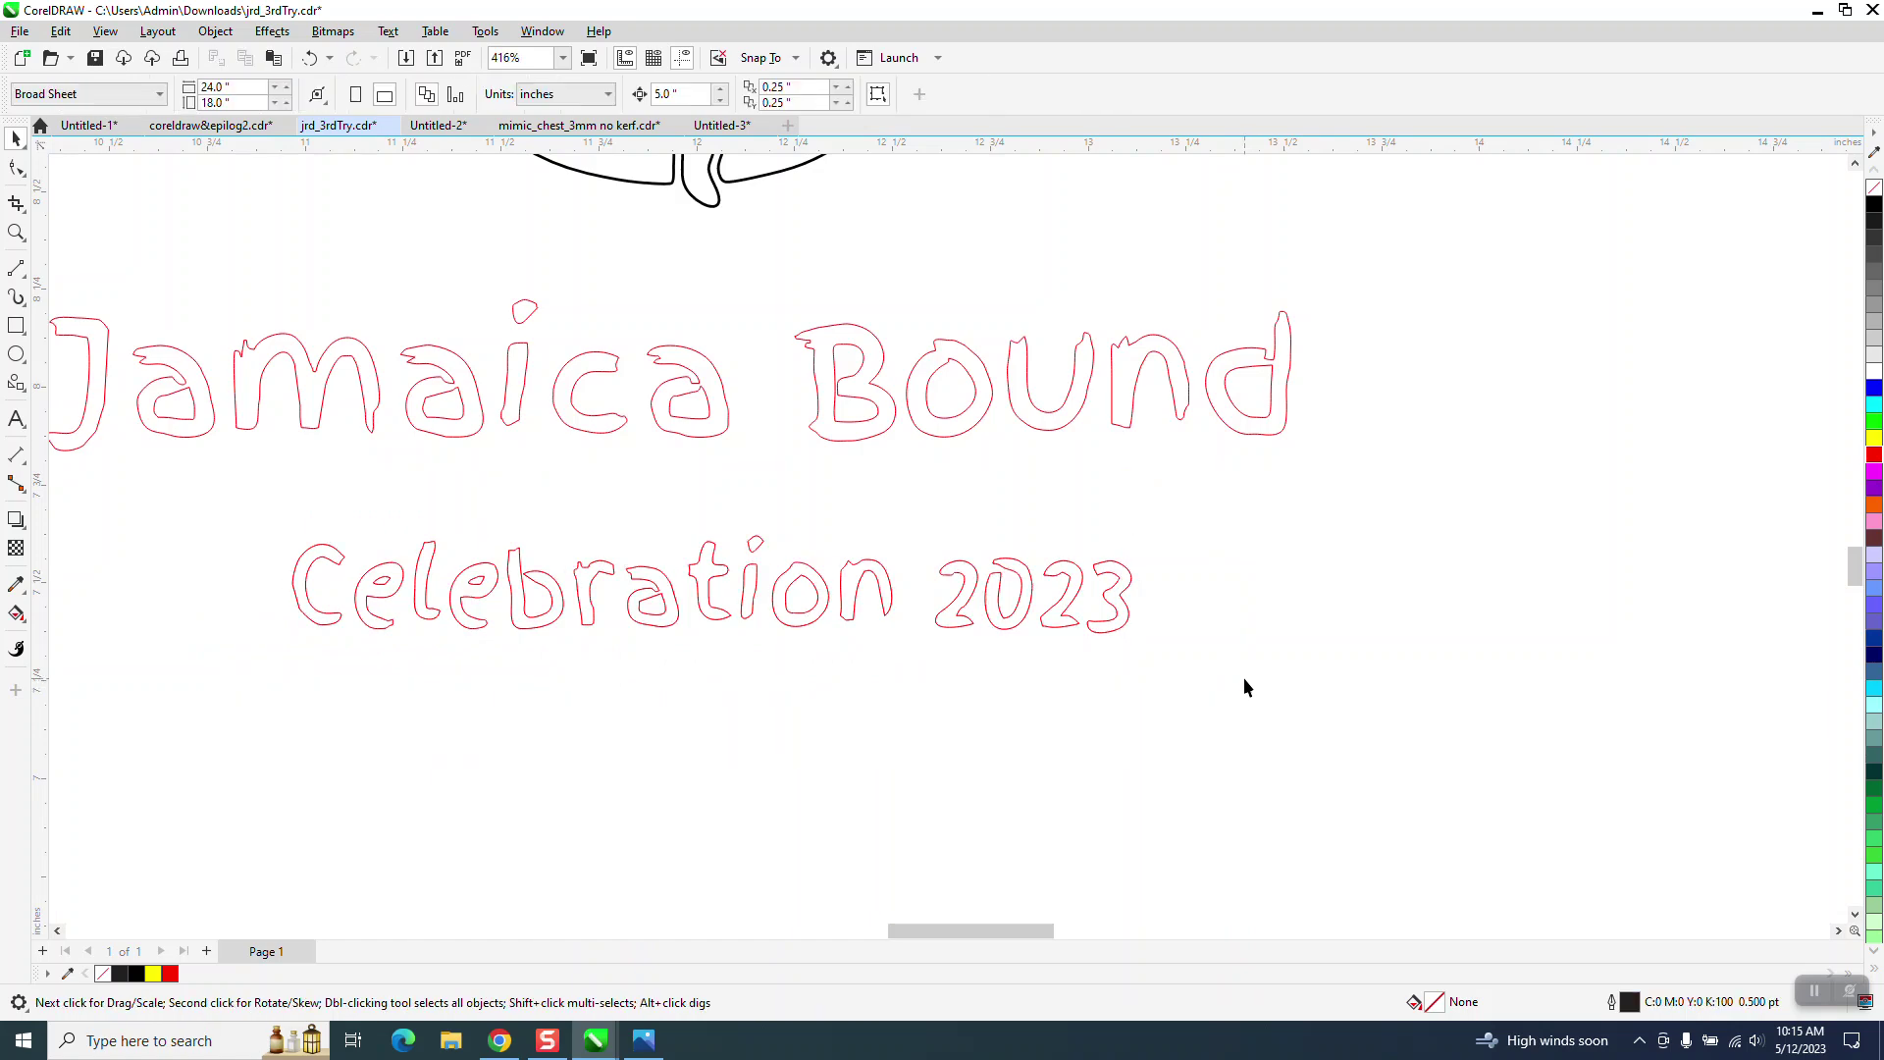
- Zoom in on the 'and Beers' and 'Years!!' lettering and select the 76-object lettering group
scroll(758, 661, down, 3)
scroll(850, 658, down, 3)
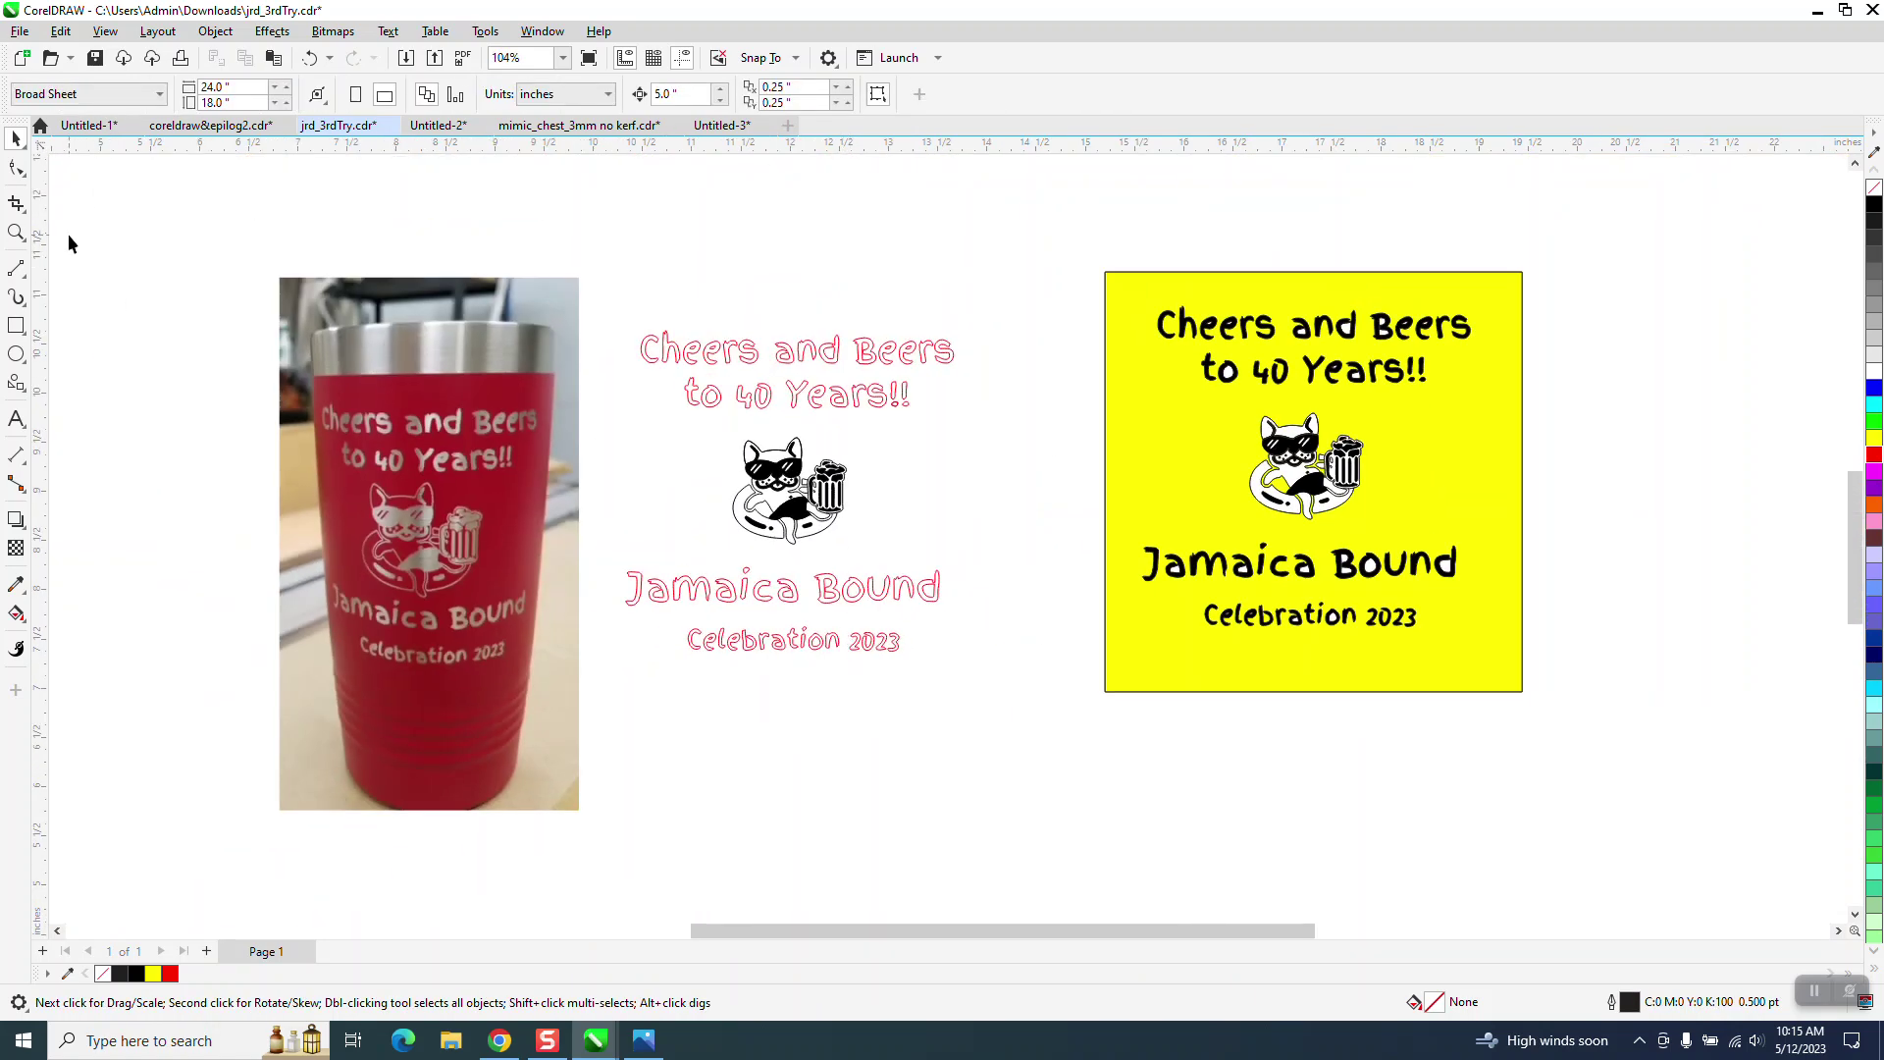
click(17, 232)
drag(845, 348, 1036, 404)
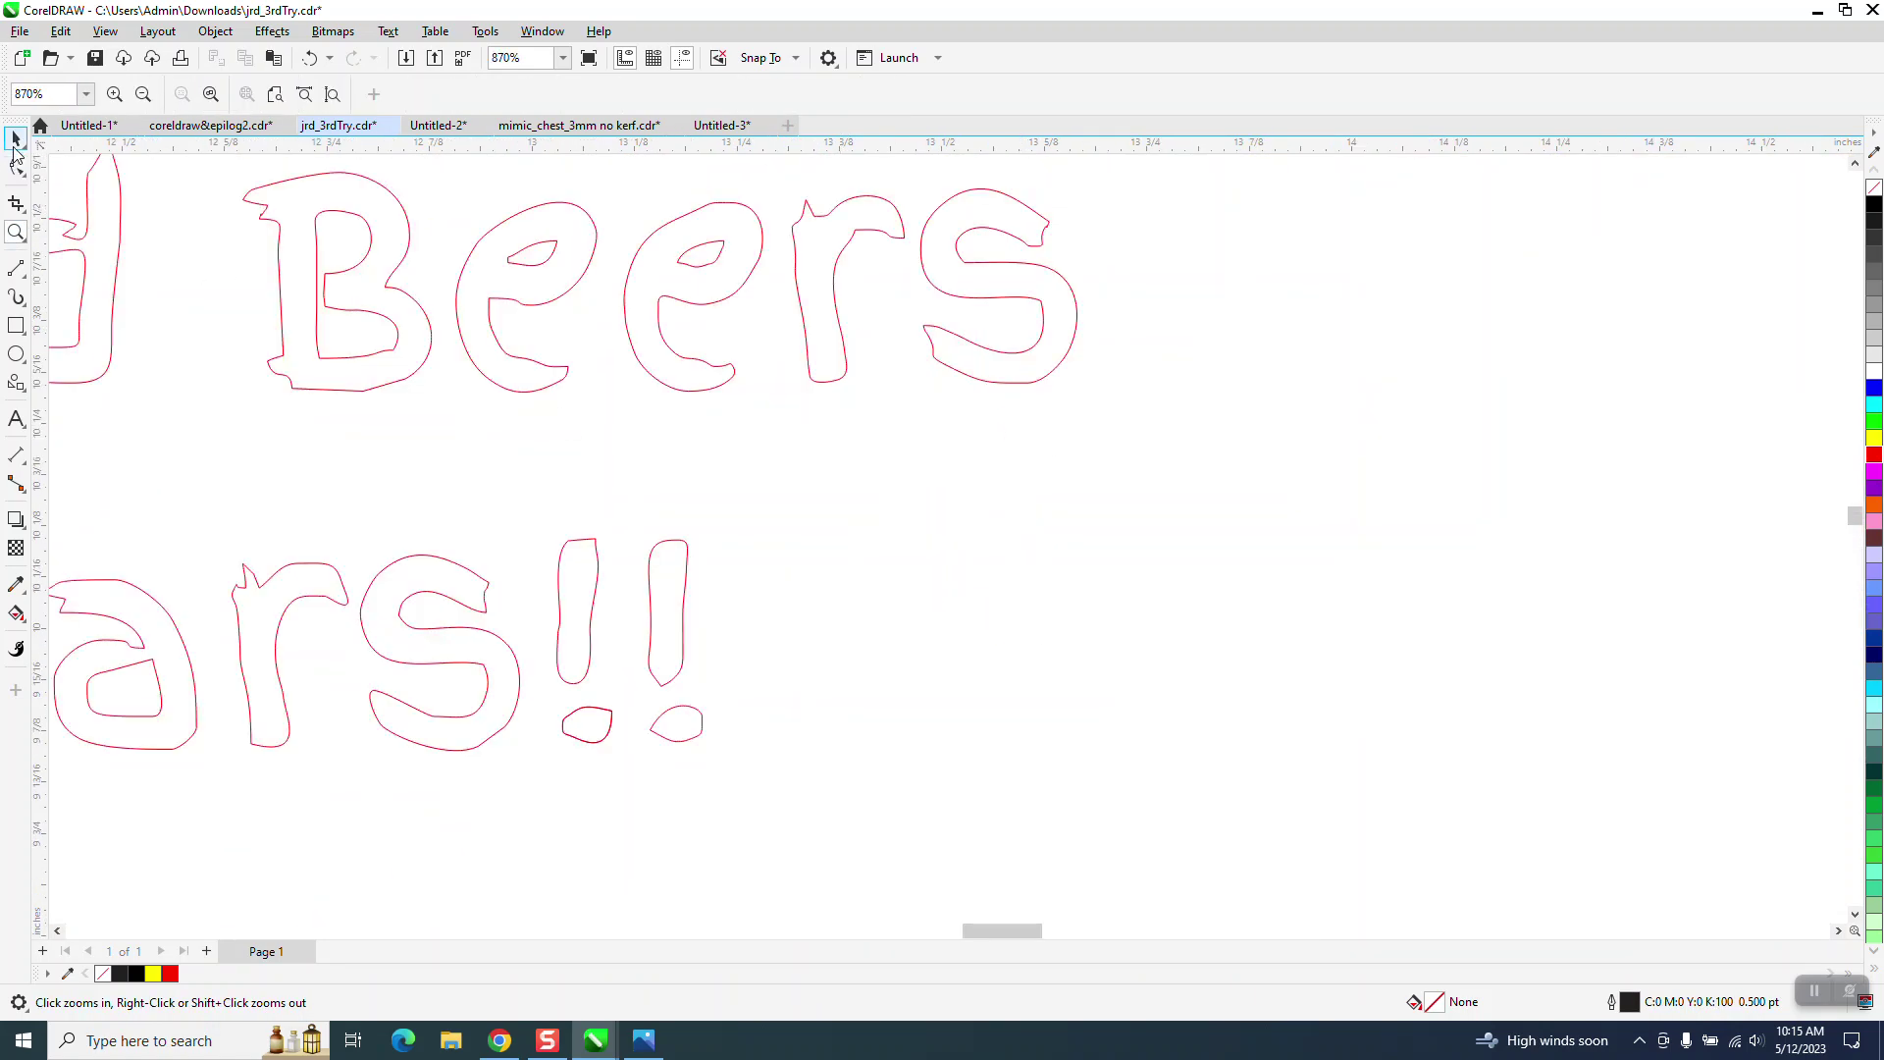
click(728, 380)
scroll(714, 305, down, 3)
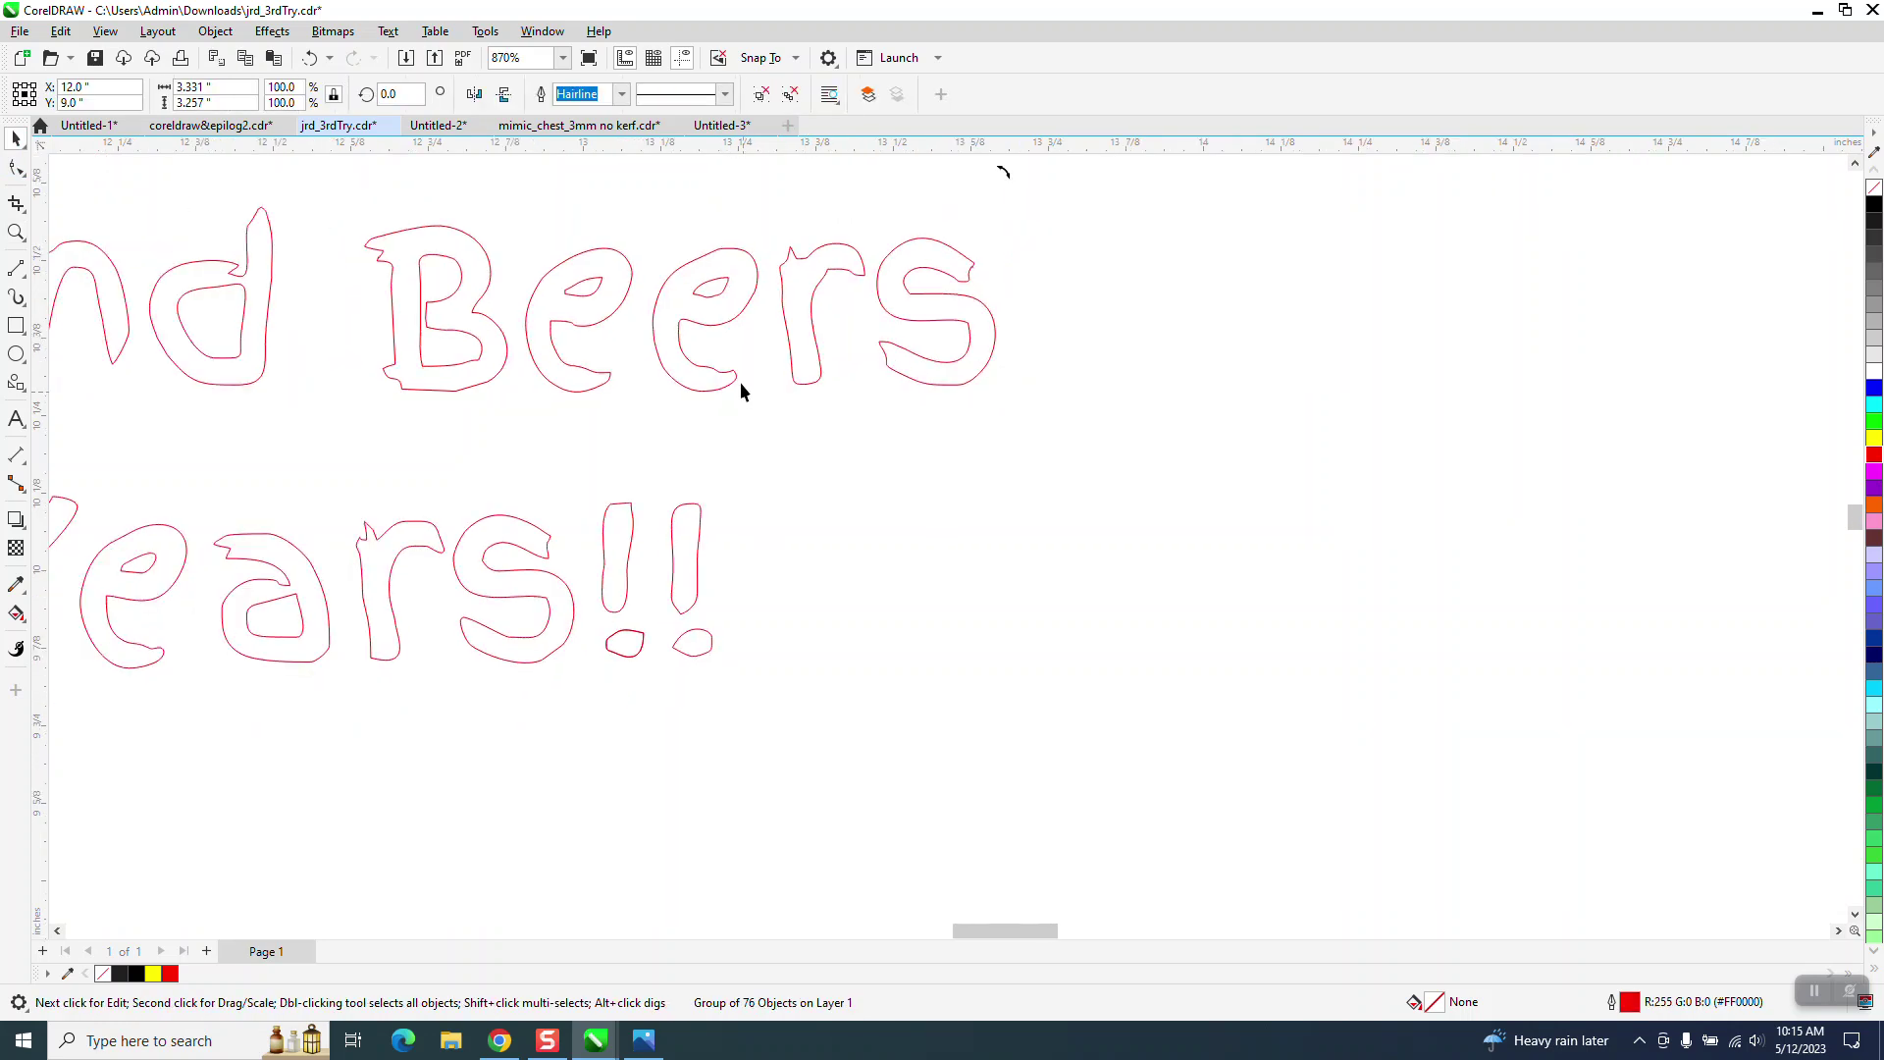
- Ungroup the lettering, then test-move the first e of Beers and undo the move
click(215, 32)
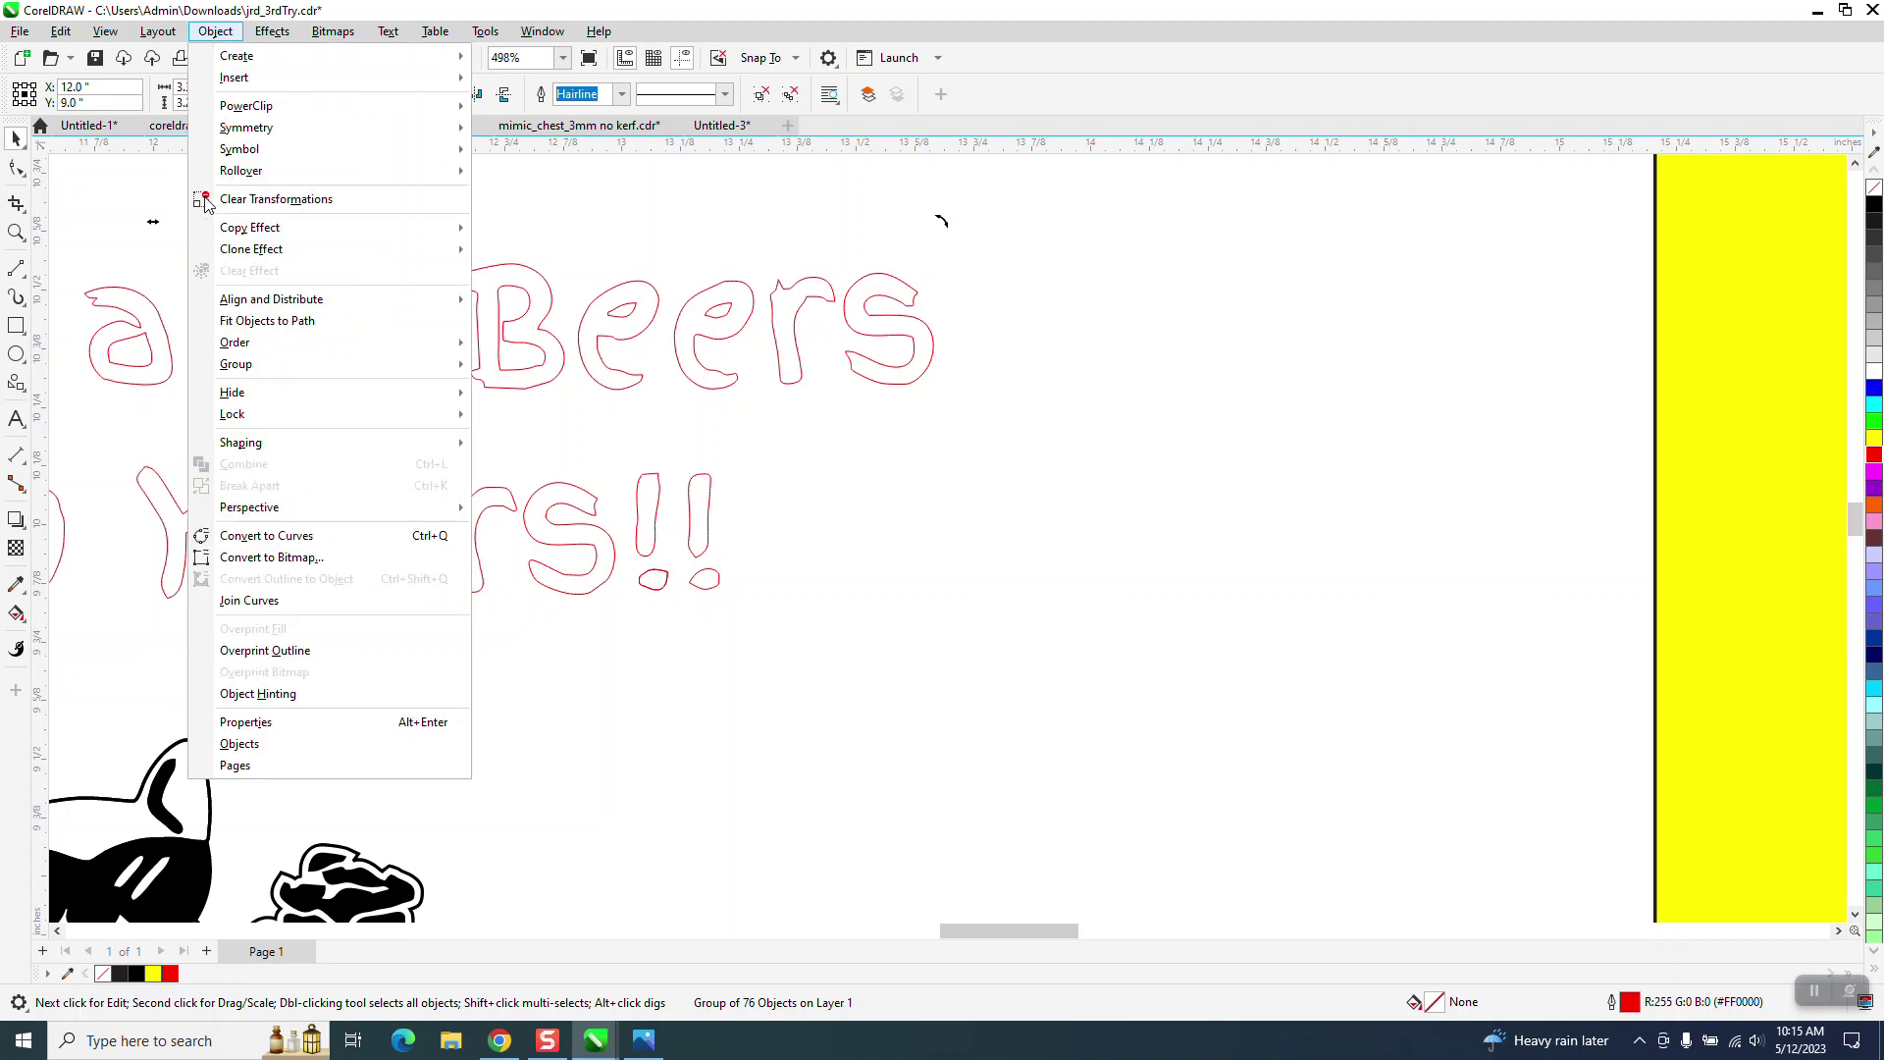
mouse_move(407, 365)
click(524, 389)
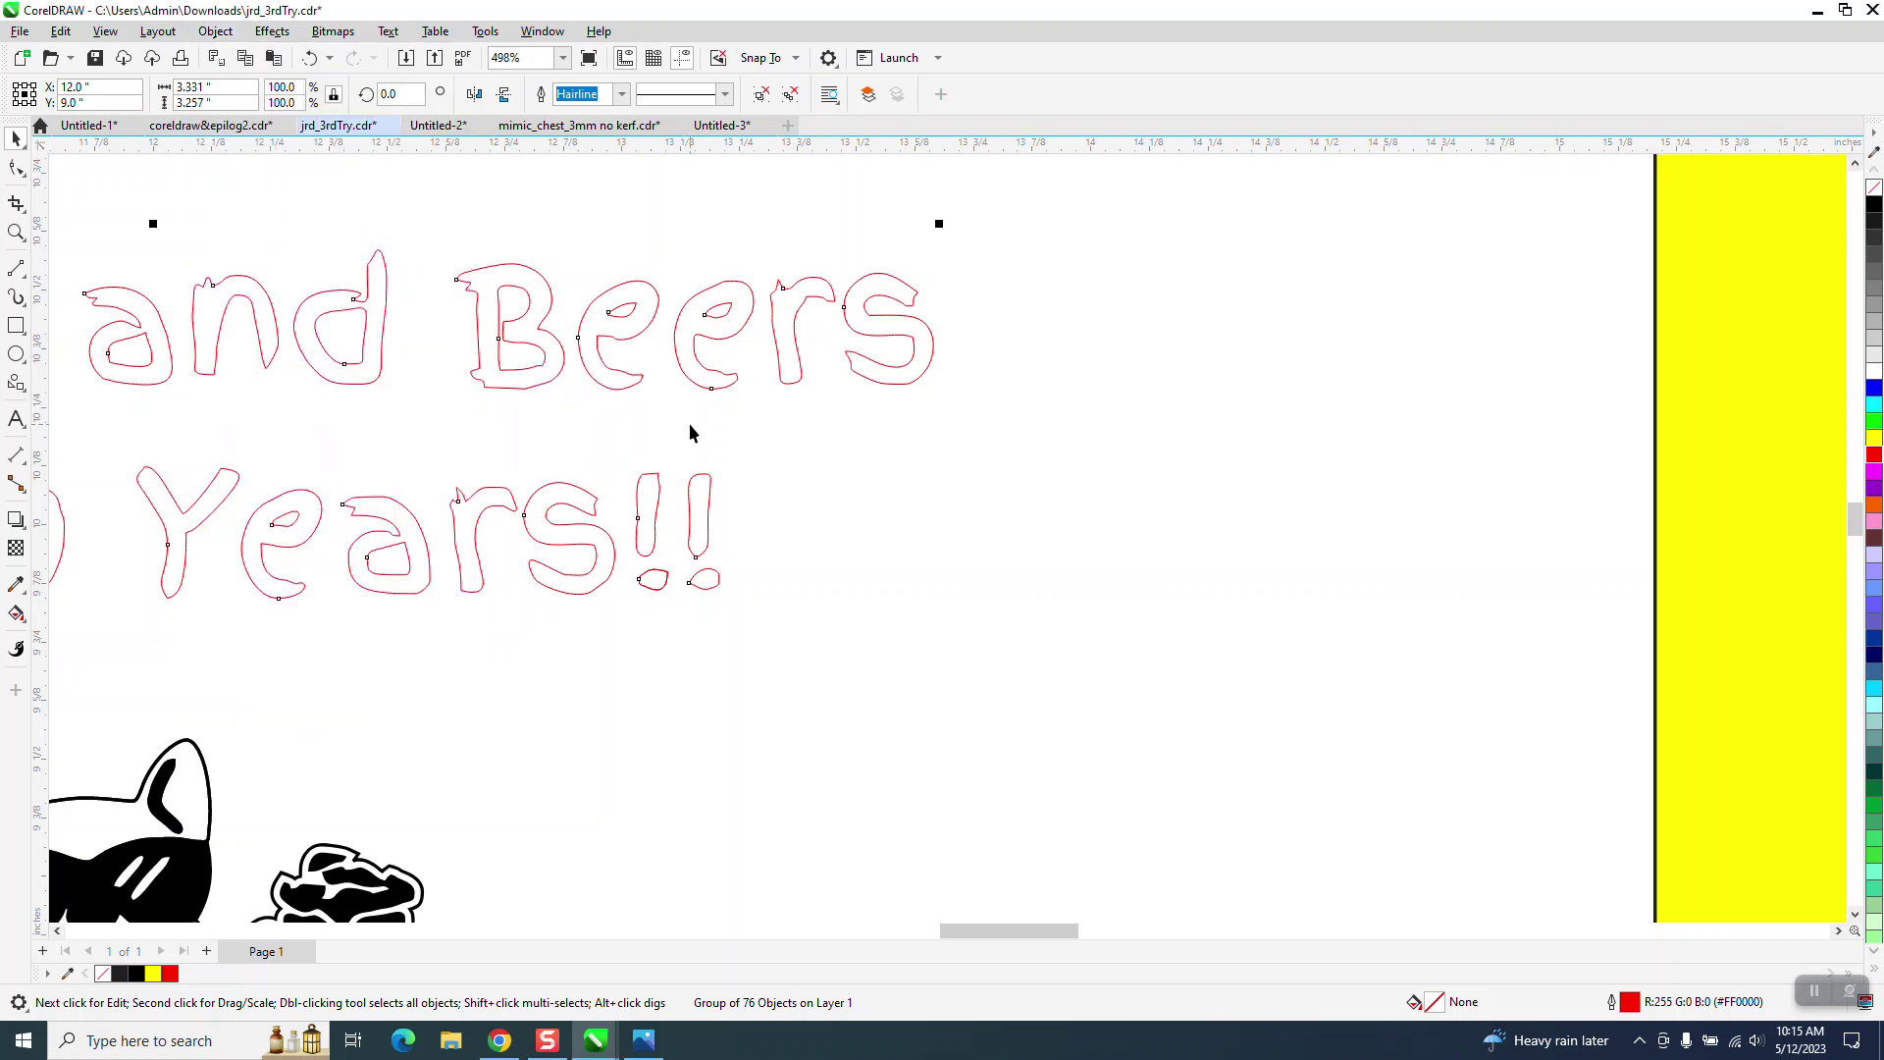
click(736, 350)
drag(736, 349, 749, 419)
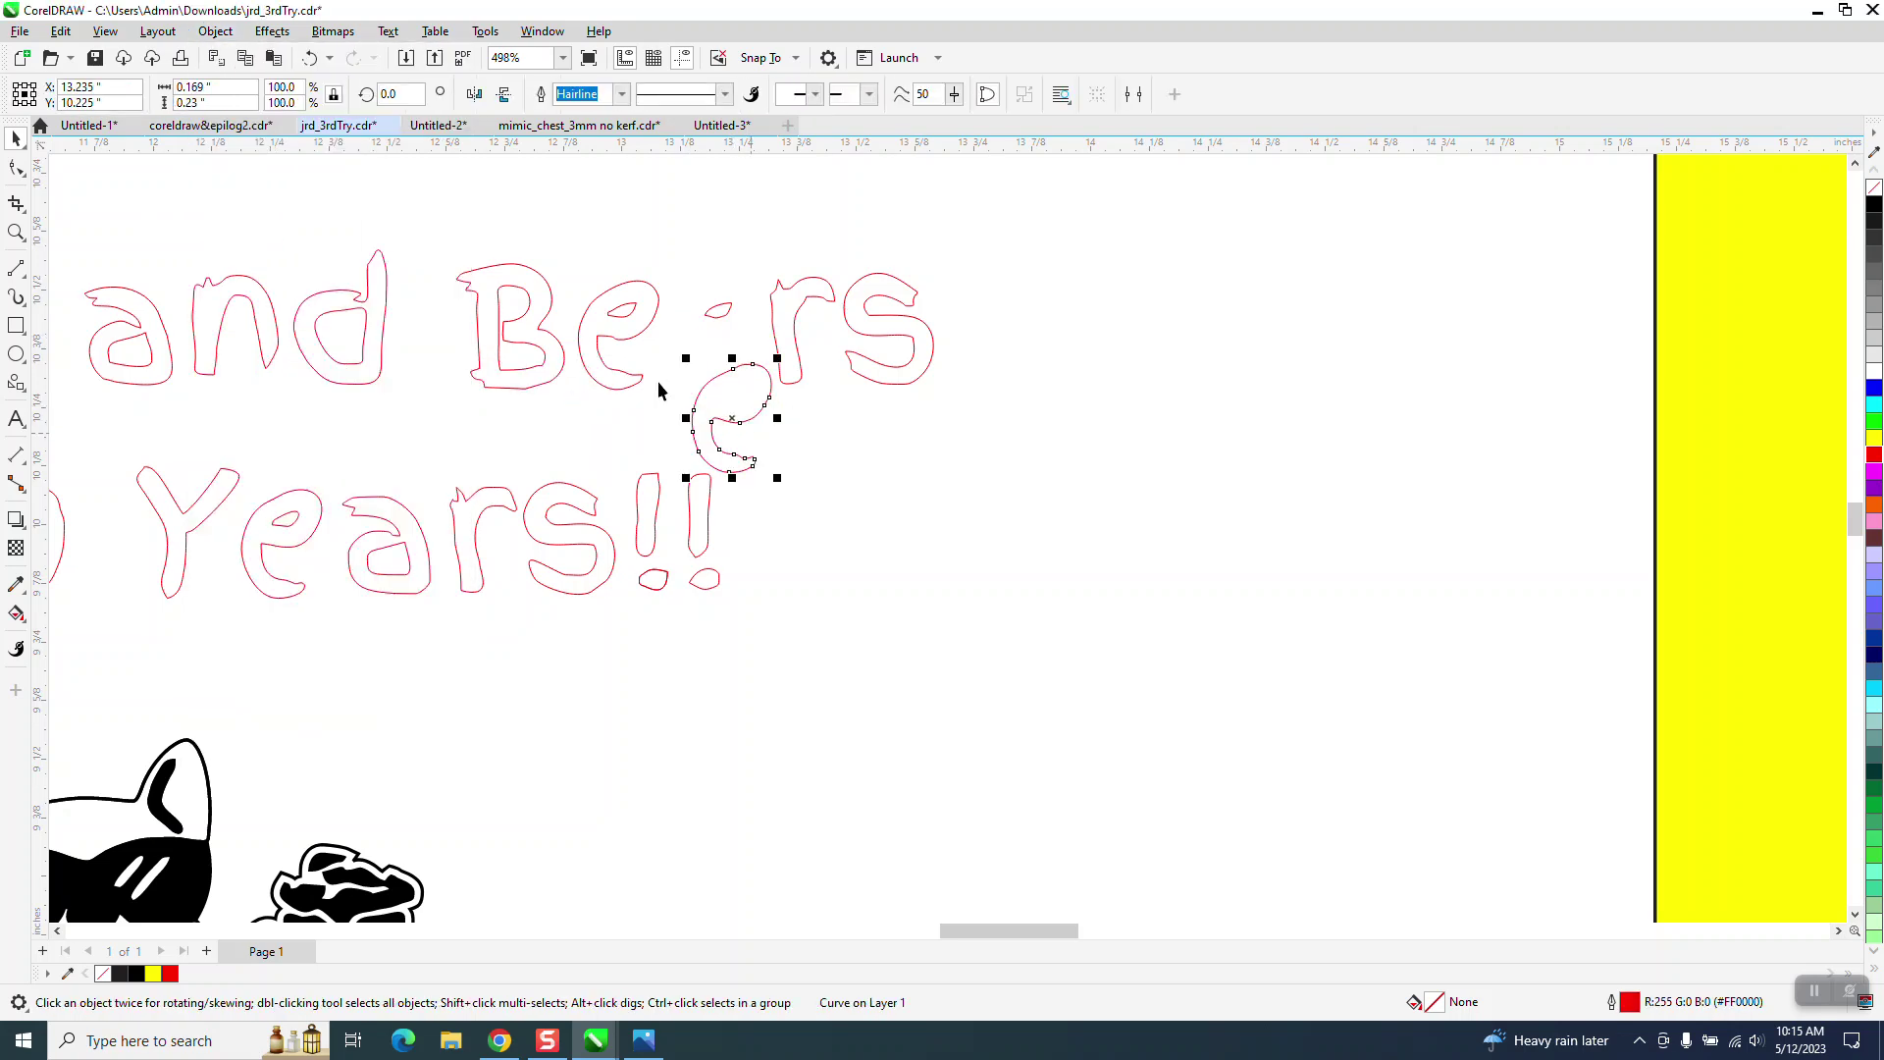
click(310, 58)
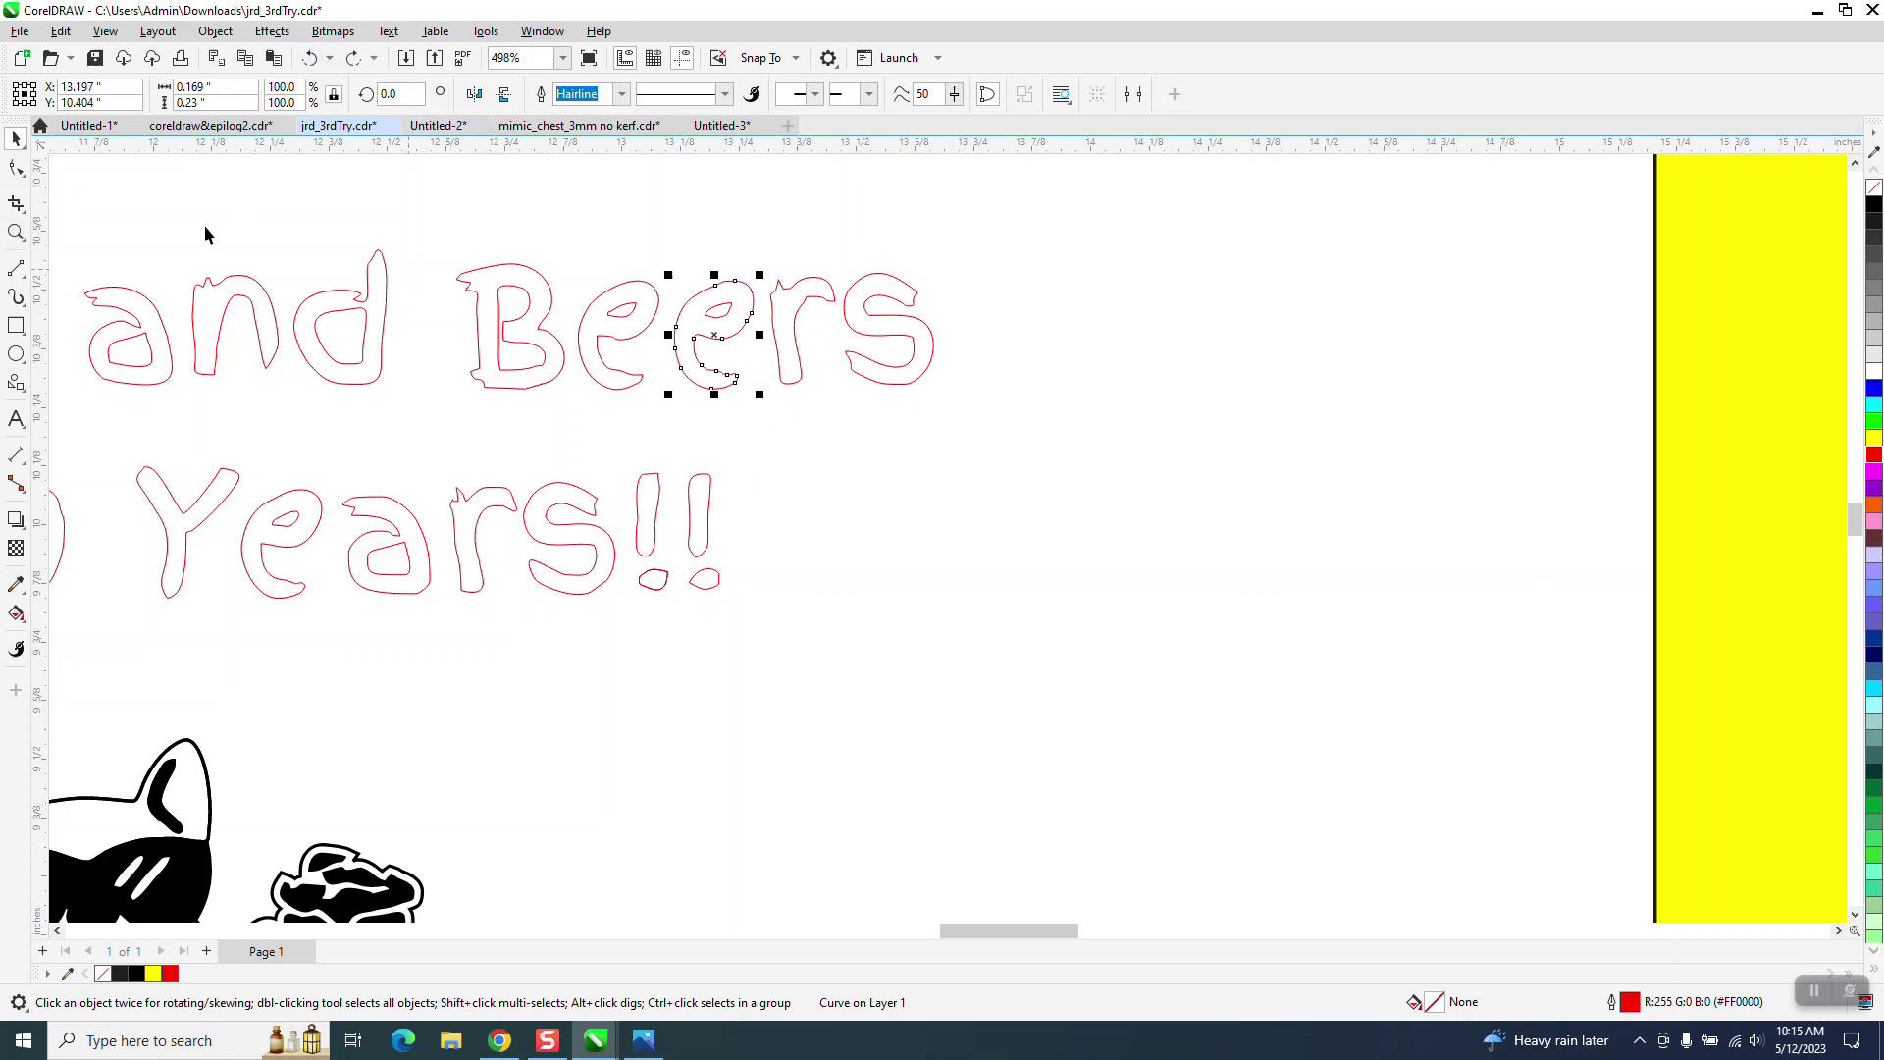
click(12, 233)
- Zoom to the double e of Beers and group the two inner e counters
drag(549, 245, 846, 400)
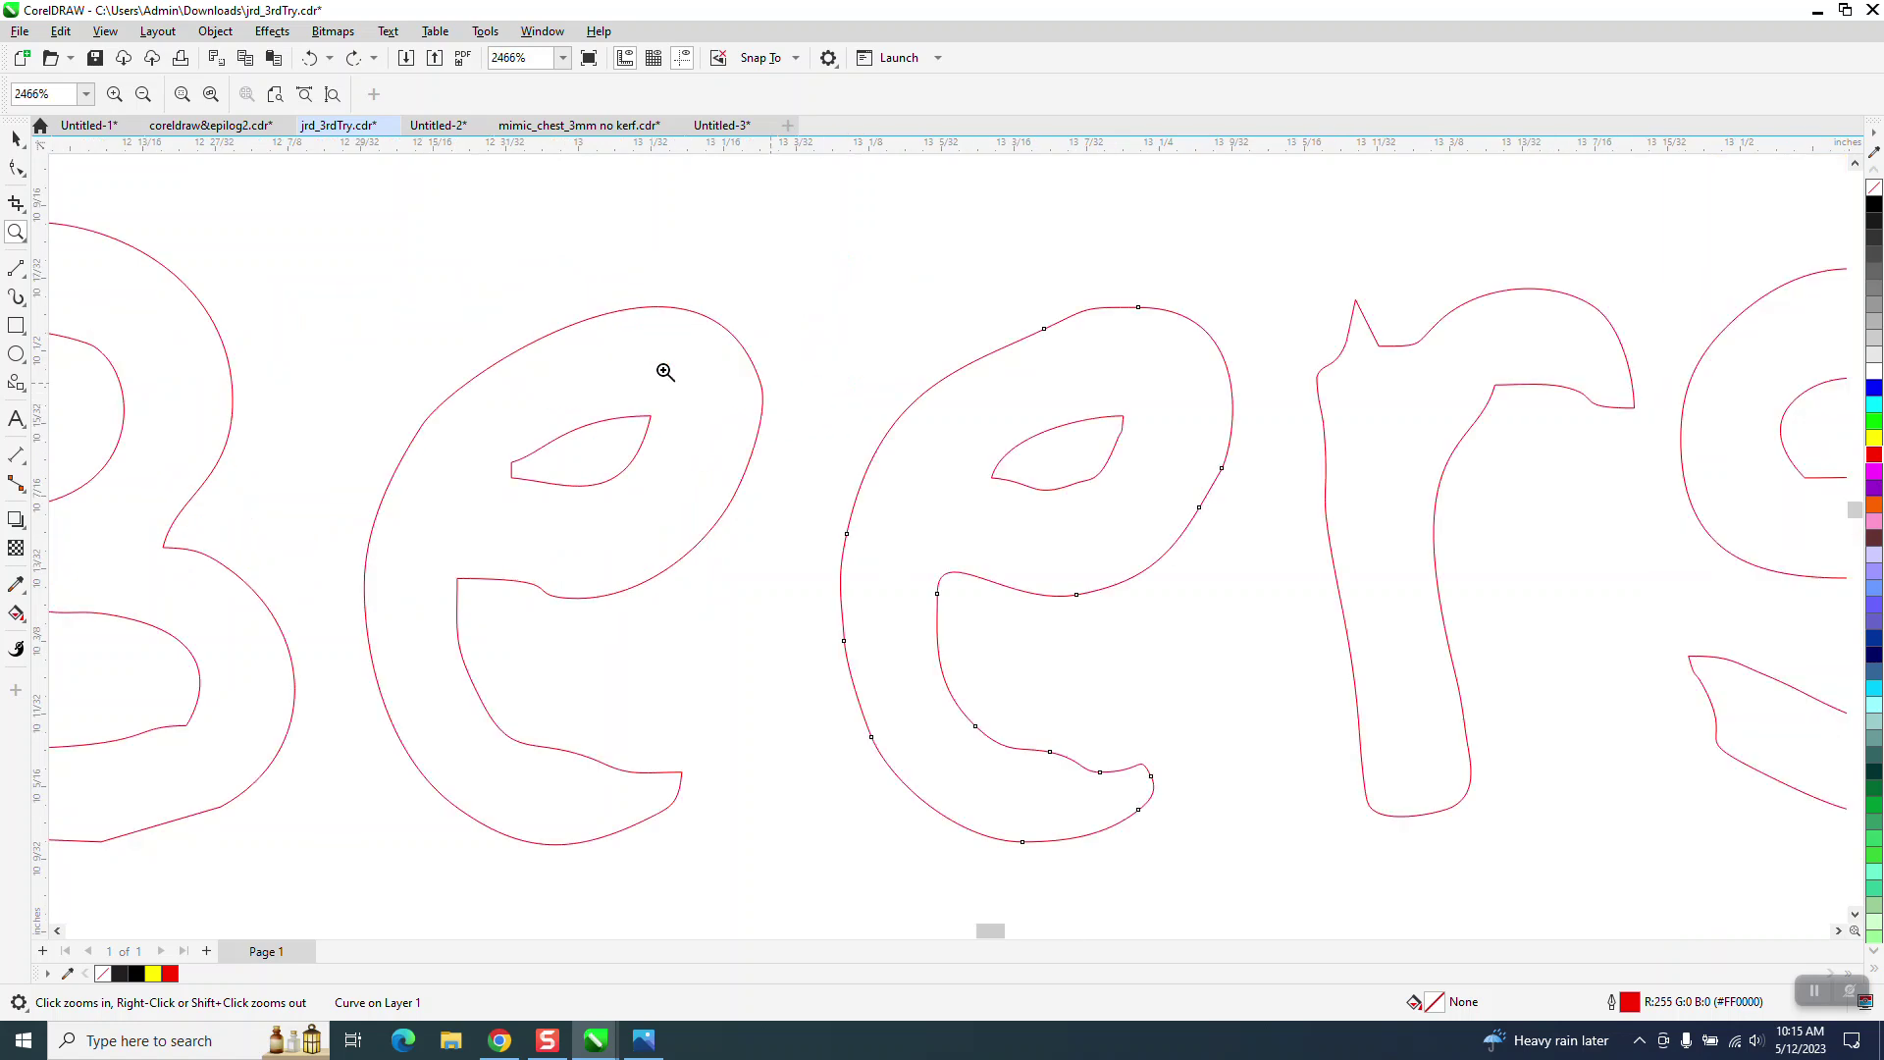
click(15, 139)
click(675, 393)
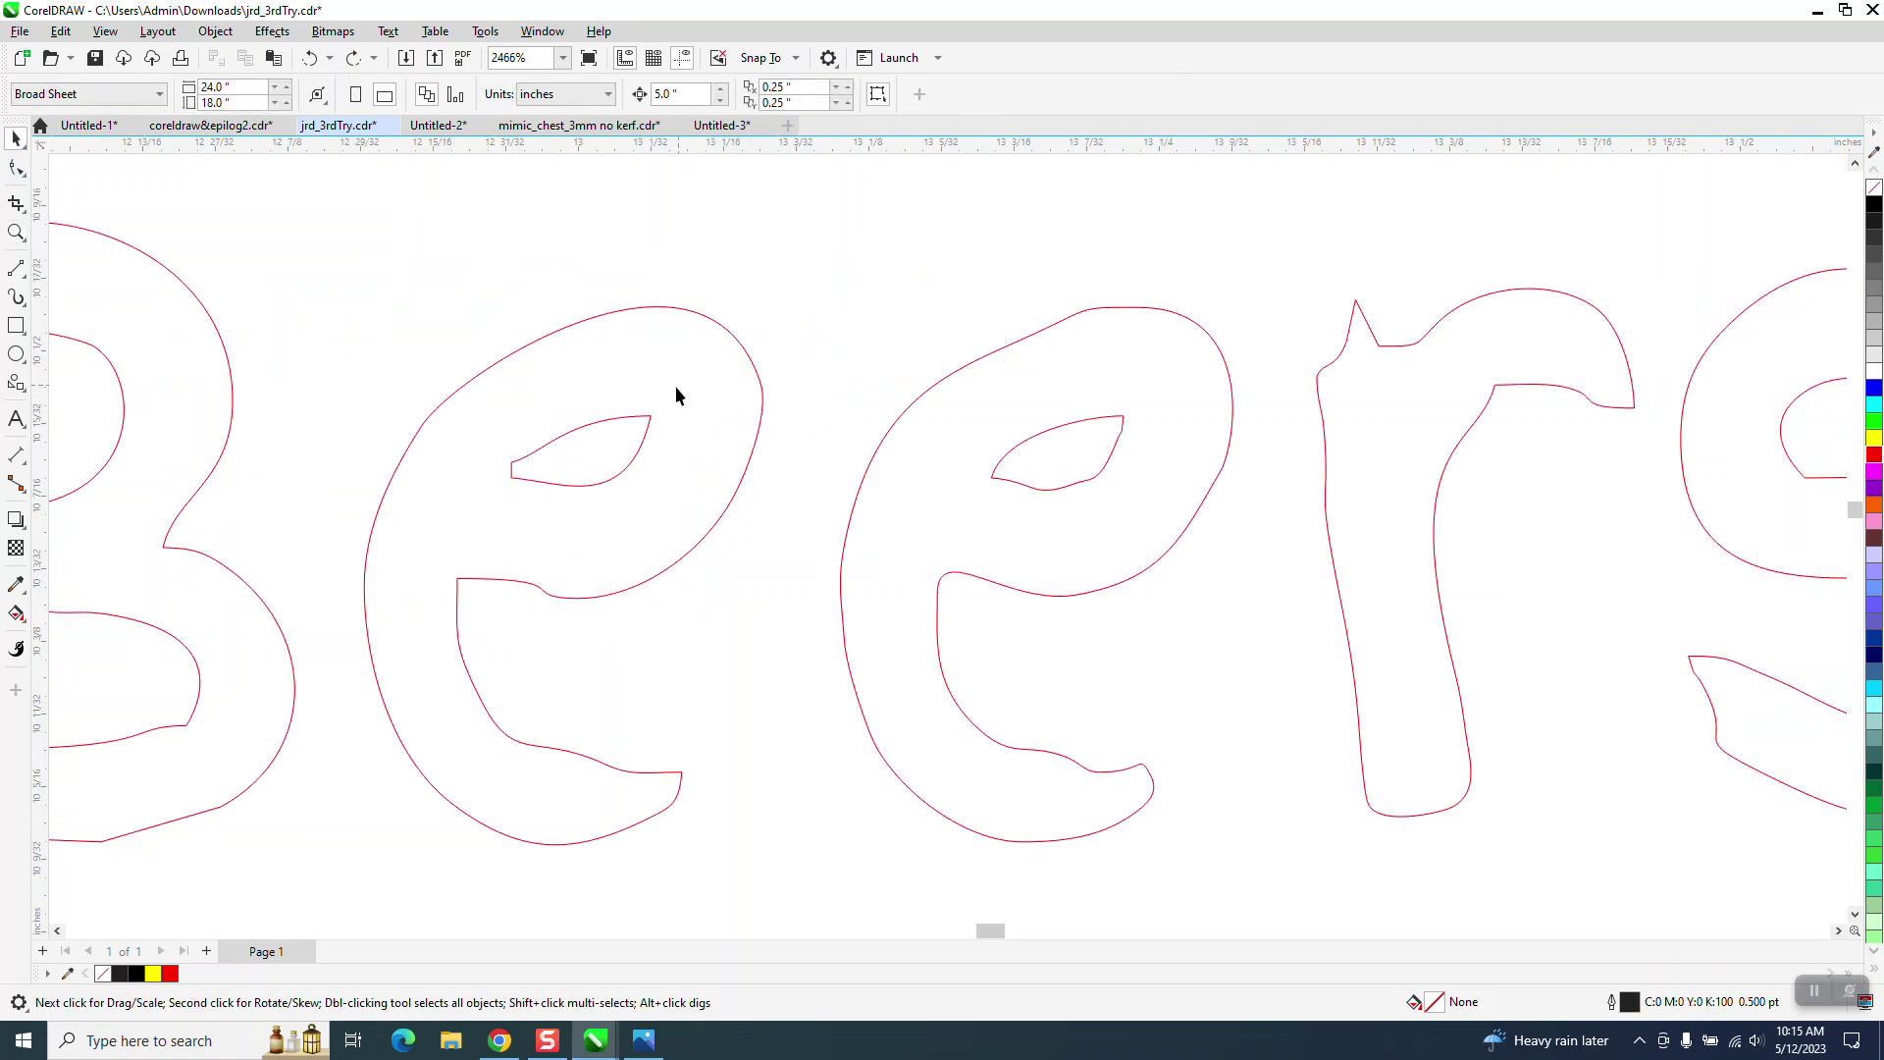
click(646, 422)
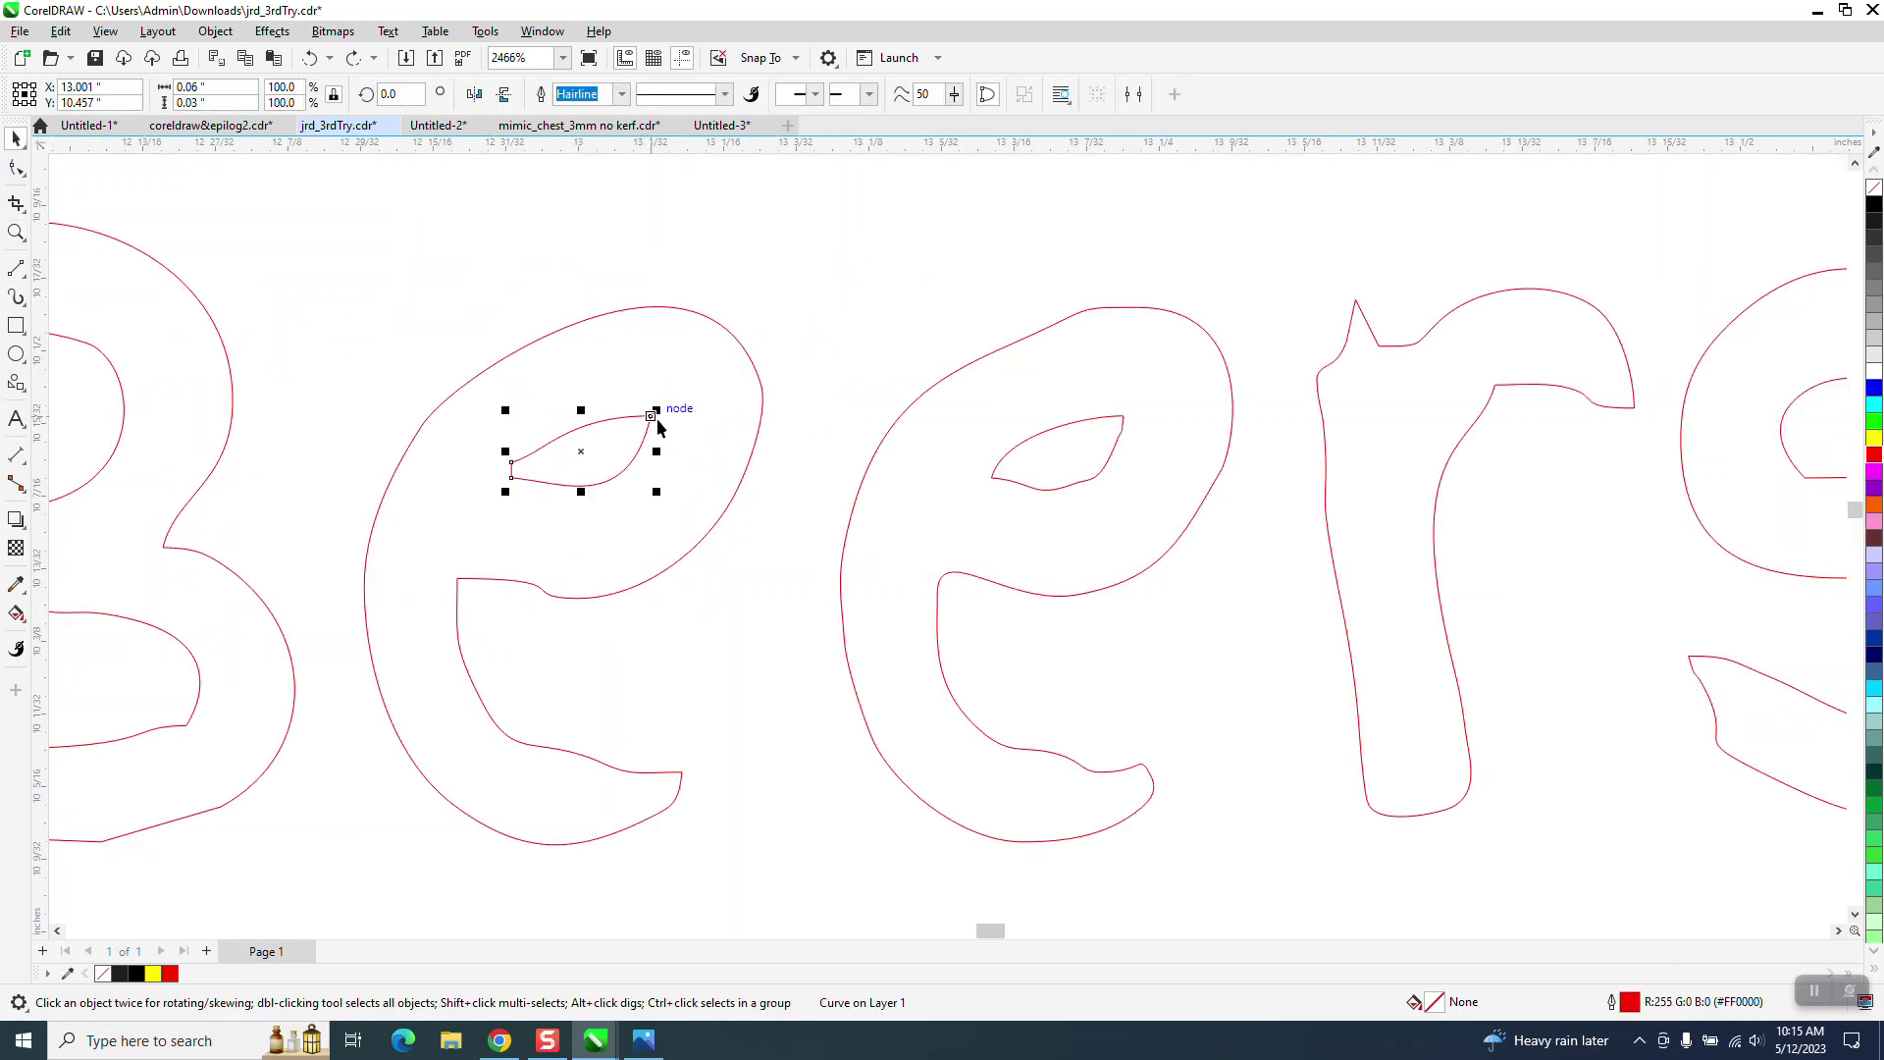
shift+click(1022, 441)
click(217, 31)
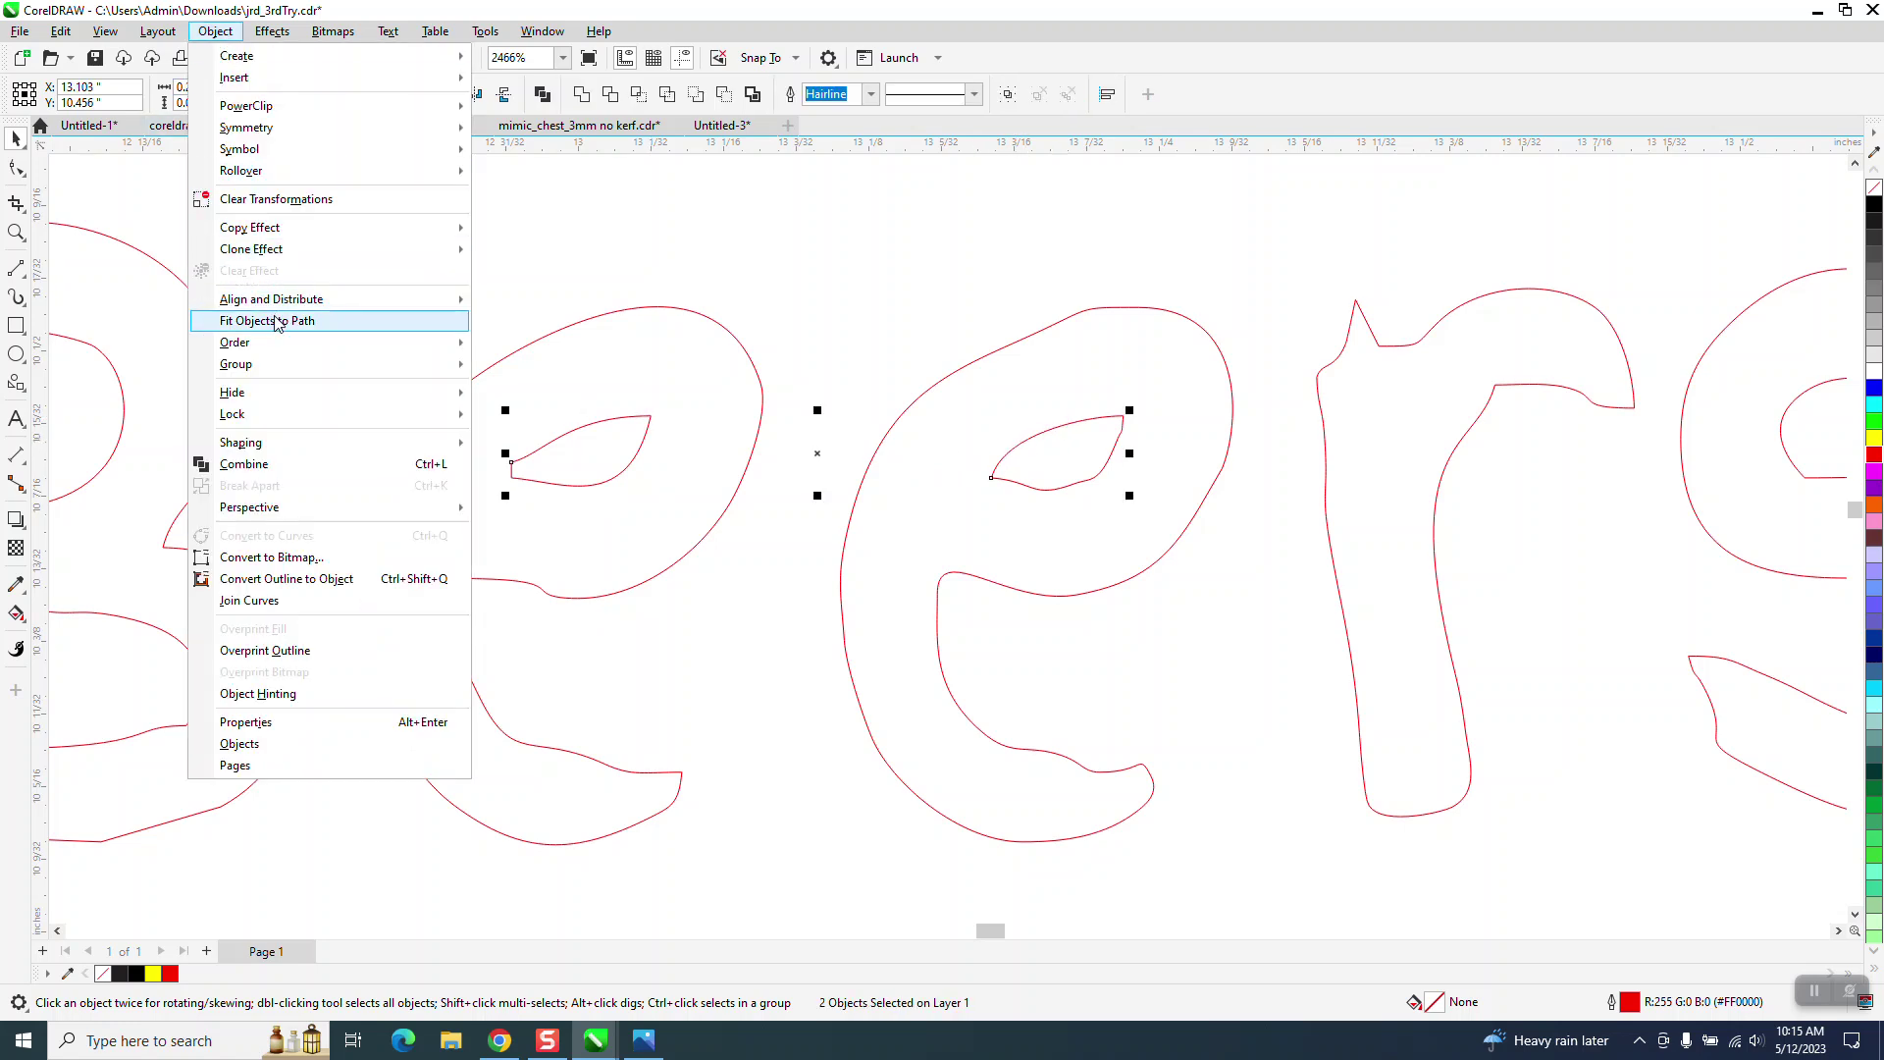
mouse_move(295, 365)
click(520, 368)
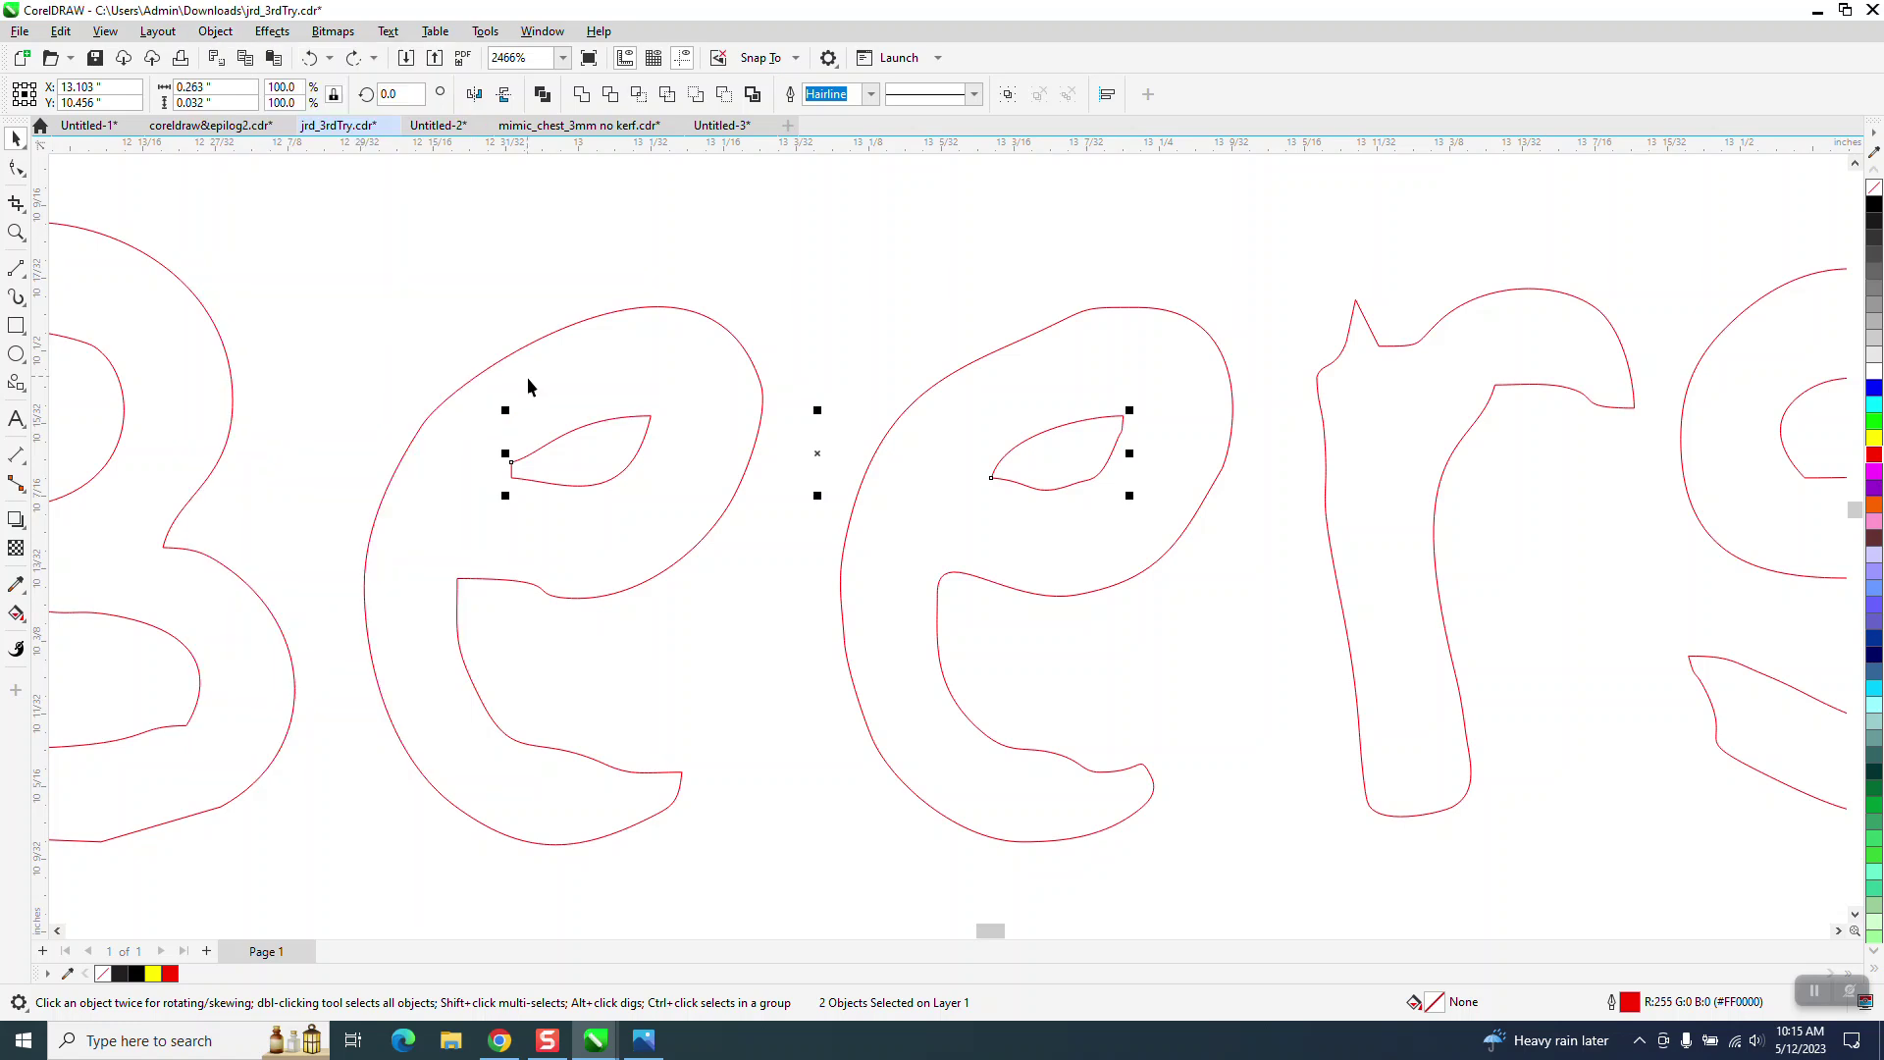
- Set up a contour with outside alignment and a red contour outline colour
click(271, 32)
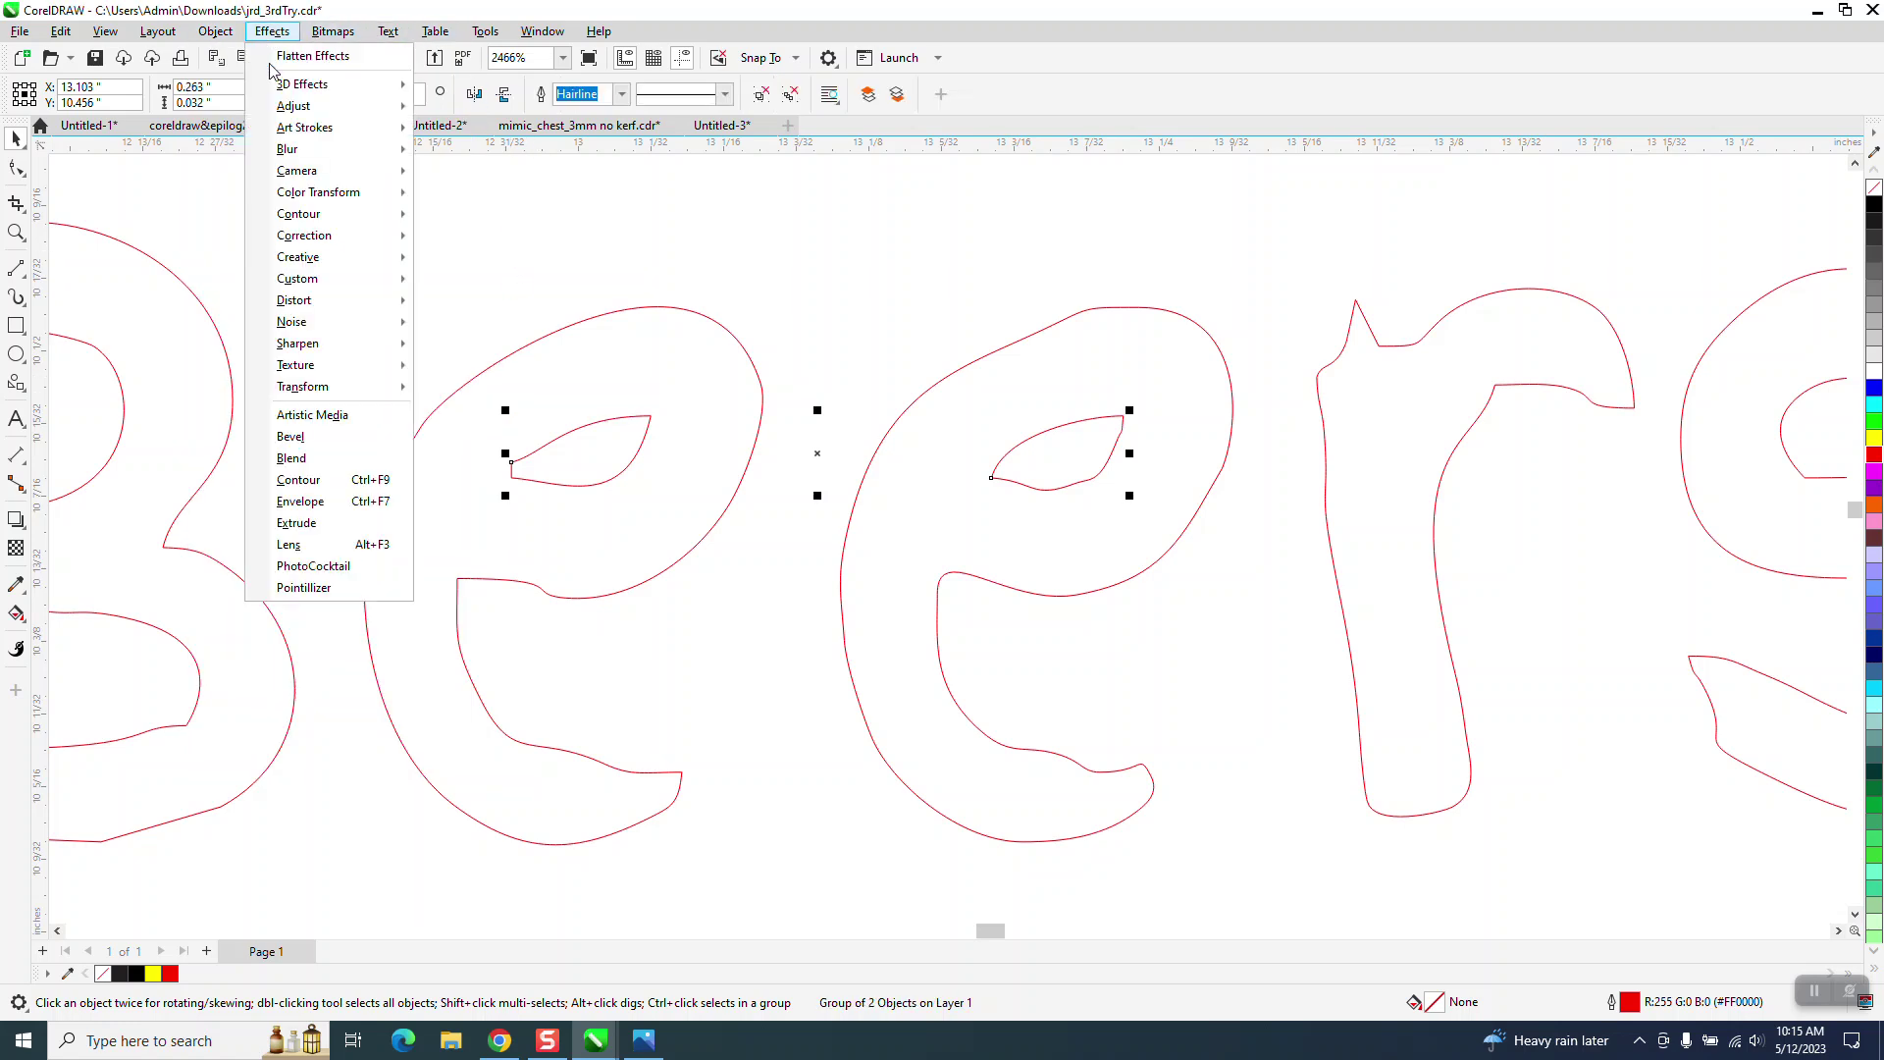
click(314, 486)
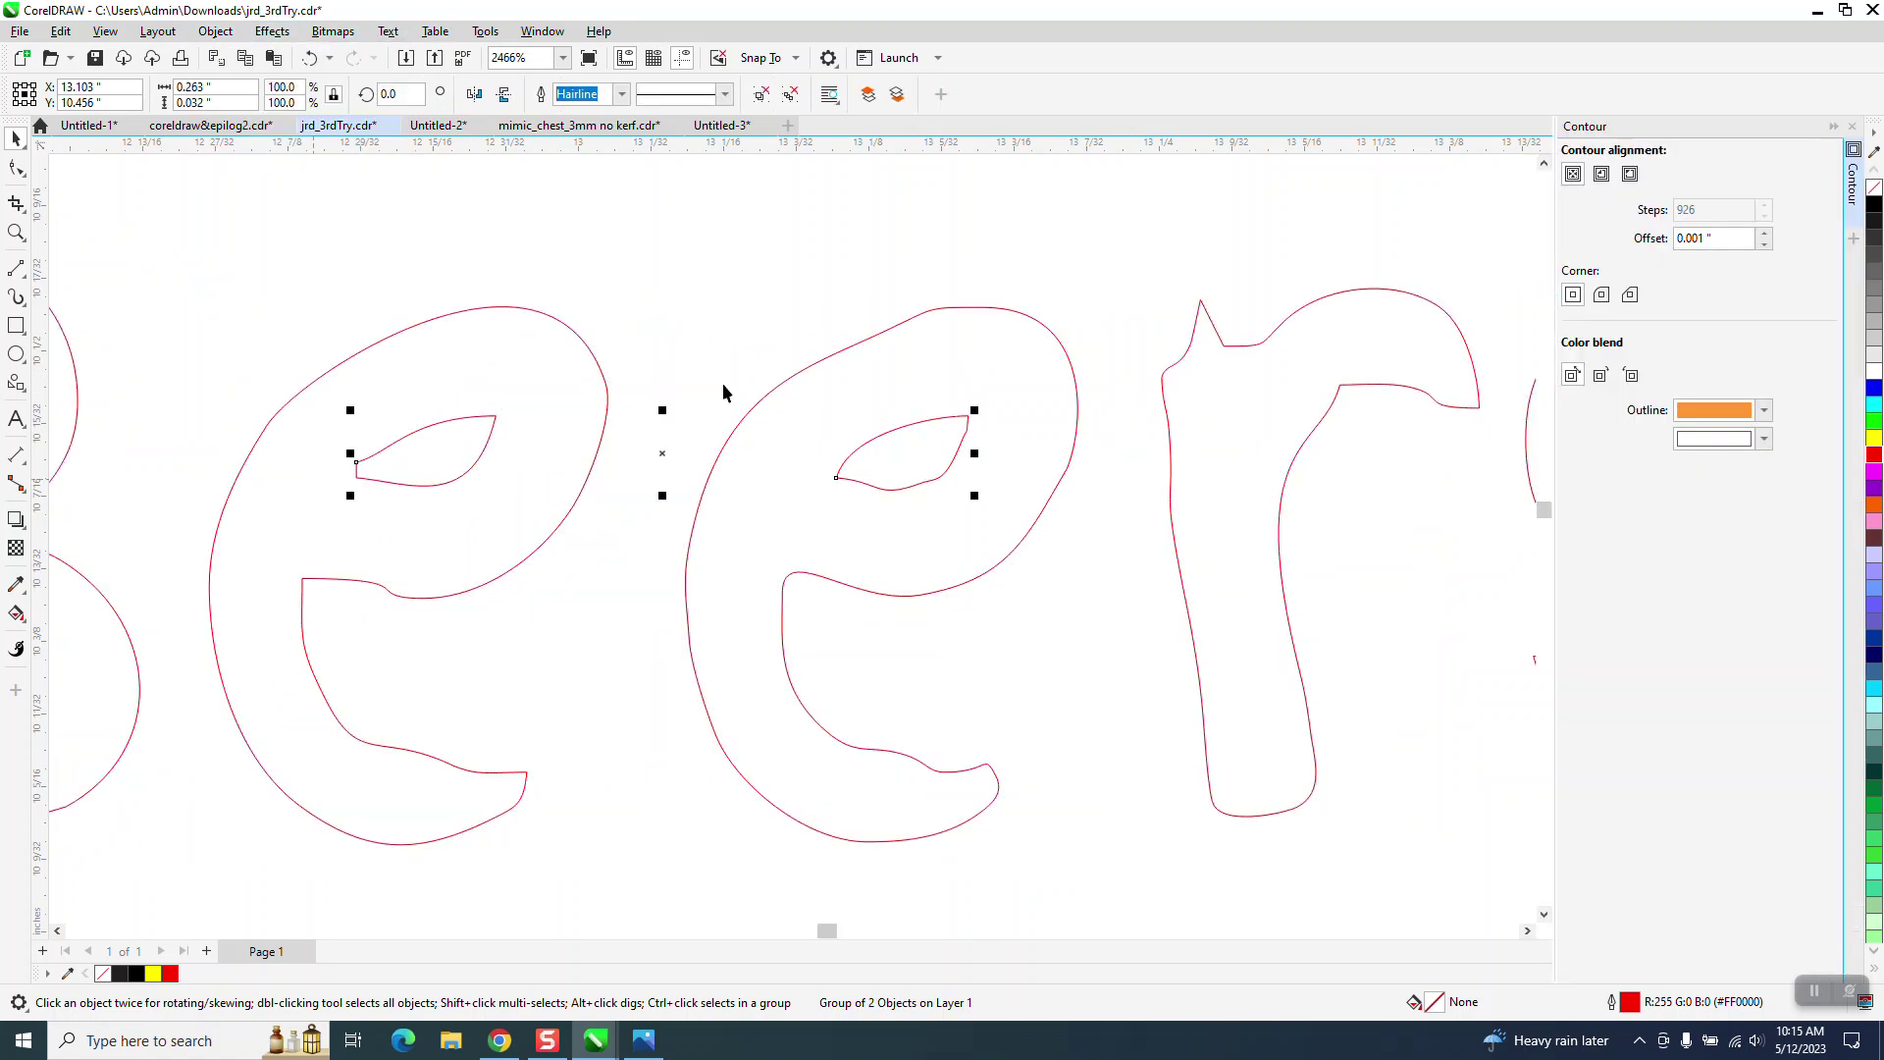
click(1631, 174)
double_click(1703, 238)
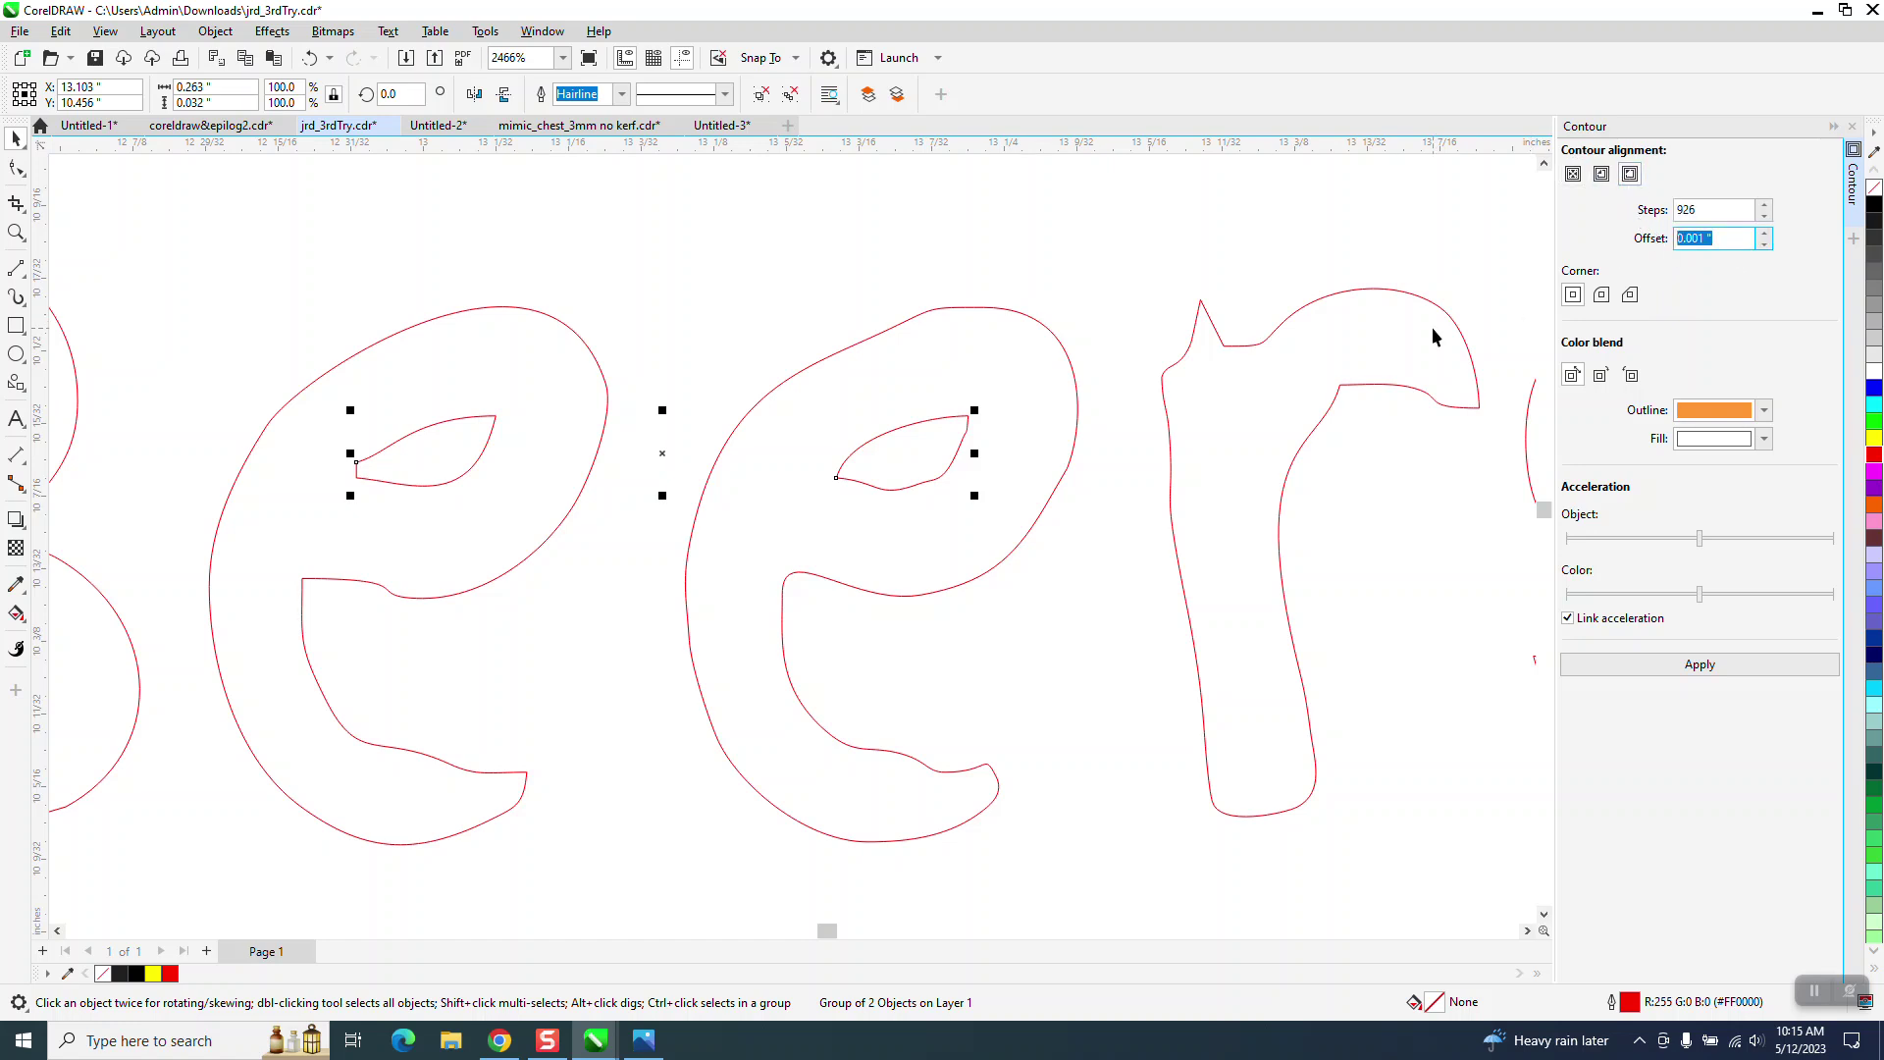
text(.01)
click(1763, 411)
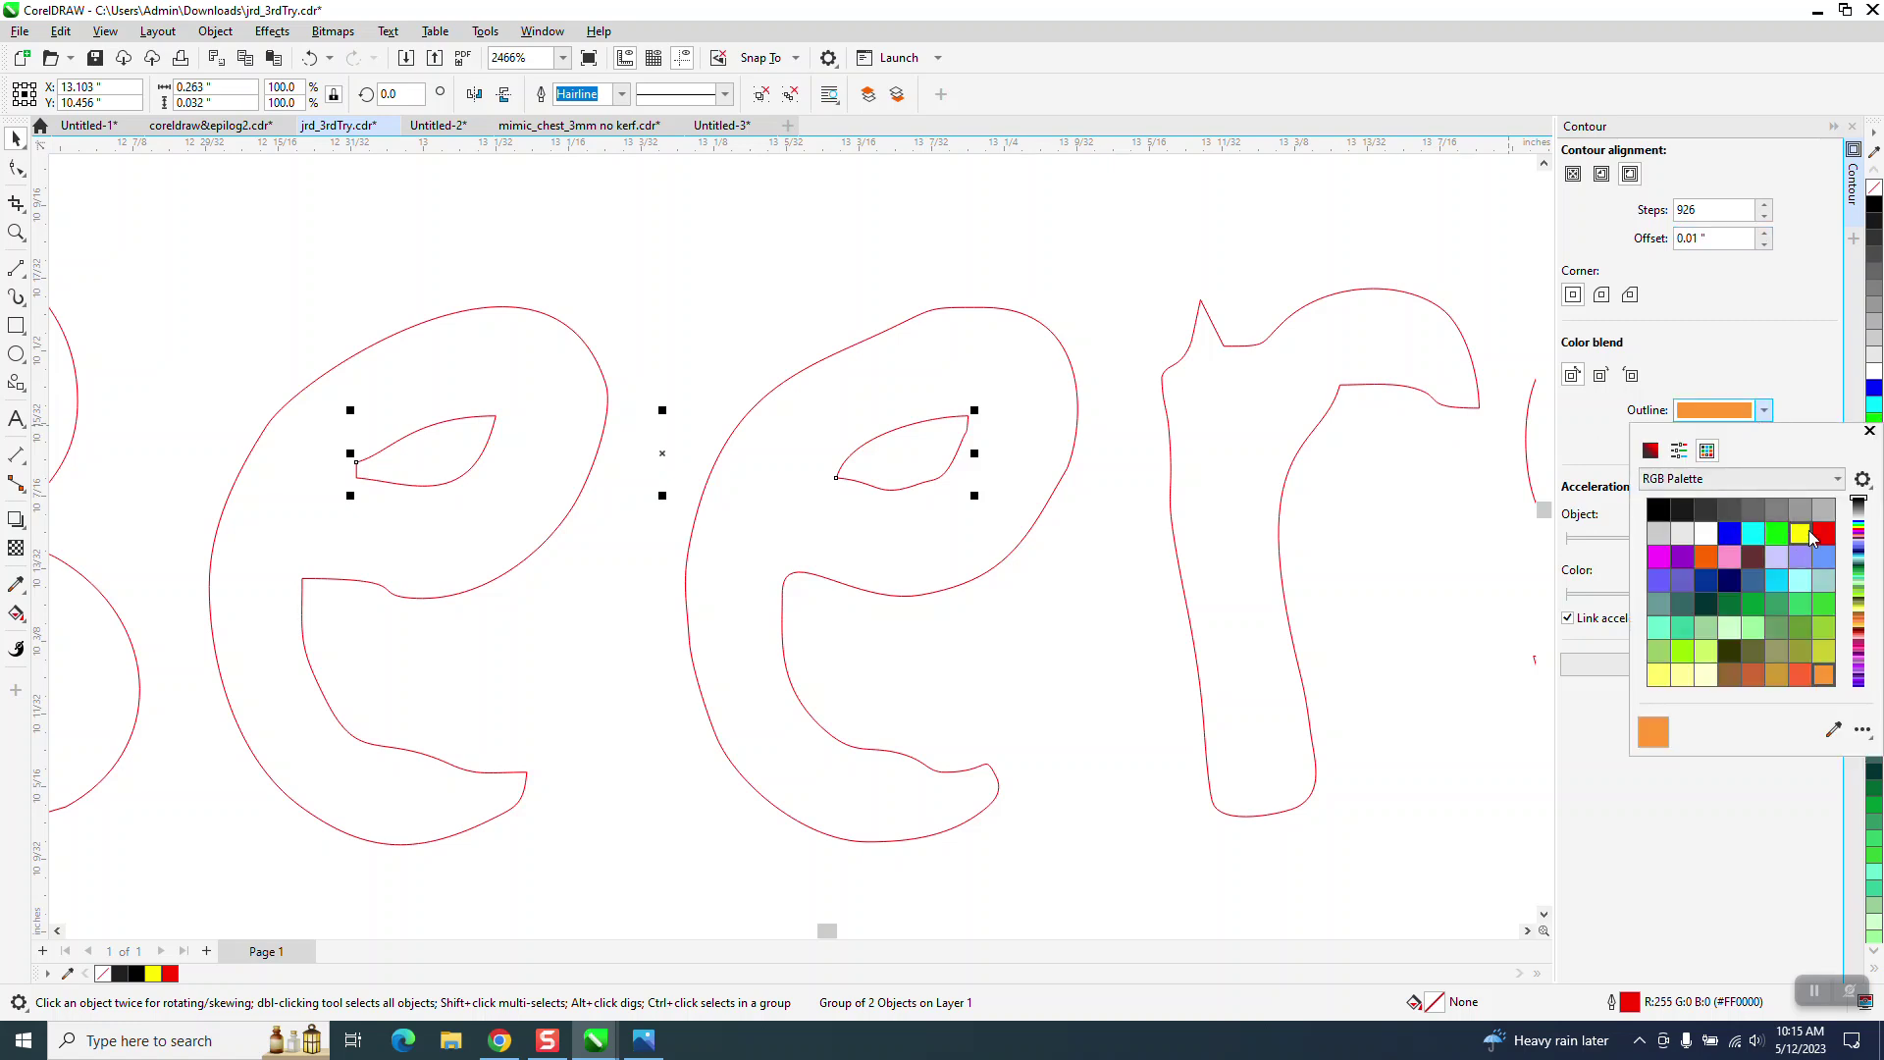
click(1822, 534)
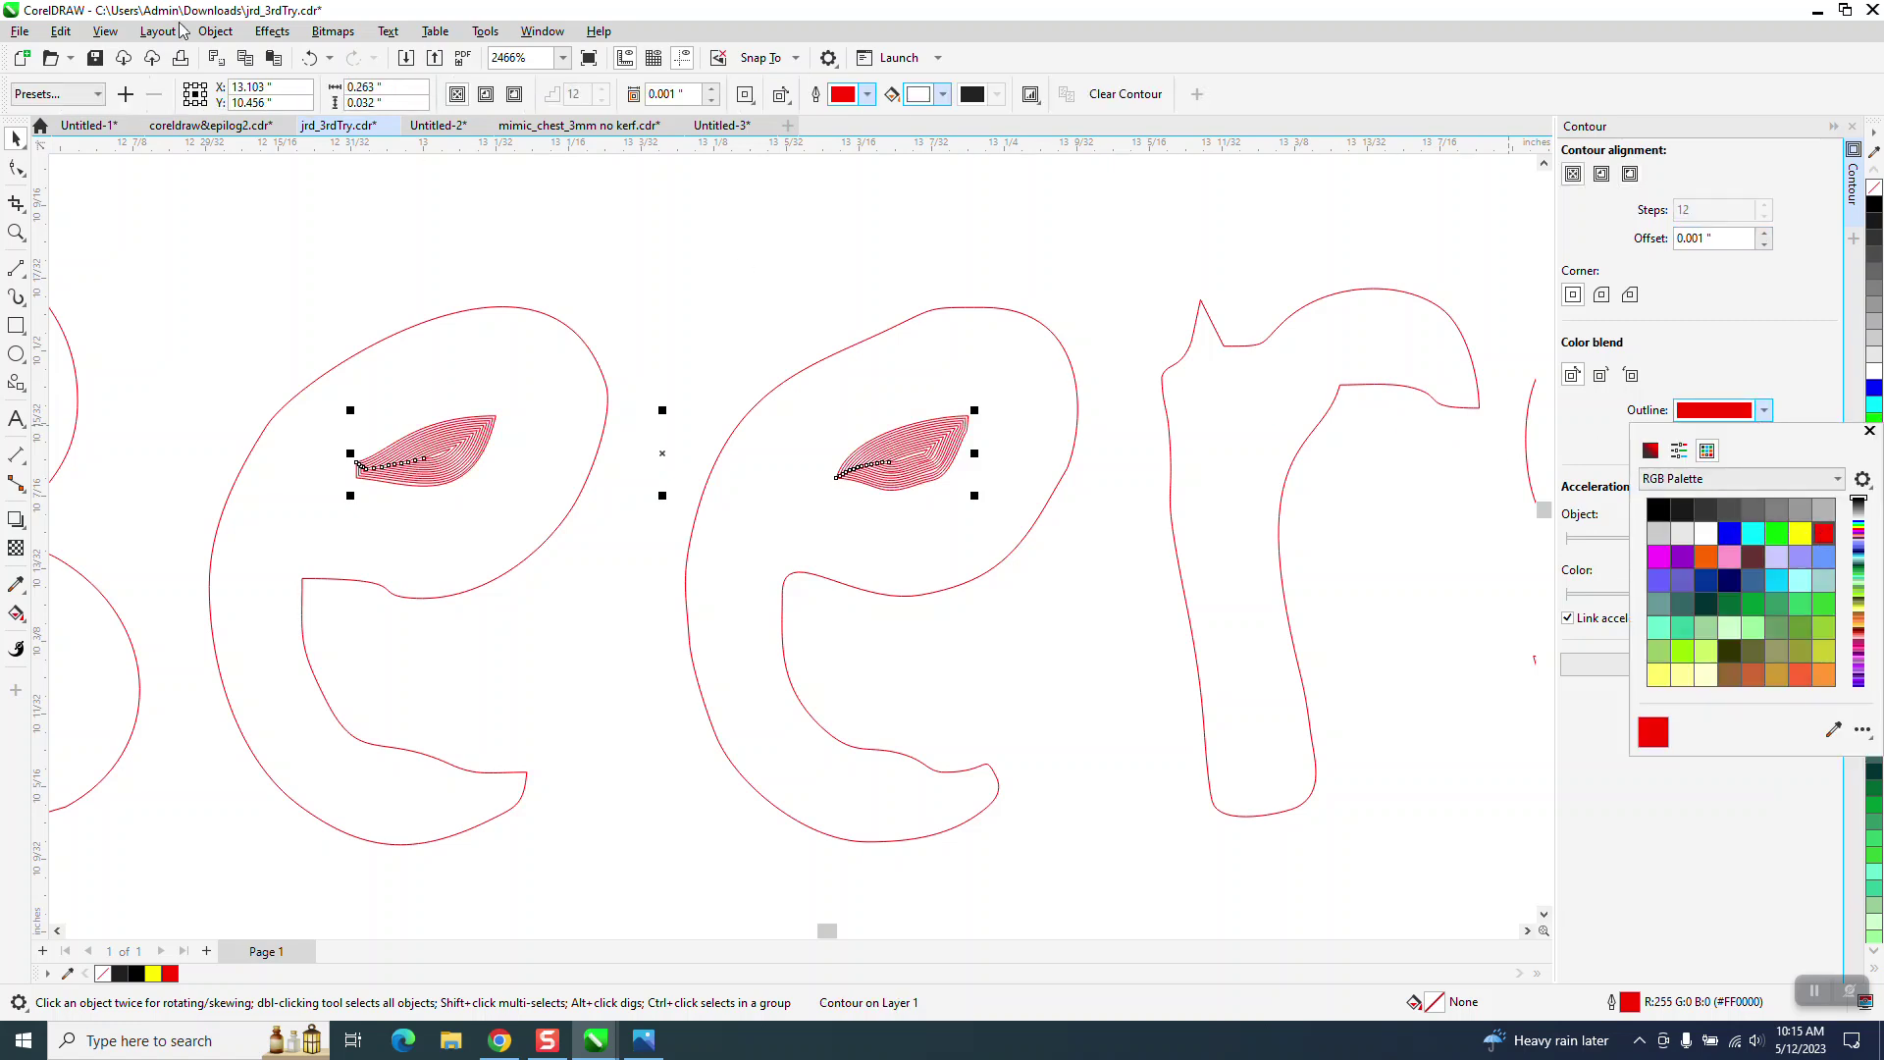
click(1630, 174)
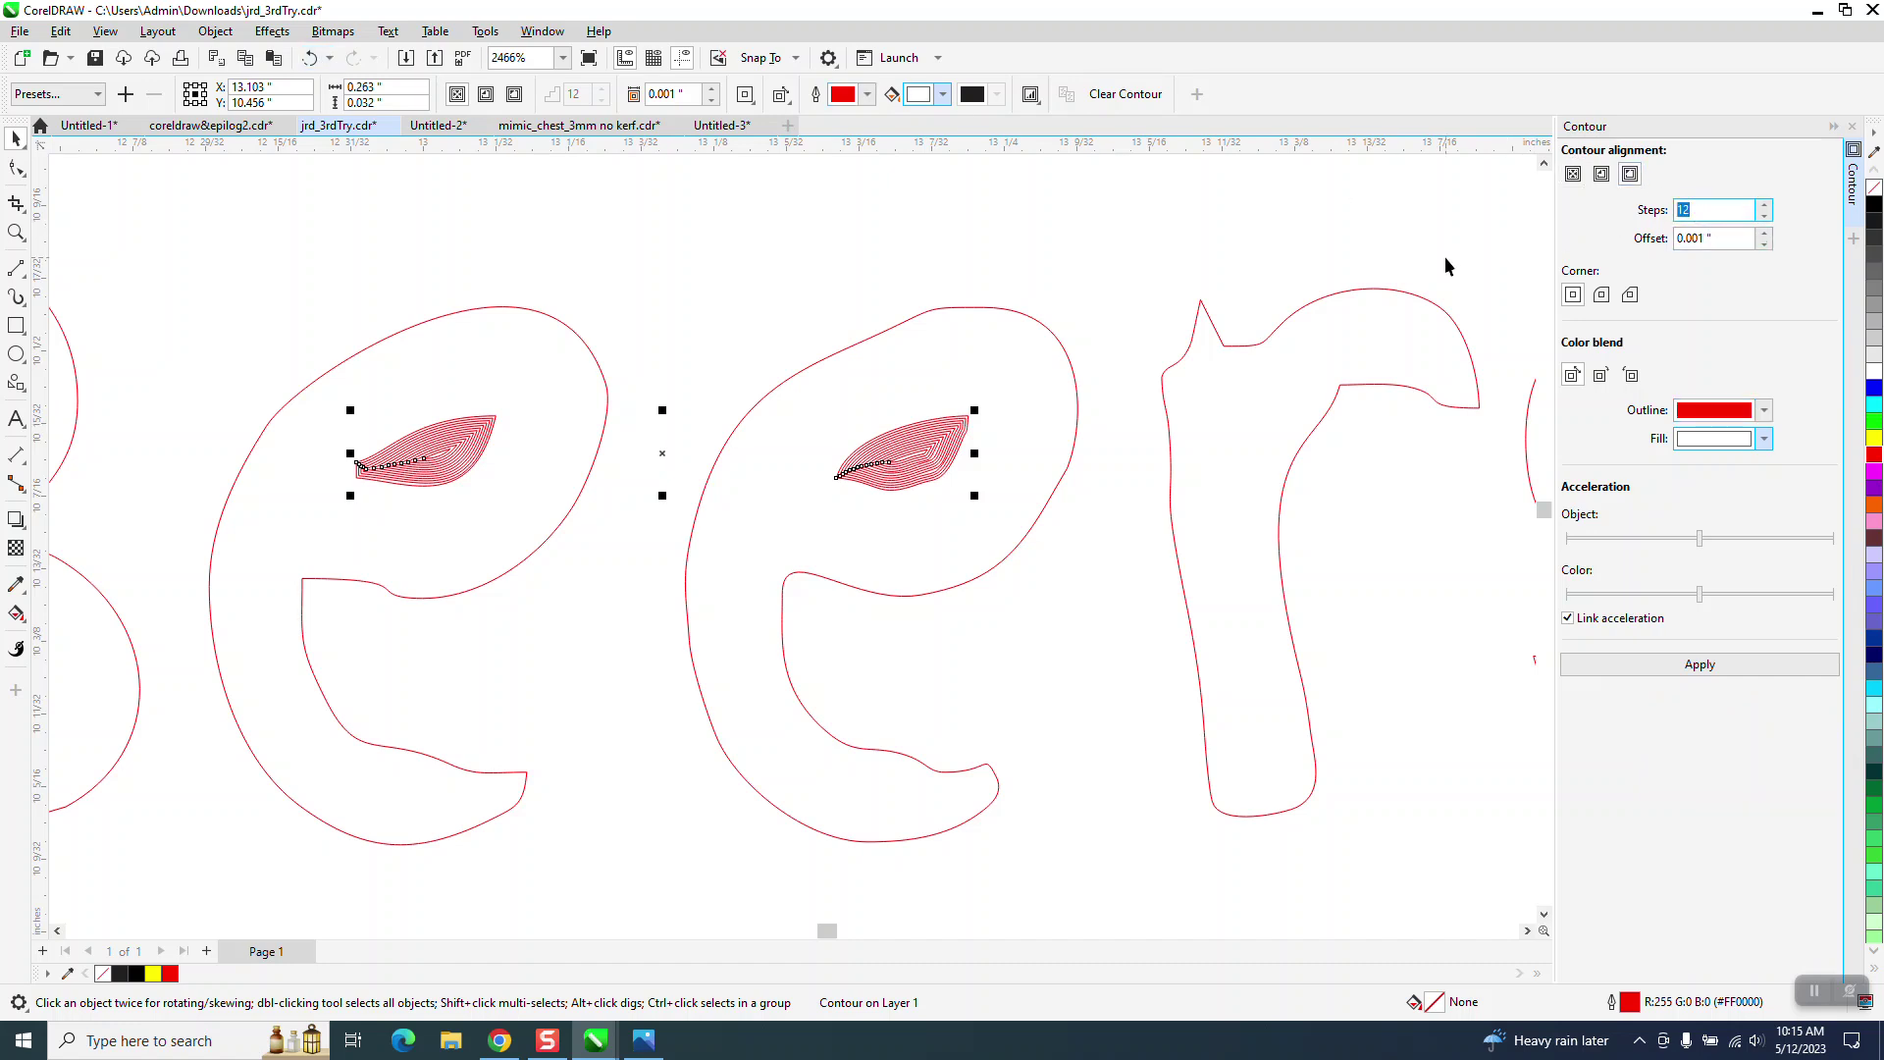
- Try a 0.01-inch contour offset, undo it, then apply the contour at 0.005 inch
click(1728, 239)
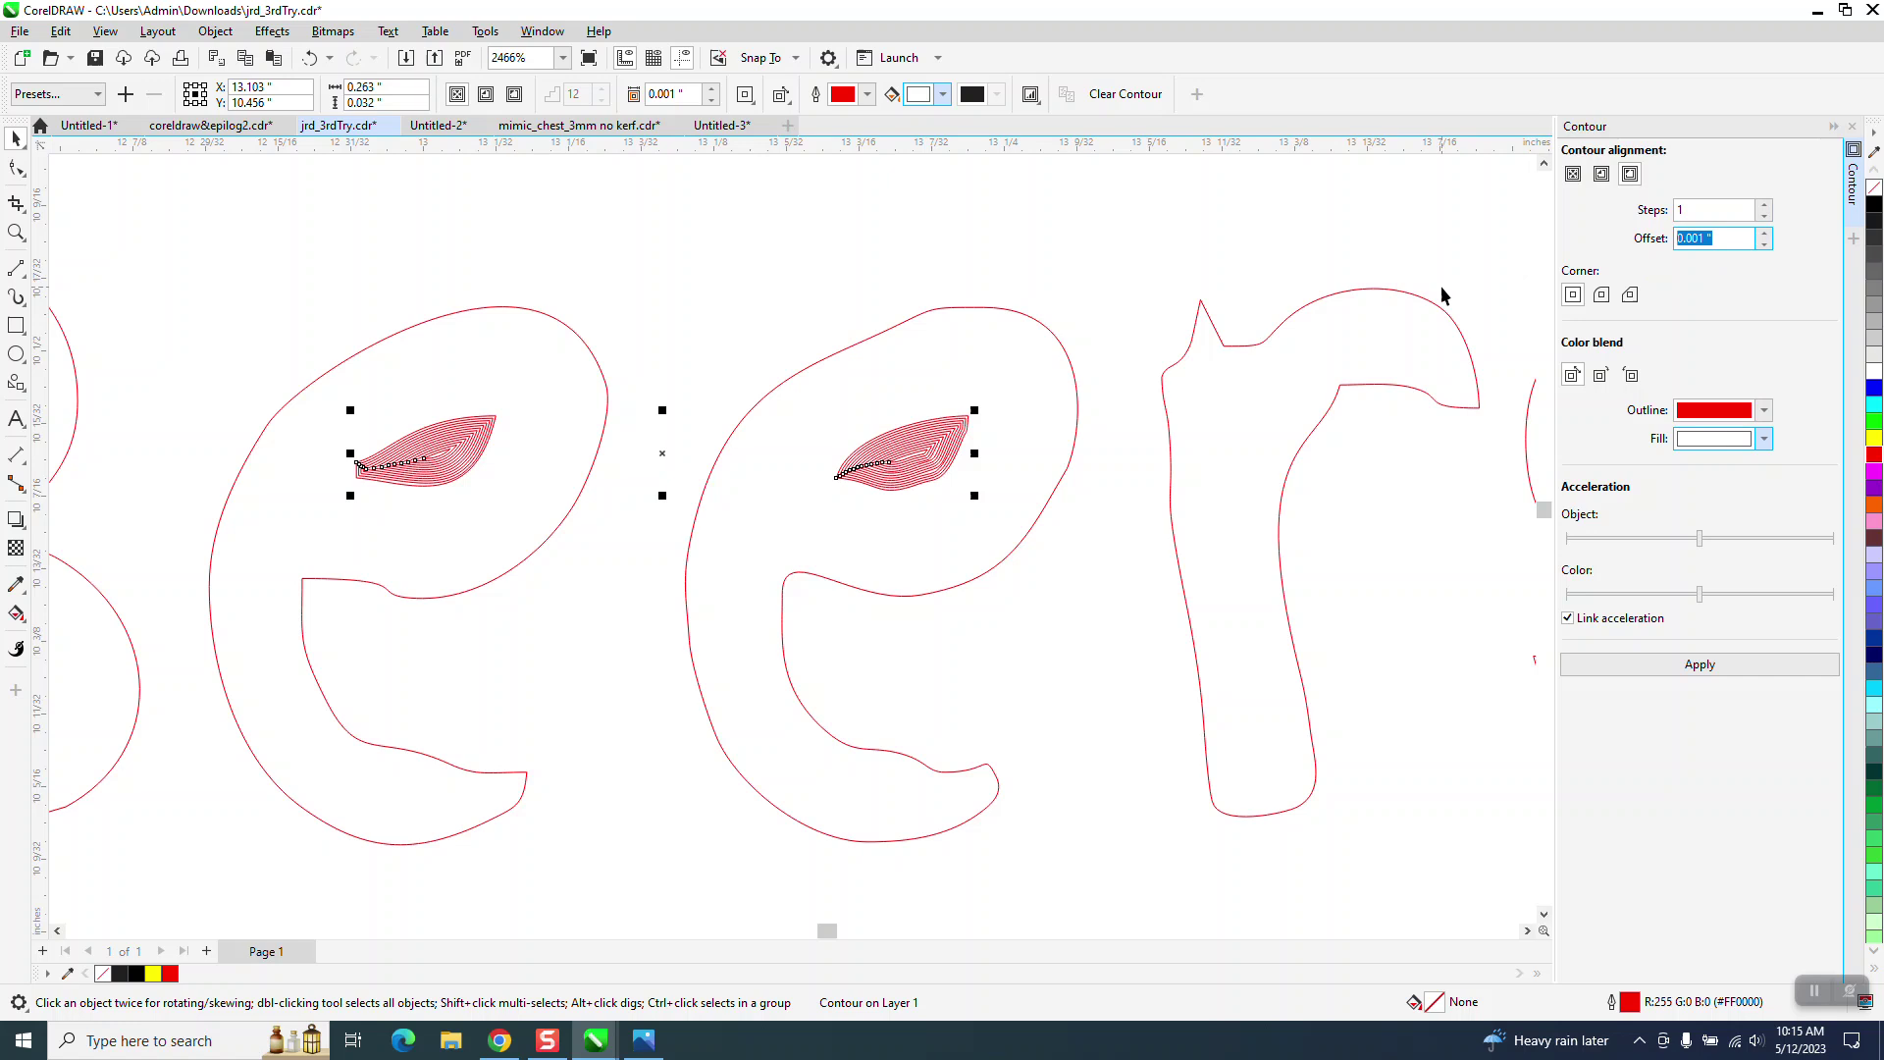
text(.01)
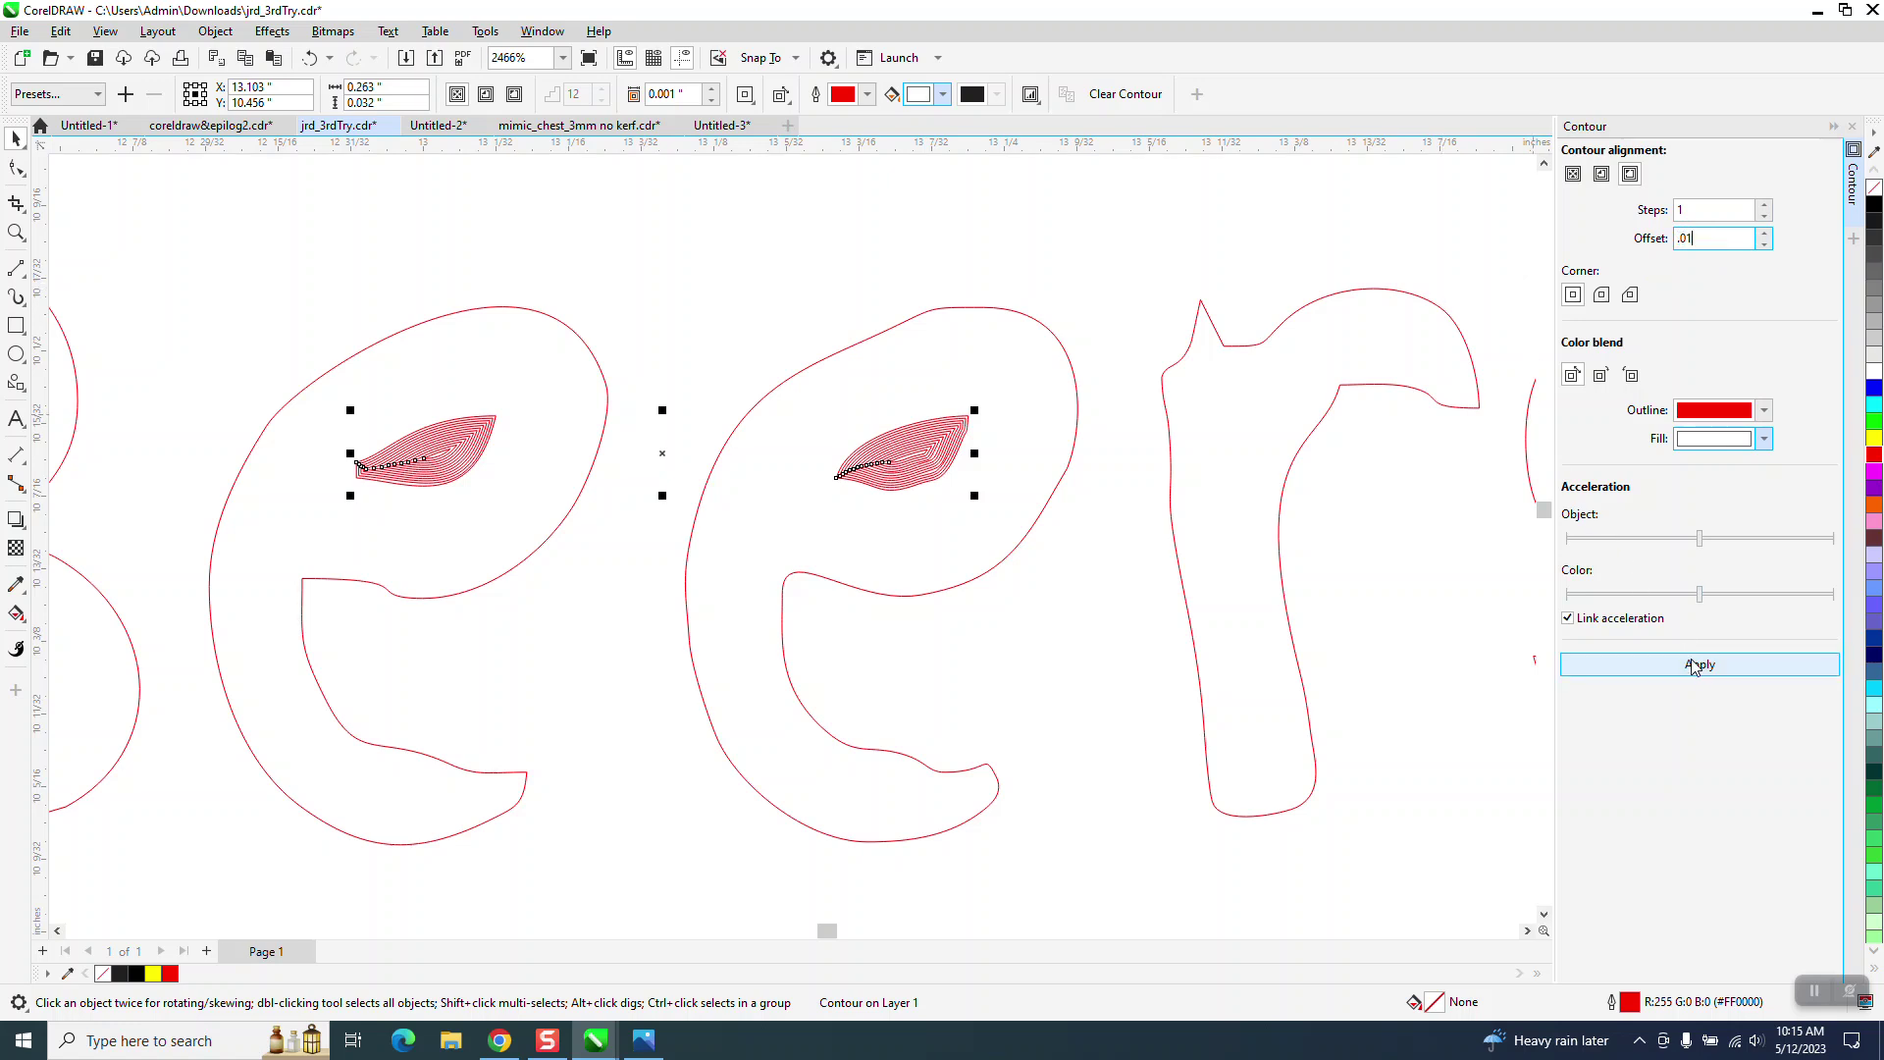
click(1698, 665)
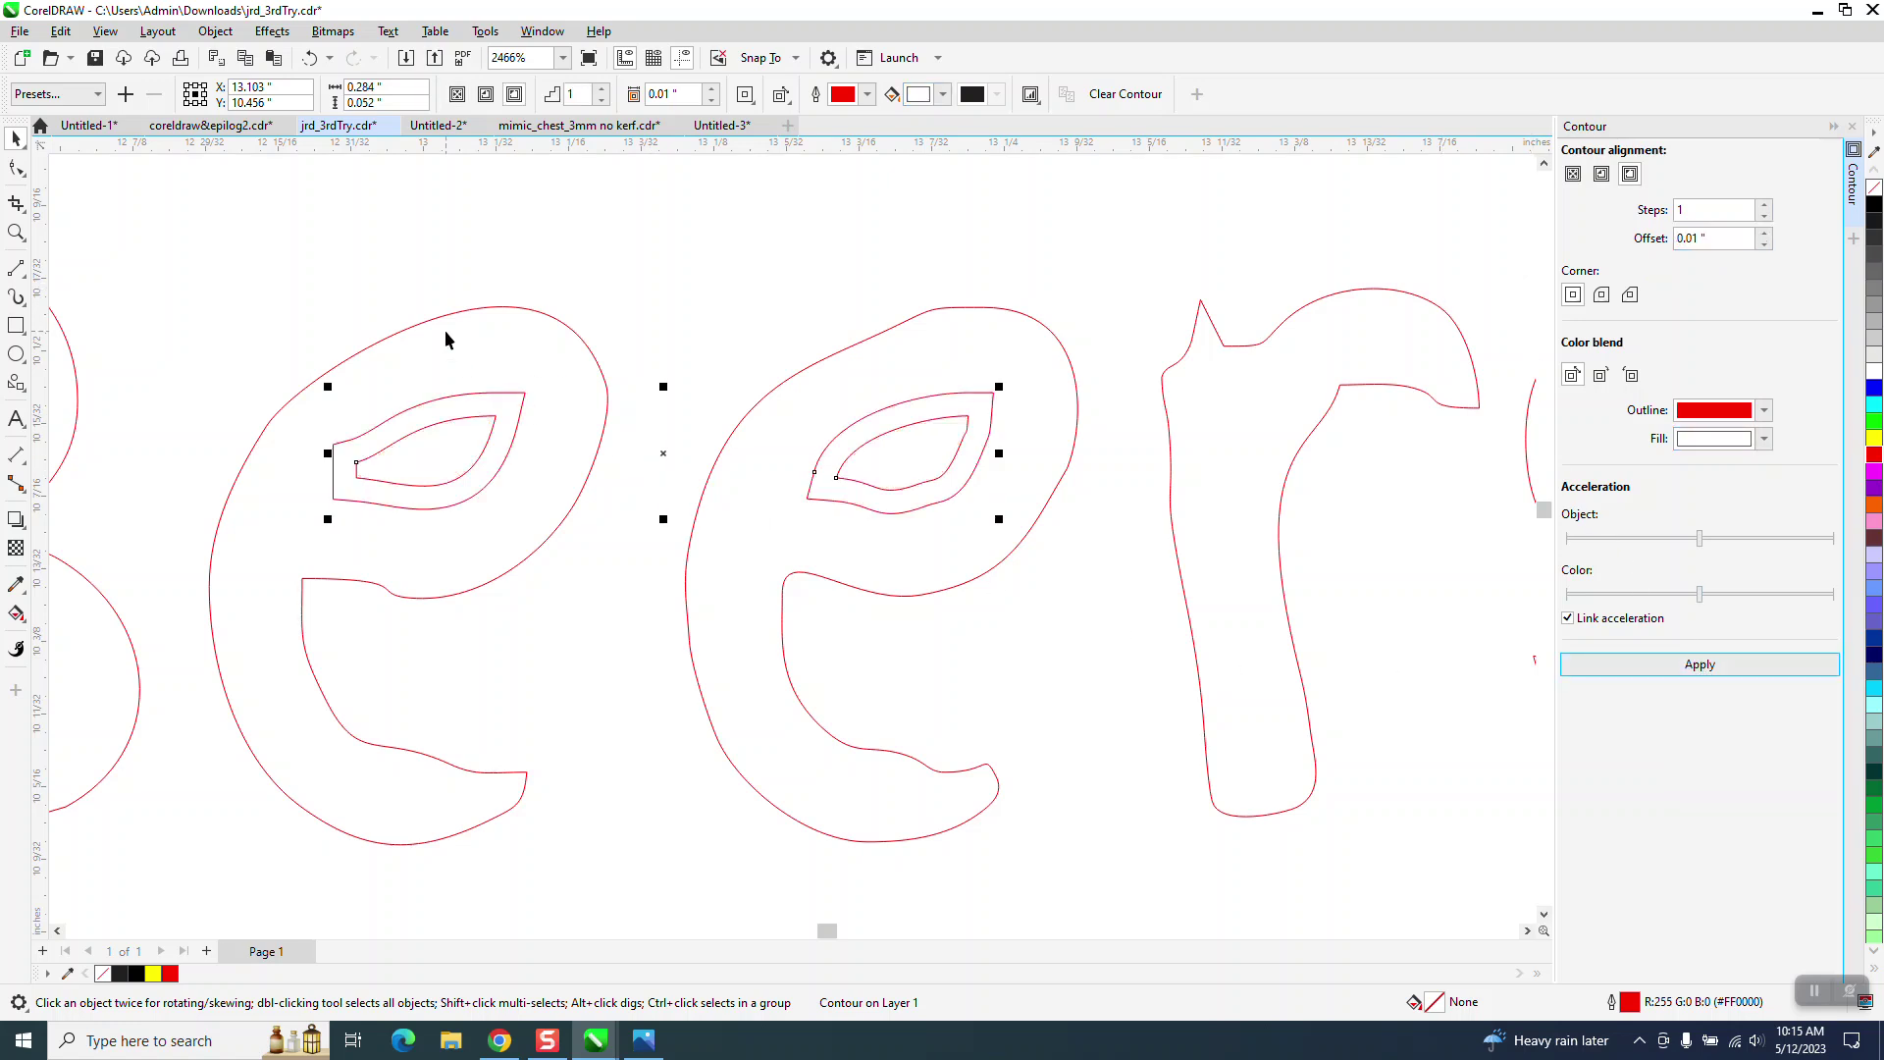
click(311, 58)
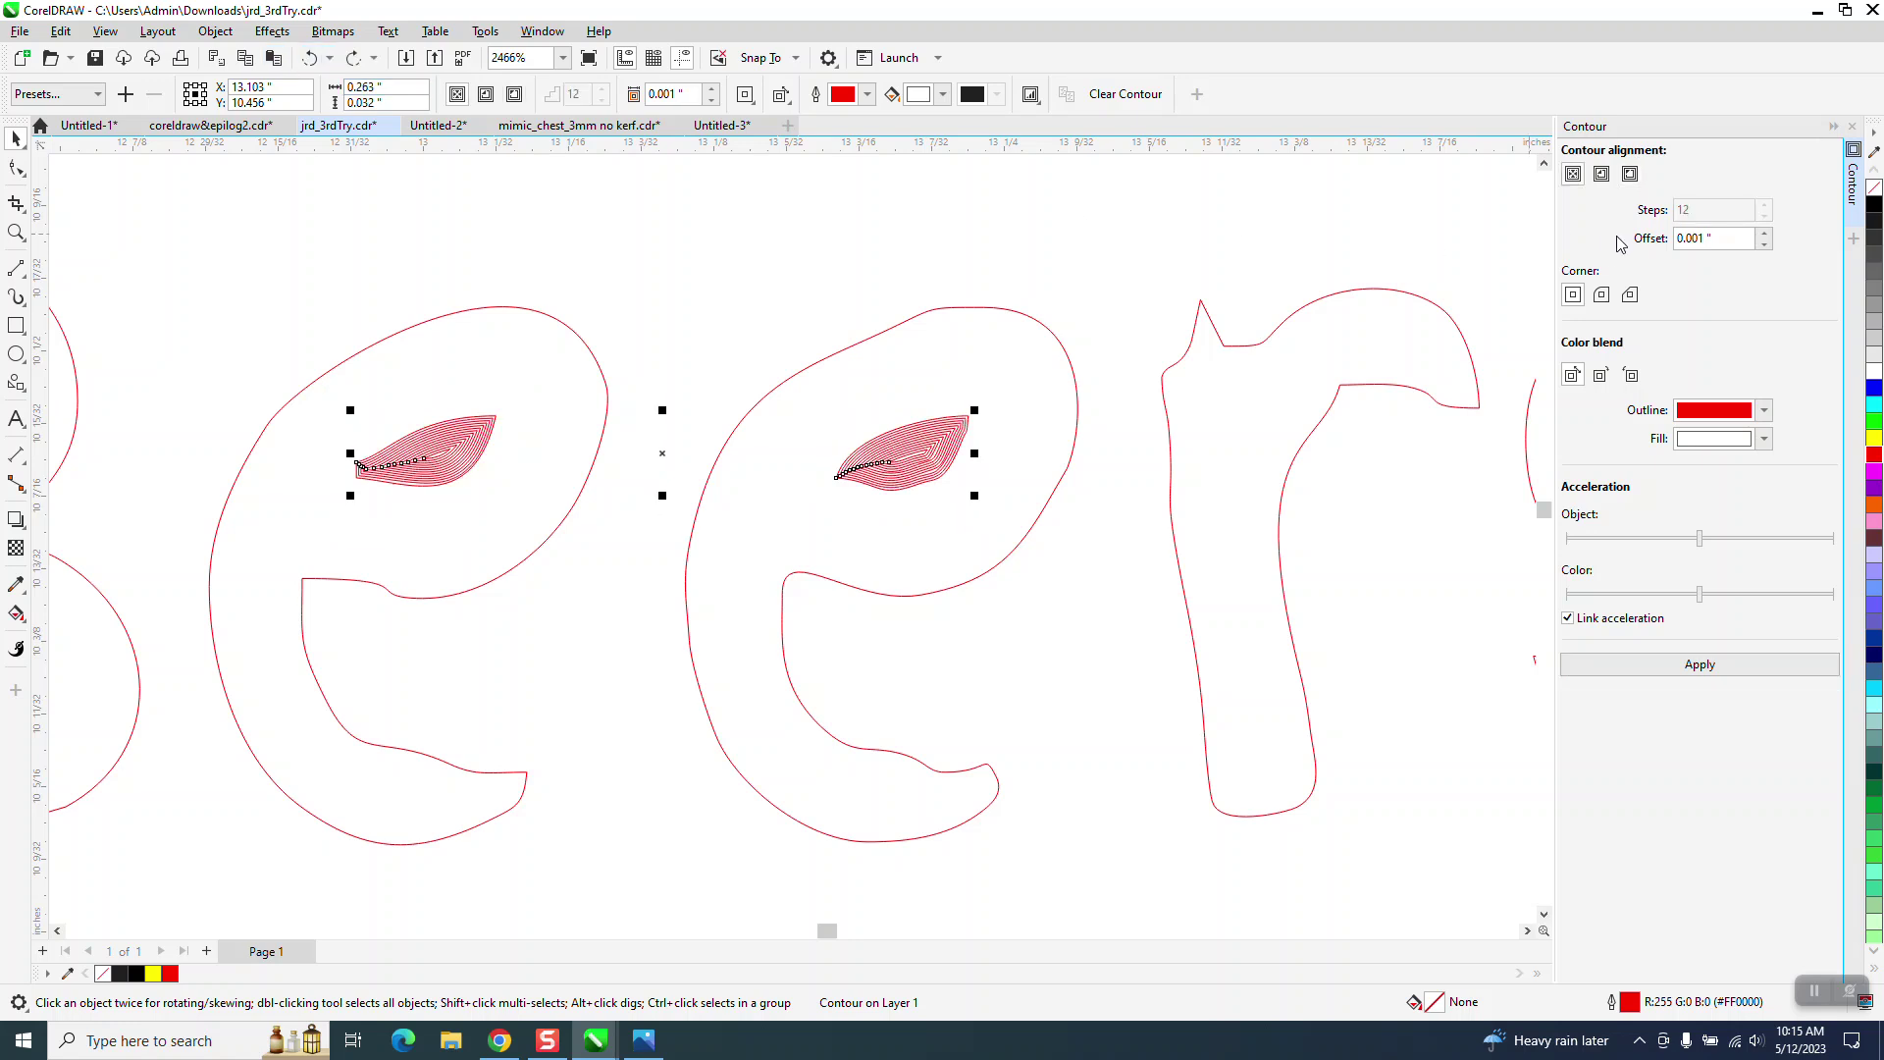
click(1727, 241)
text(.005)
click(1703, 664)
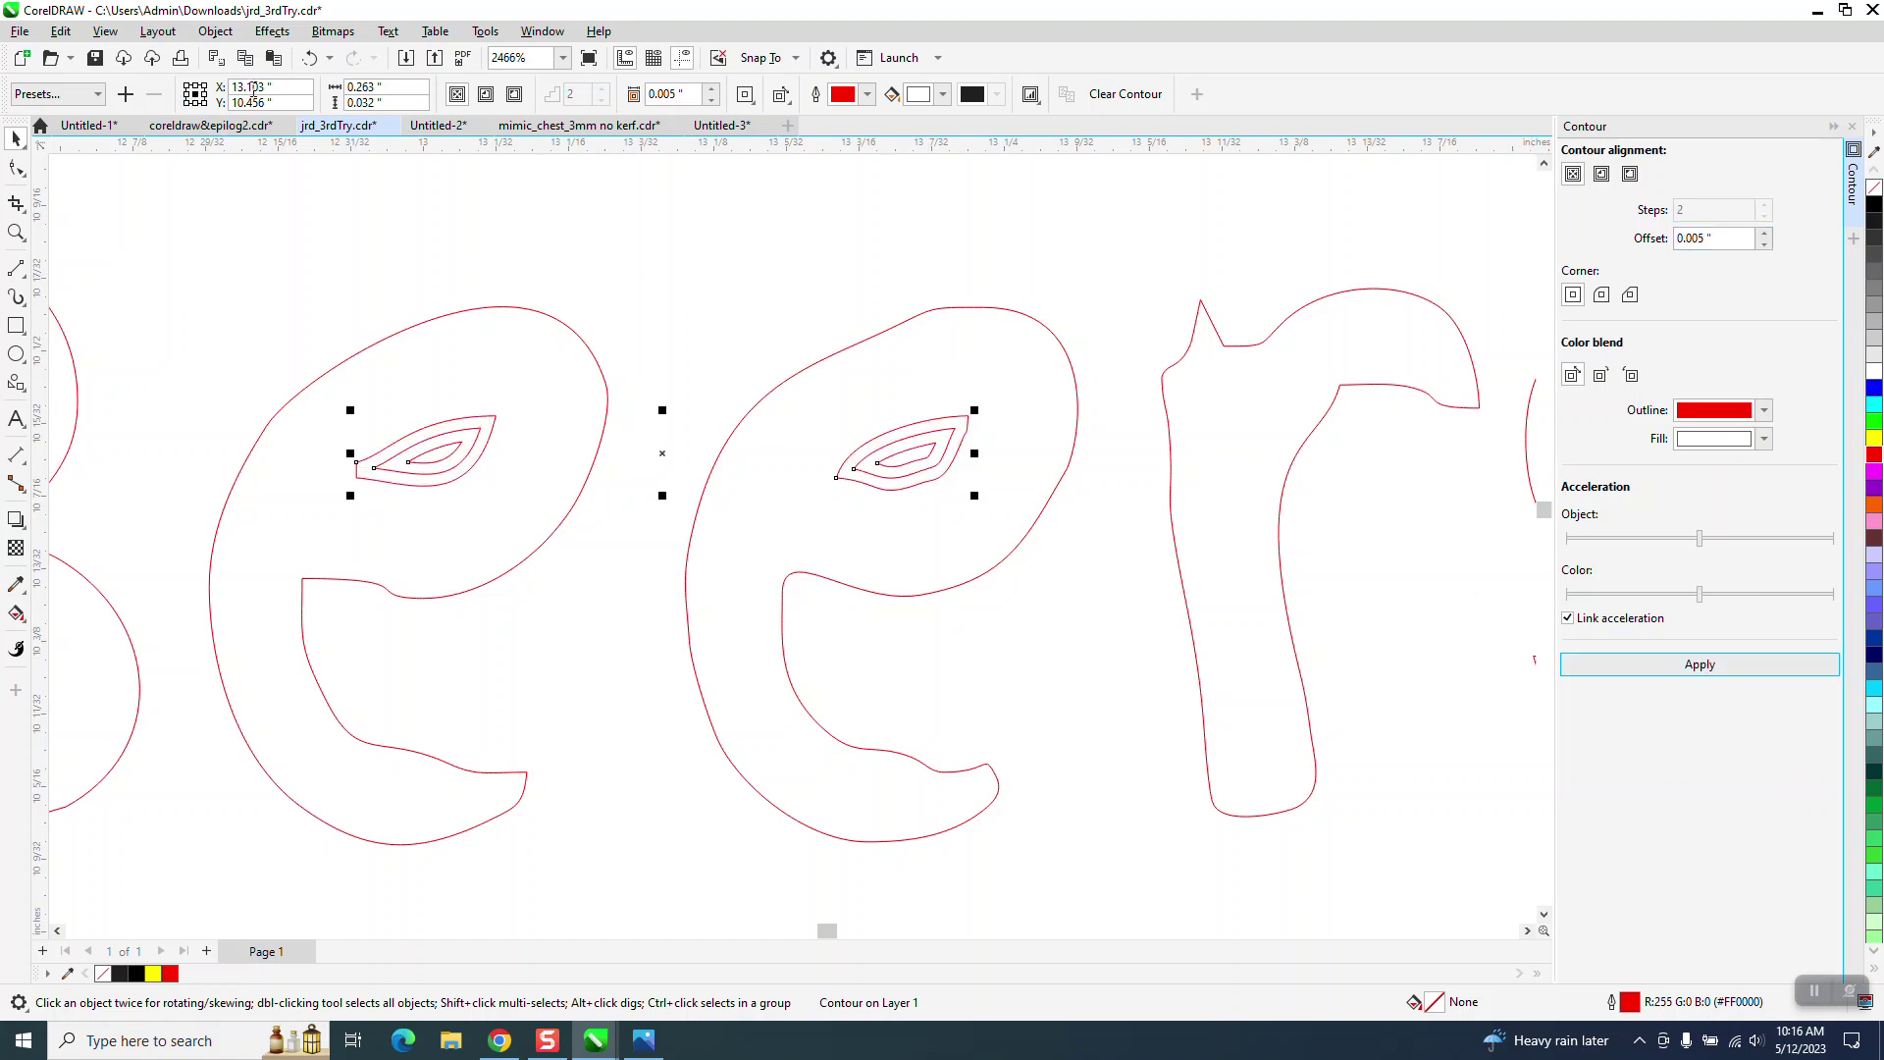
- Remove the contour from the e counters, reapply it, then undo it again
click(312, 59)
click(312, 58)
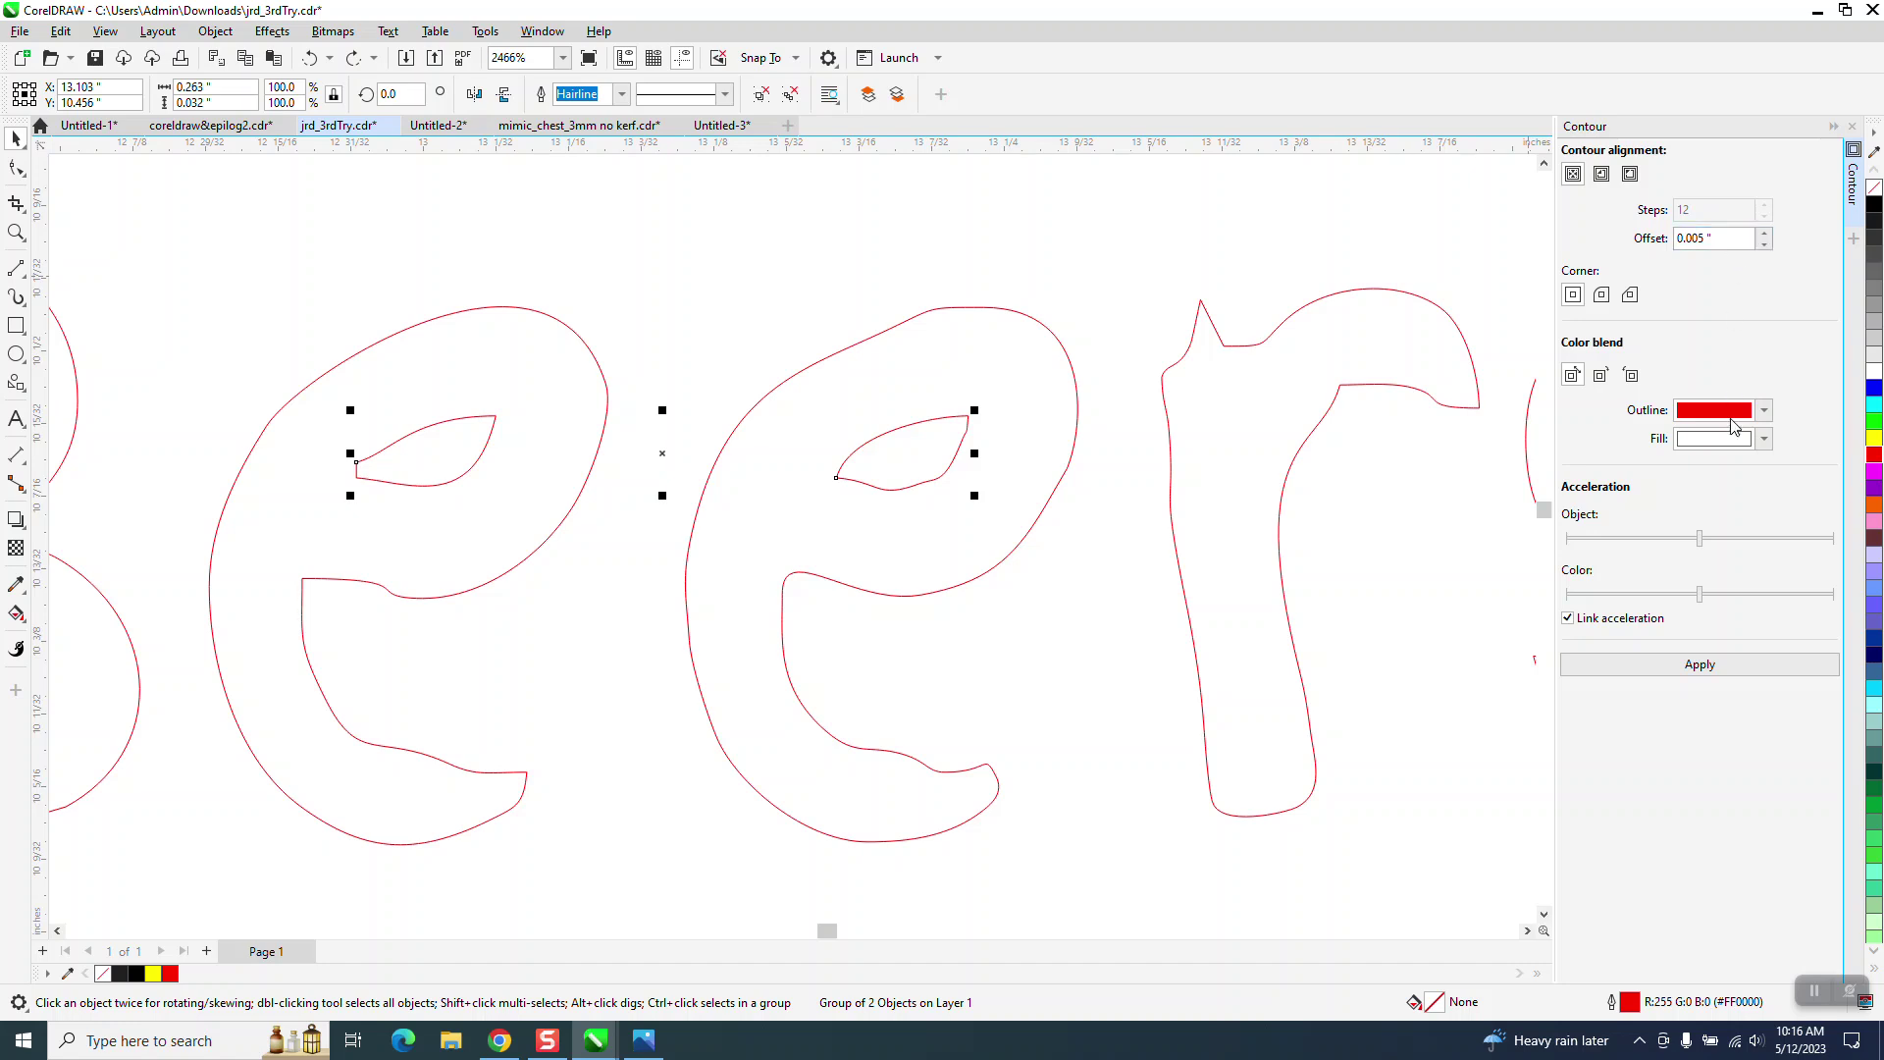
click(1701, 665)
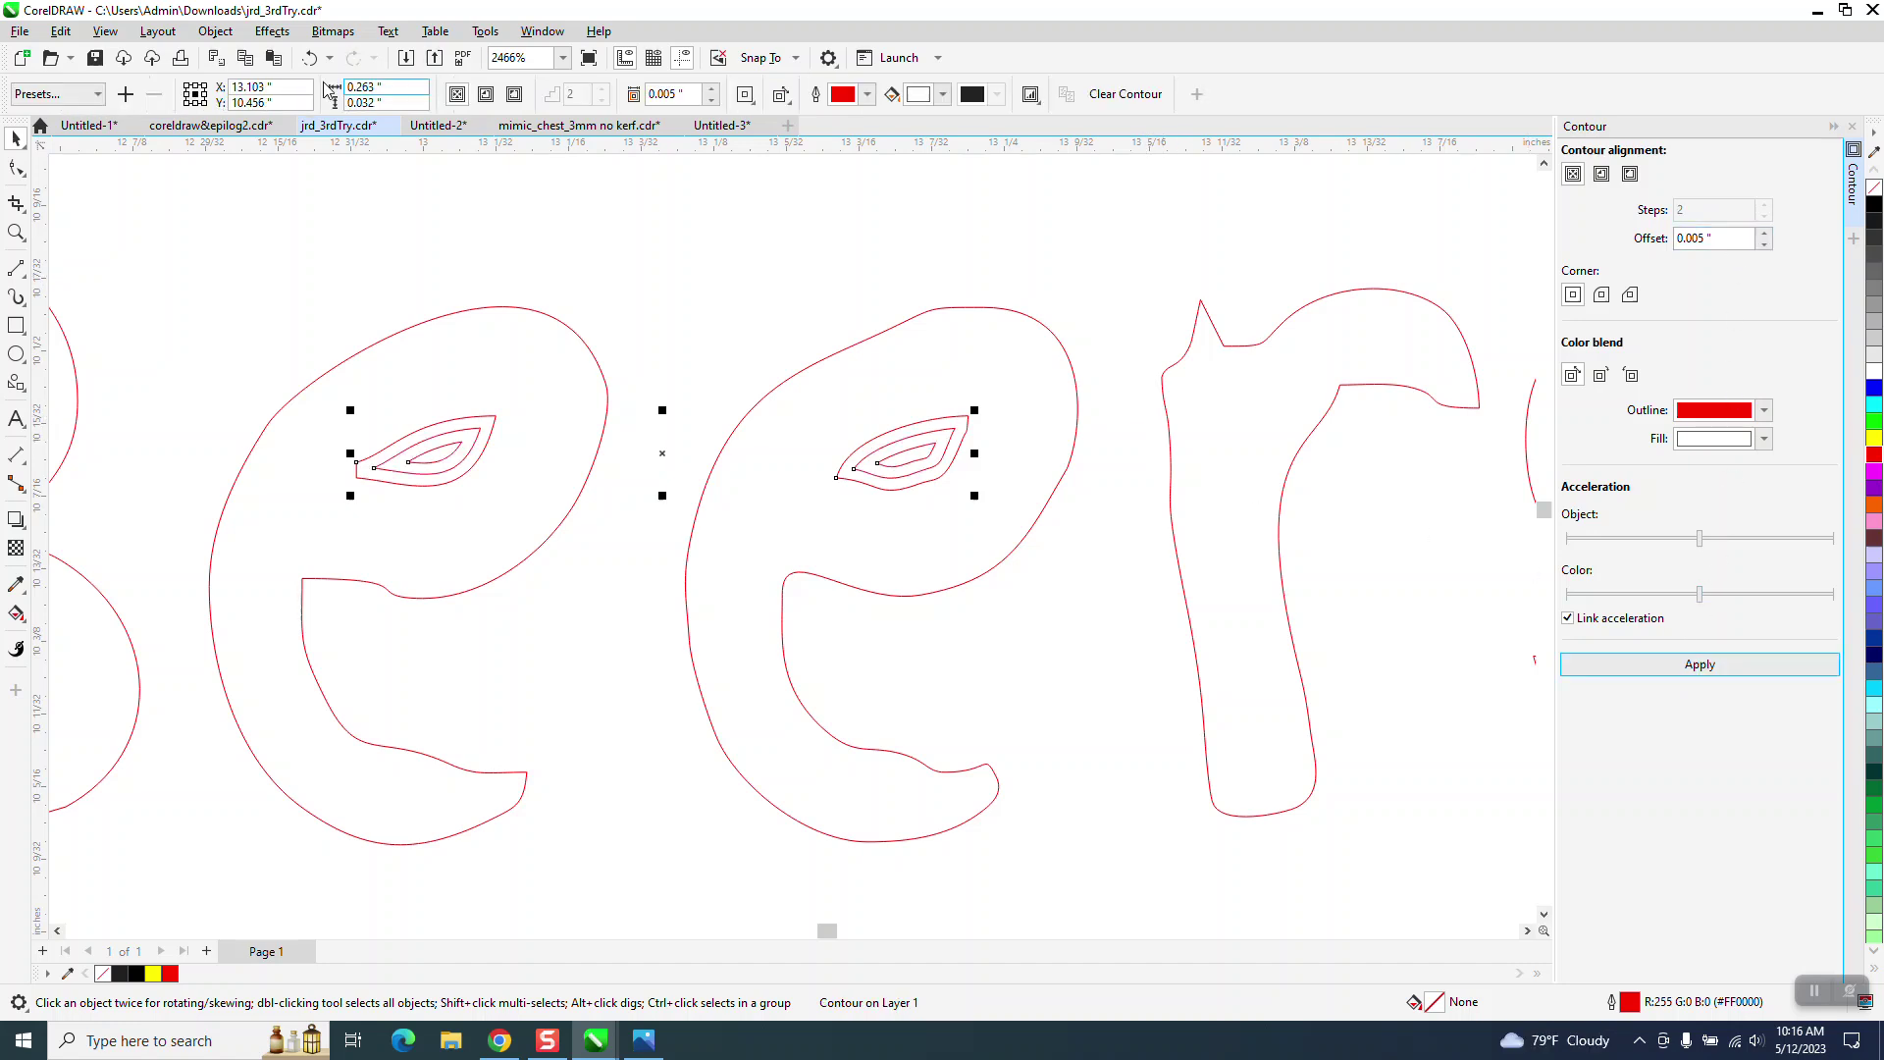
click(311, 58)
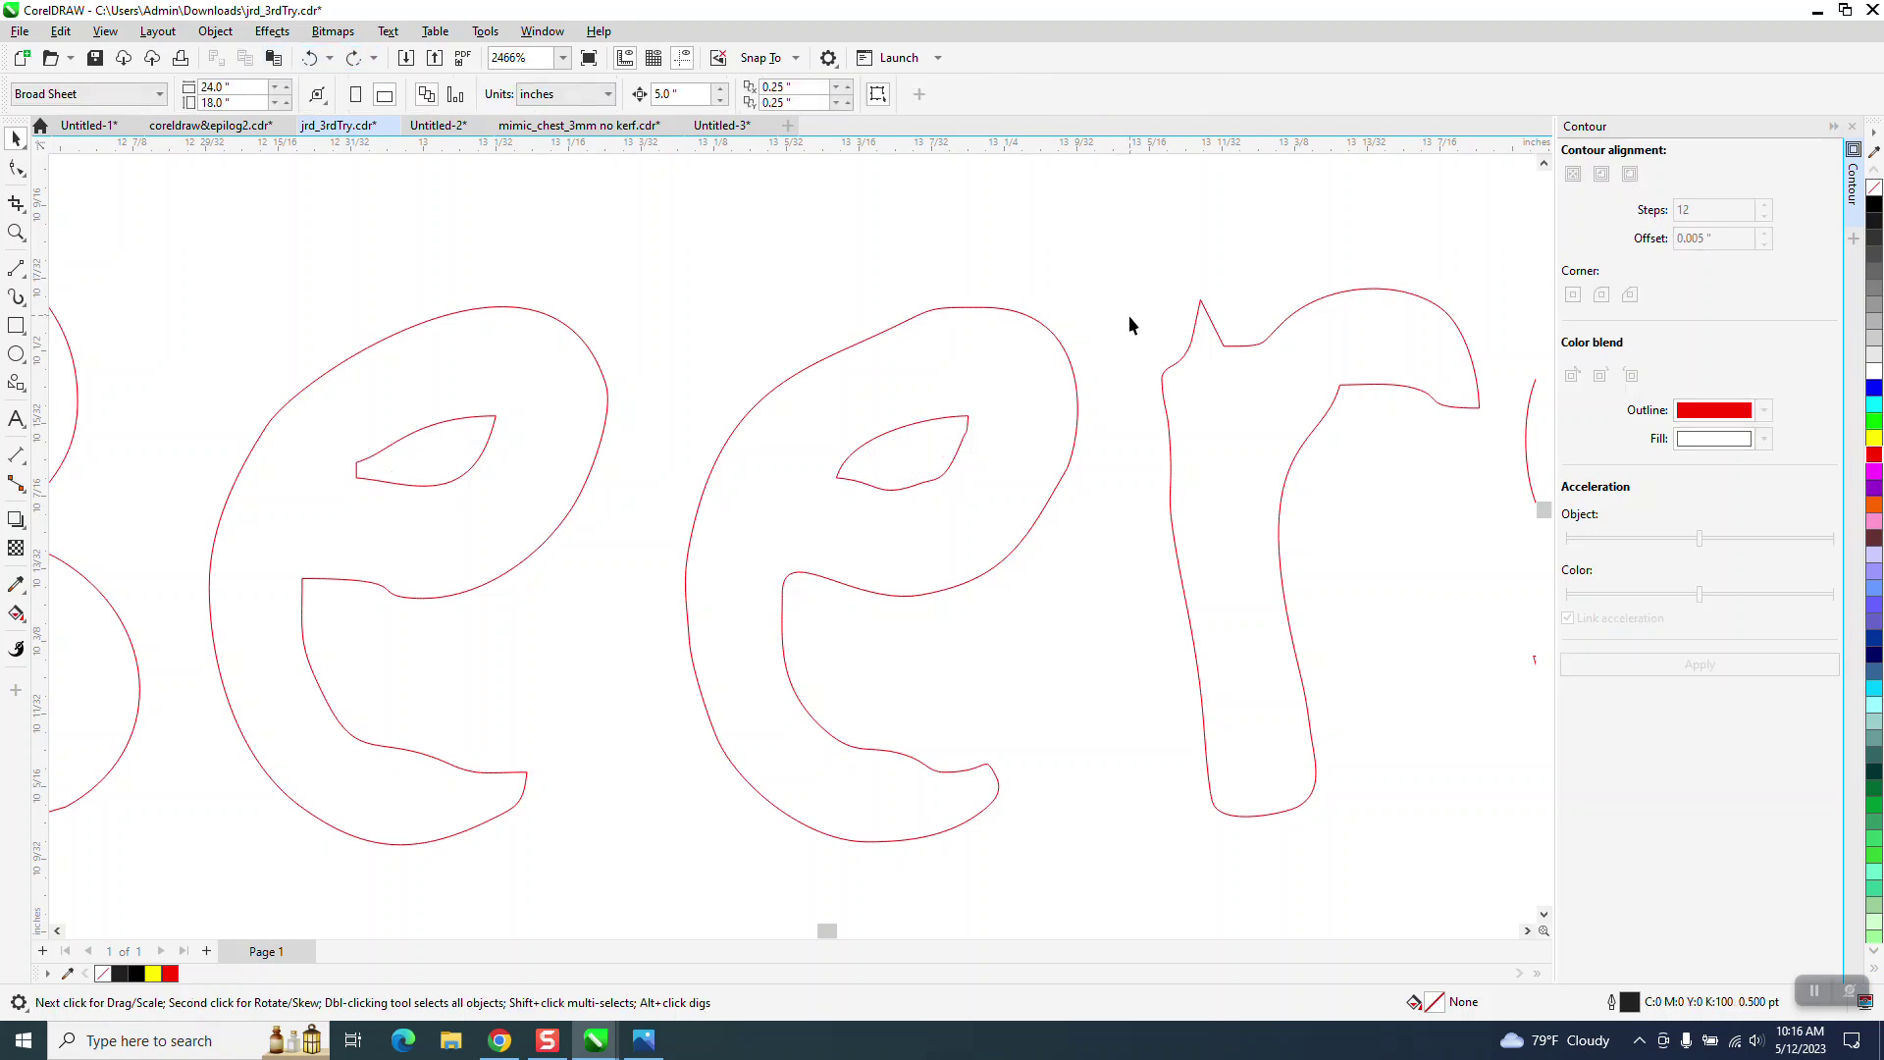
- Apply a one-step outside contour to the e, undo it, and switch to Untitled-2
click(917, 423)
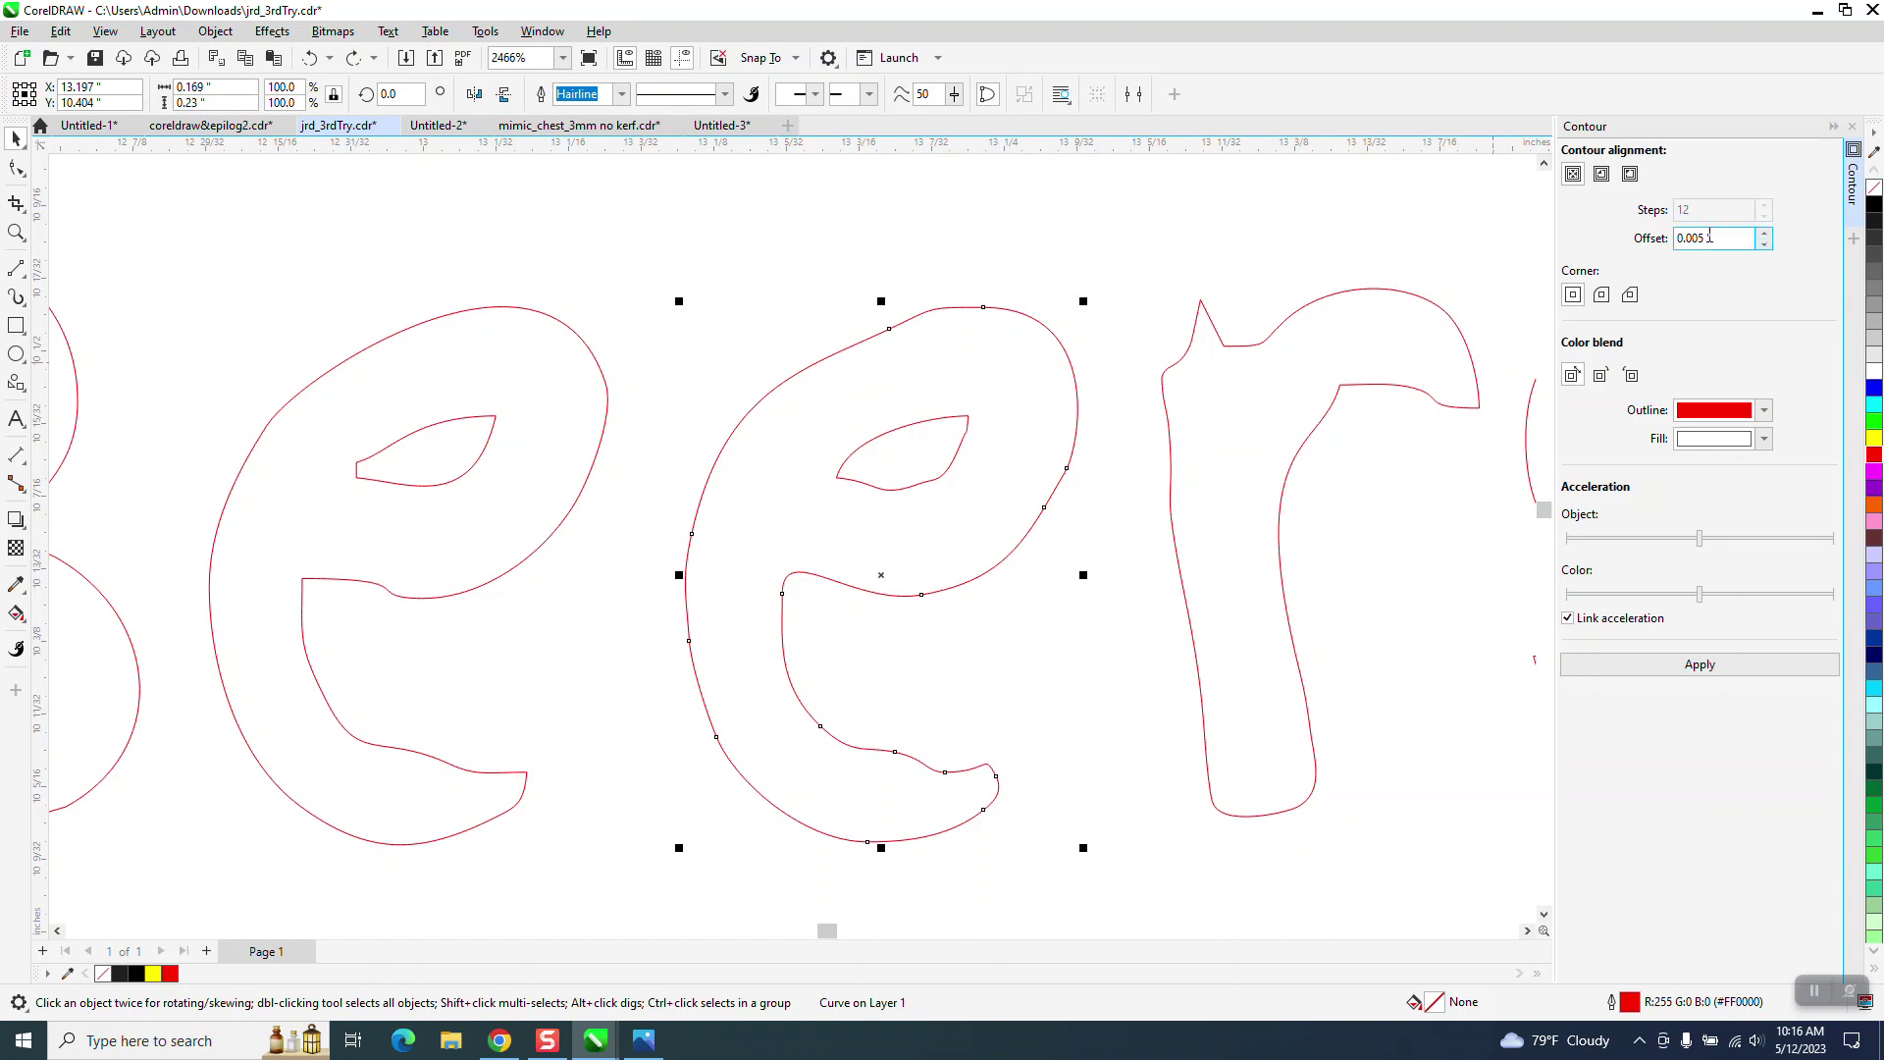
click(1630, 174)
click(1698, 206)
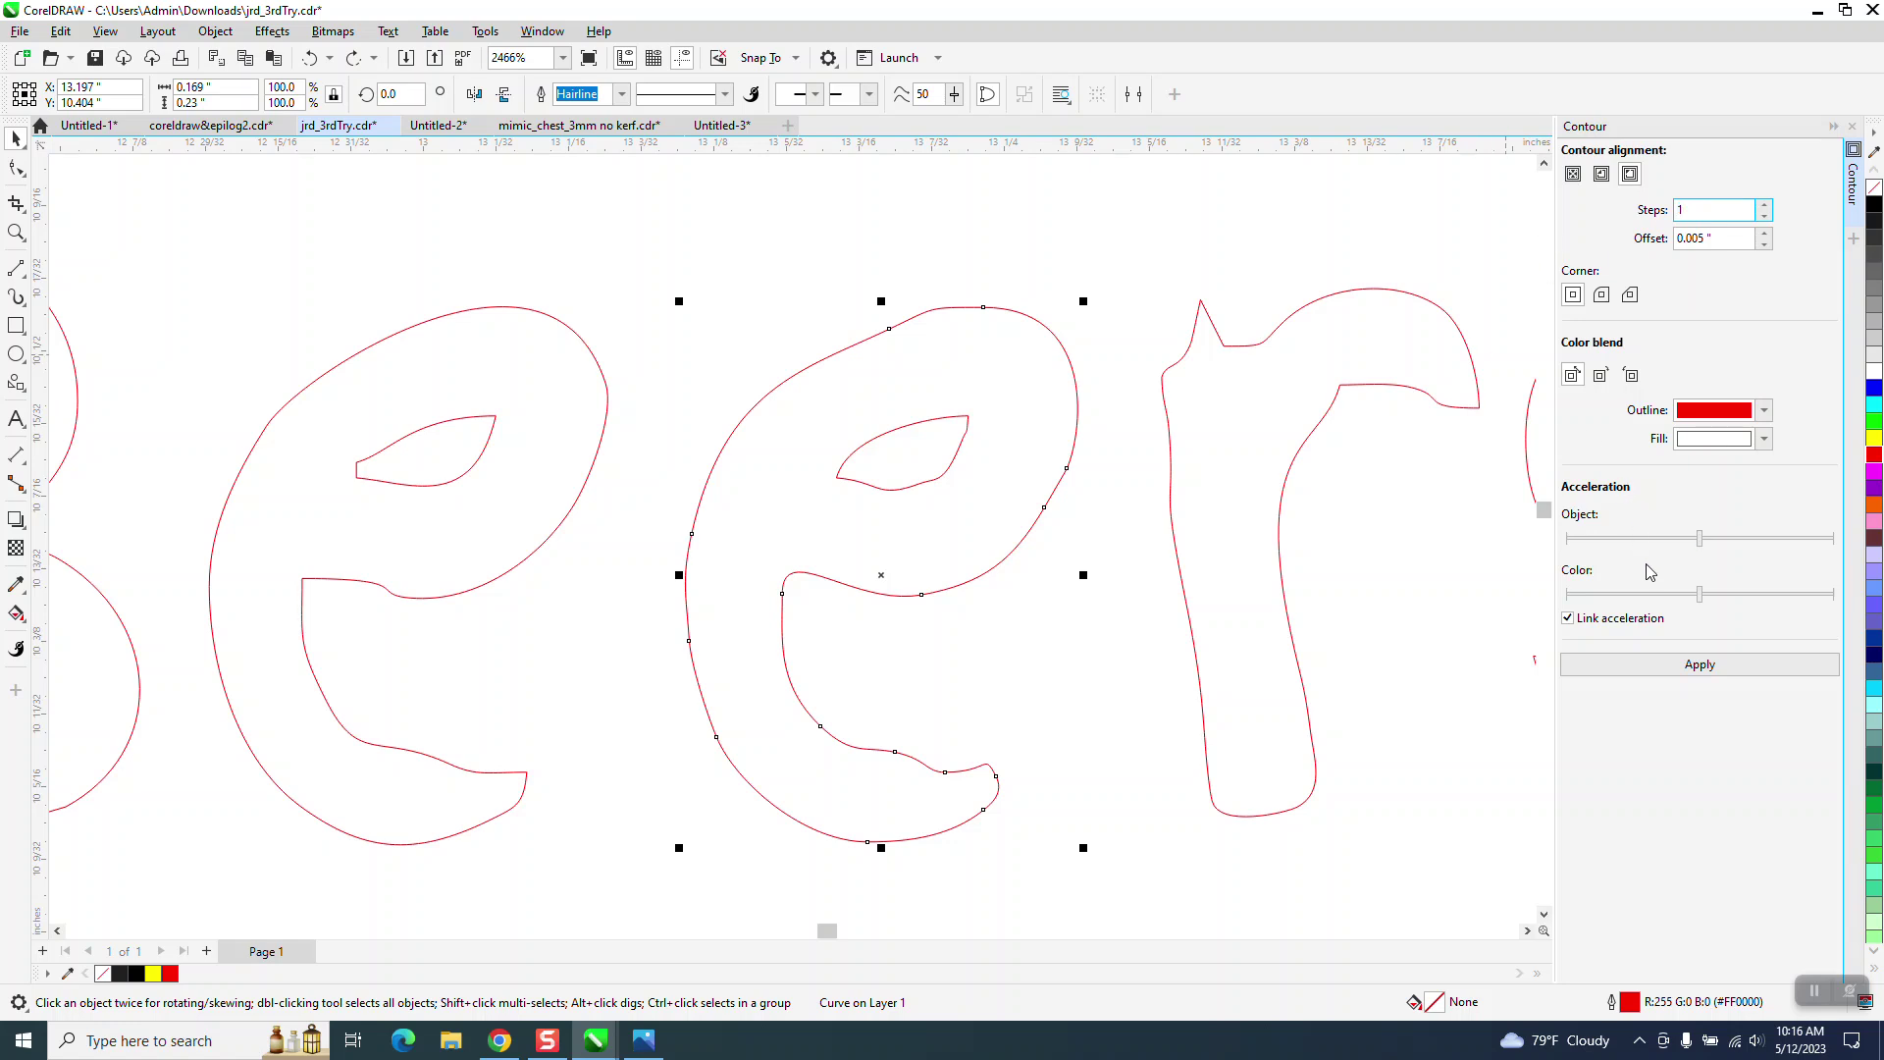
click(1691, 665)
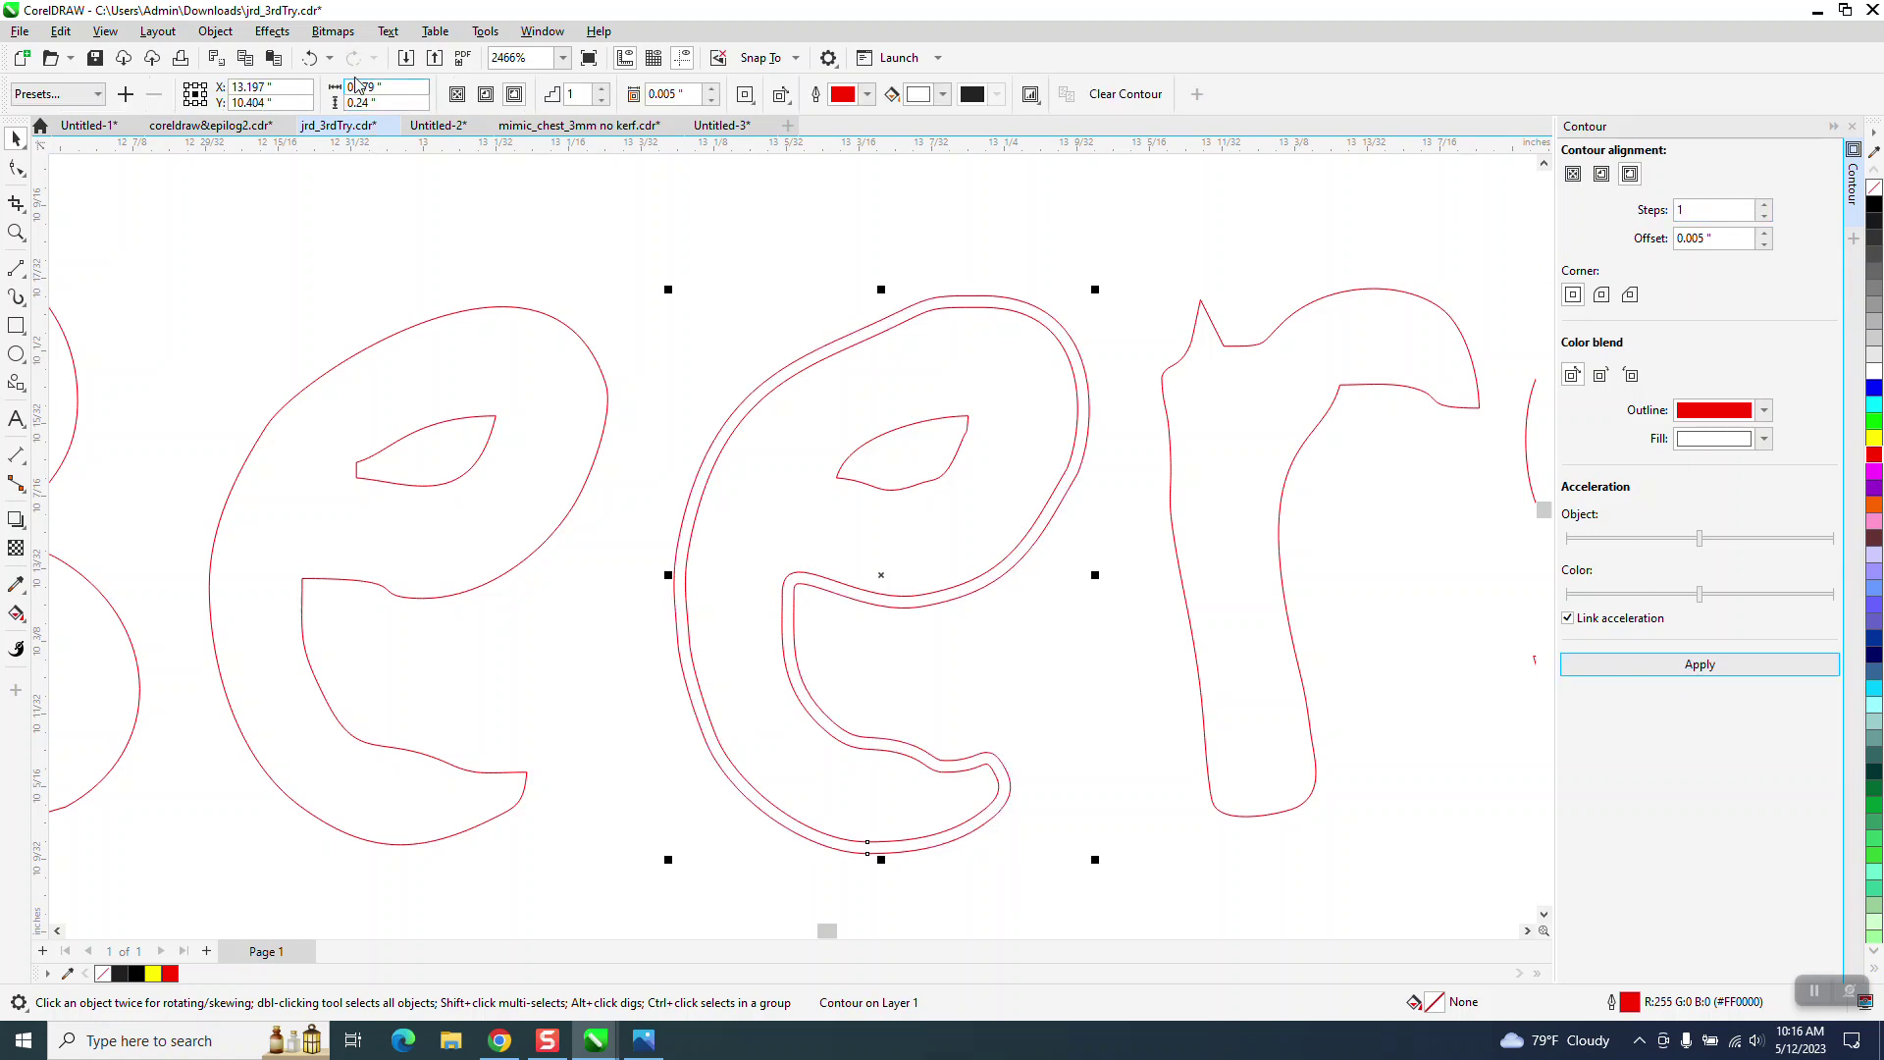
click(310, 58)
click(438, 124)
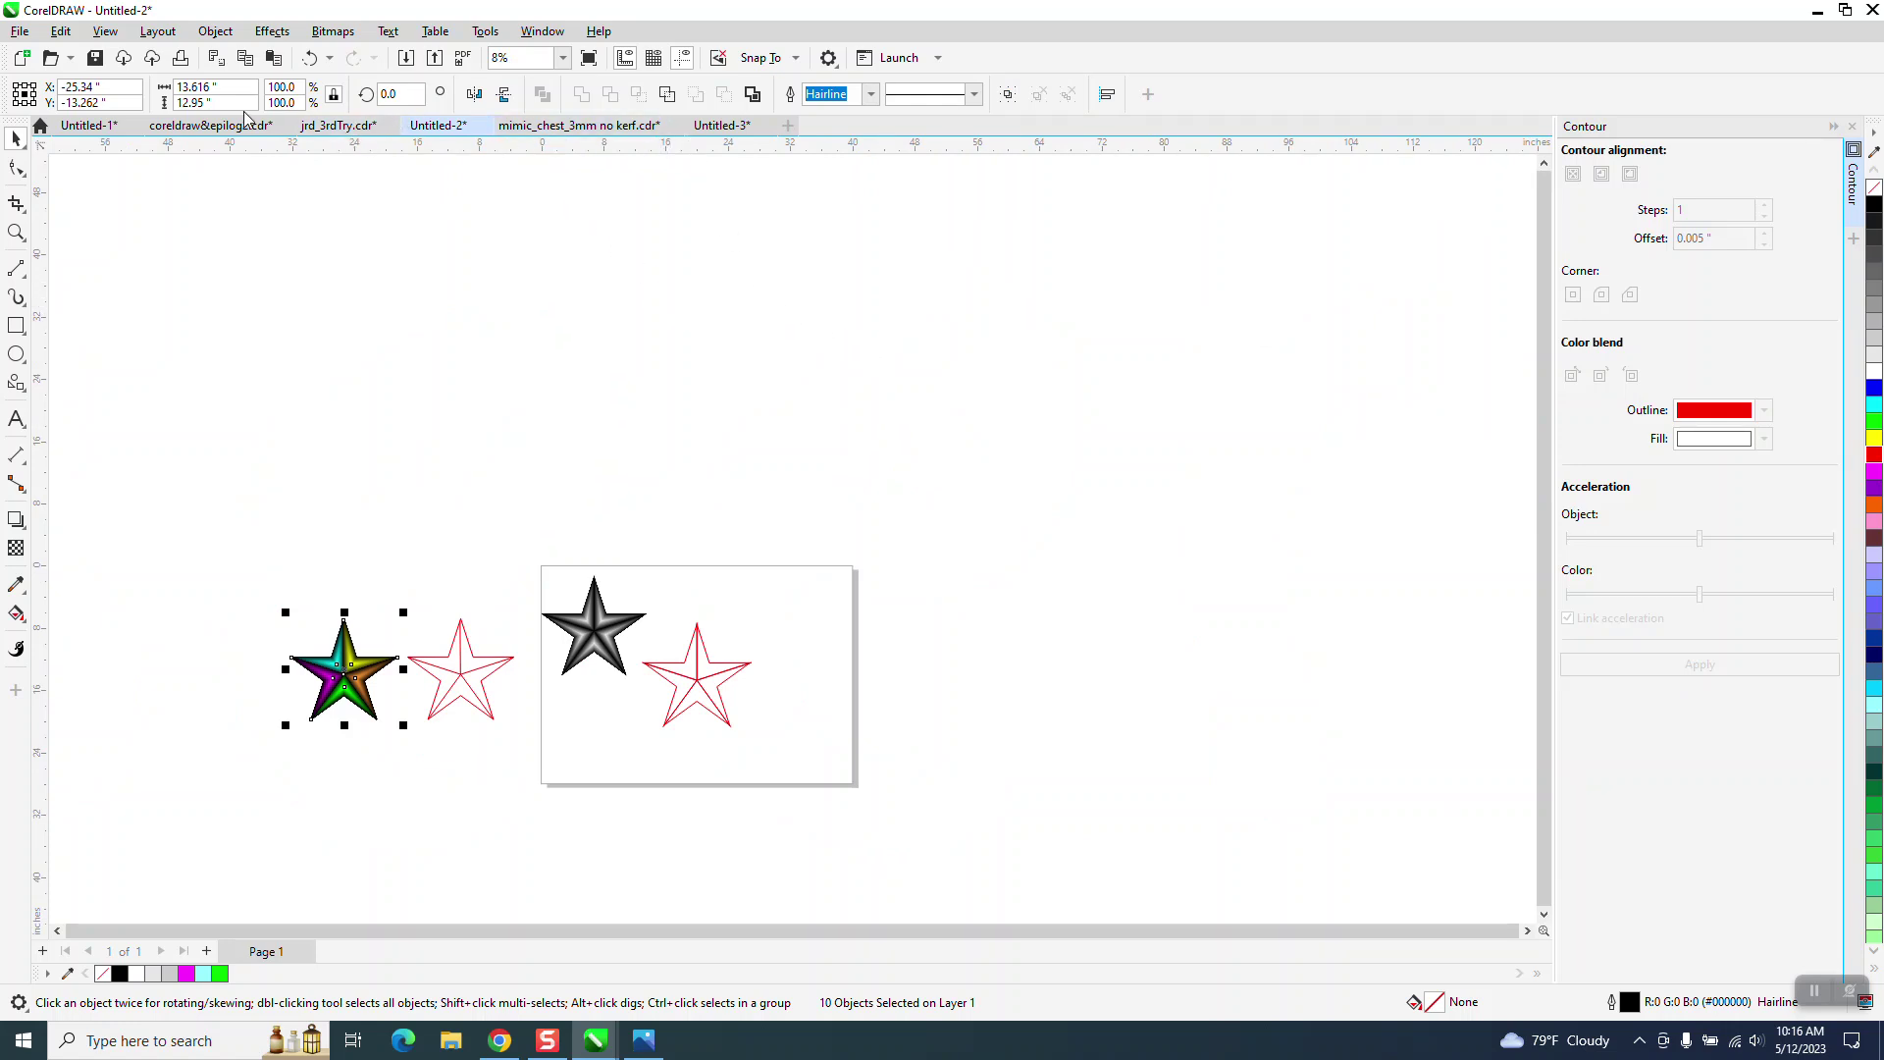
- In jrd_3rdTry, contour both e holes outward, break the contour apart and delete the original holes
click(316, 128)
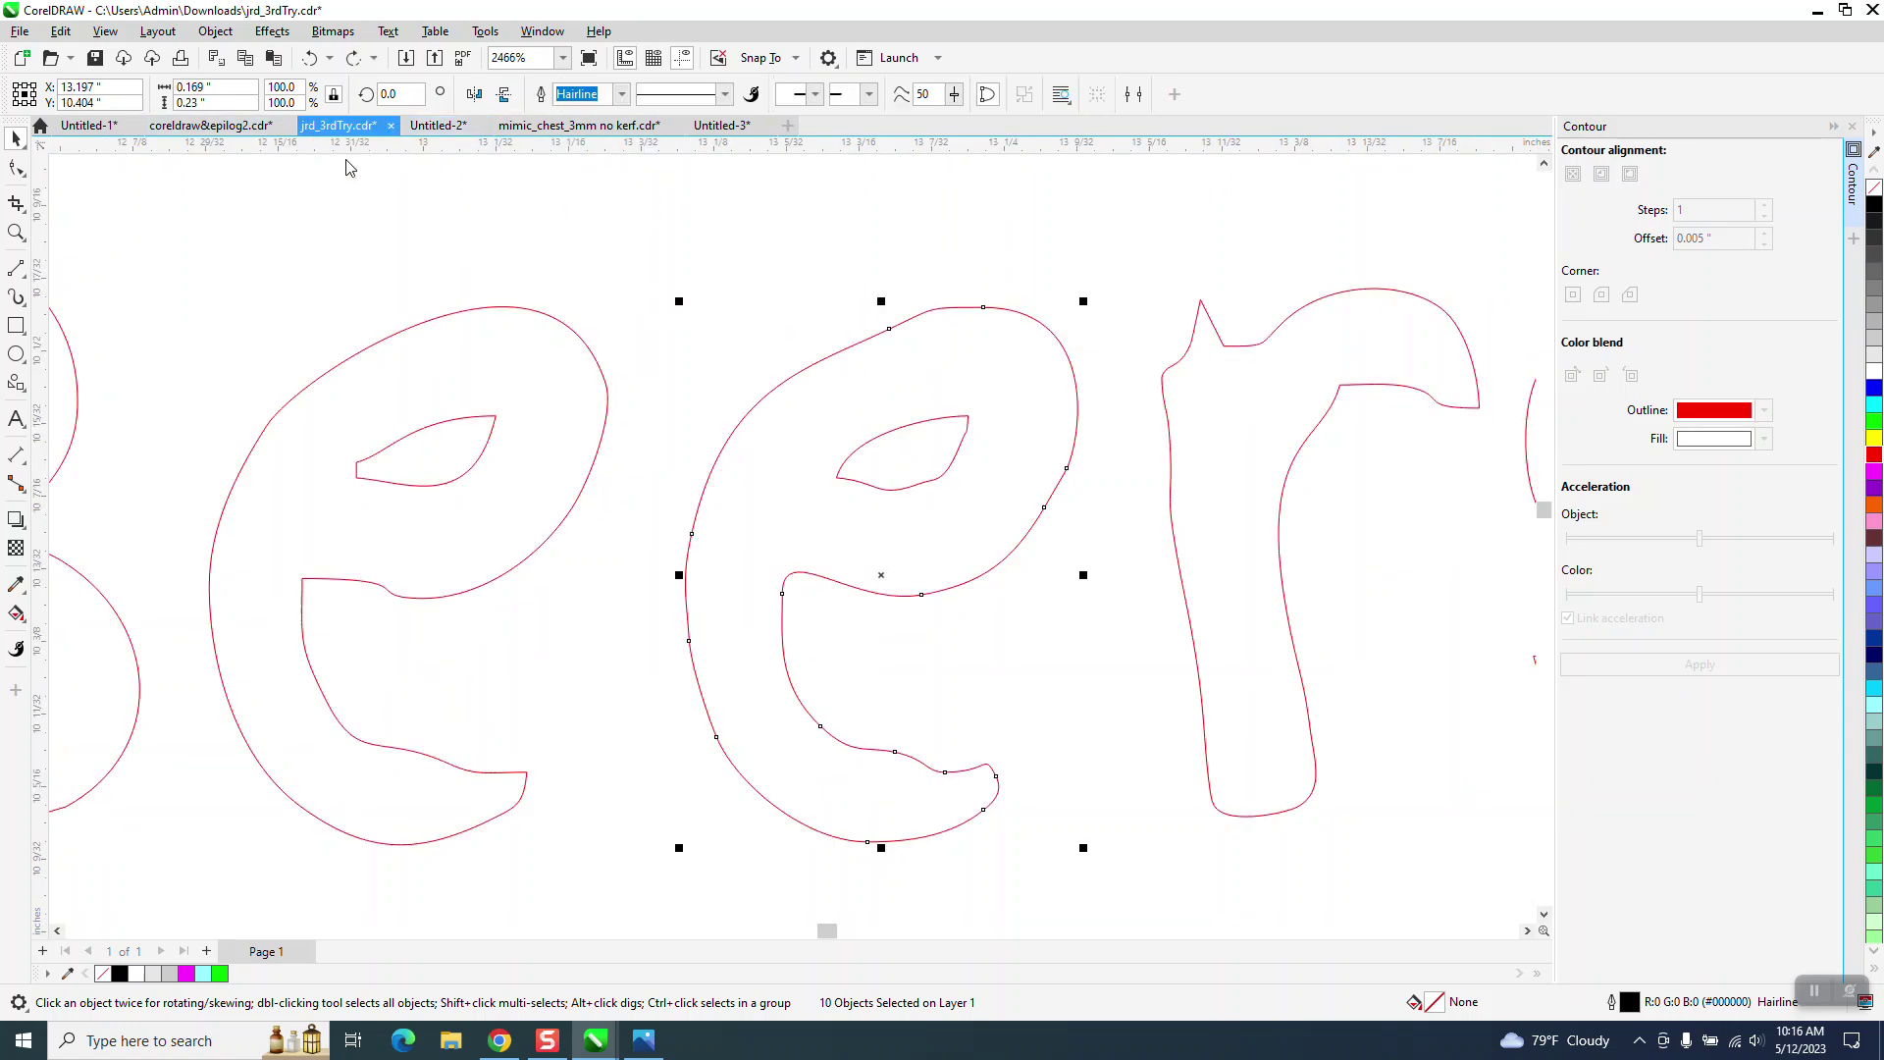
click(911, 423)
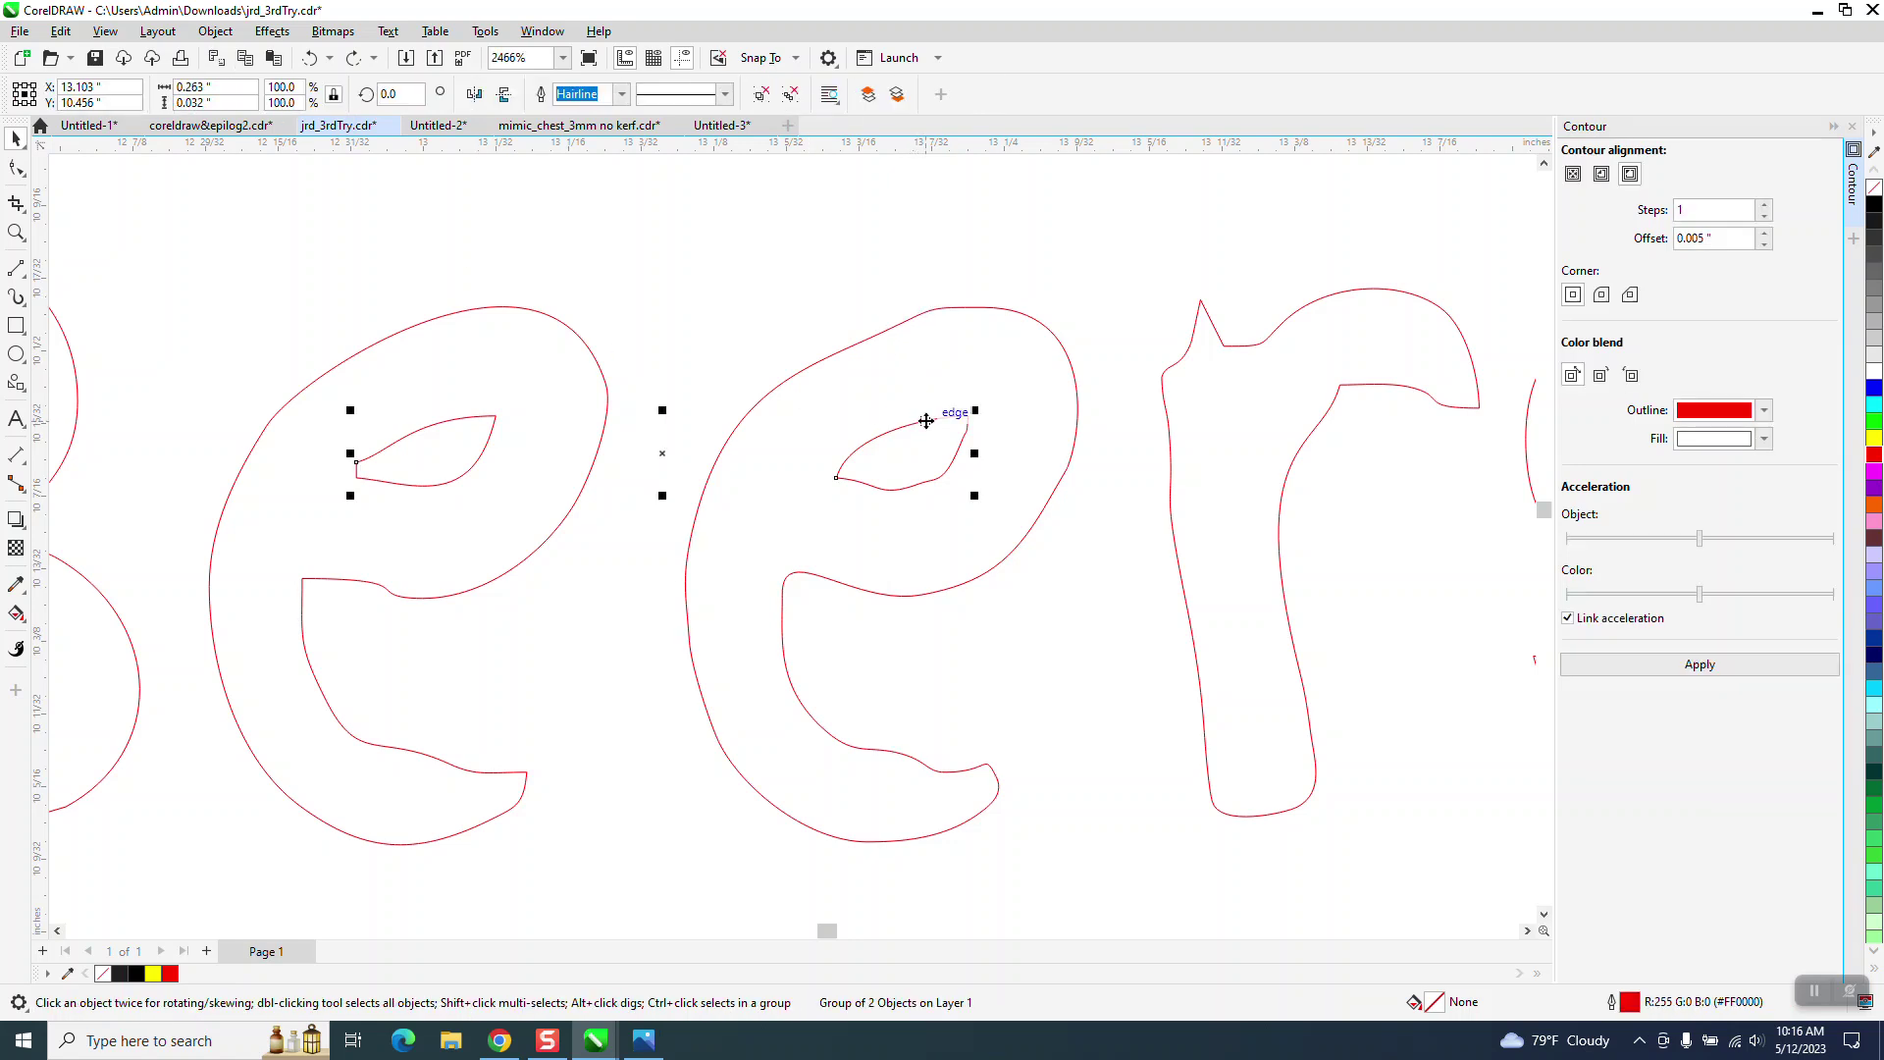
click(1726, 665)
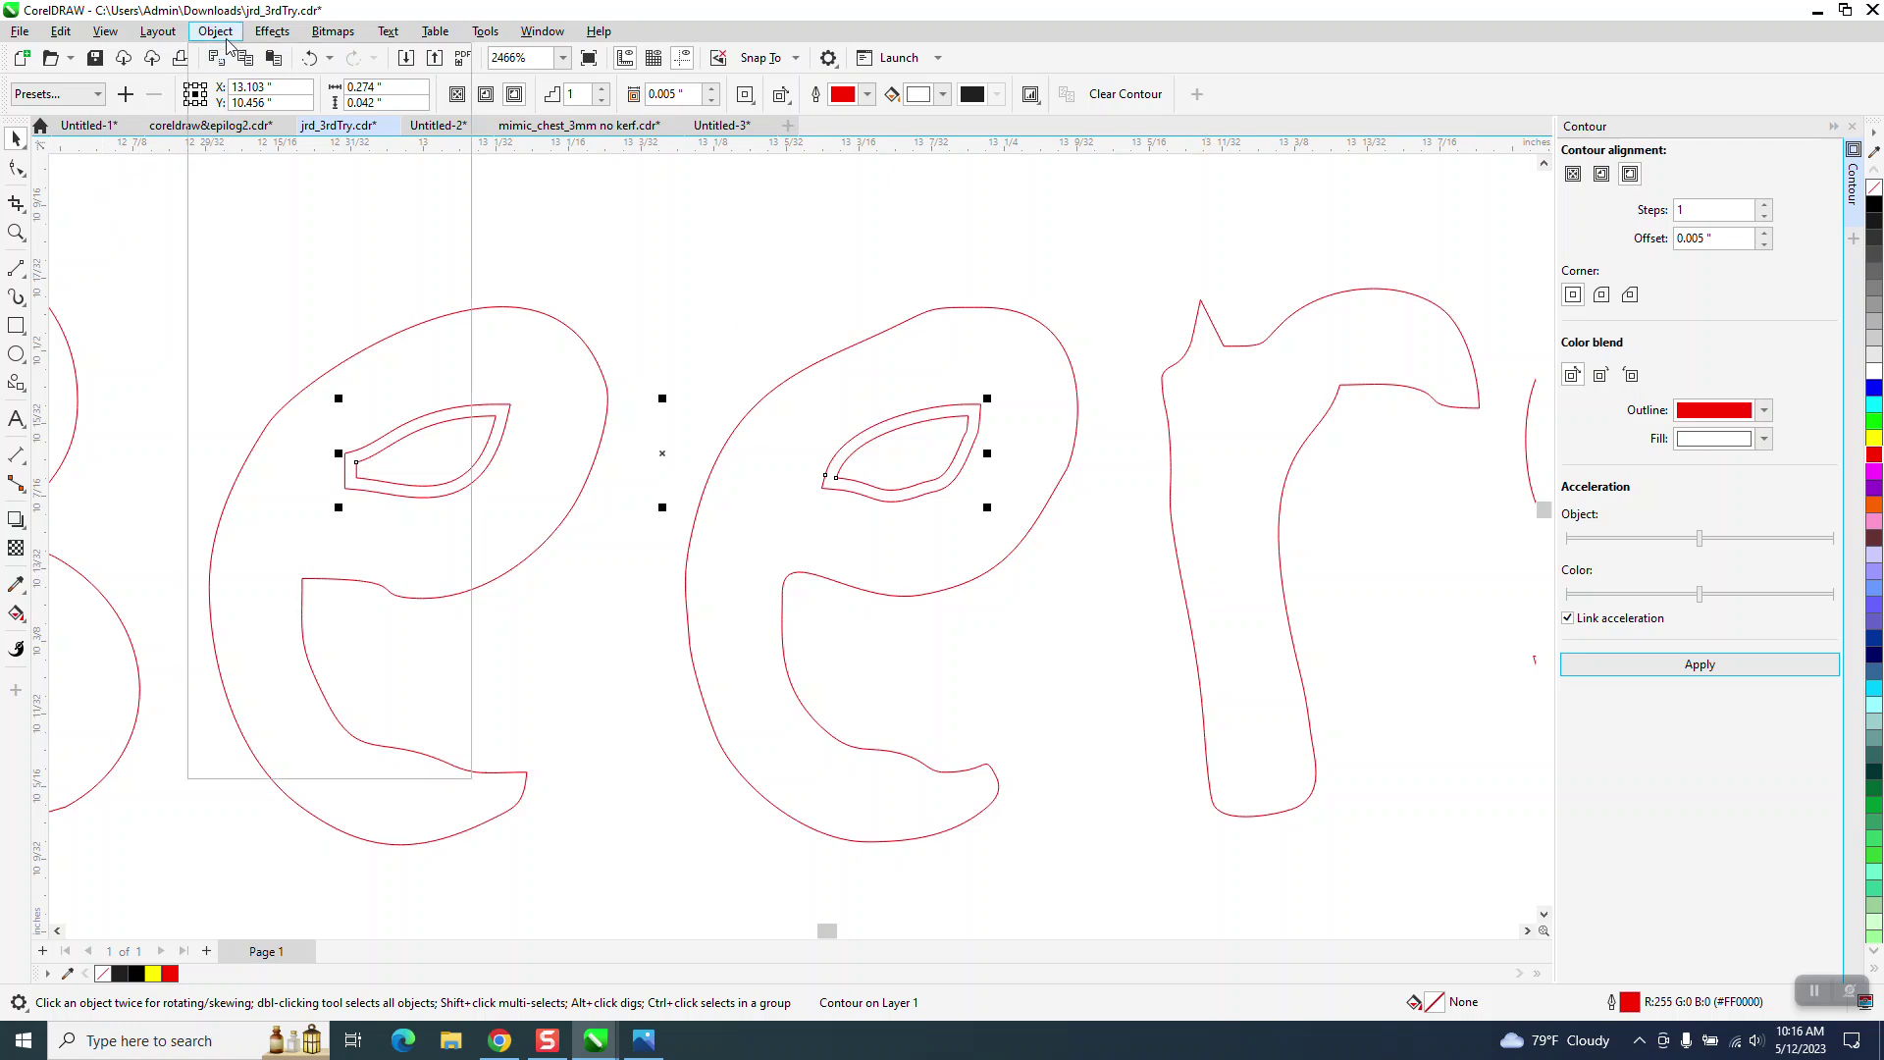
click(309, 486)
click(443, 434)
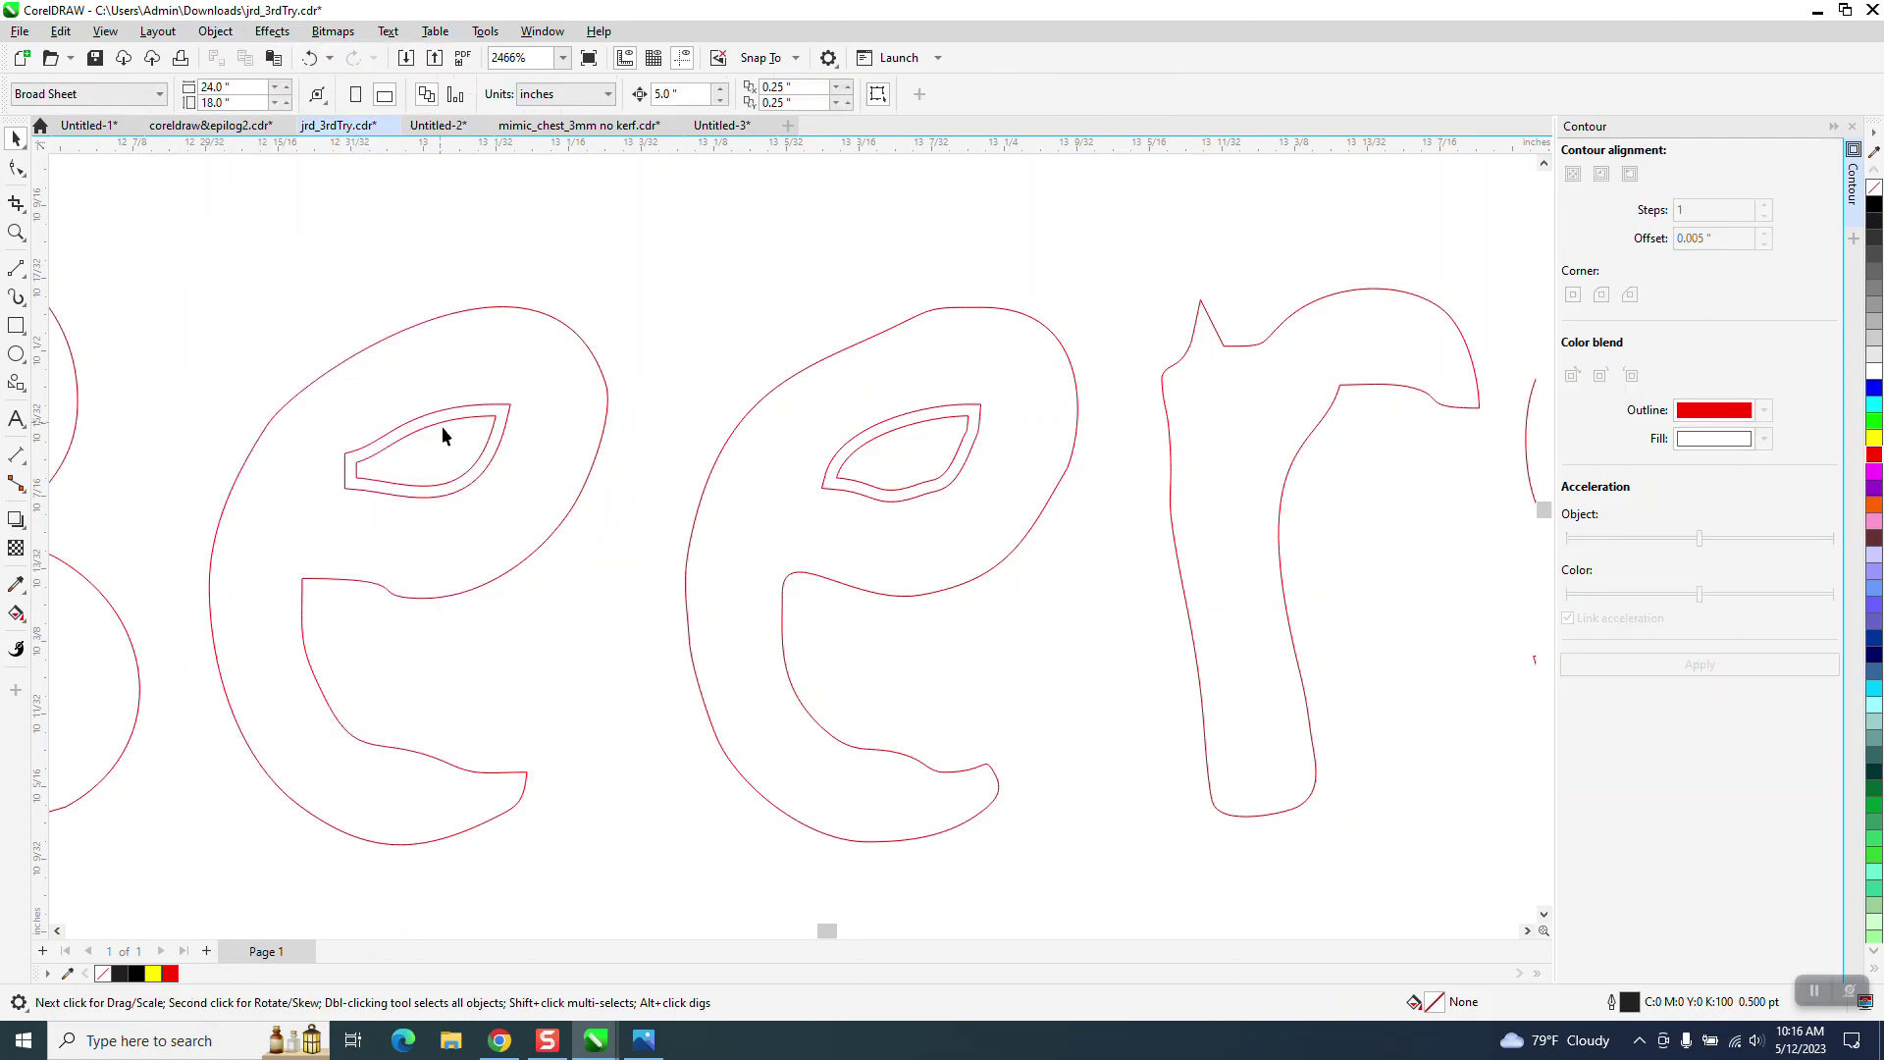
click(441, 422)
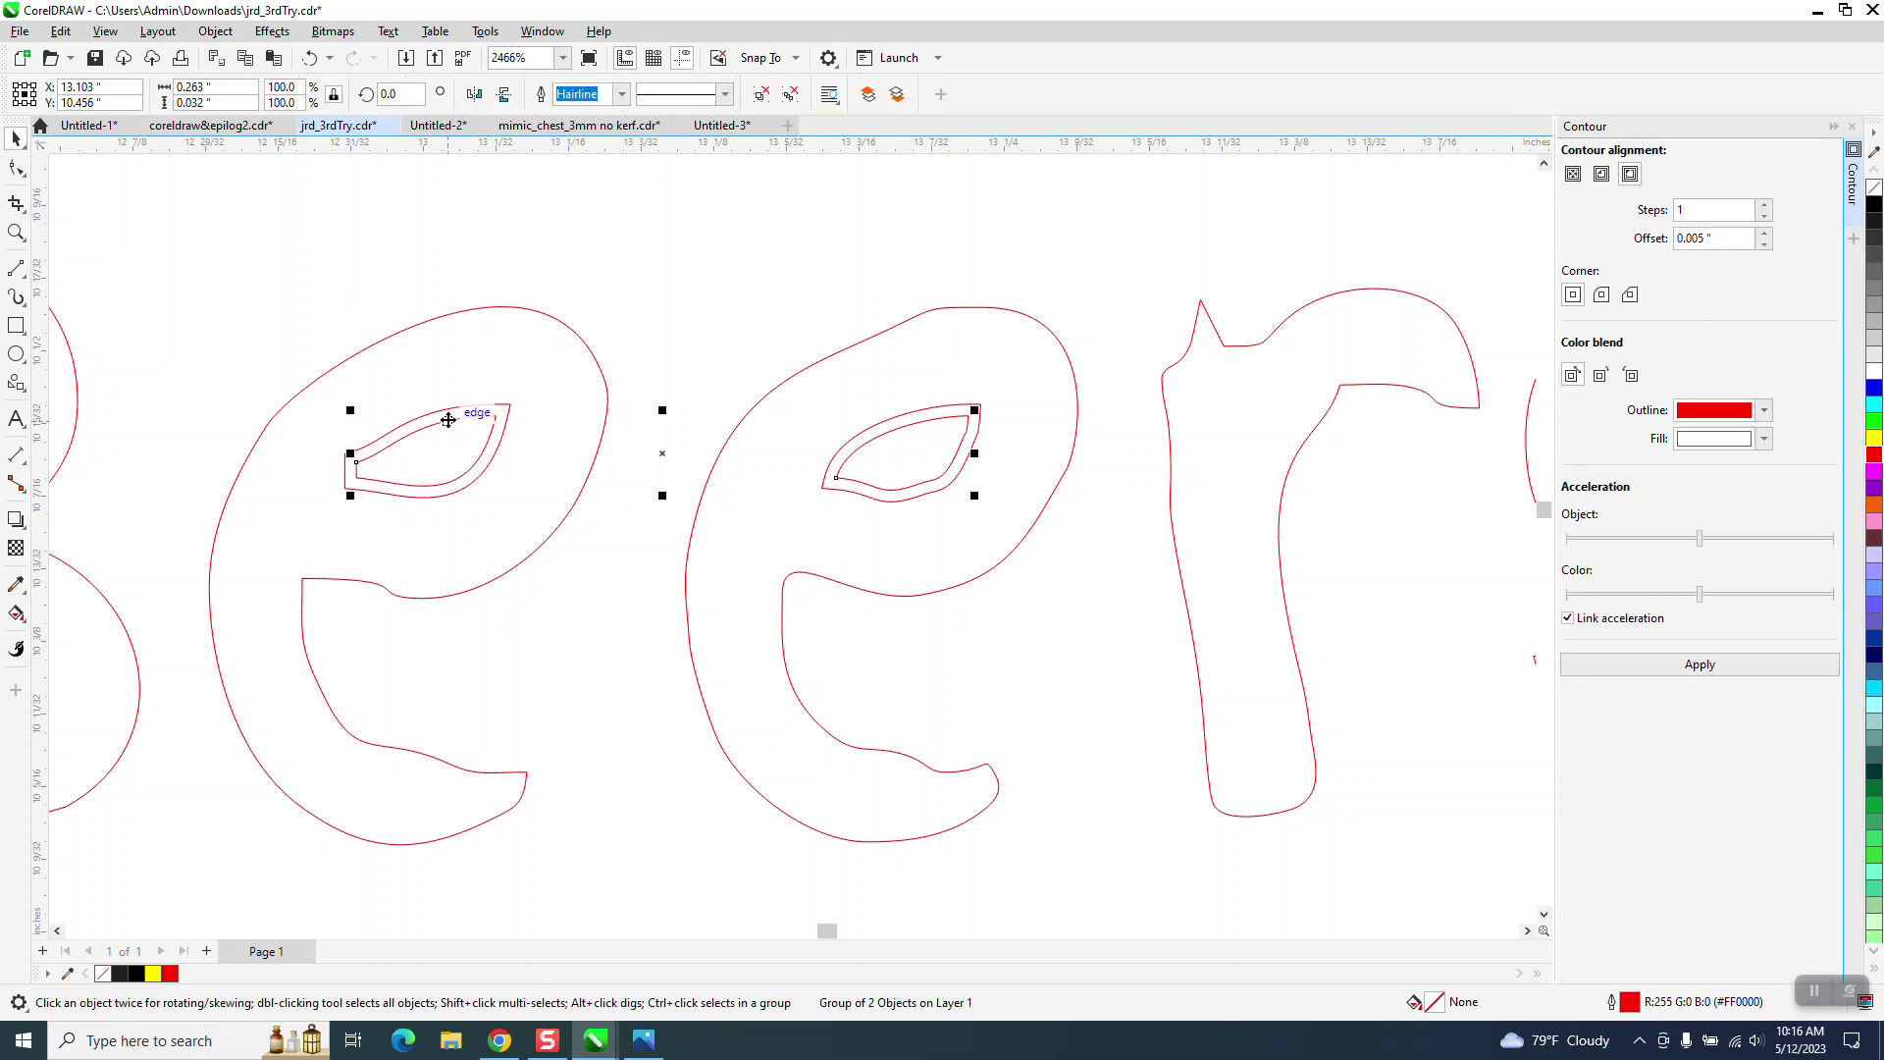
key(Delete)
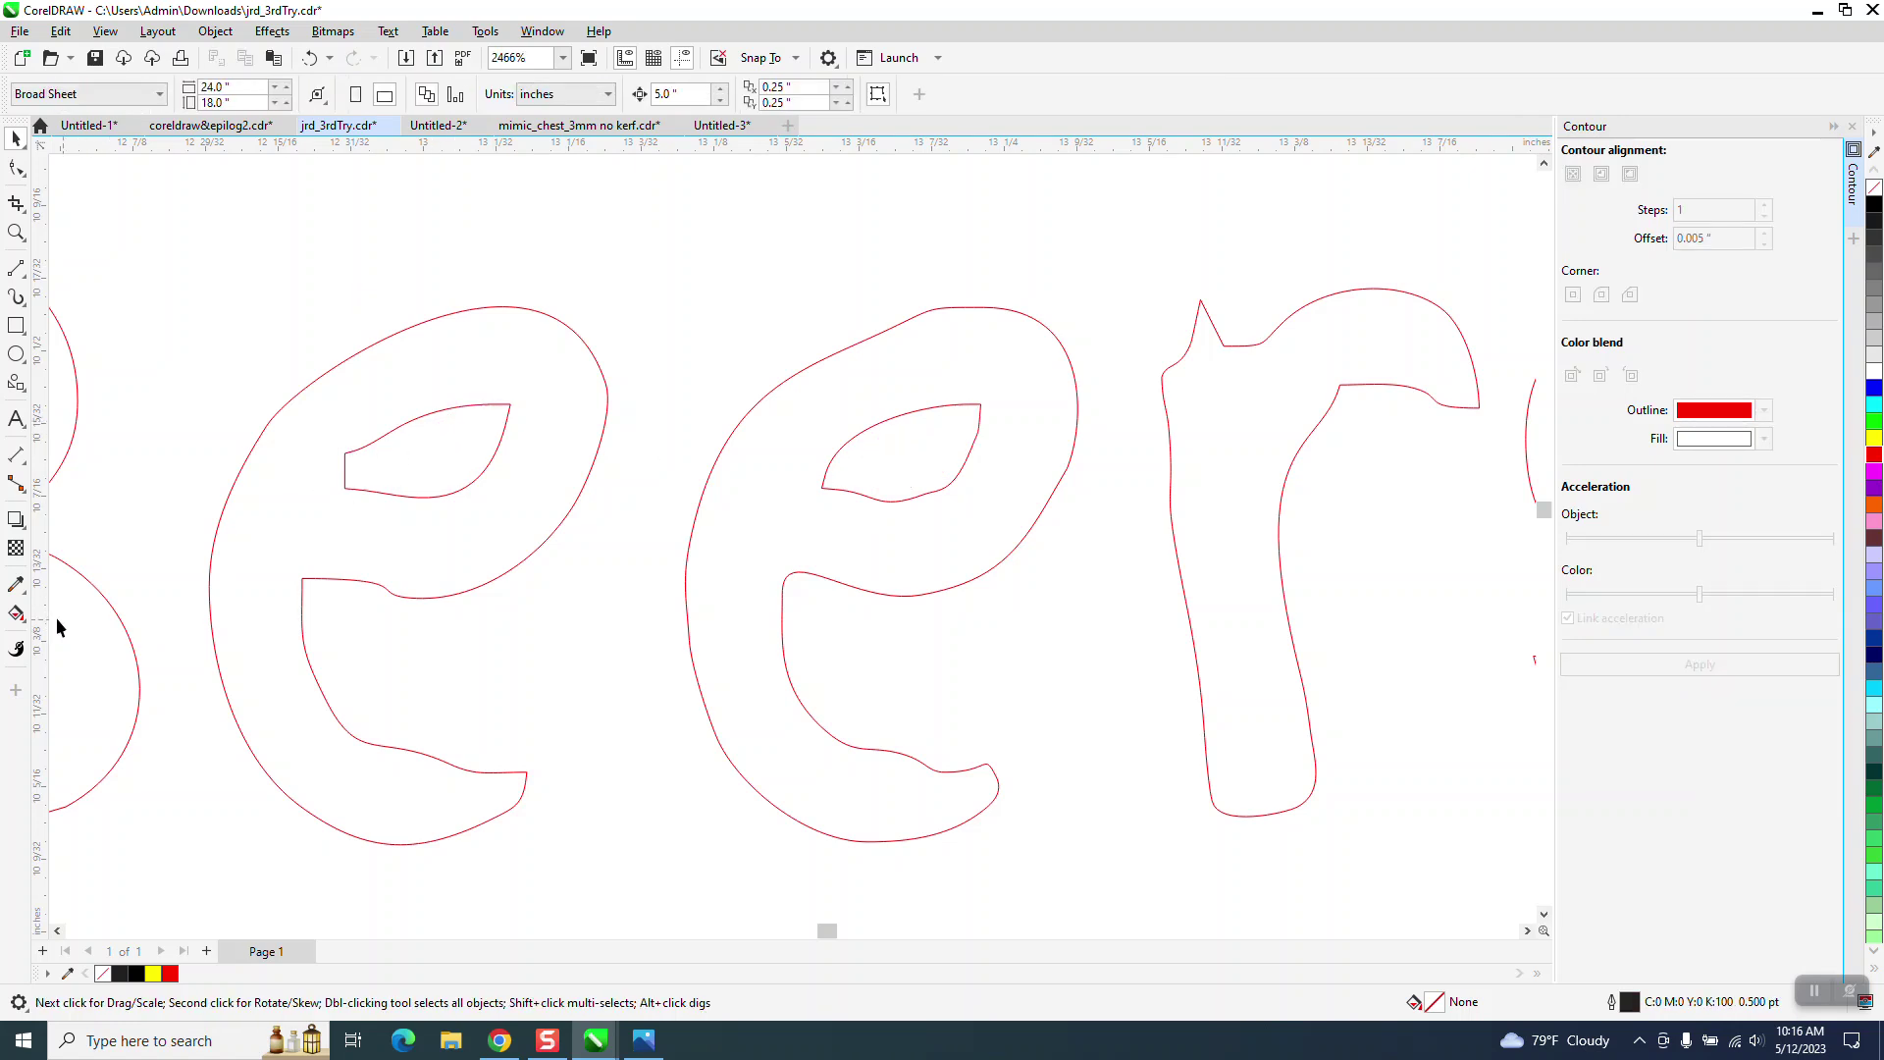
click(16, 613)
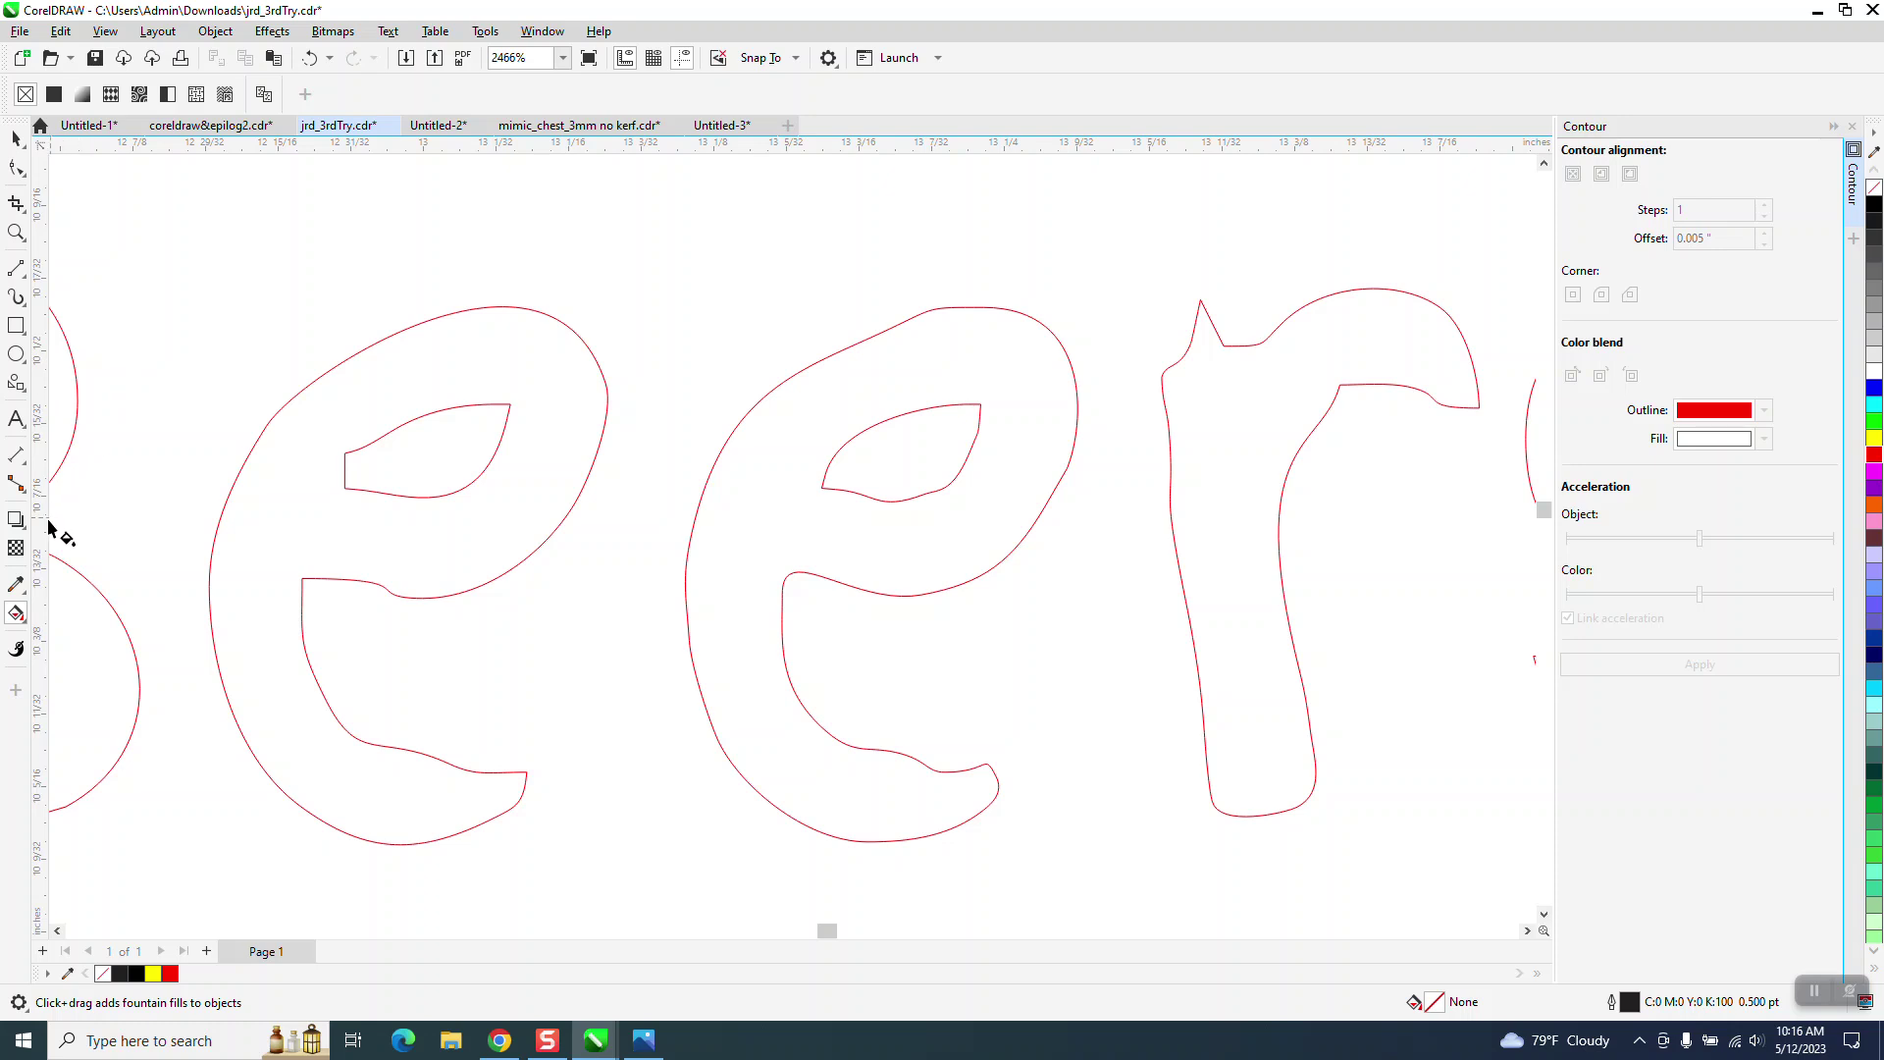
- Set Smart Fill to black with no outline and fill every letter of 'and Beers'
click(27, 621)
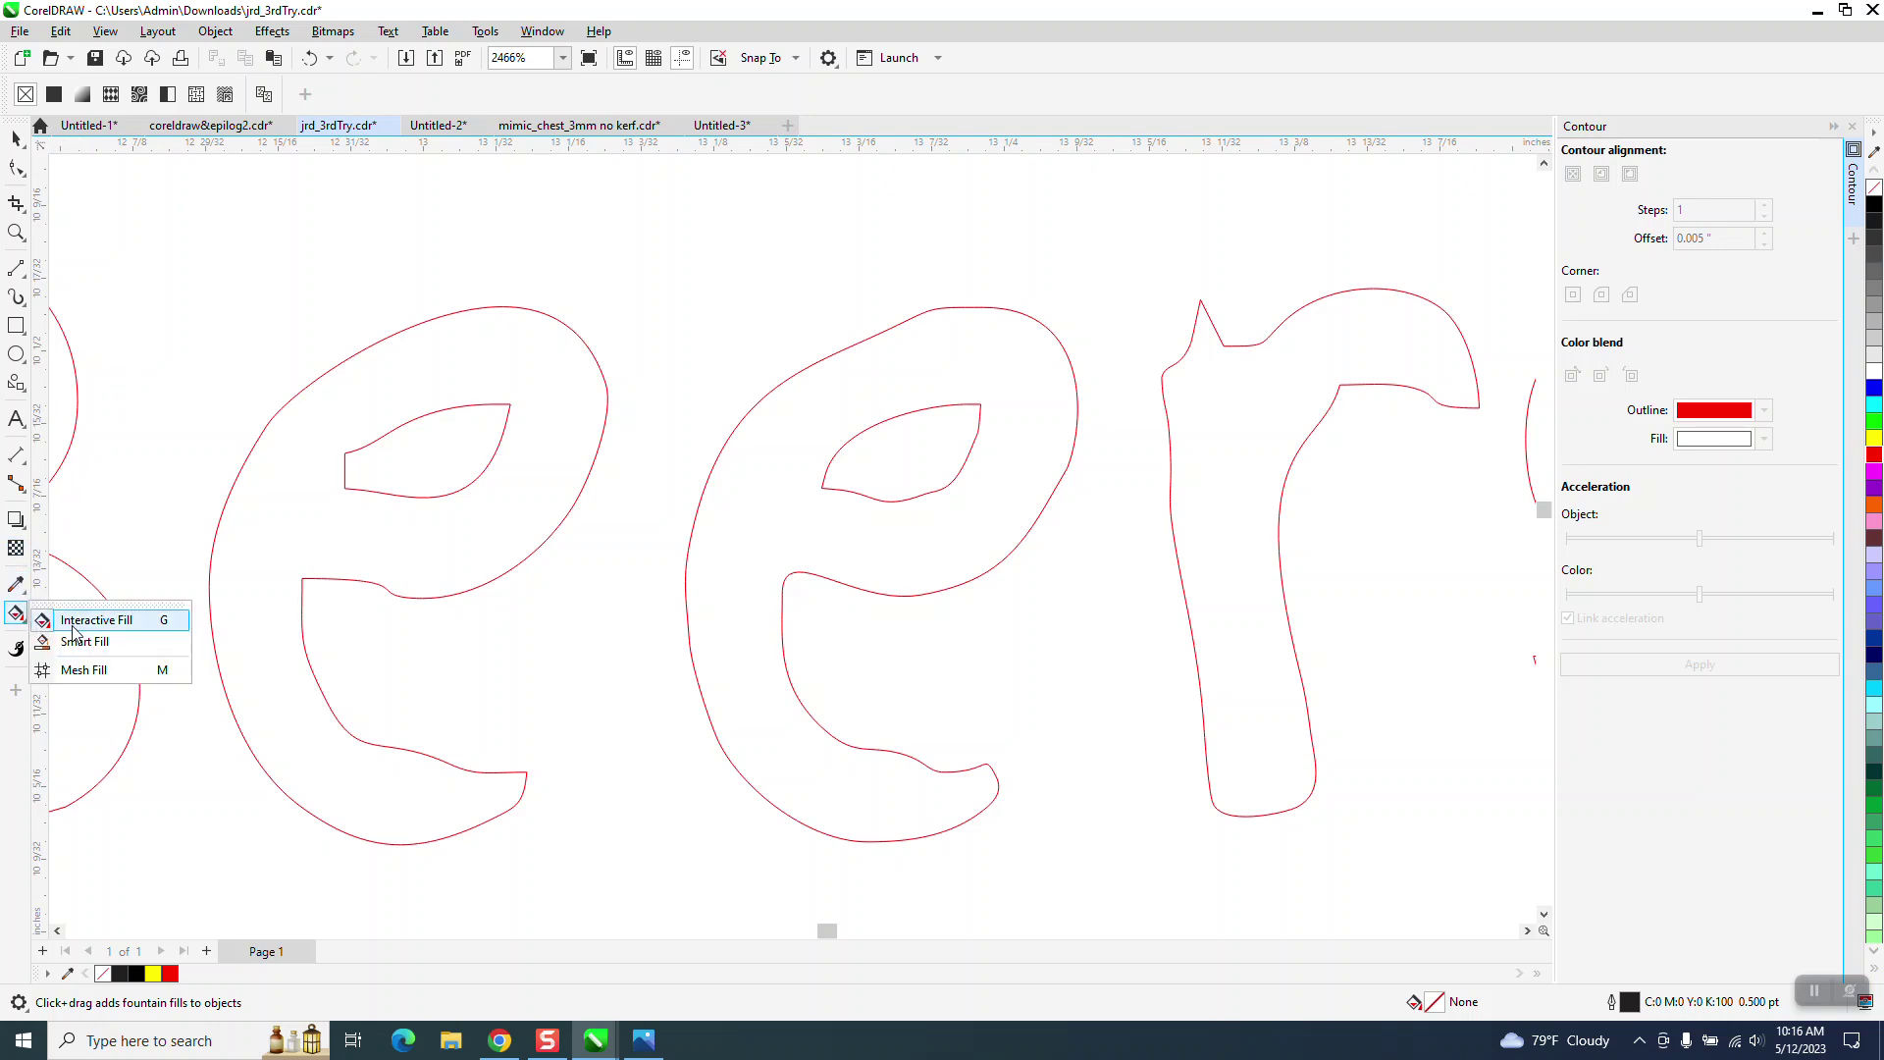
click(81, 644)
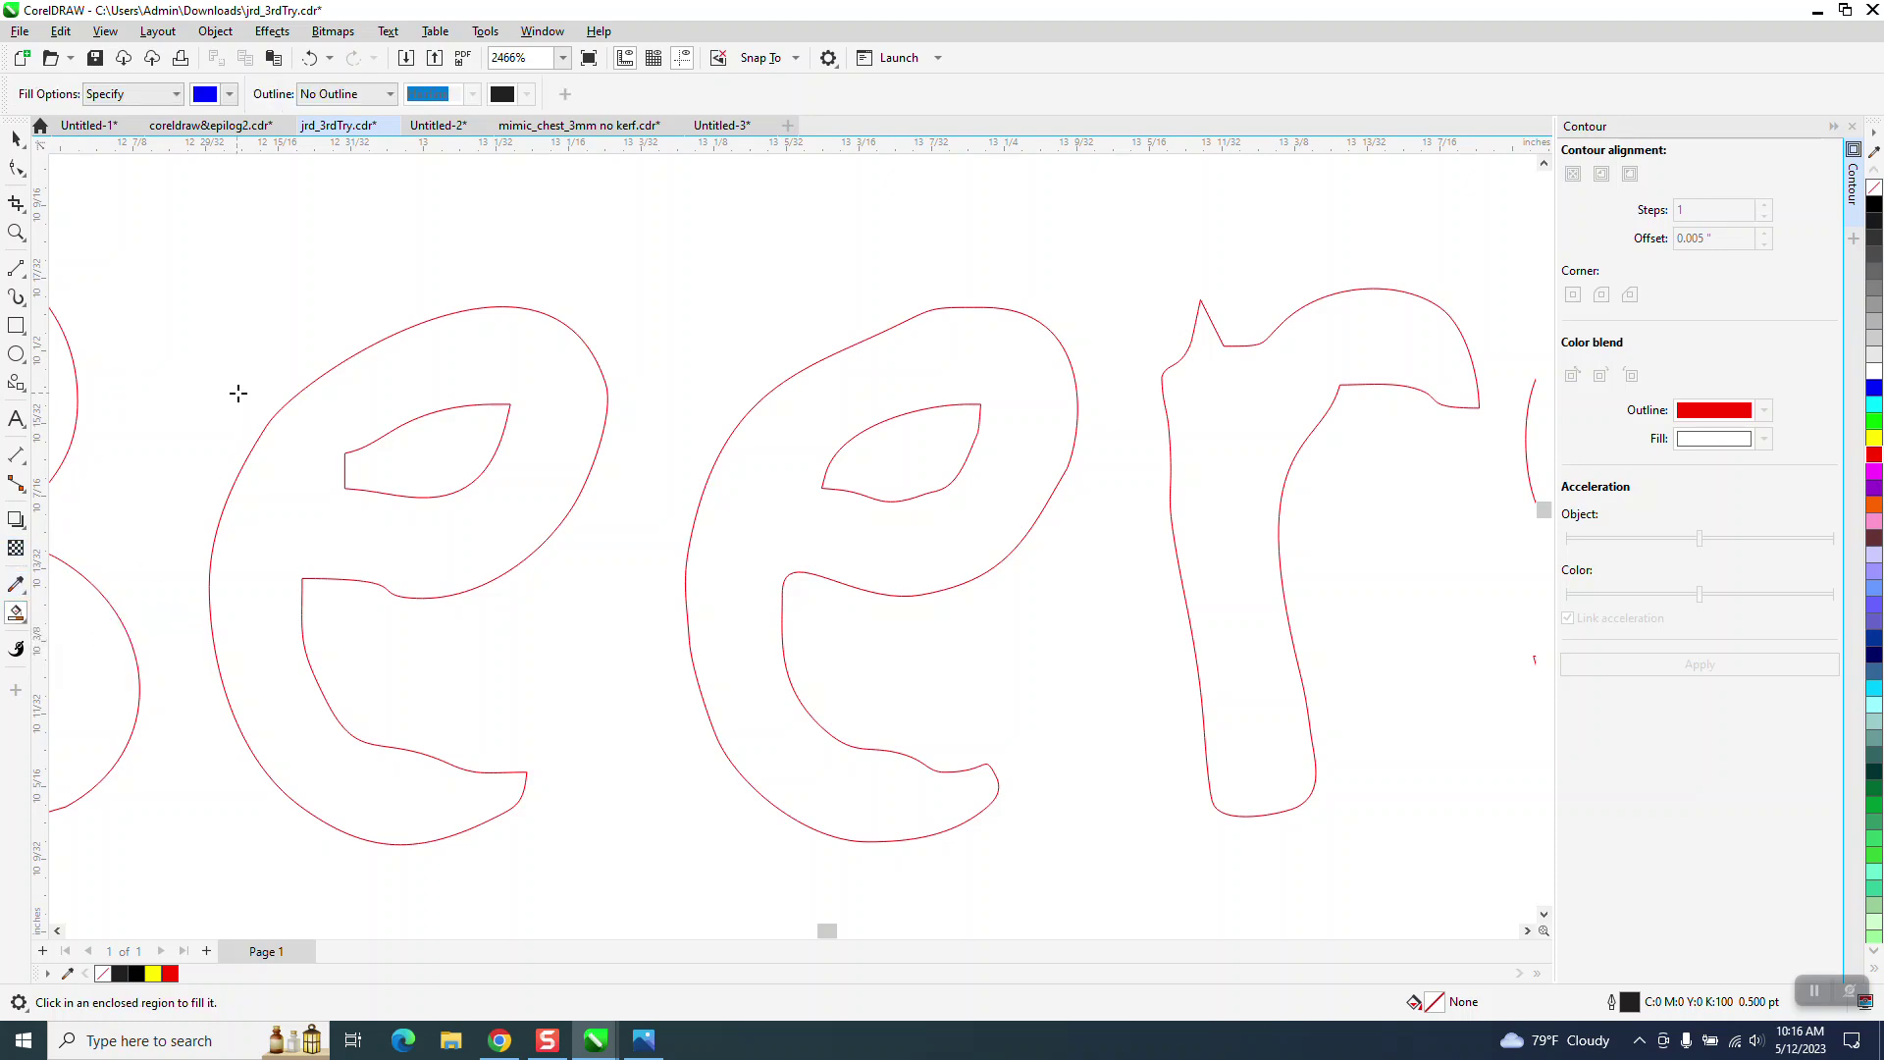
click(228, 94)
click(222, 198)
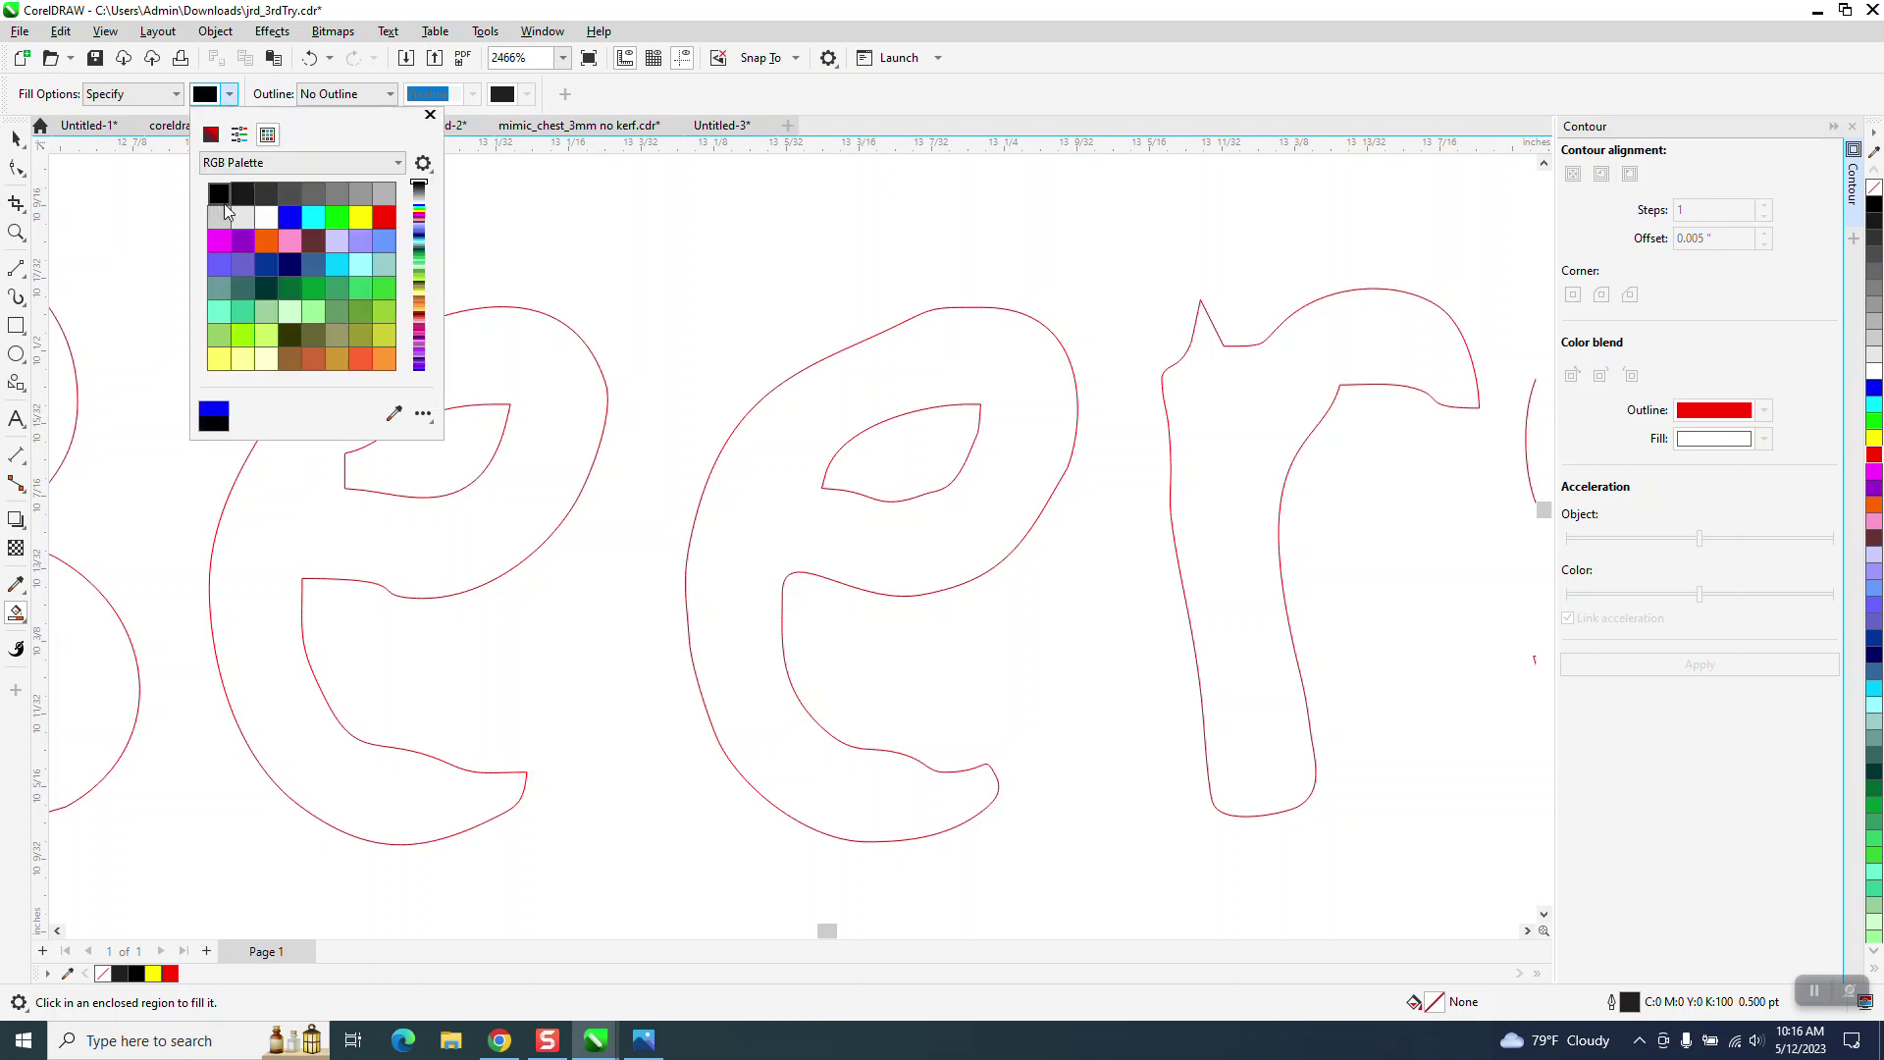
click(575, 379)
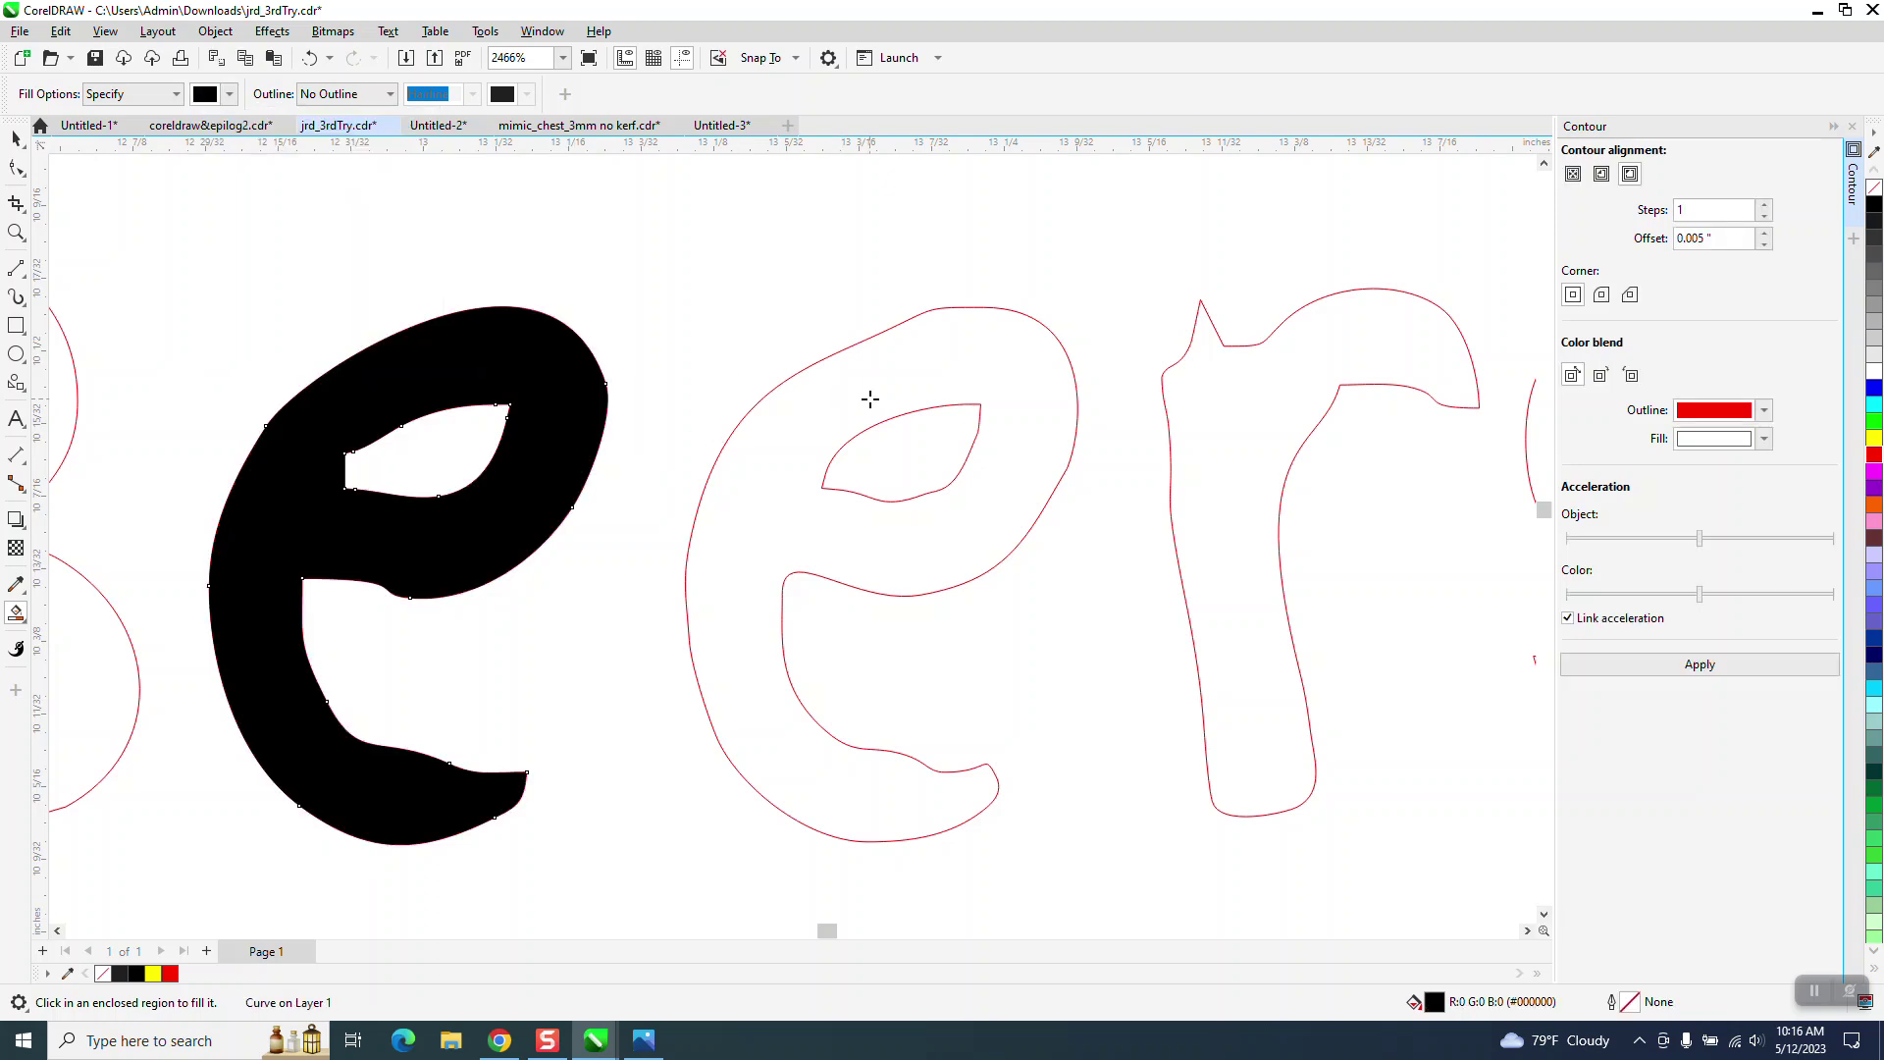
click(870, 398)
scroll(794, 423, down, 2)
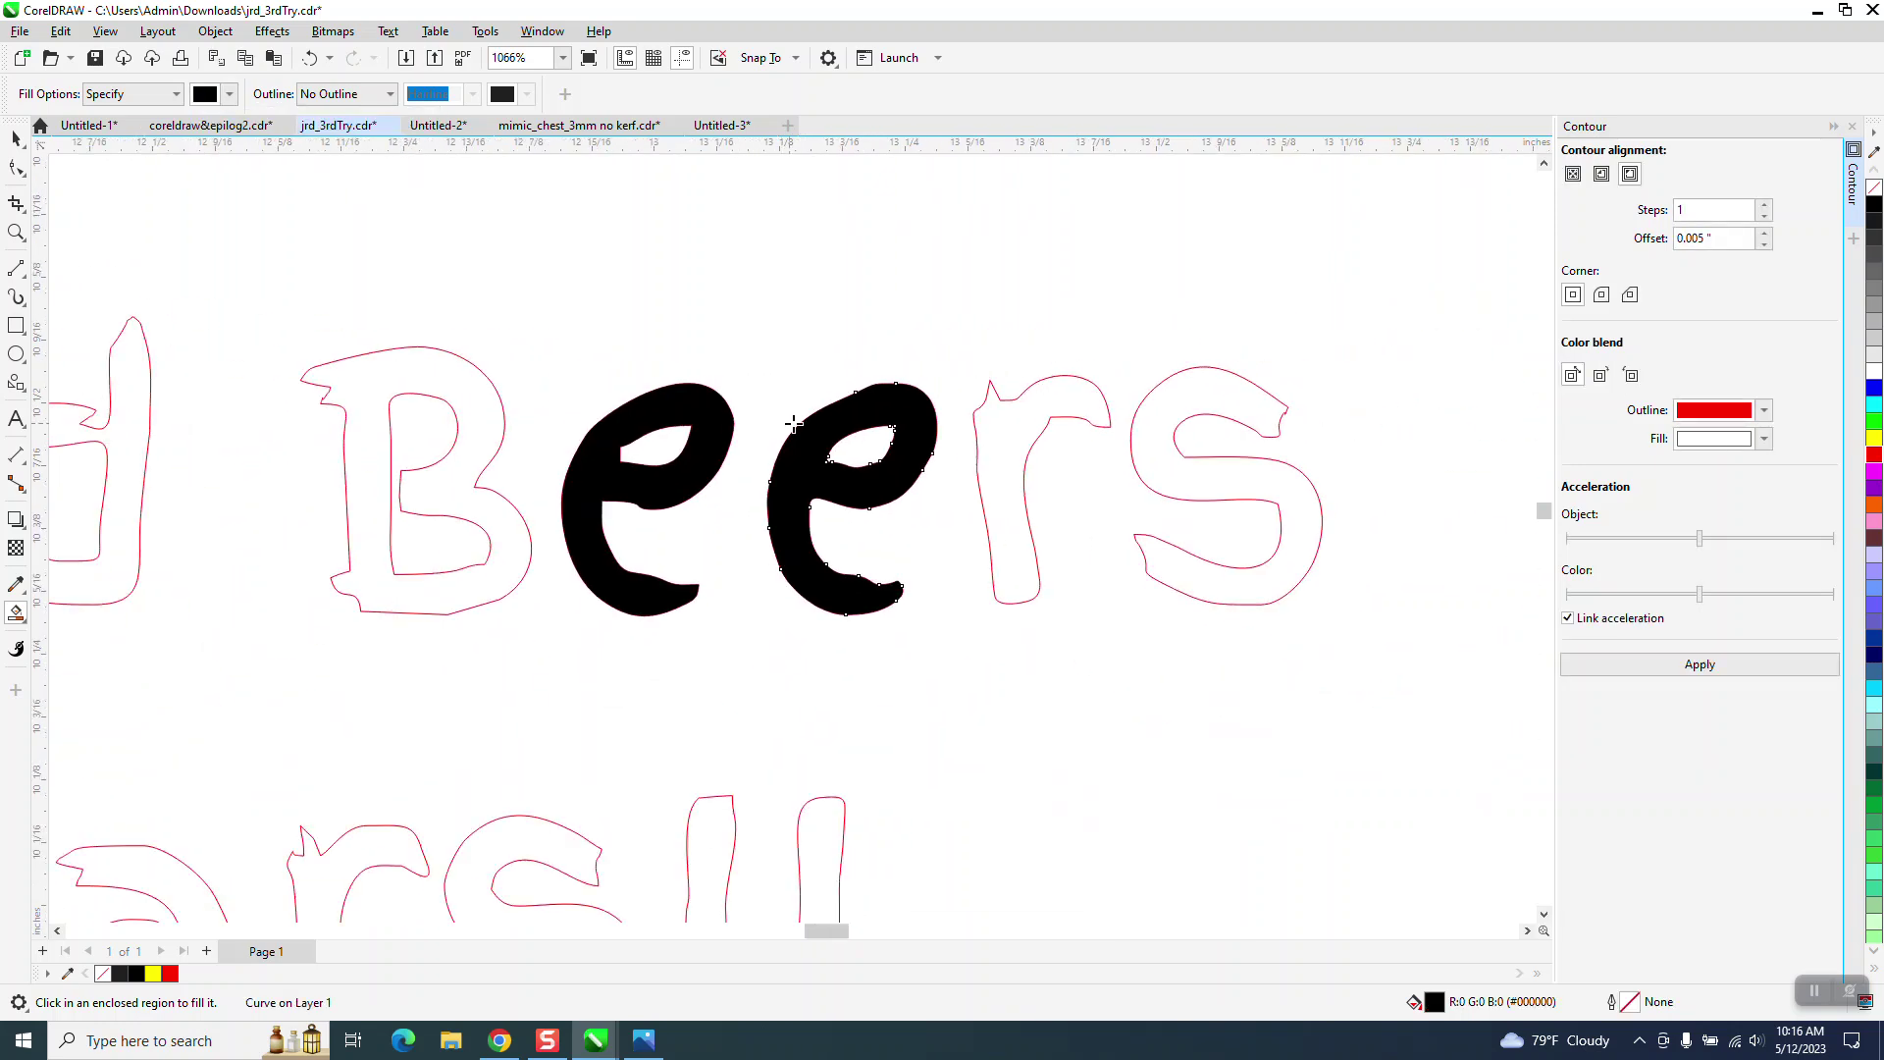
click(1241, 400)
click(1086, 398)
click(460, 373)
scroll(460, 373, down, 2)
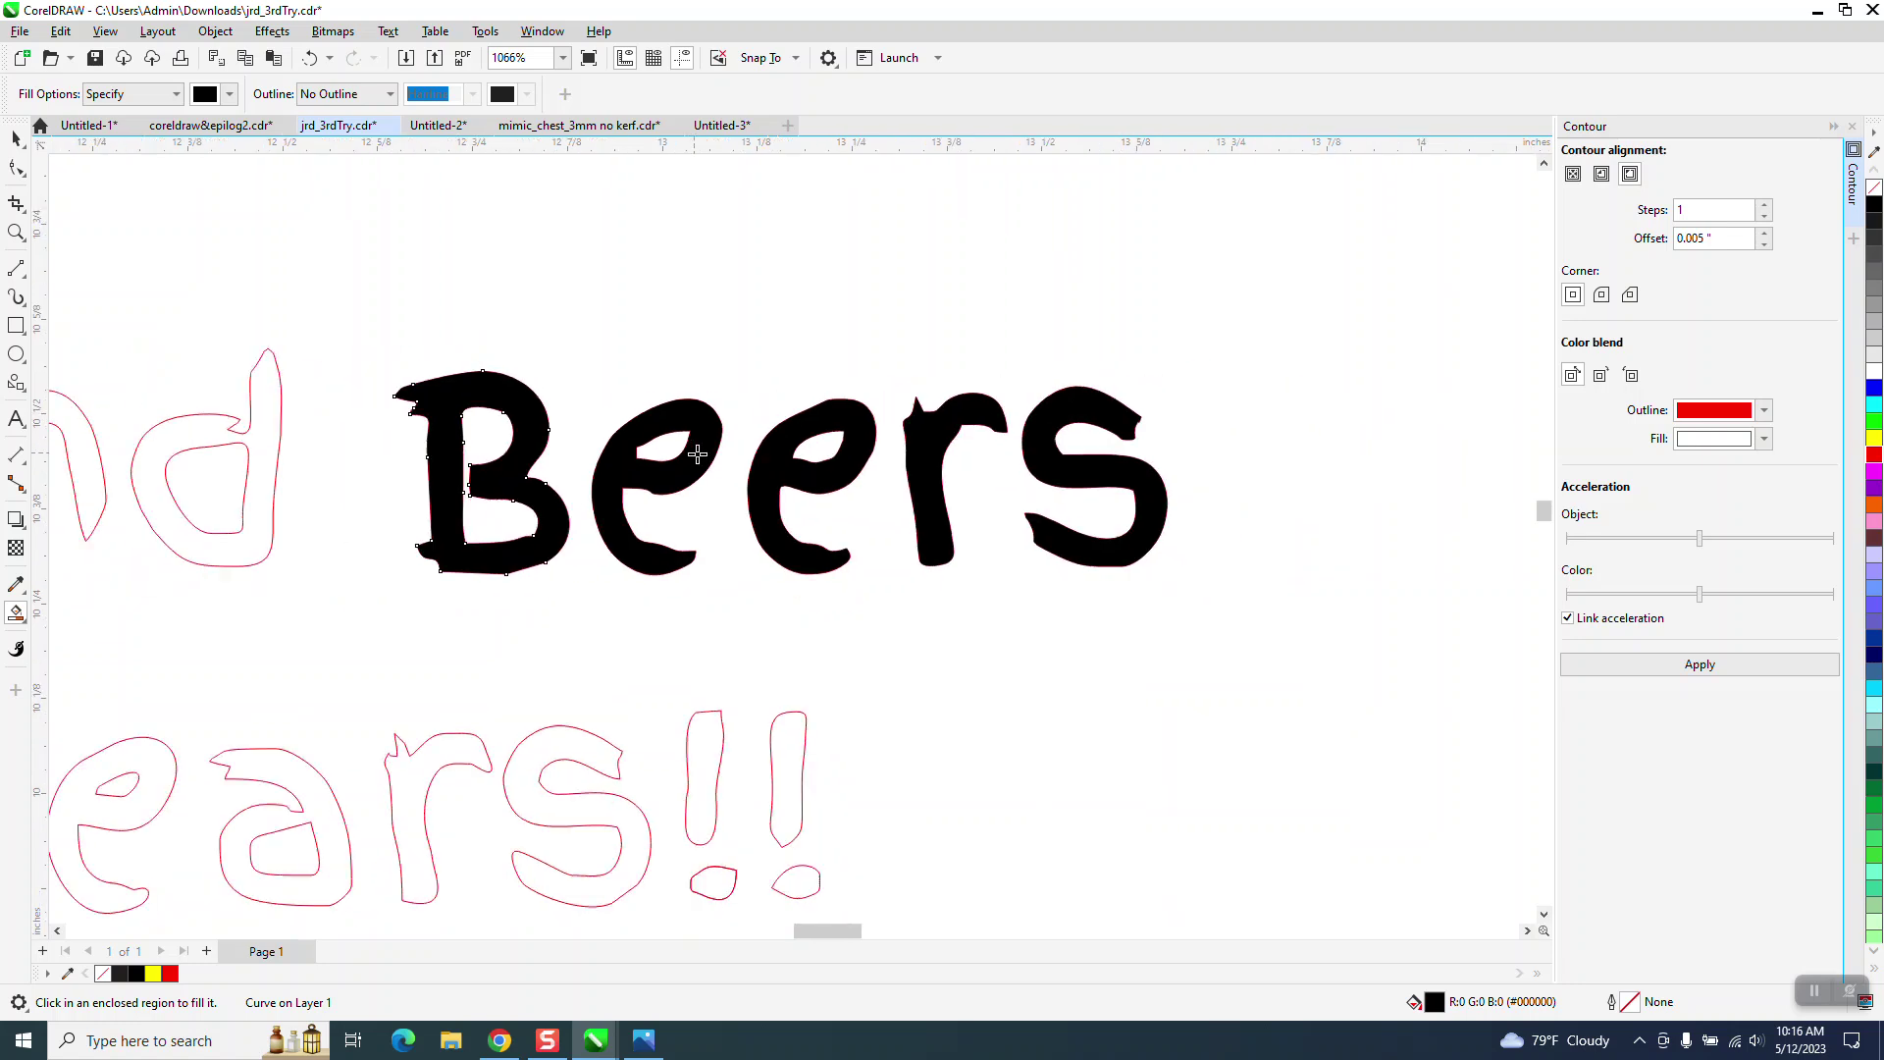
click(413, 440)
click(287, 440)
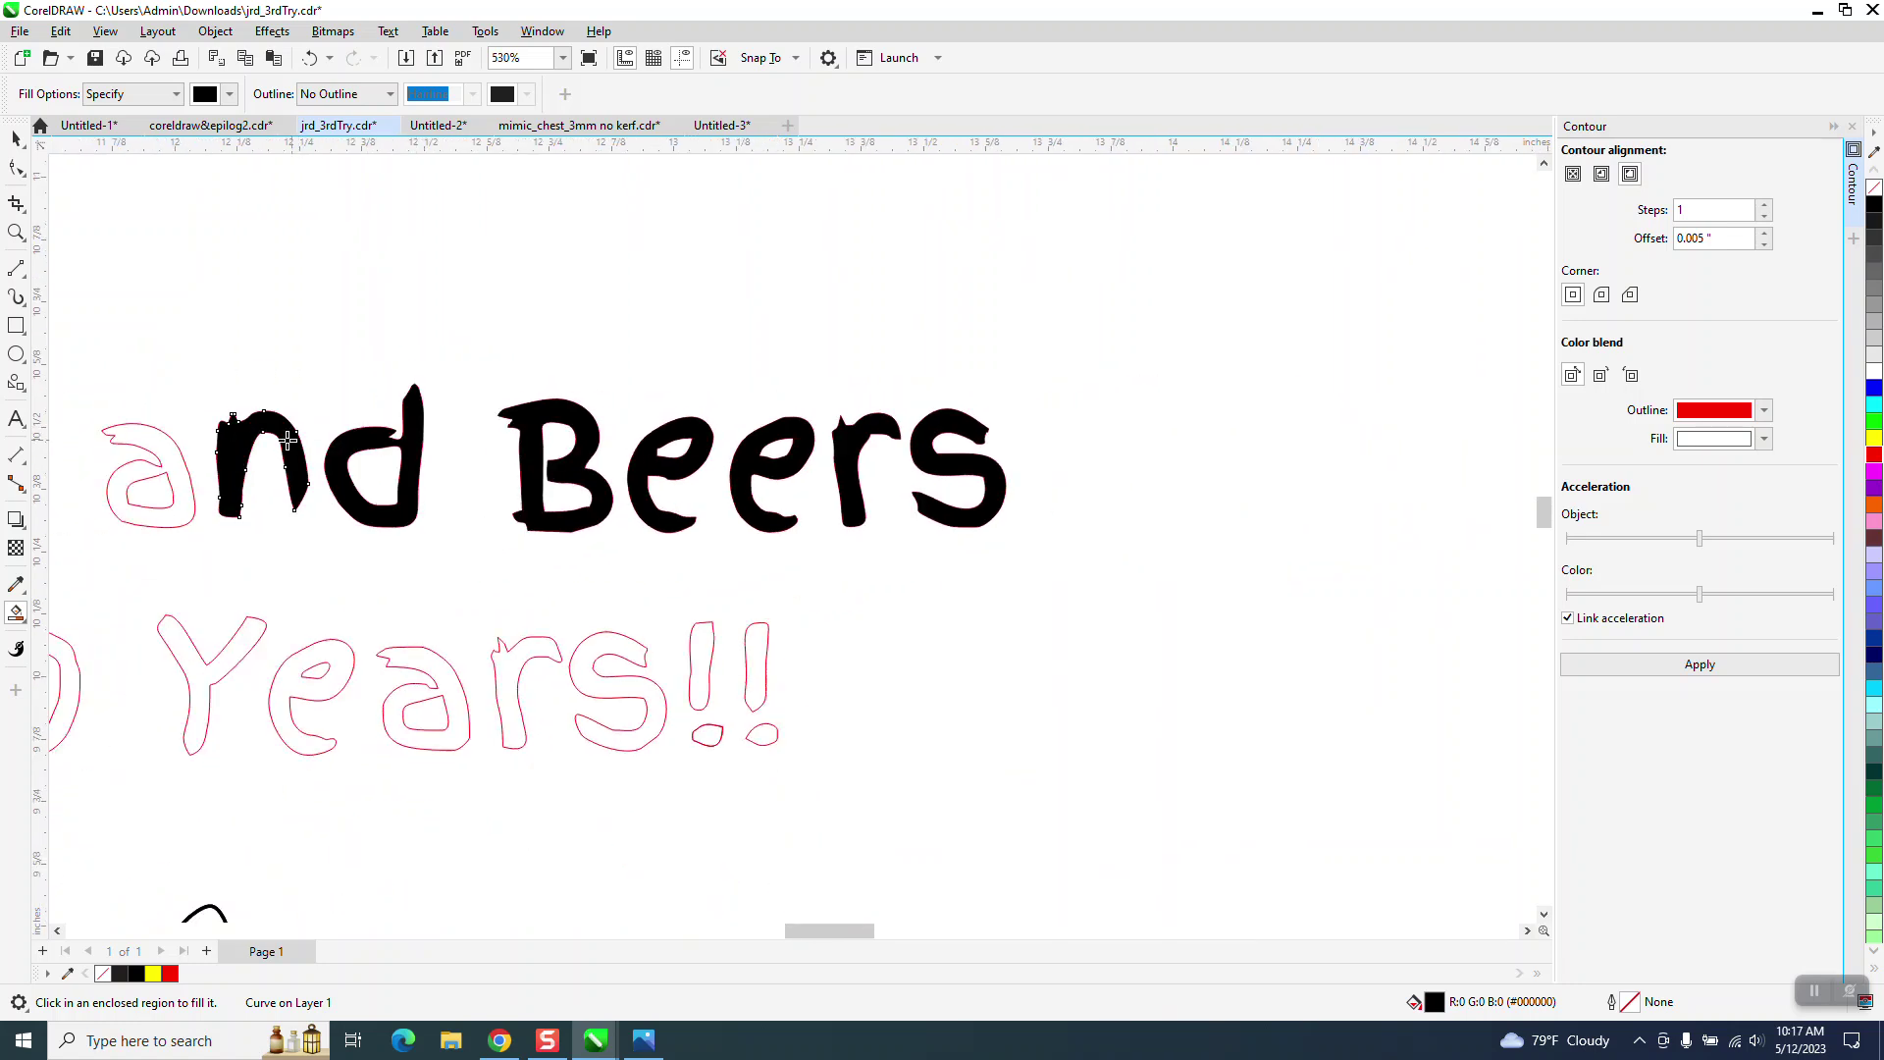
click(172, 449)
- Zoom into Cheers and smart-fill its C, h, r and s black
scroll(687, 510, down, 2)
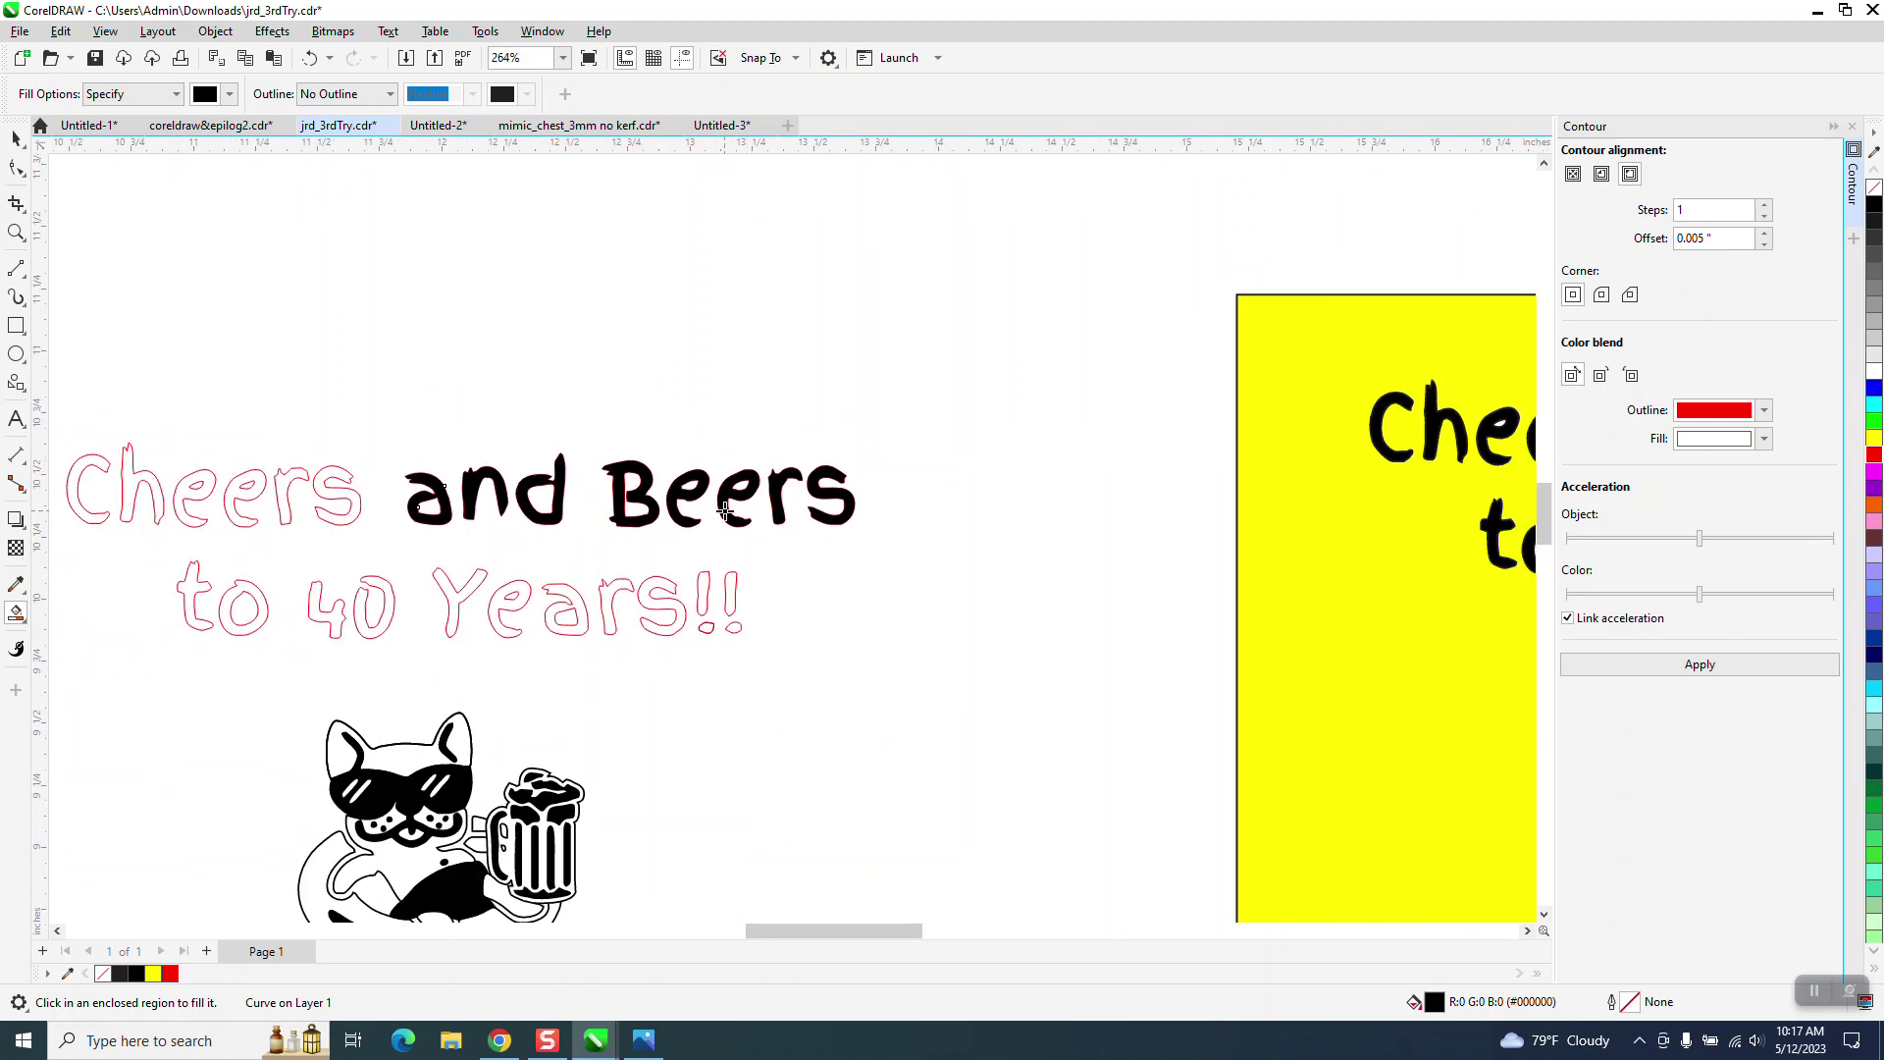
key(z)
drag(69, 440, 410, 586)
click(16, 648)
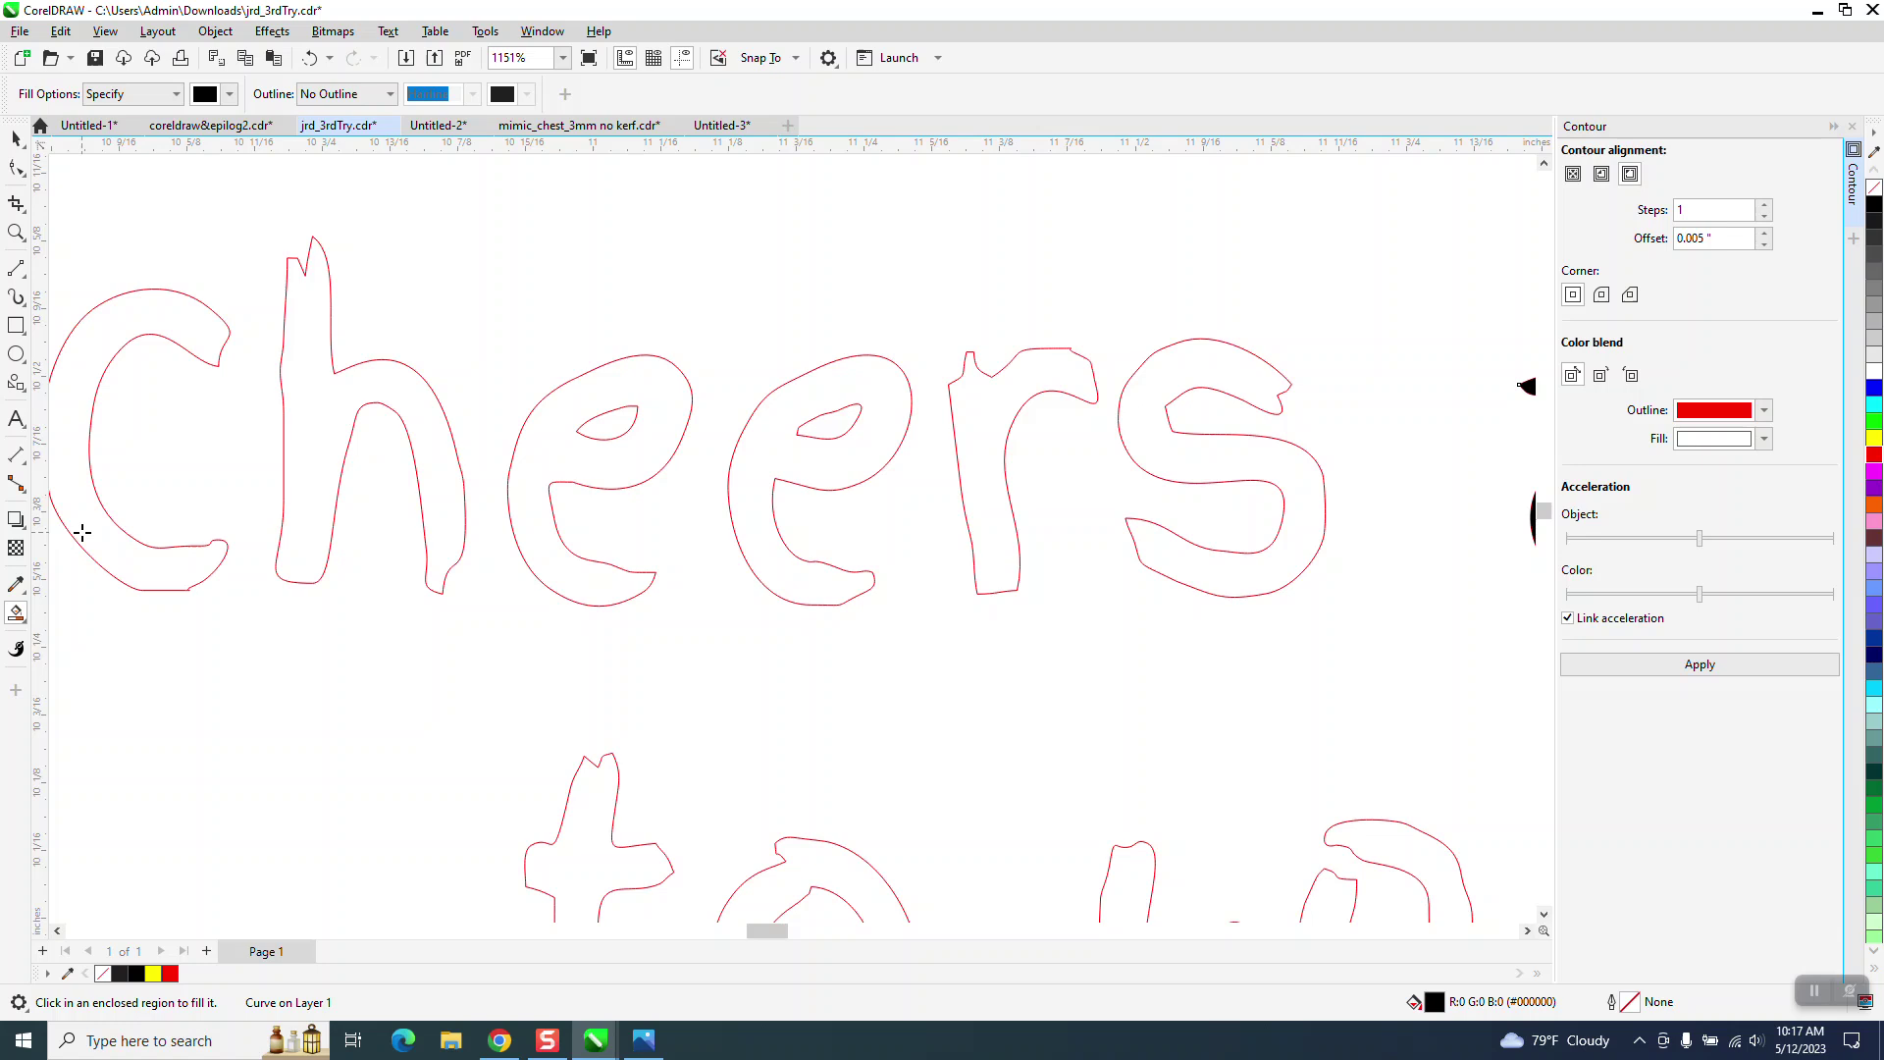
click(81, 533)
click(324, 450)
click(980, 476)
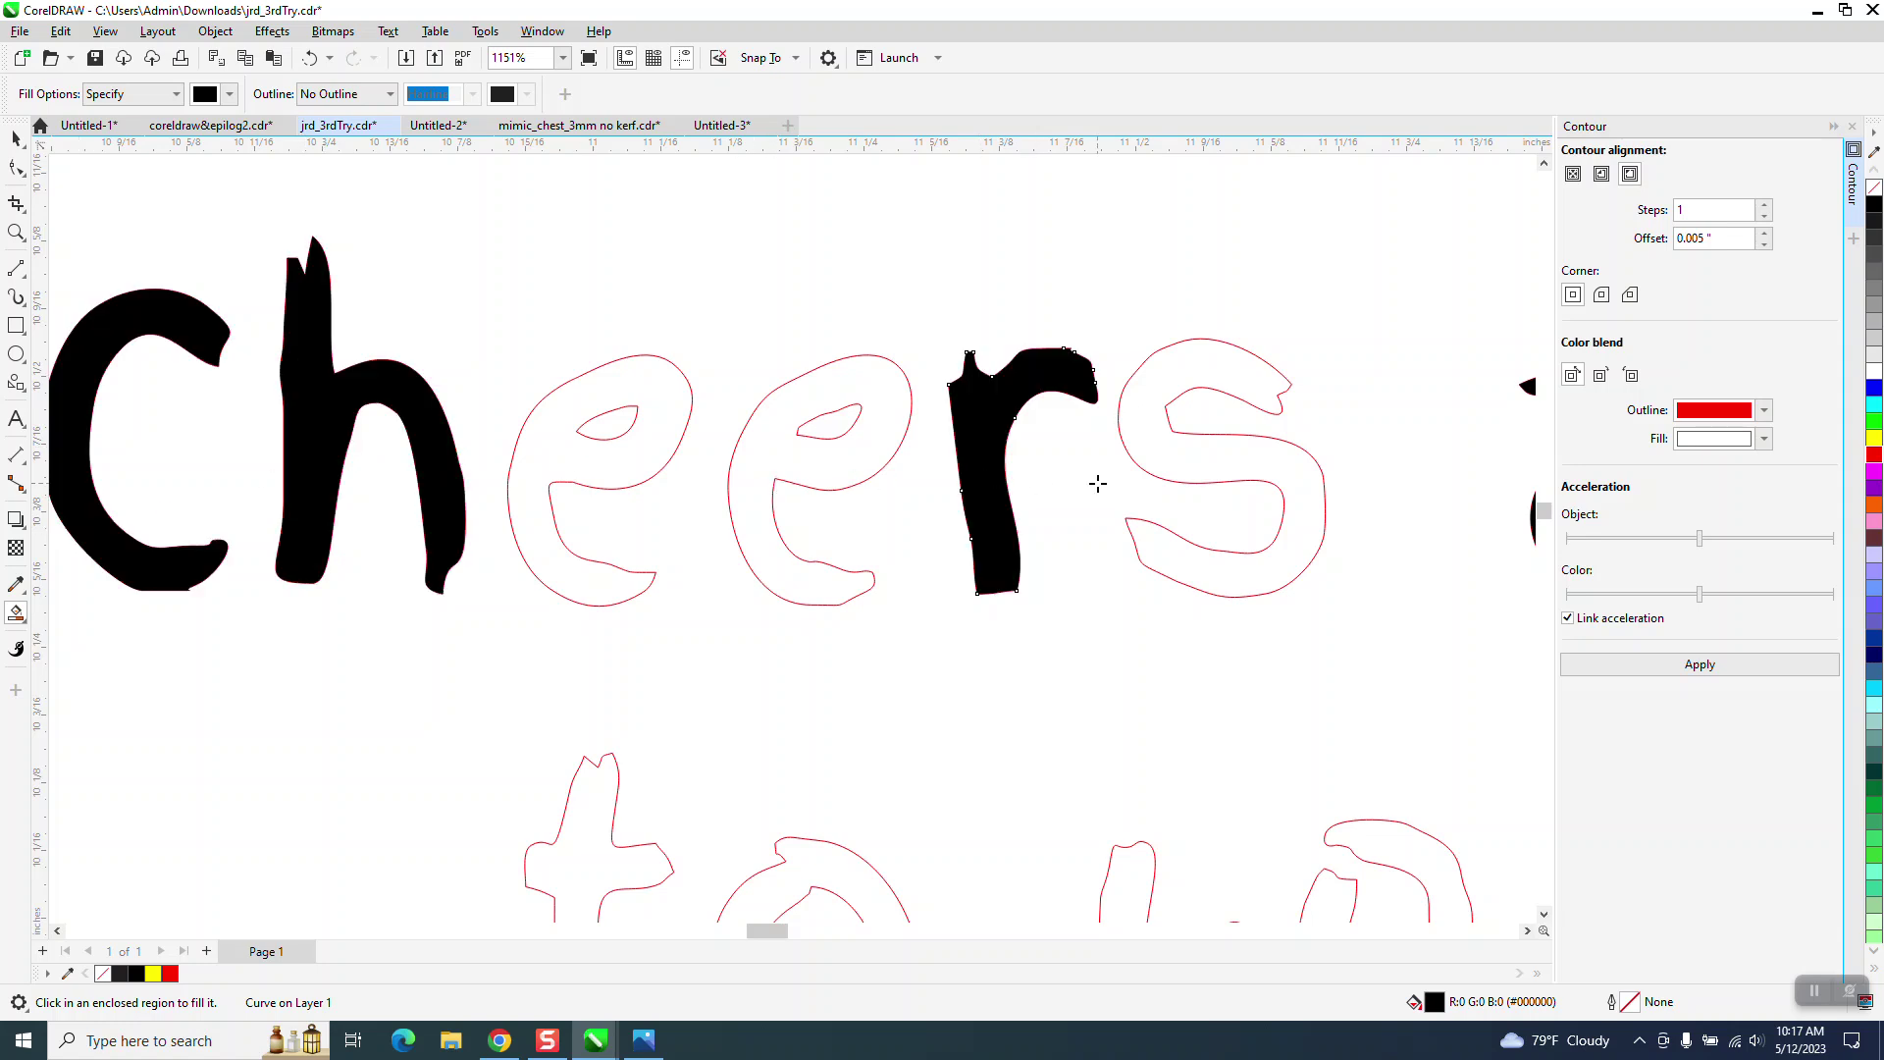
click(1146, 468)
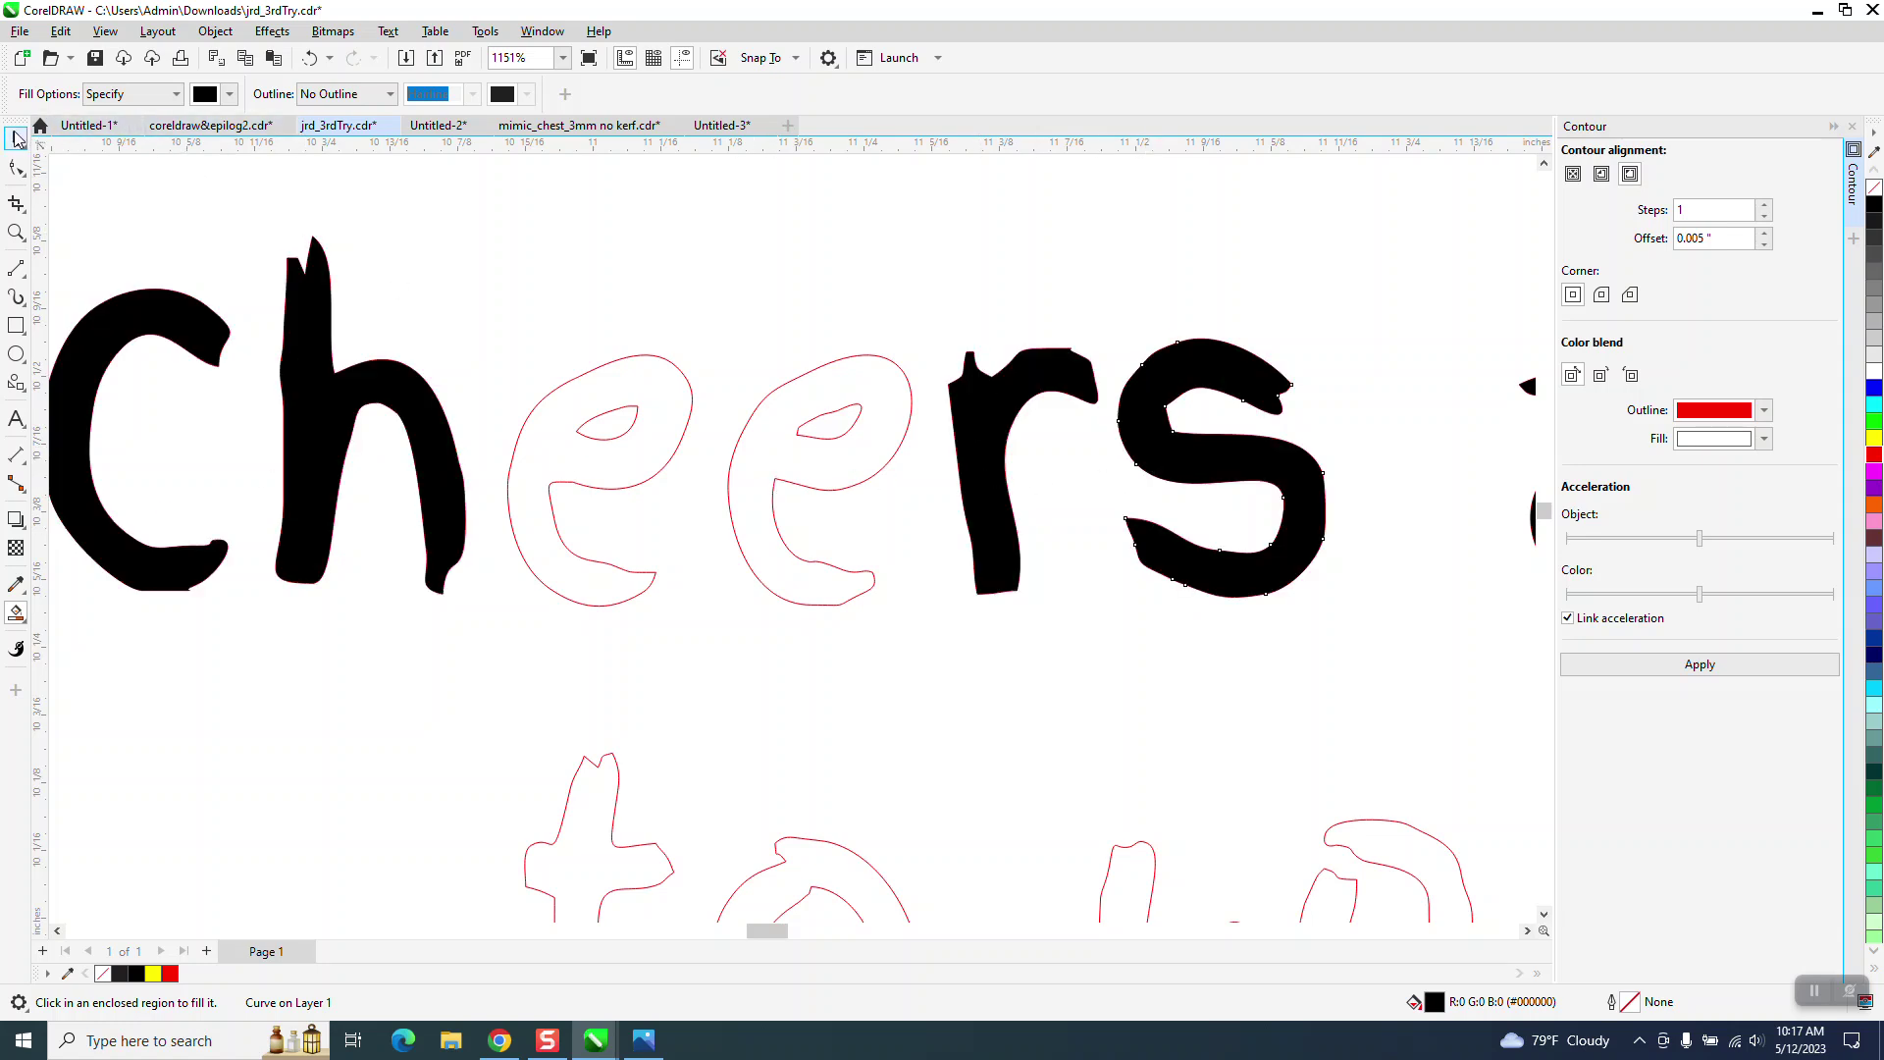
click(16, 138)
- Group the holes of both Cheers e's and add an outside contour around them
click(563, 390)
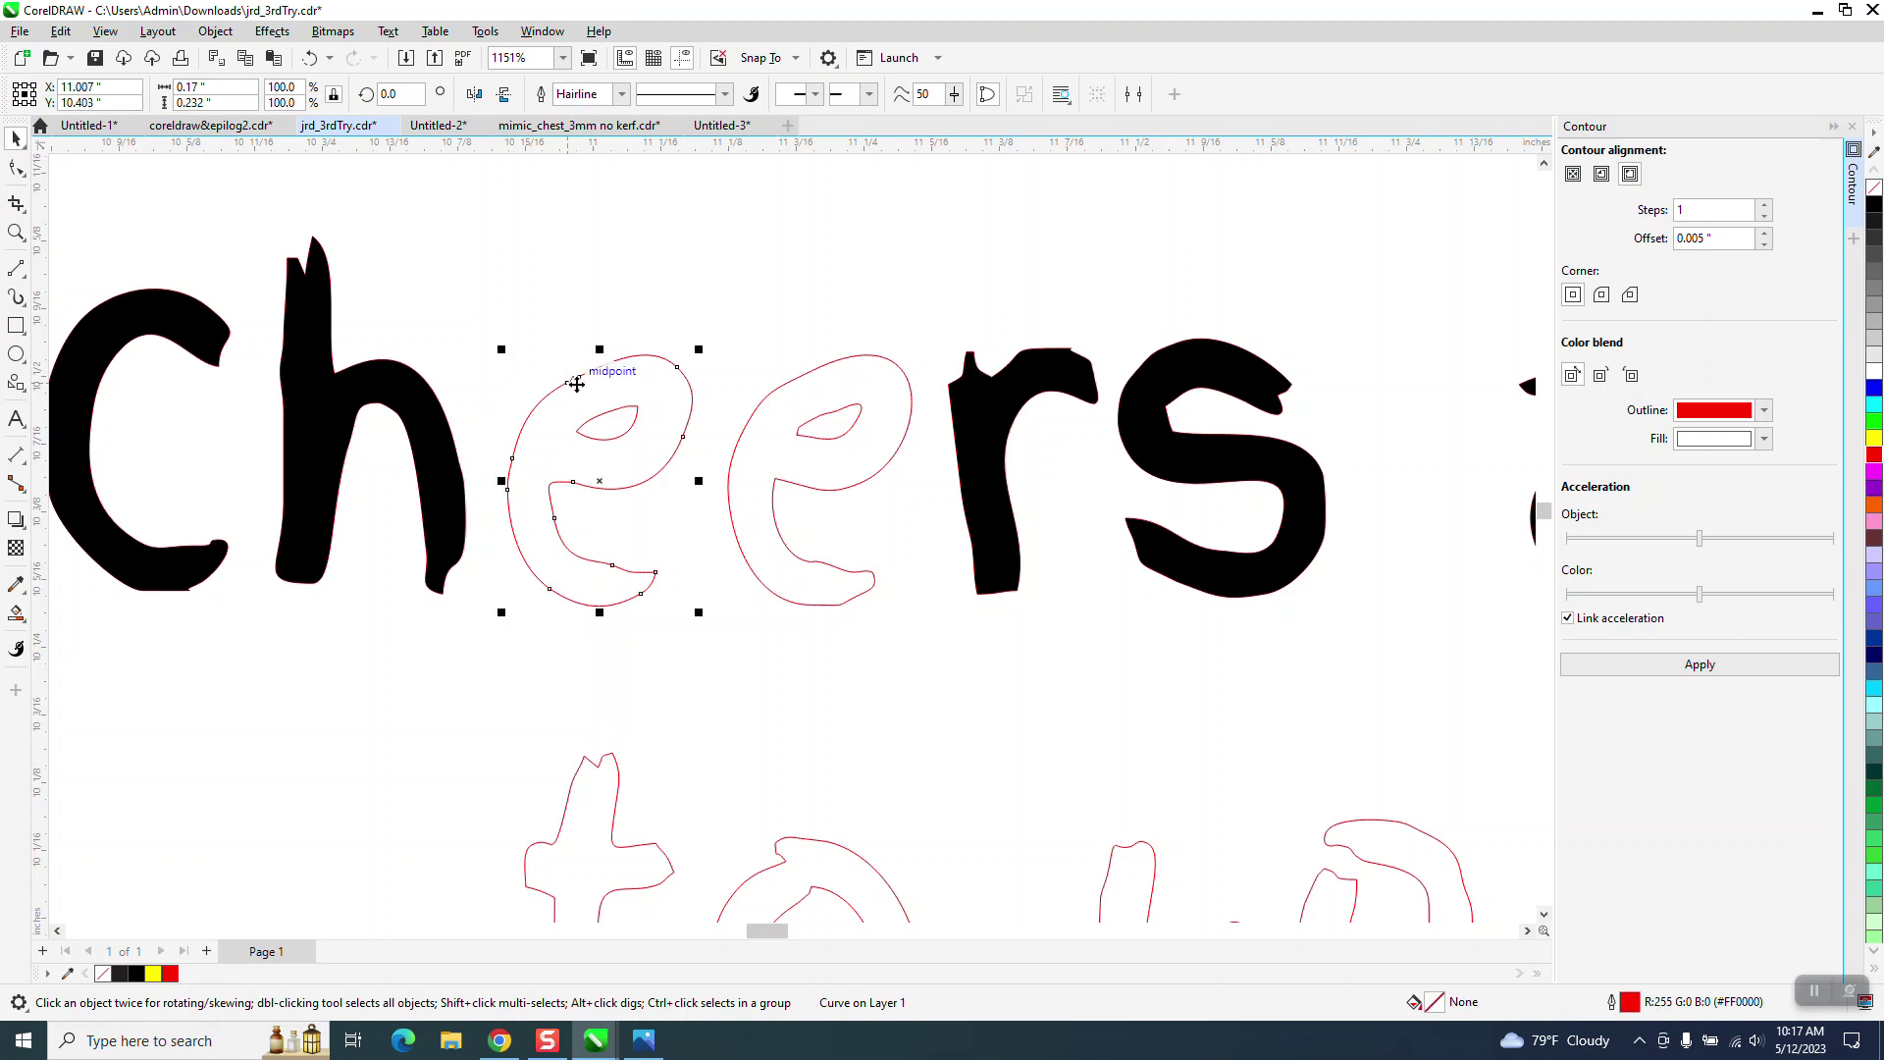
click(565, 349)
drag(525, 458, 844, 467)
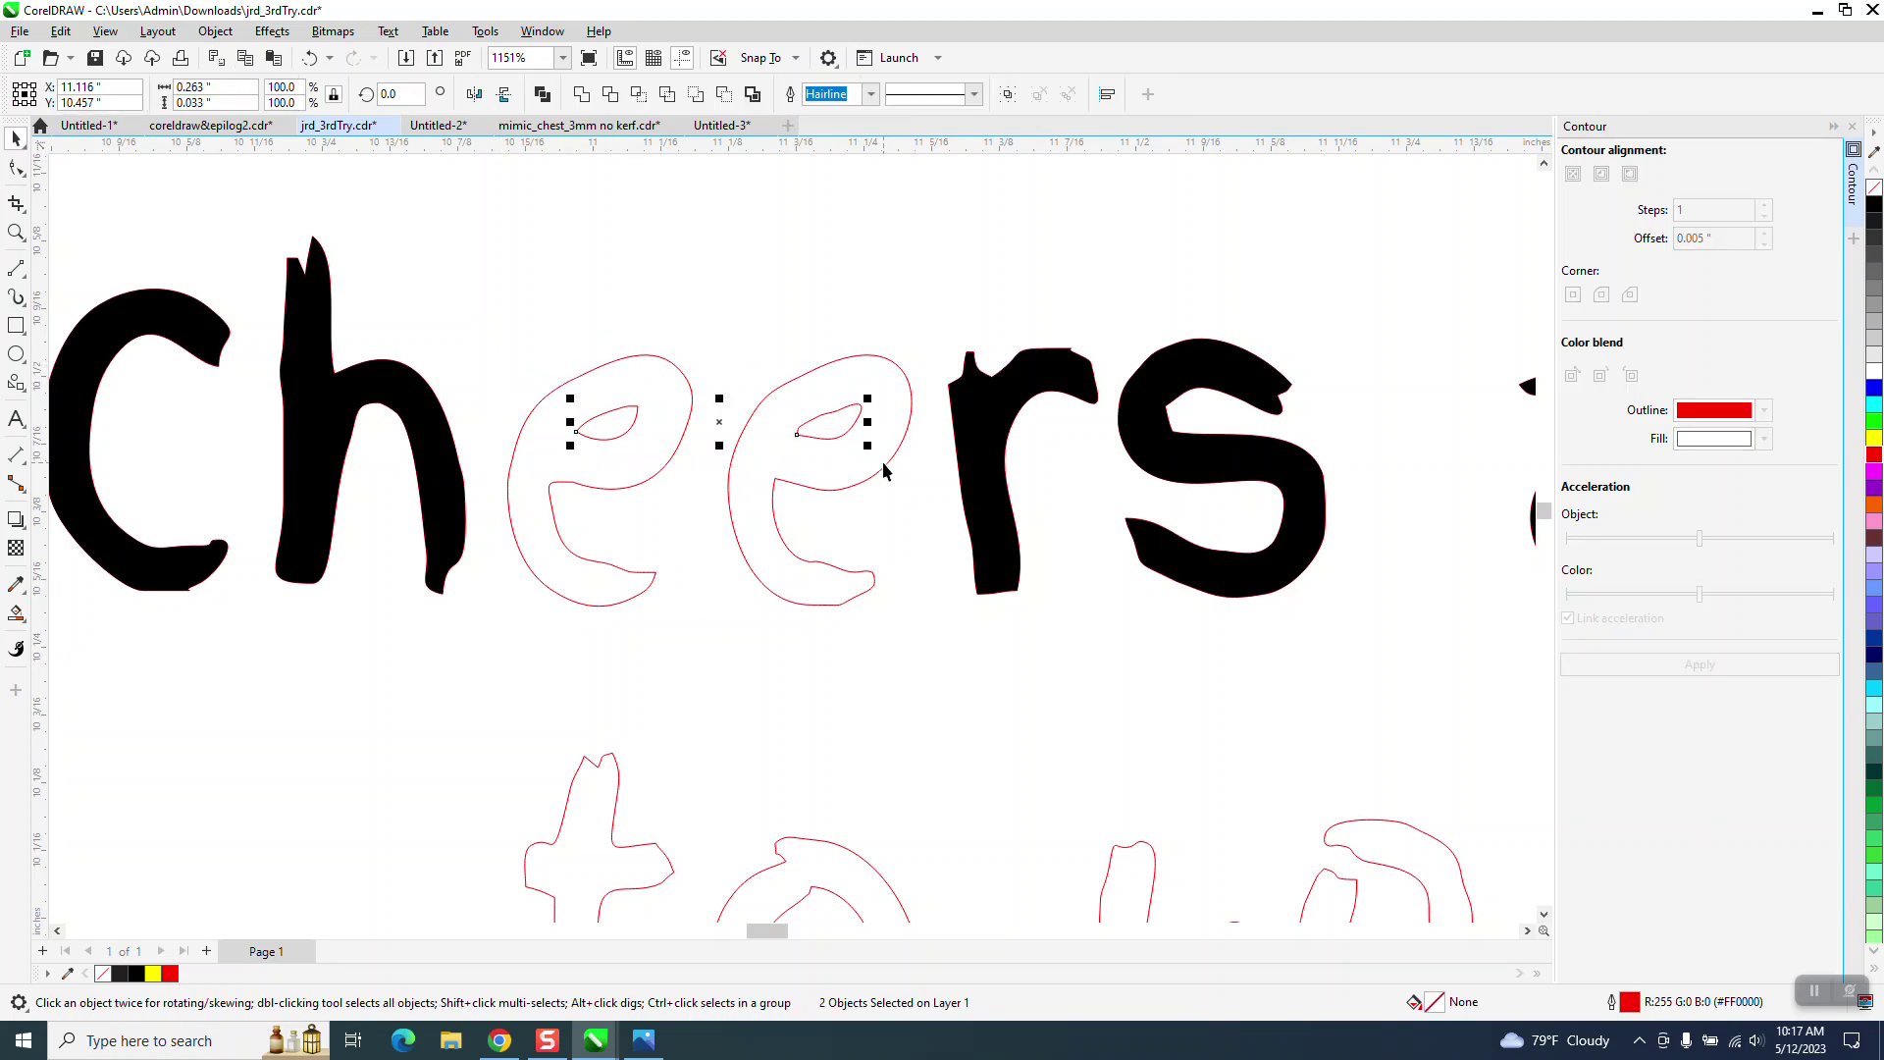
key(ctrl+g)
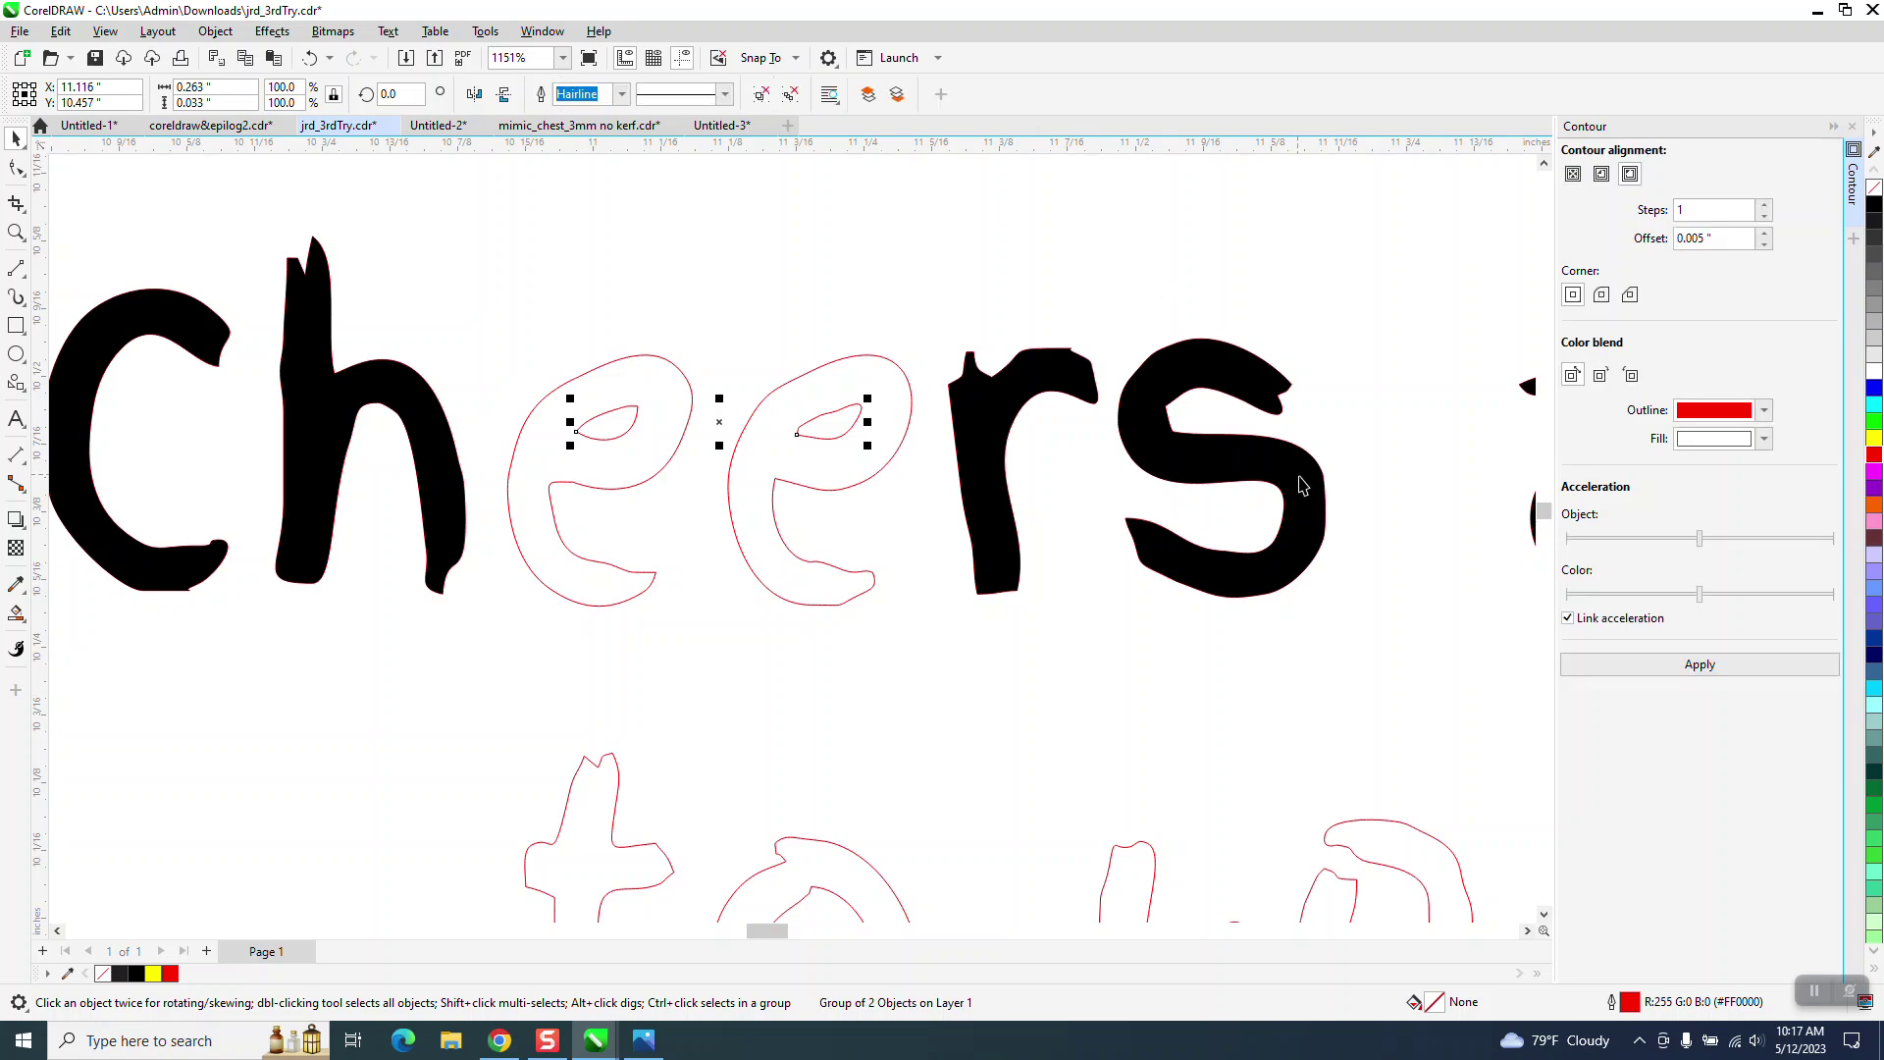
click(1720, 666)
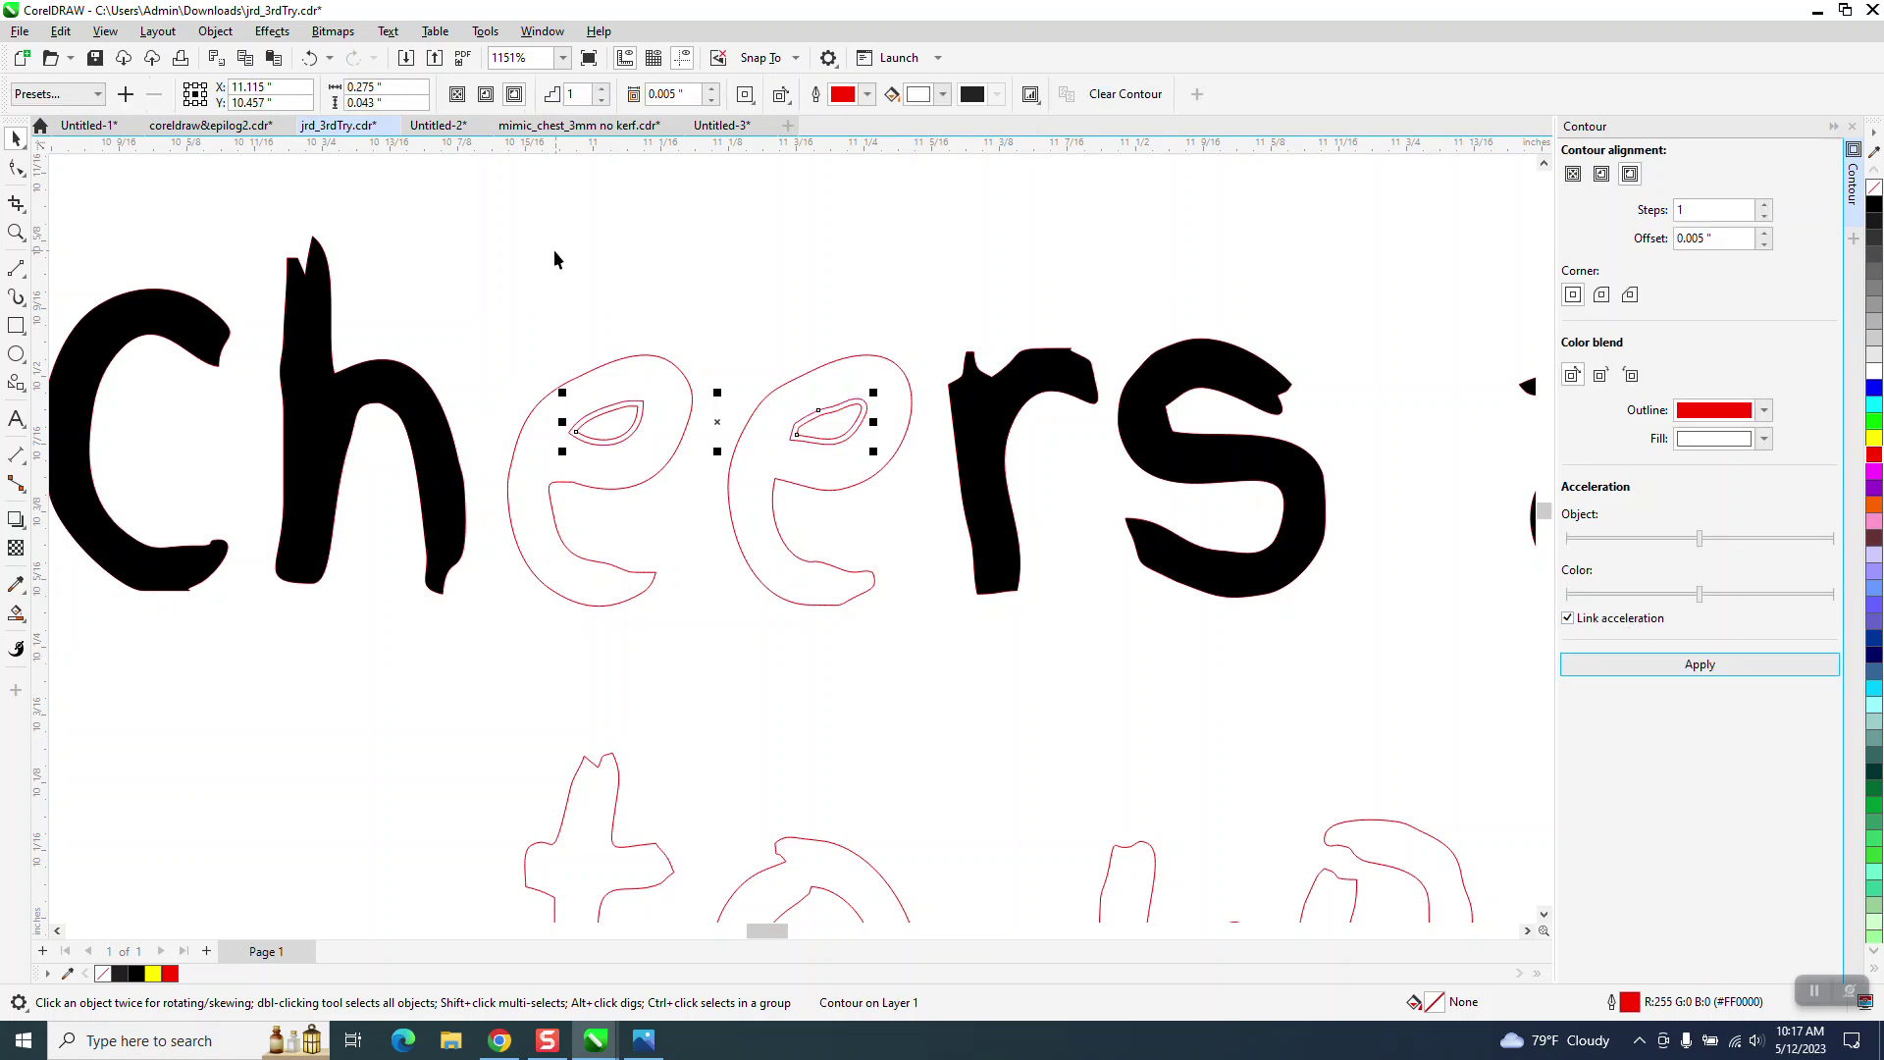
- Break the contour apart and delete the original smaller e holes
click(211, 35)
click(263, 484)
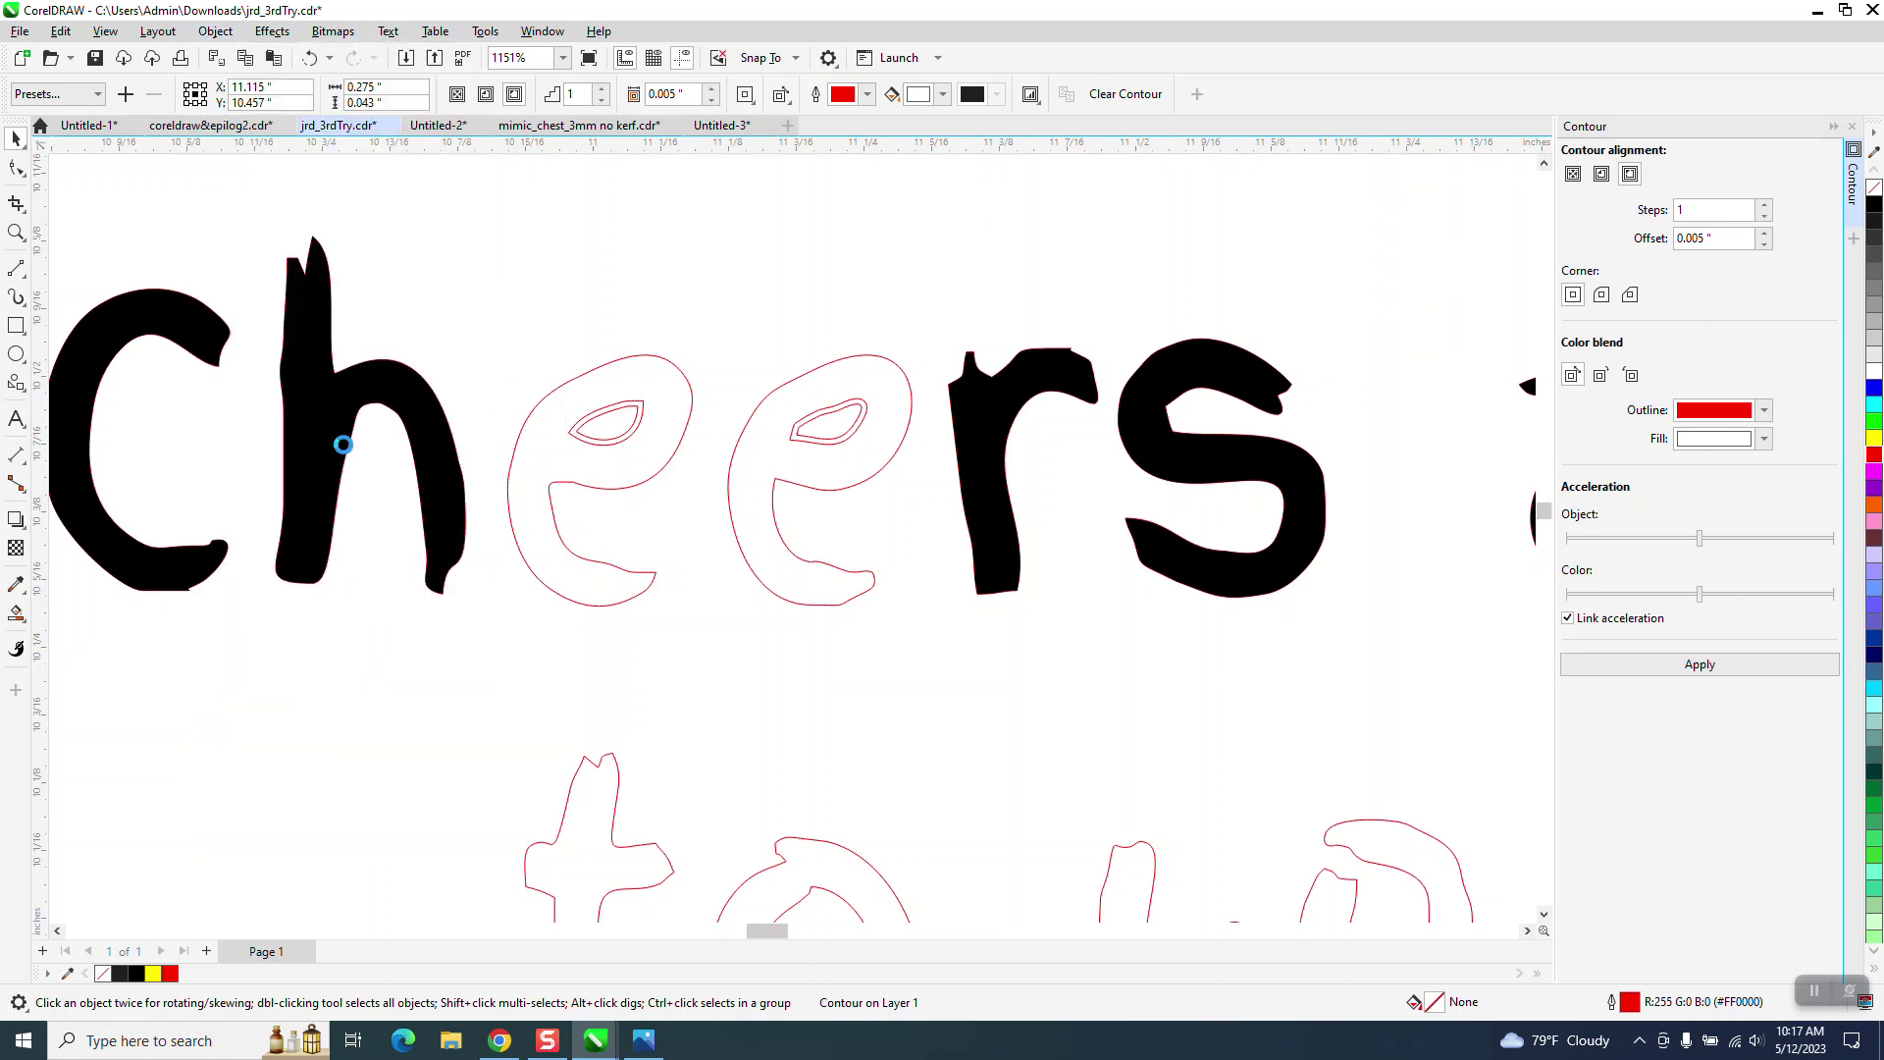
click(631, 410)
click(633, 406)
key(Delete)
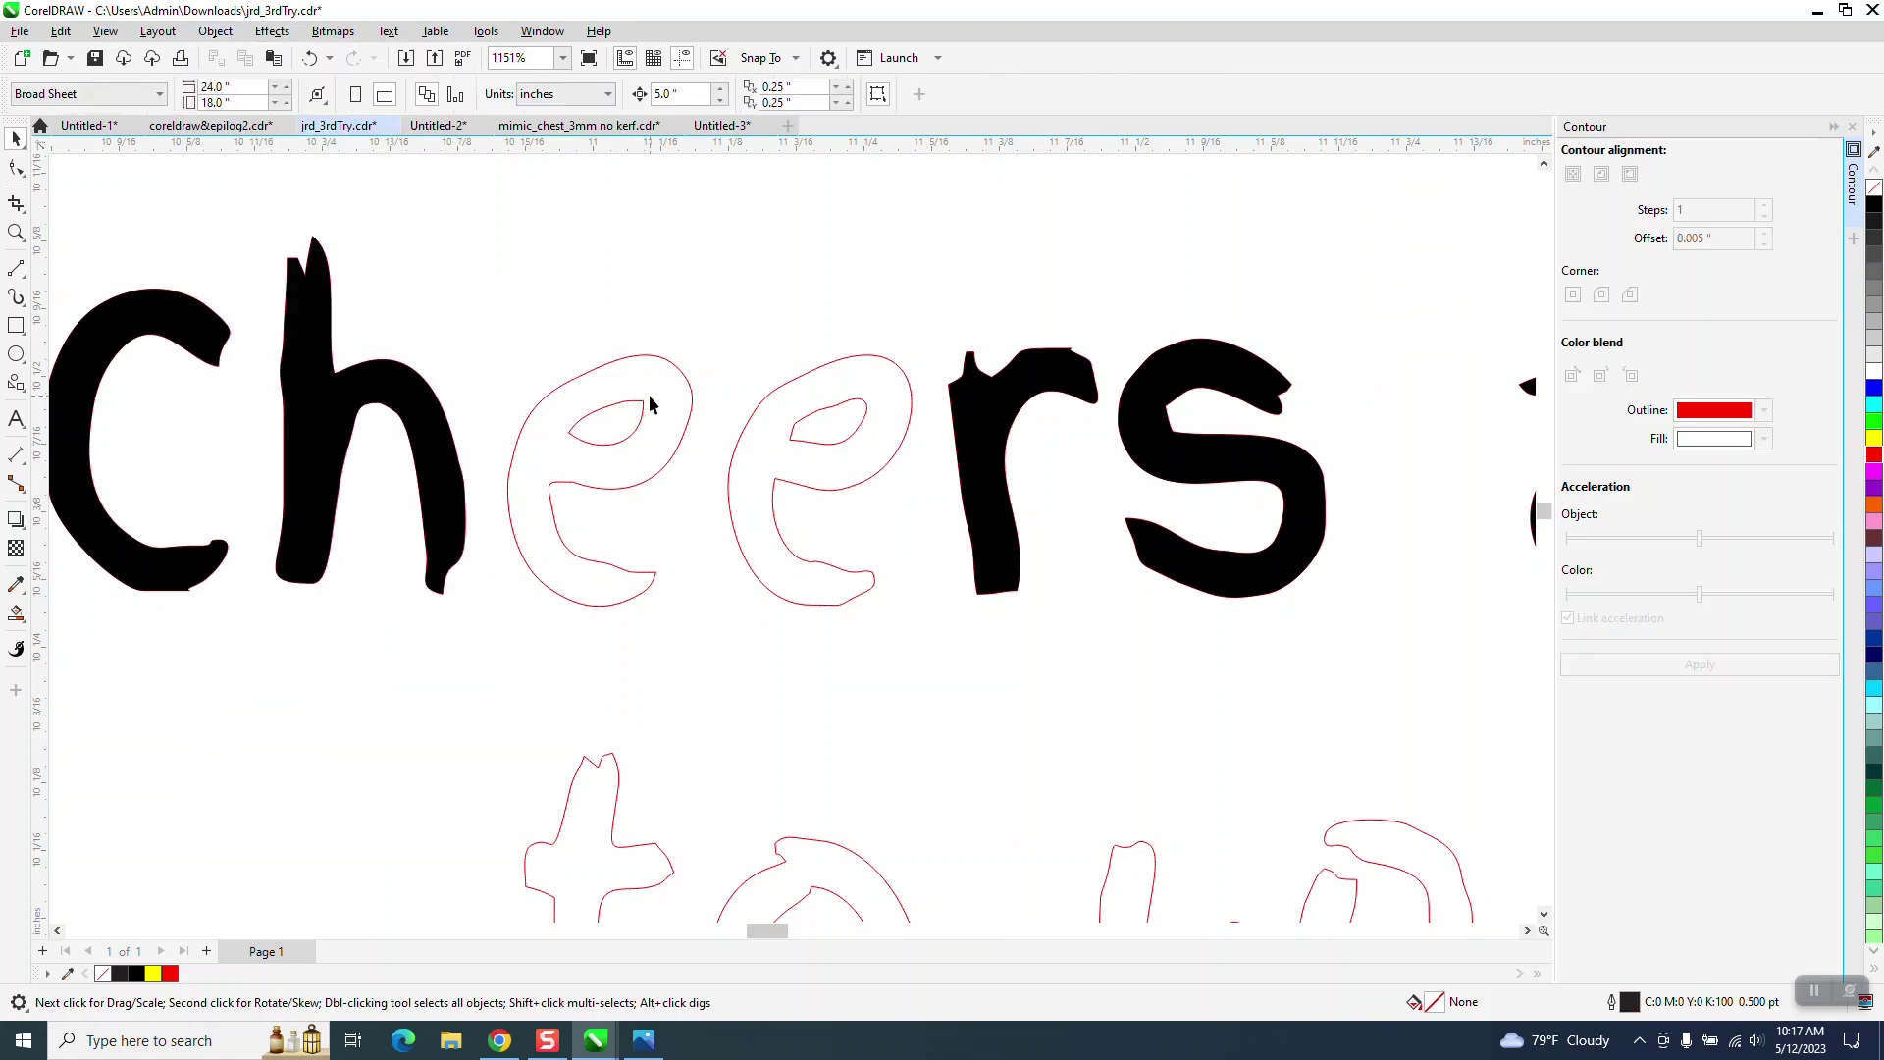
- Smart-fill both Cheers e's and the t, o and 4 black
click(15, 614)
click(578, 465)
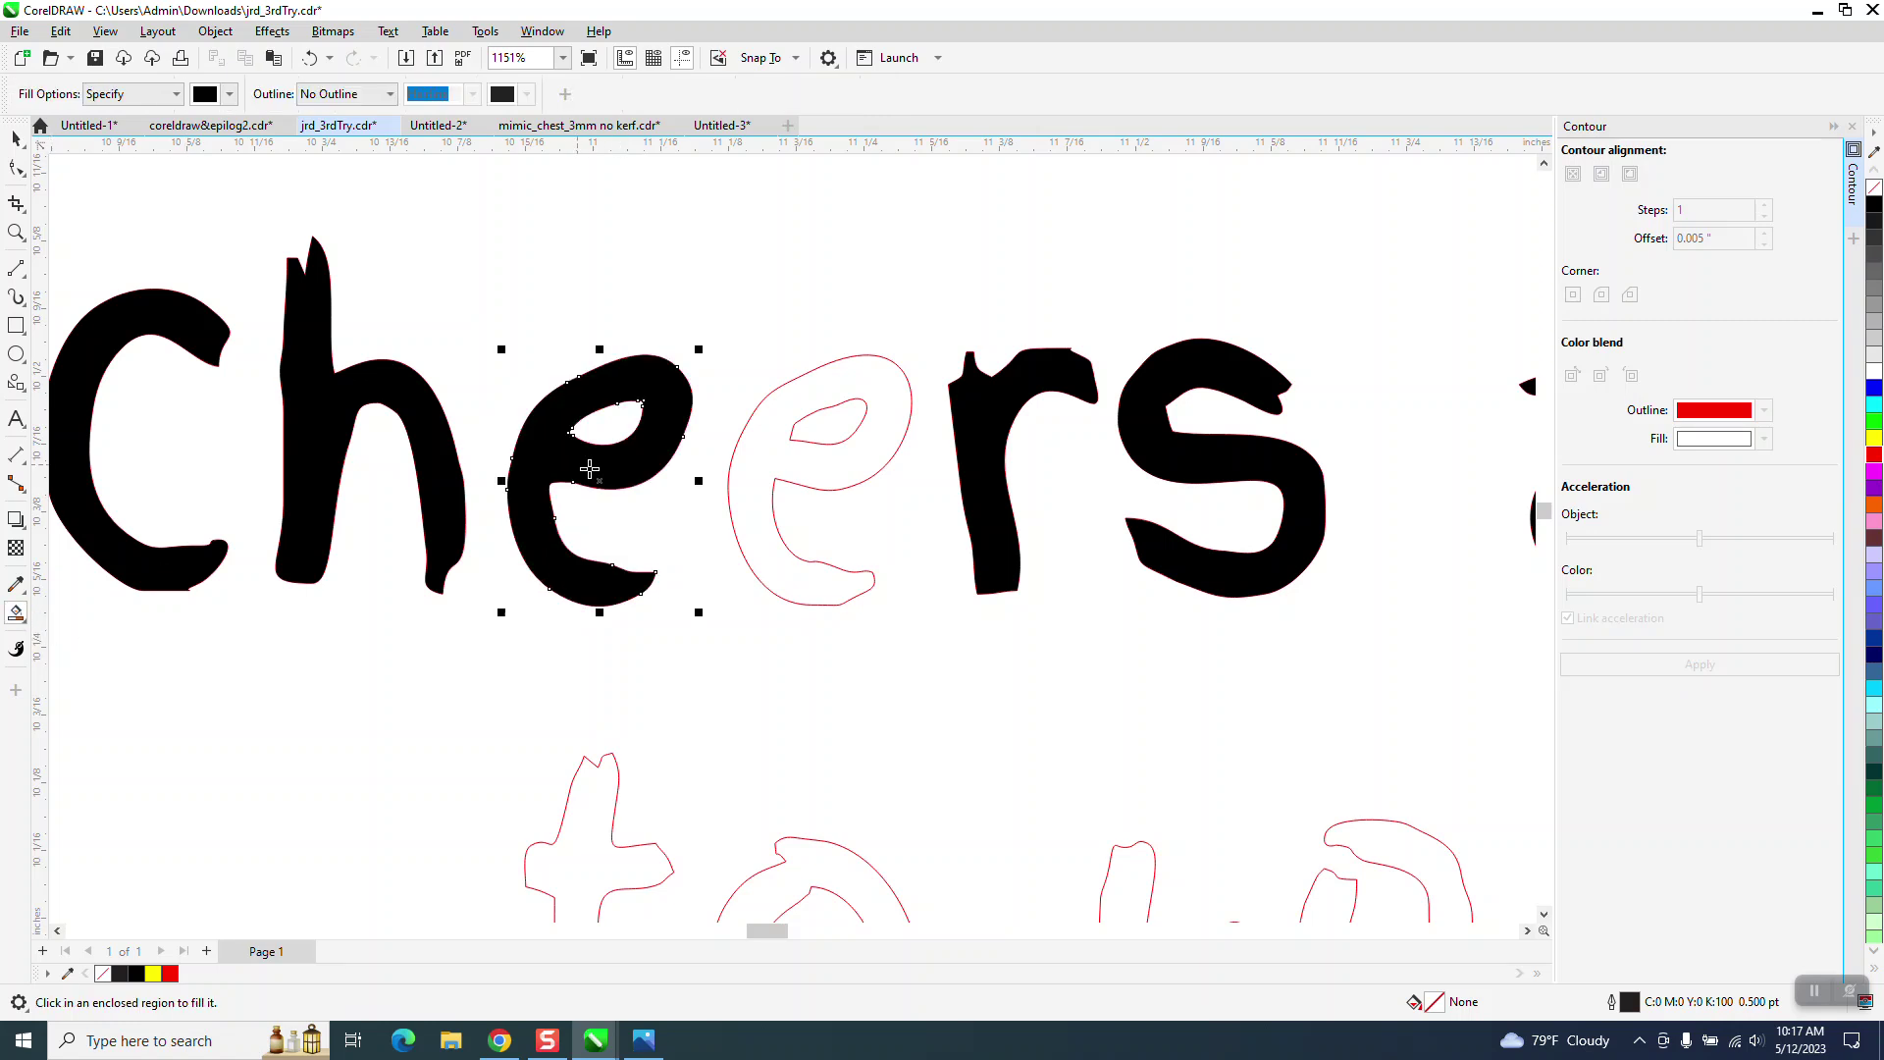
click(805, 484)
scroll(786, 456, down, 2)
click(642, 630)
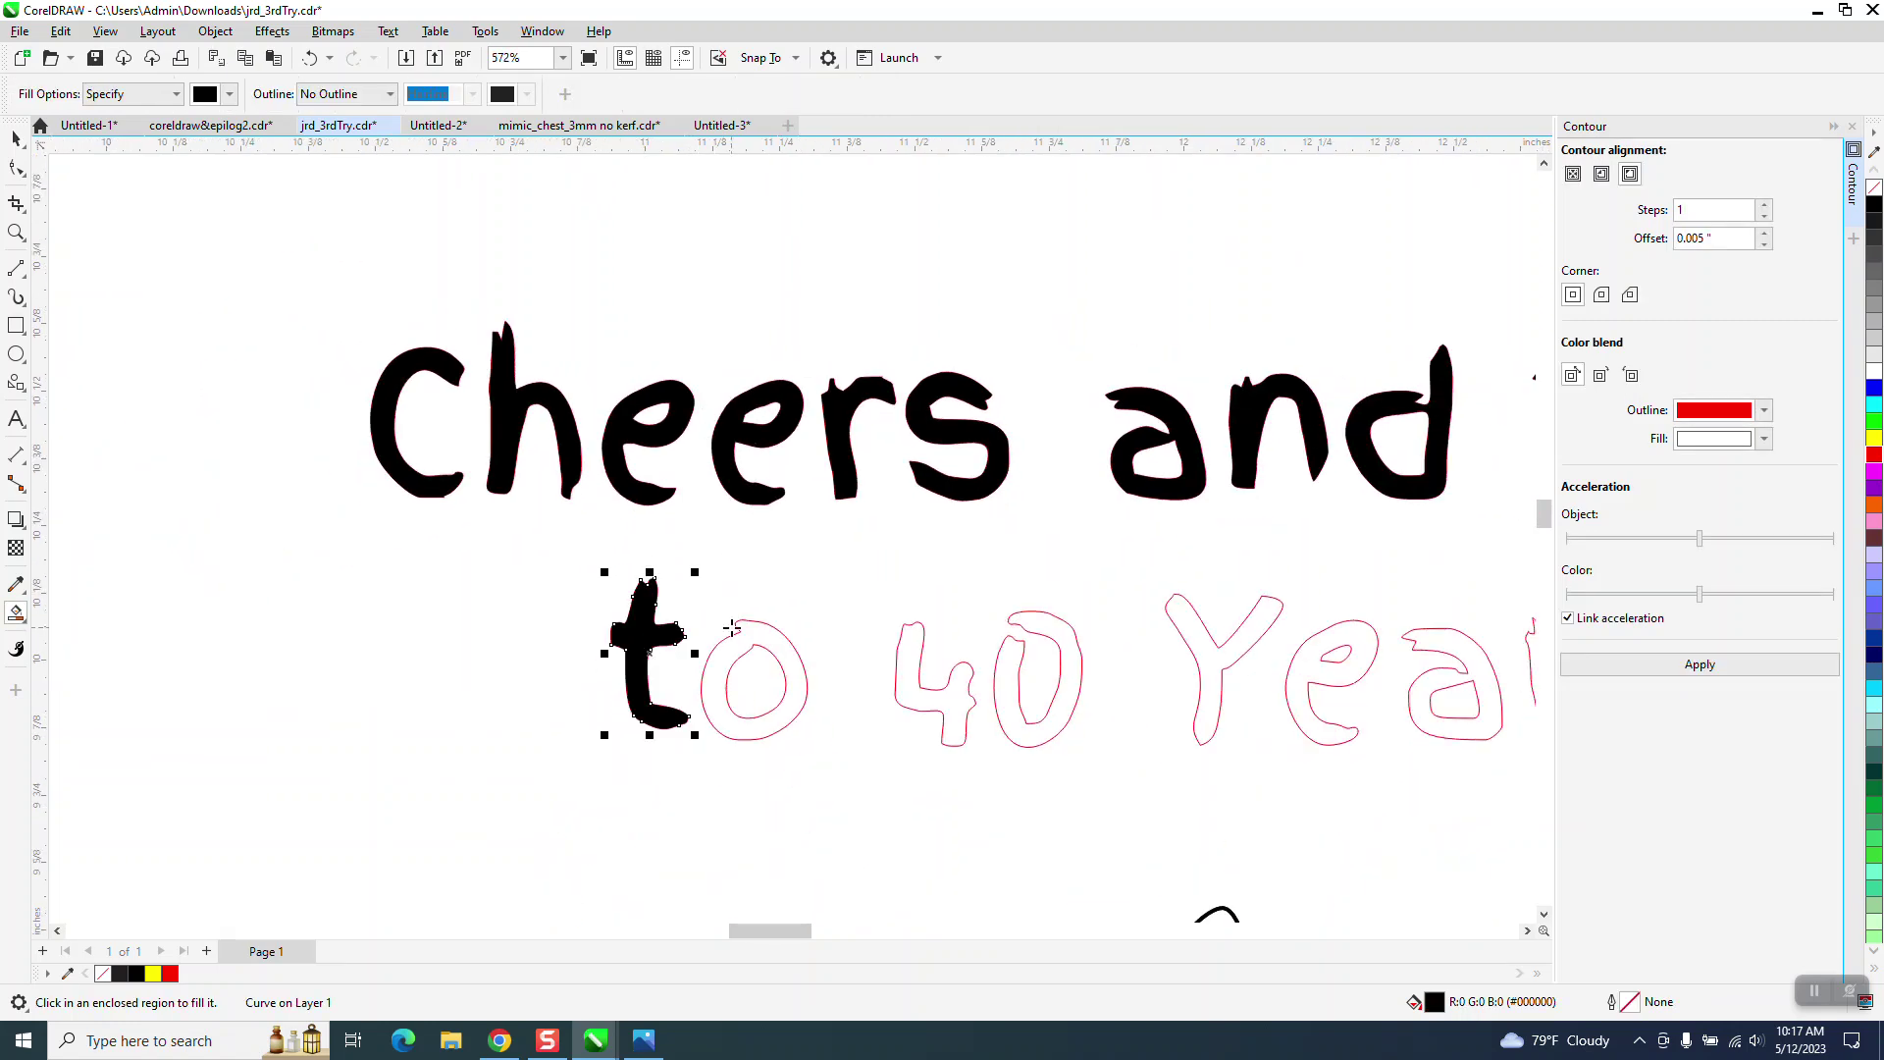
click(788, 651)
click(904, 680)
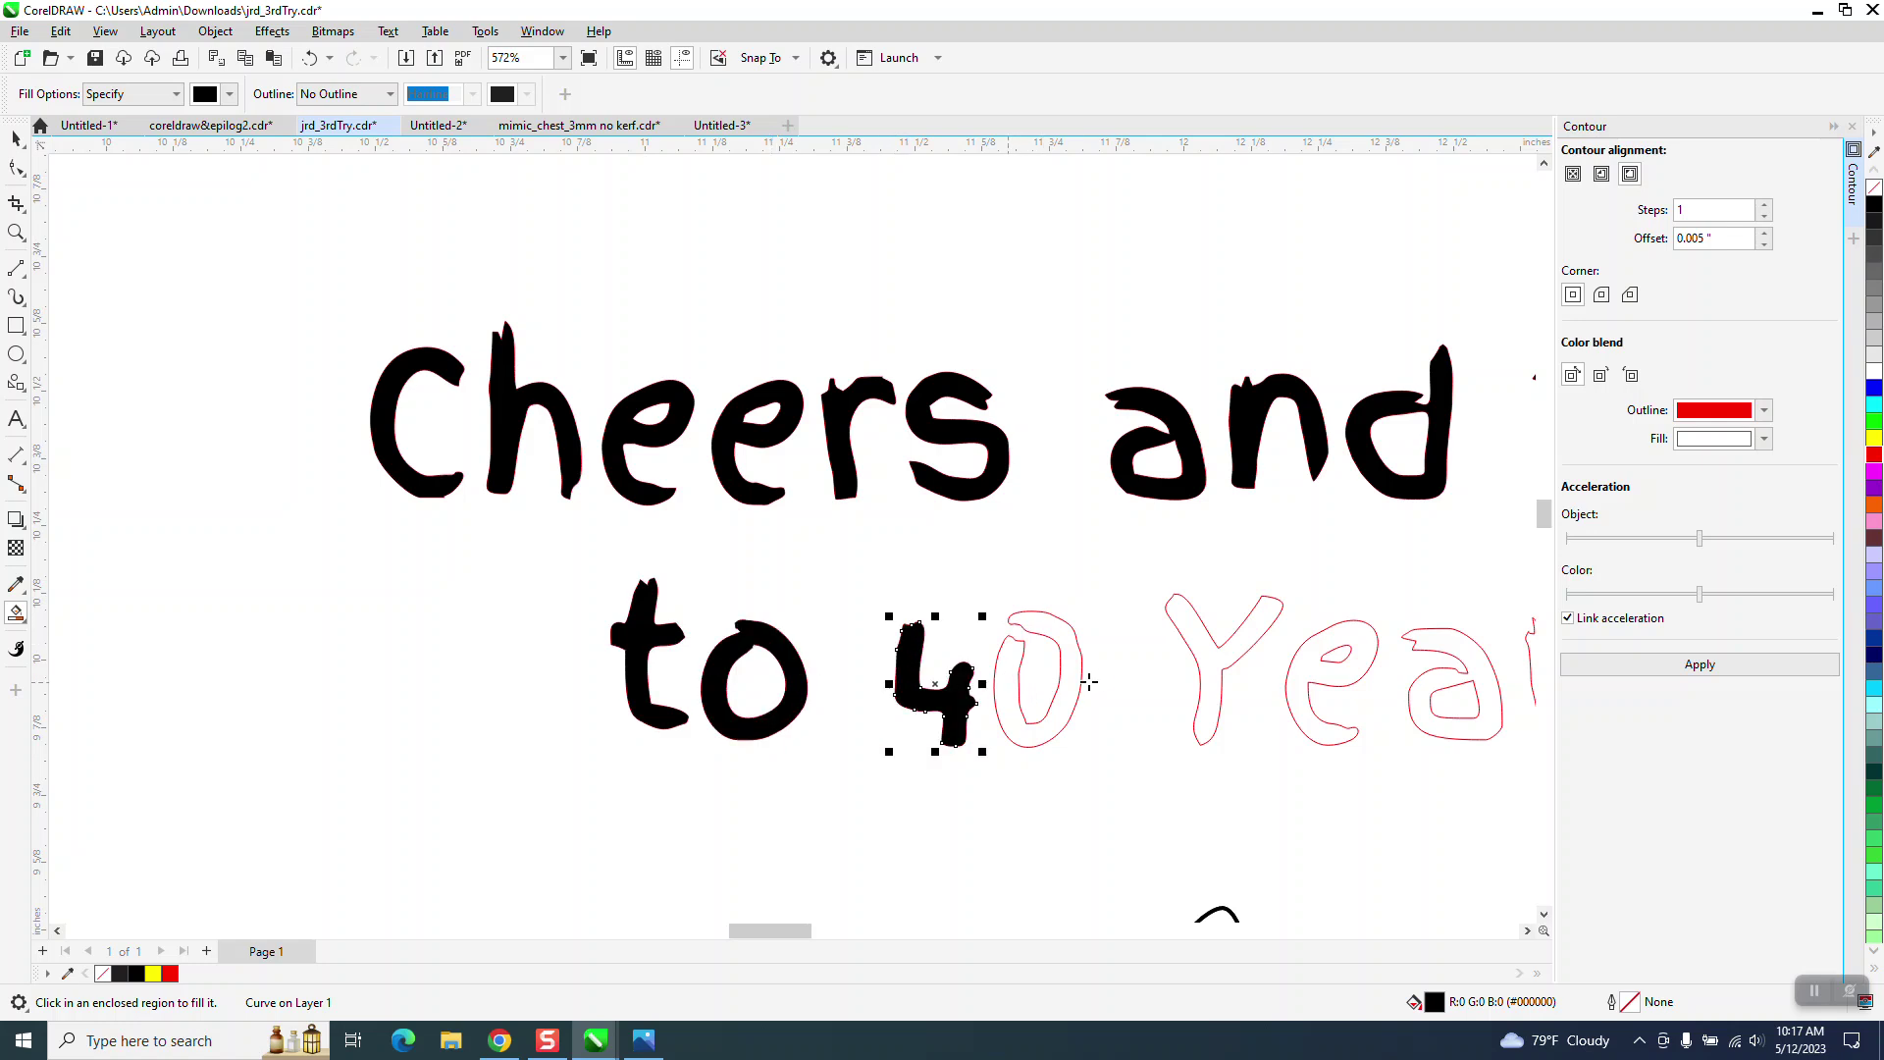
- Fill the 0, Y, a, r, s and first exclamation mark black
click(1021, 663)
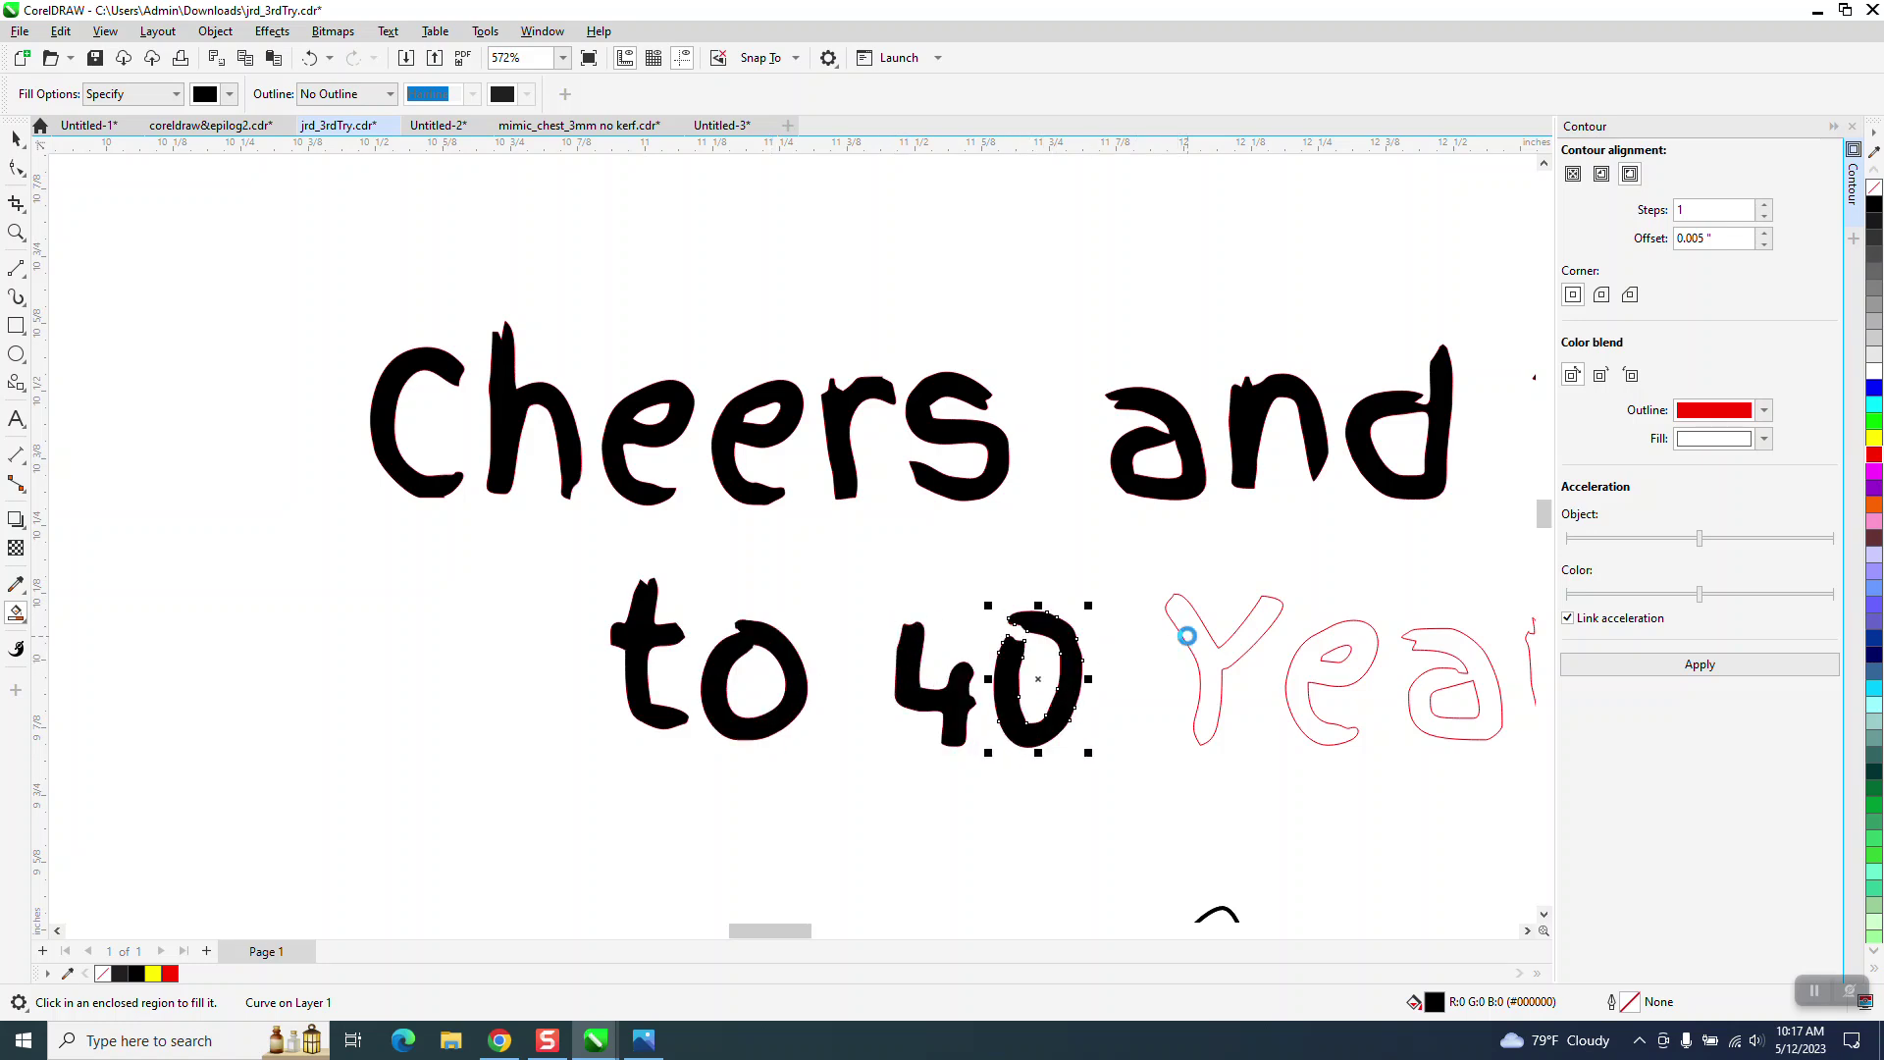
click(1187, 636)
click(1496, 685)
click(1529, 640)
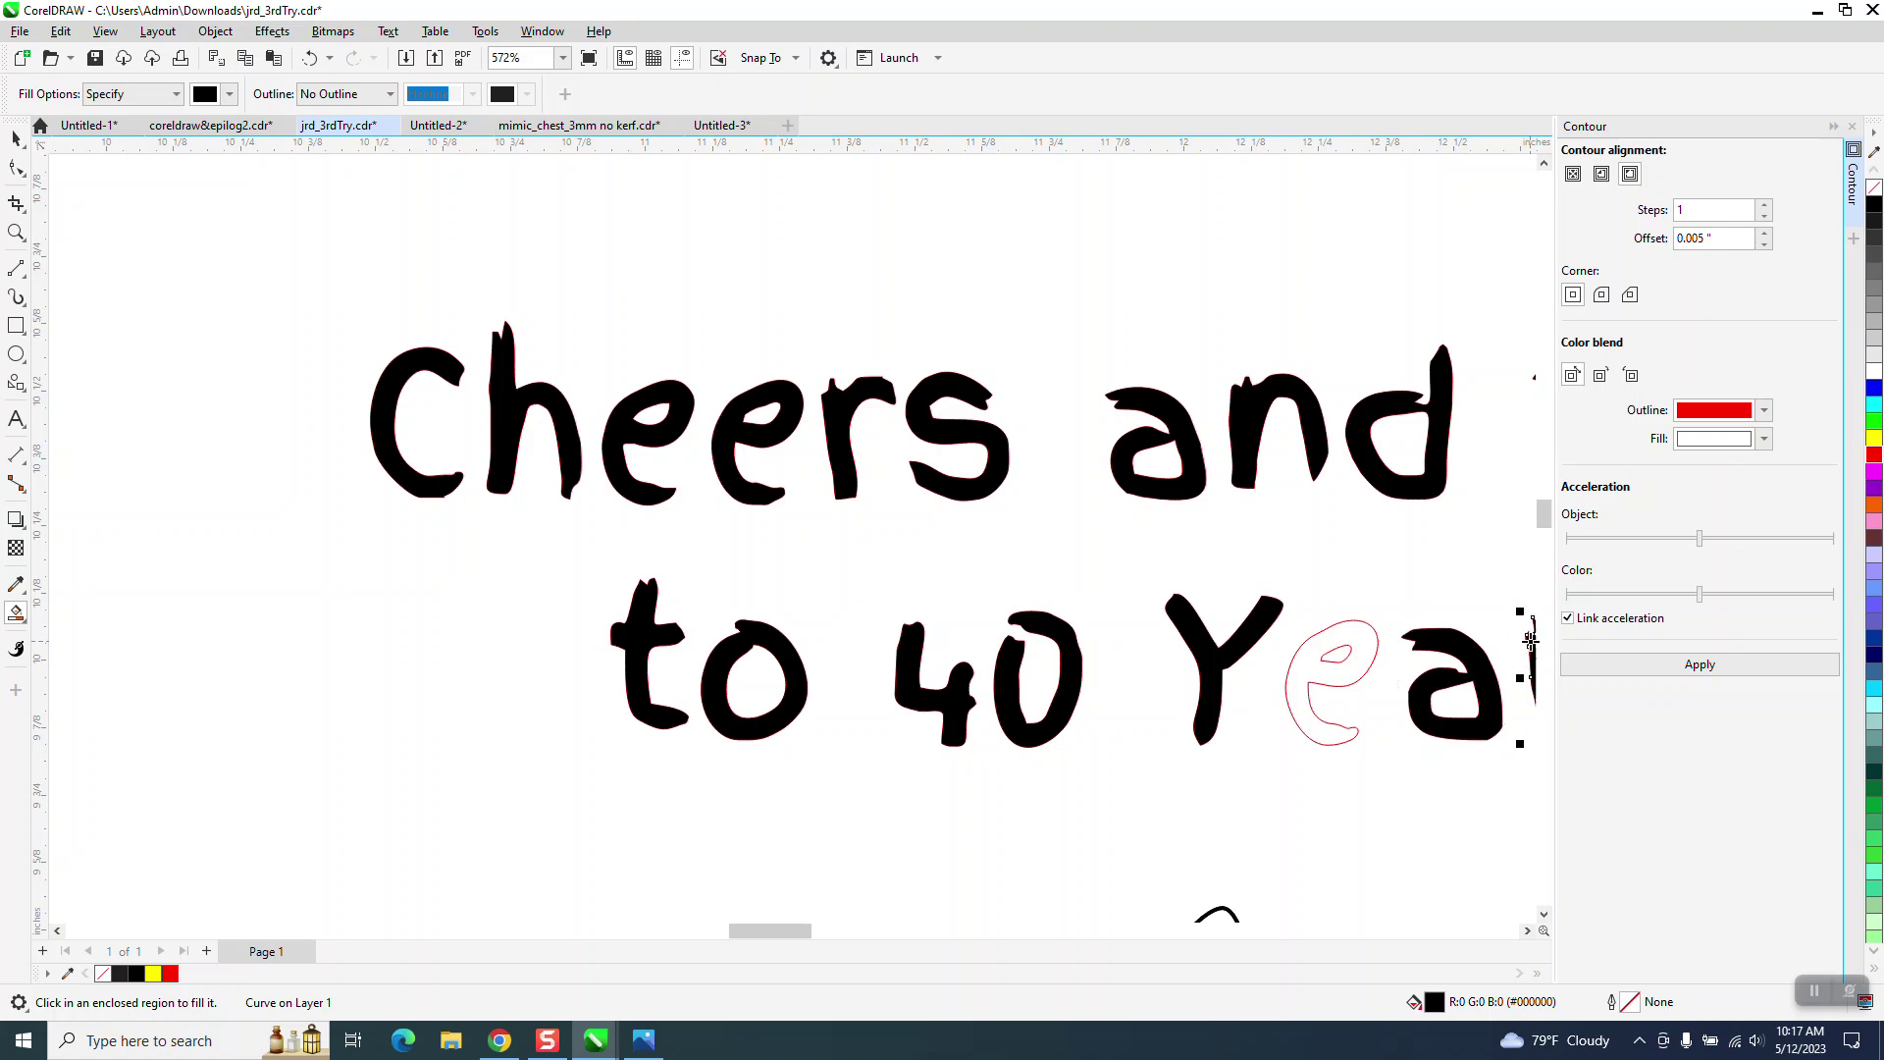
scroll(1472, 687, down, 3)
click(1472, 687)
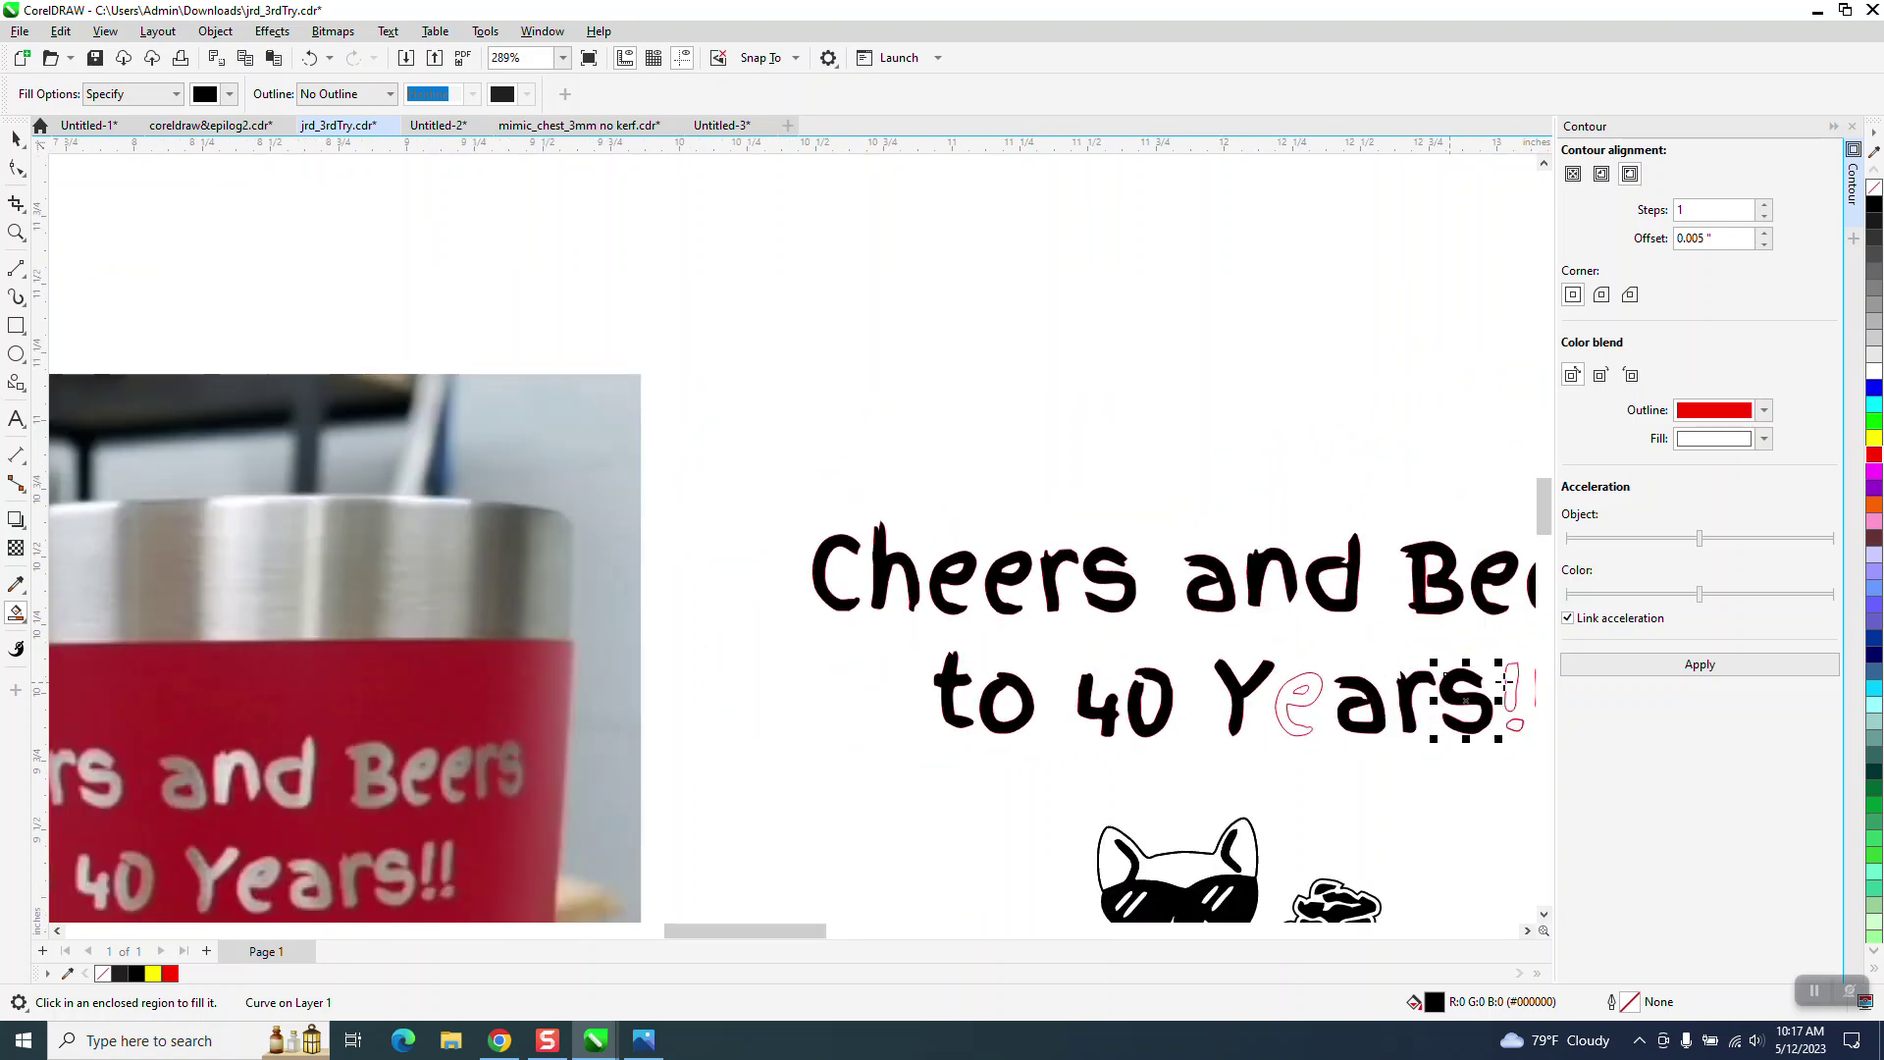
click(1513, 677)
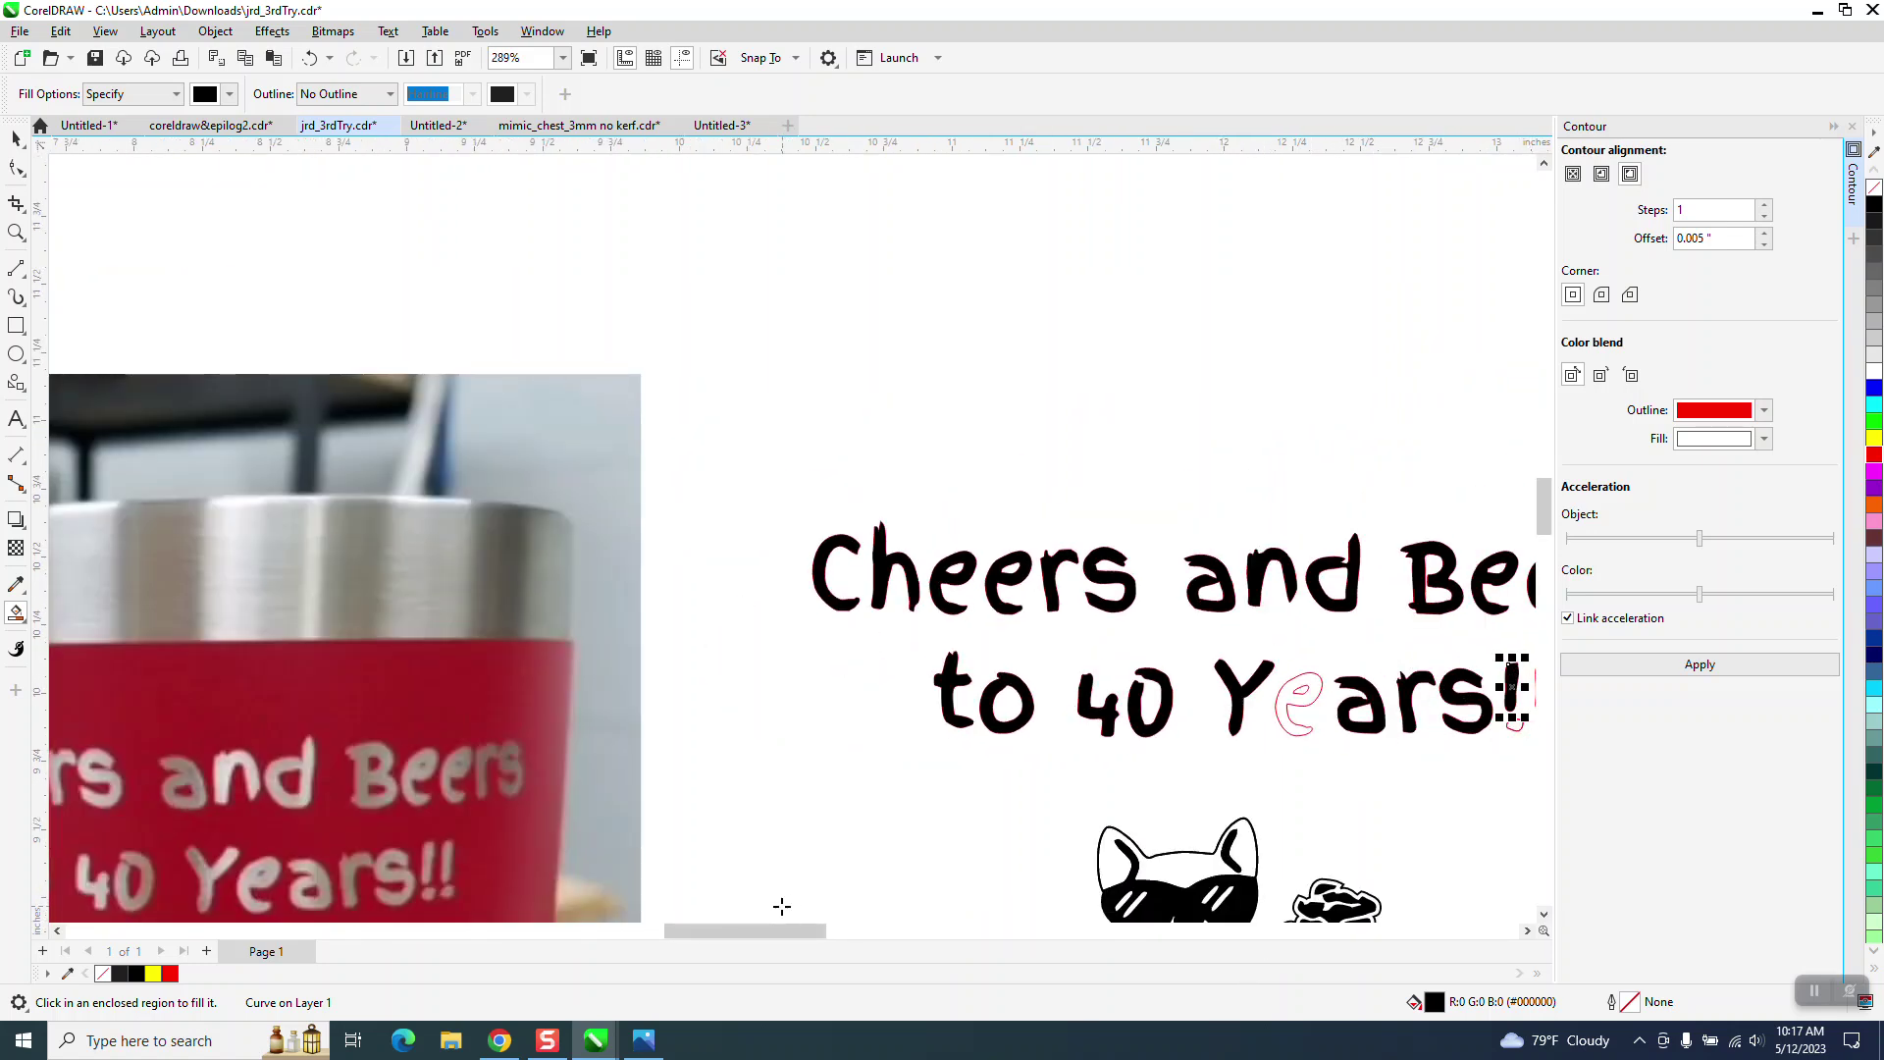
- Undo the accidental photo fill, then fill both exclamation marks' dots and the second stroke black
click(830, 919)
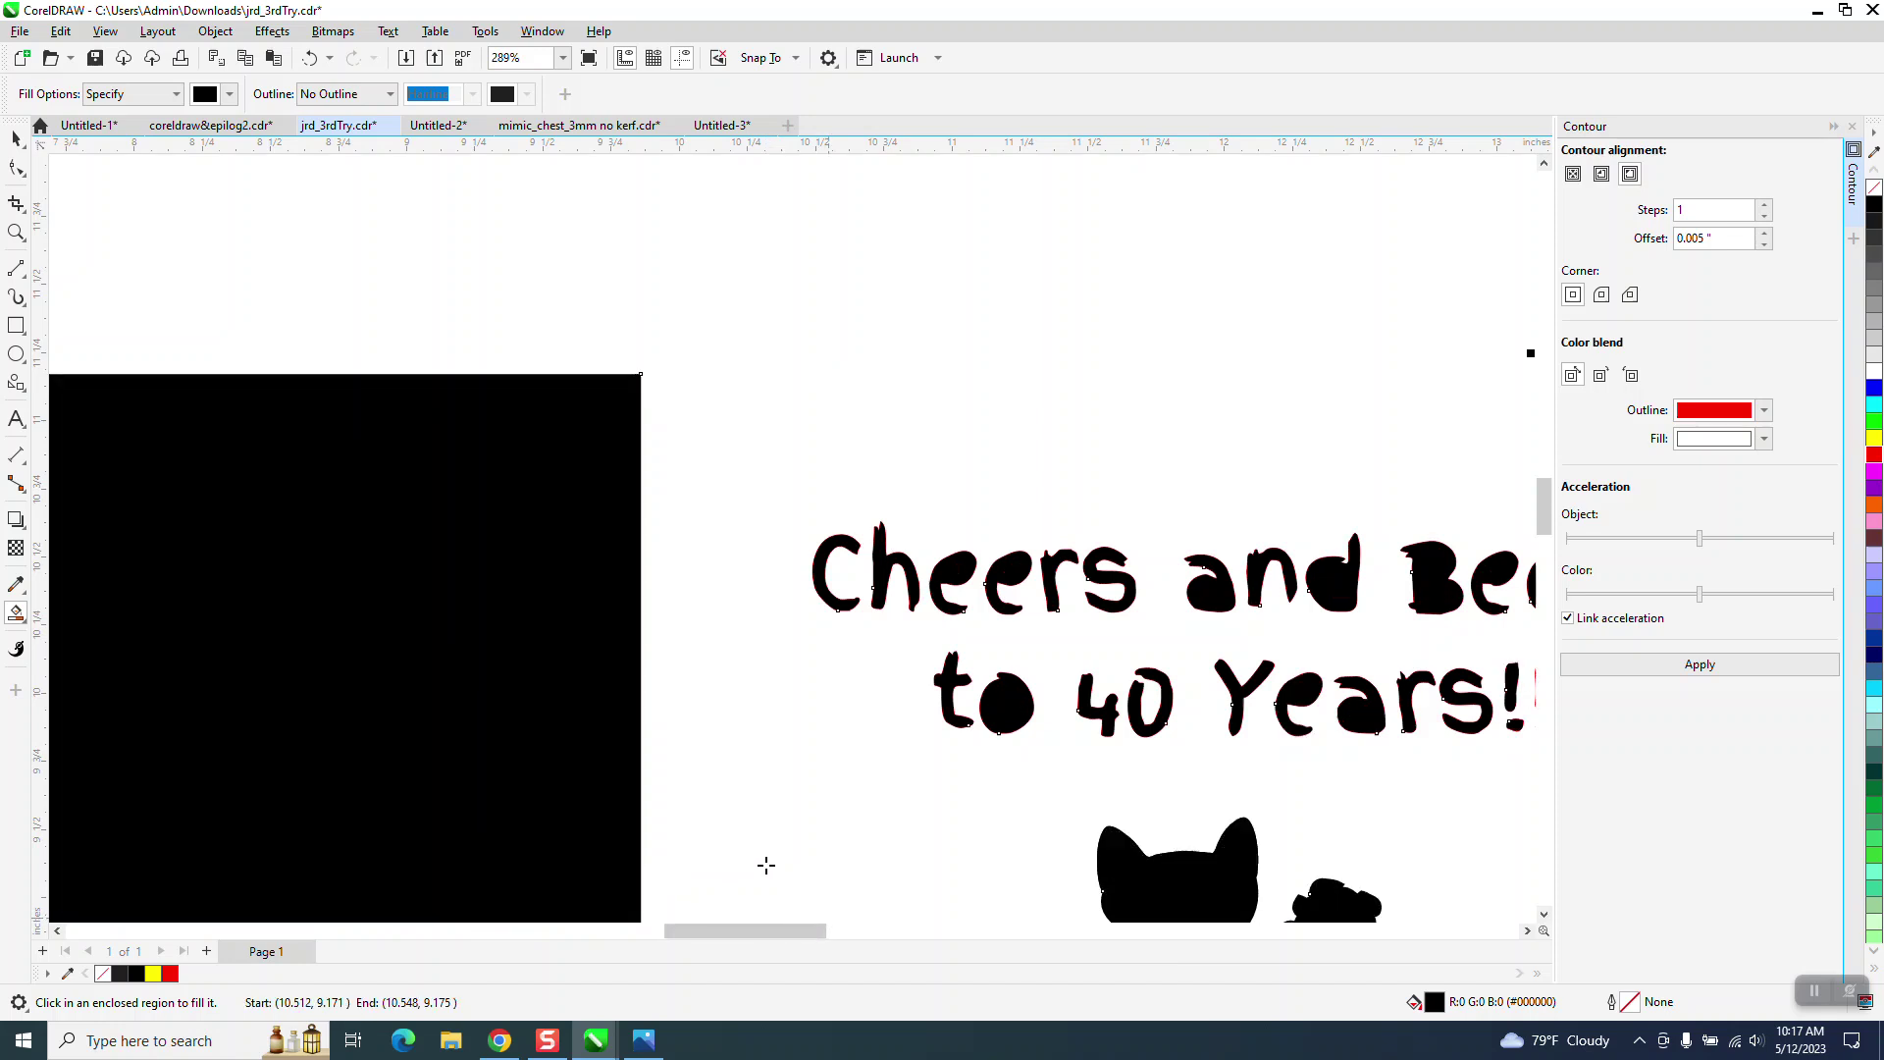
key(ctrl+z)
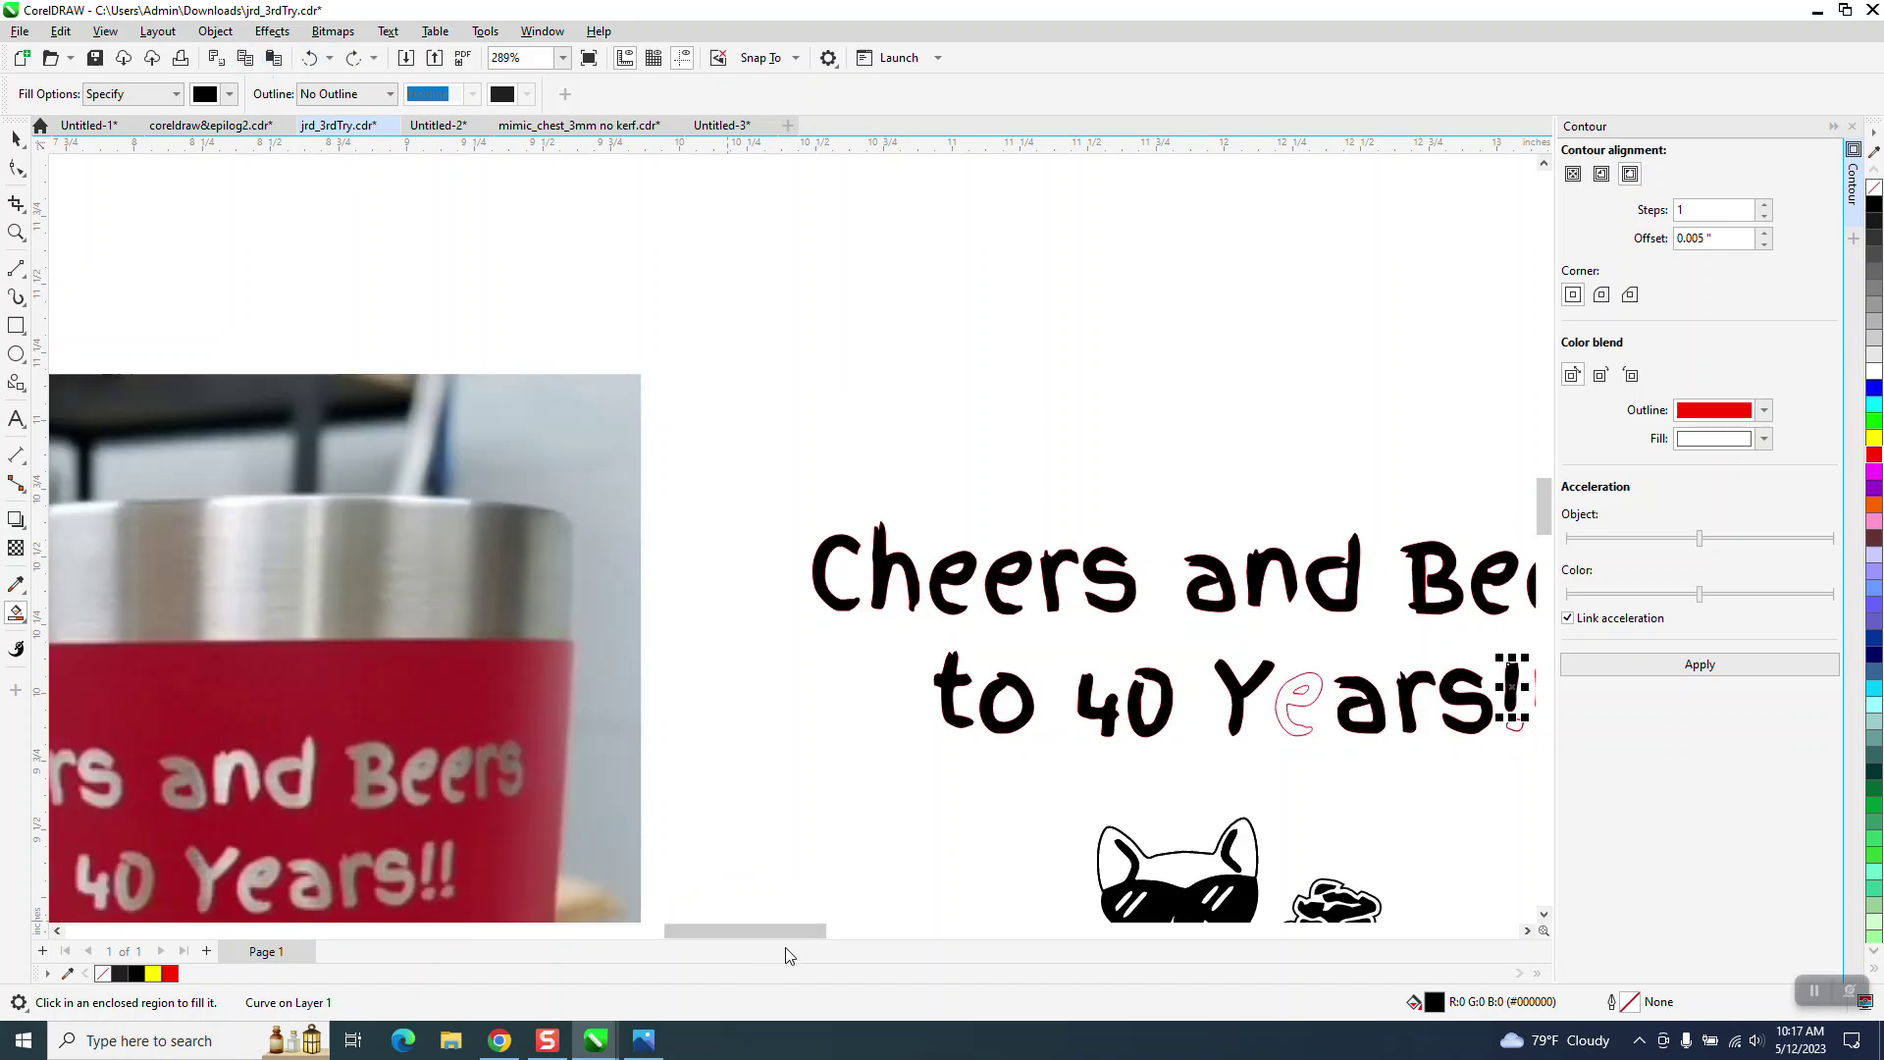
drag(785, 930, 825, 931)
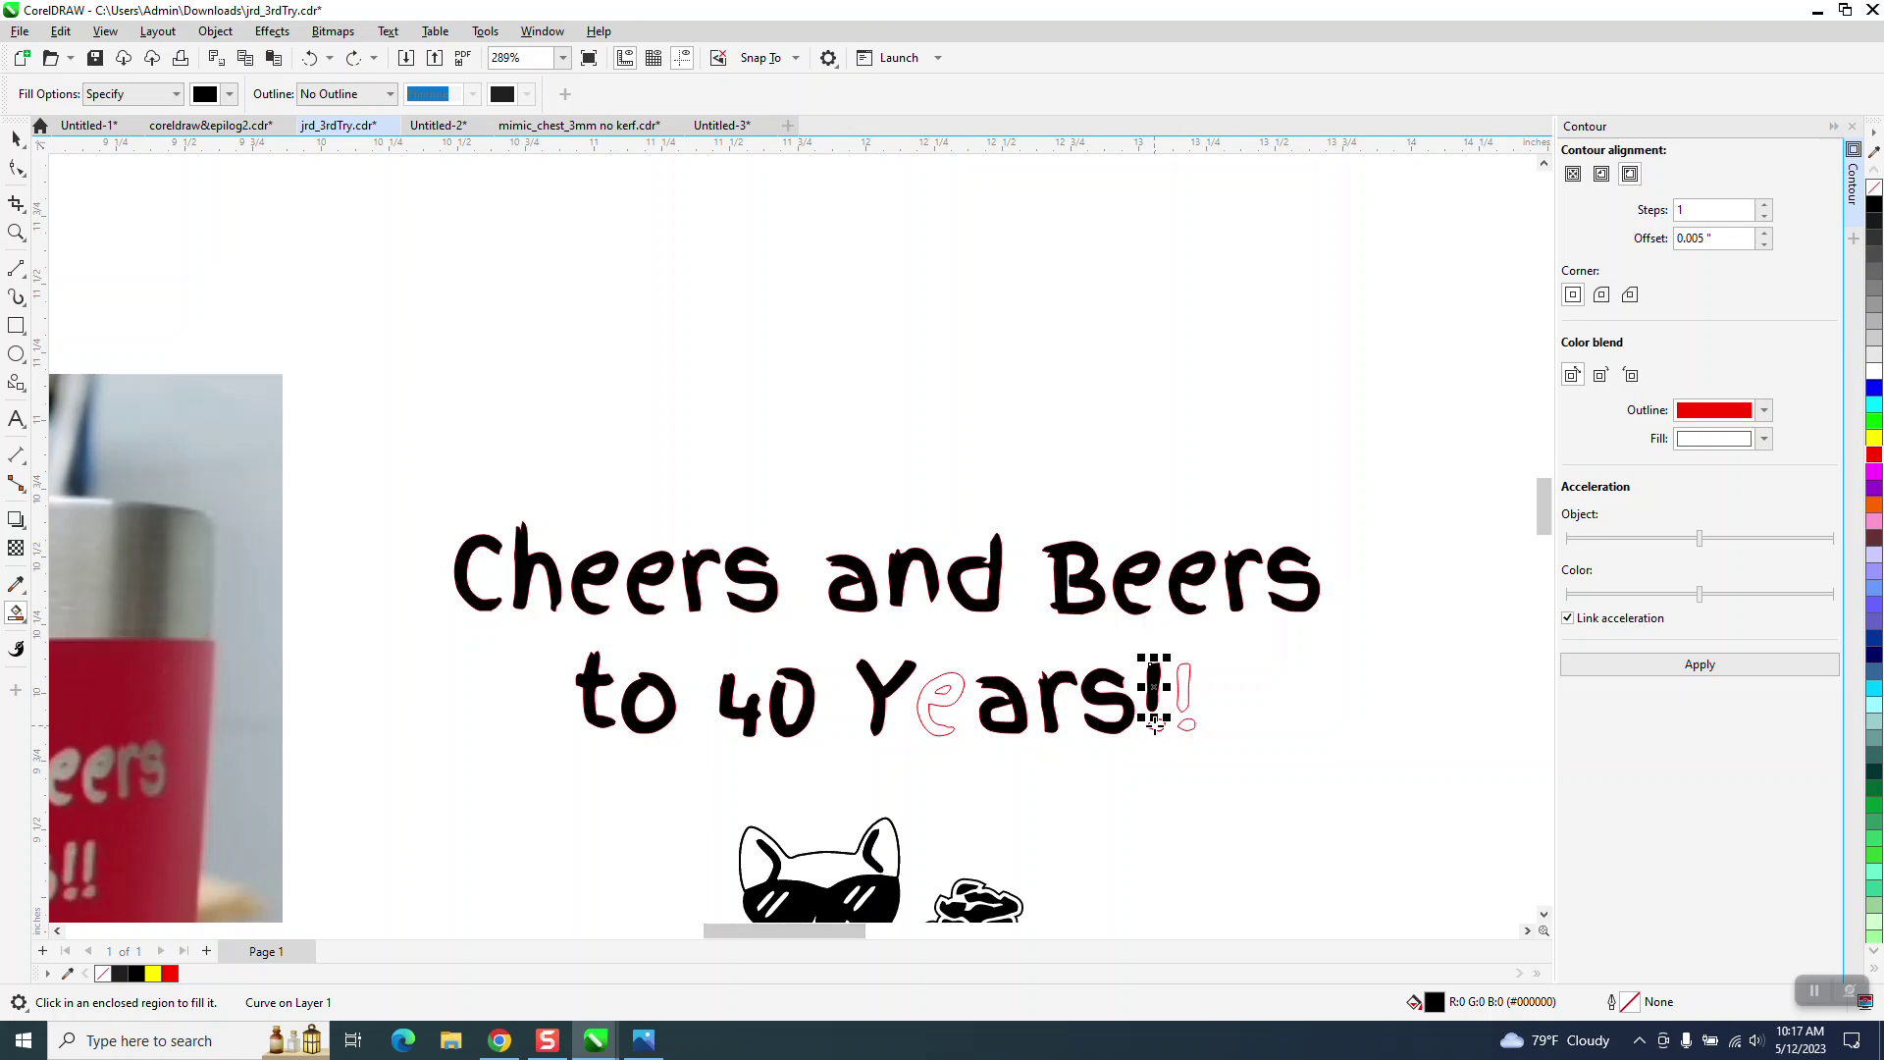
click(1157, 724)
click(1181, 687)
click(1186, 724)
- Zoom in on Years!! and add a contour around the e's inner hole
click(16, 232)
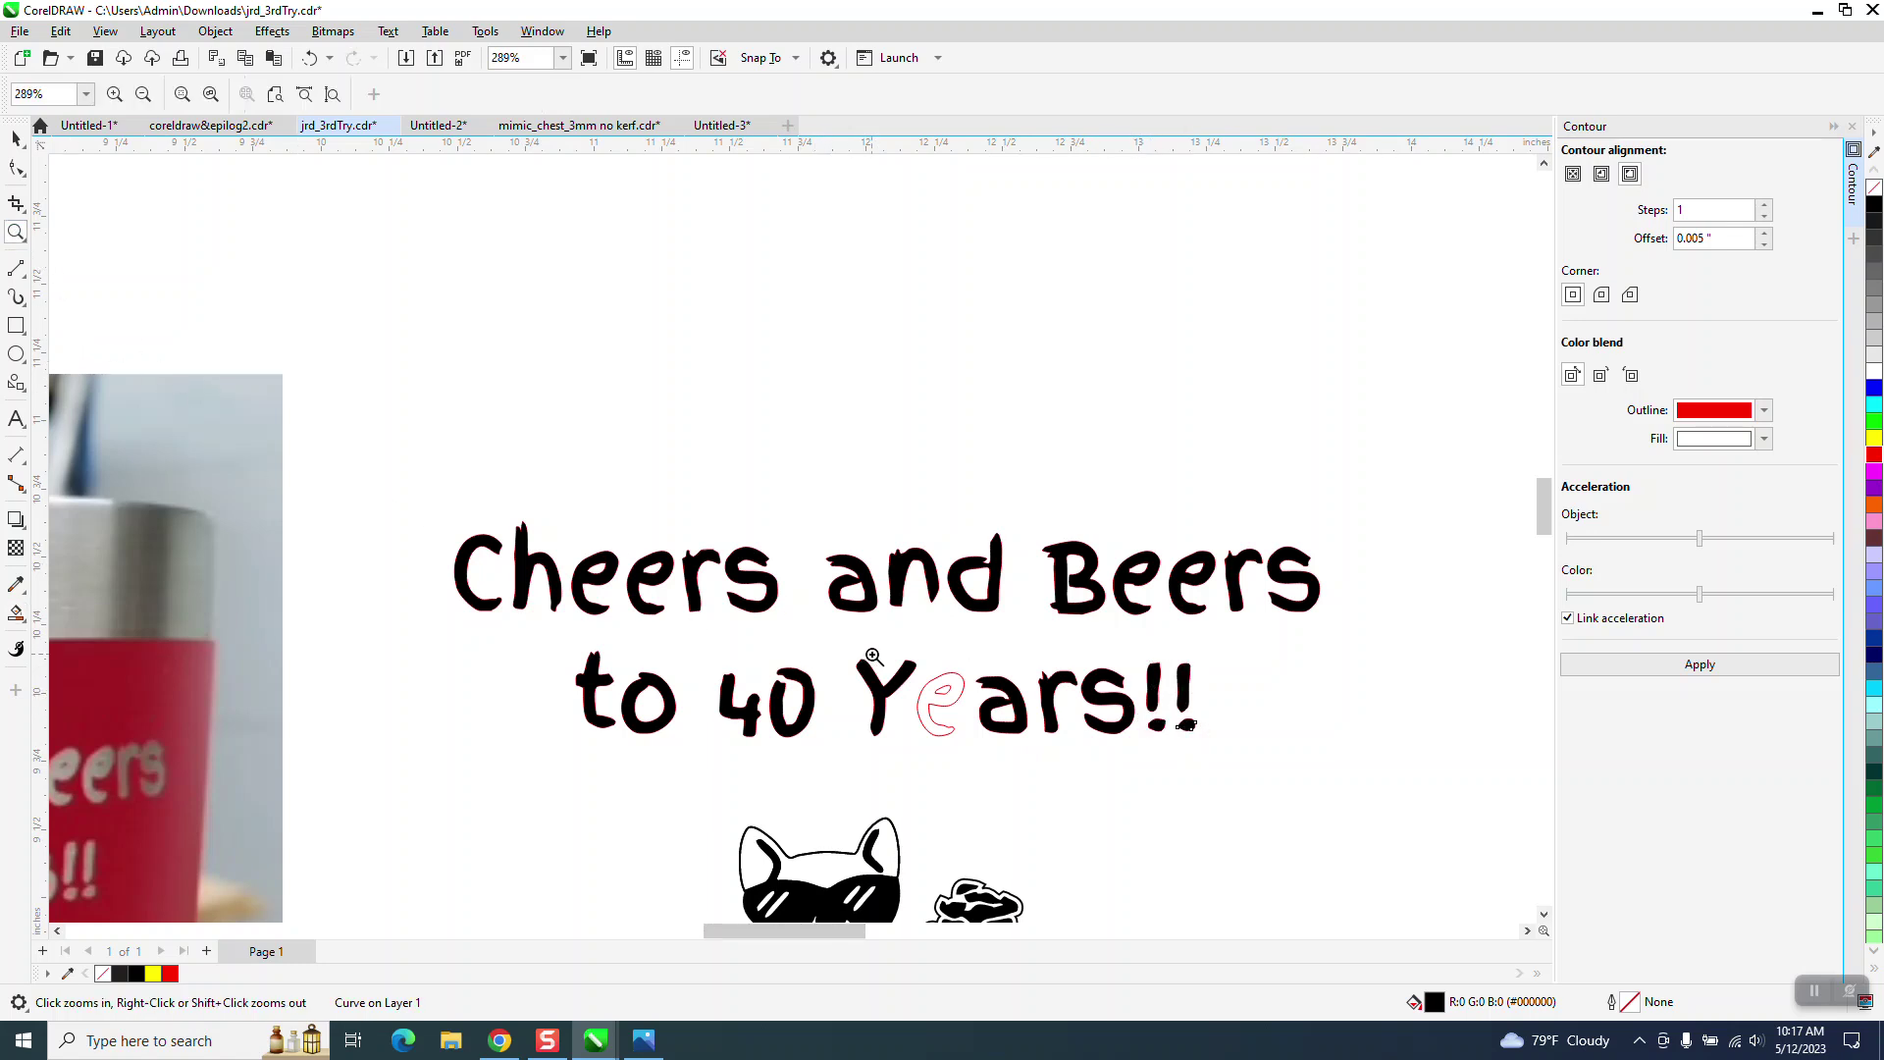
drag(865, 657, 1215, 866)
click(15, 138)
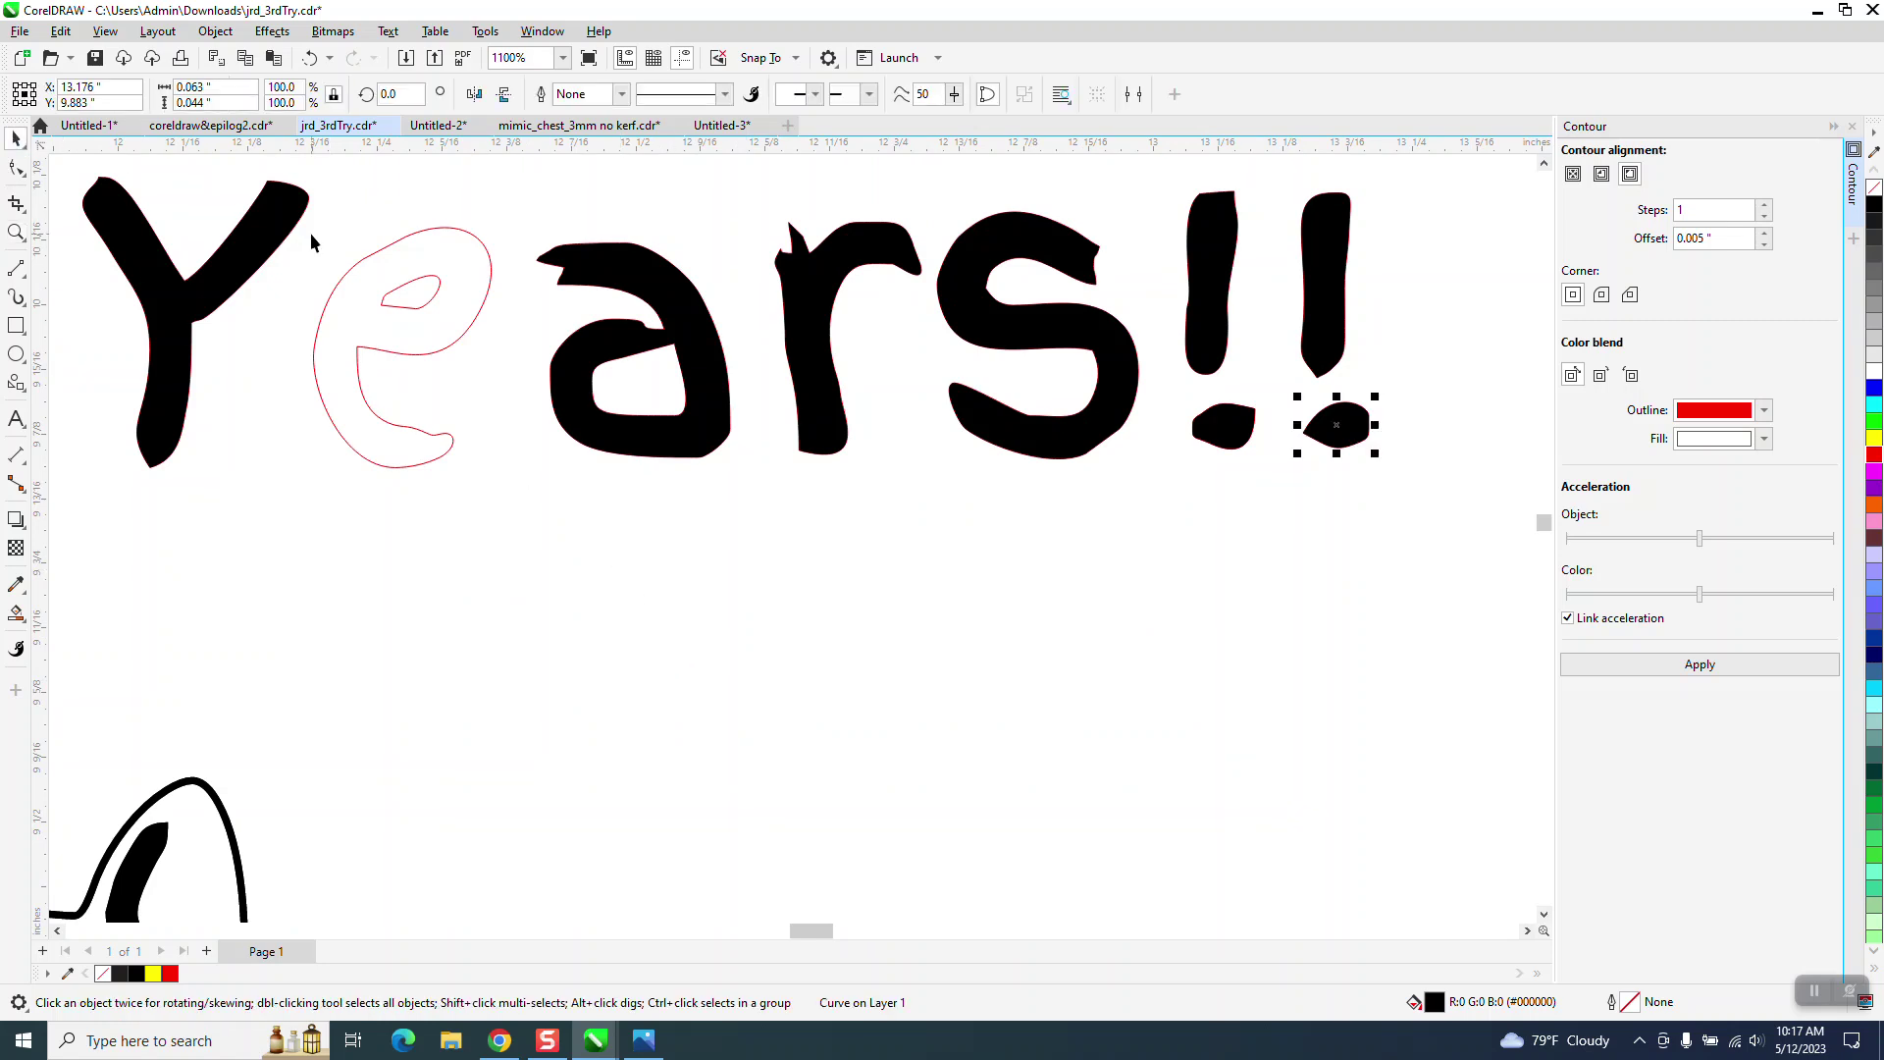
click(298, 251)
drag(306, 251, 457, 339)
click(1701, 665)
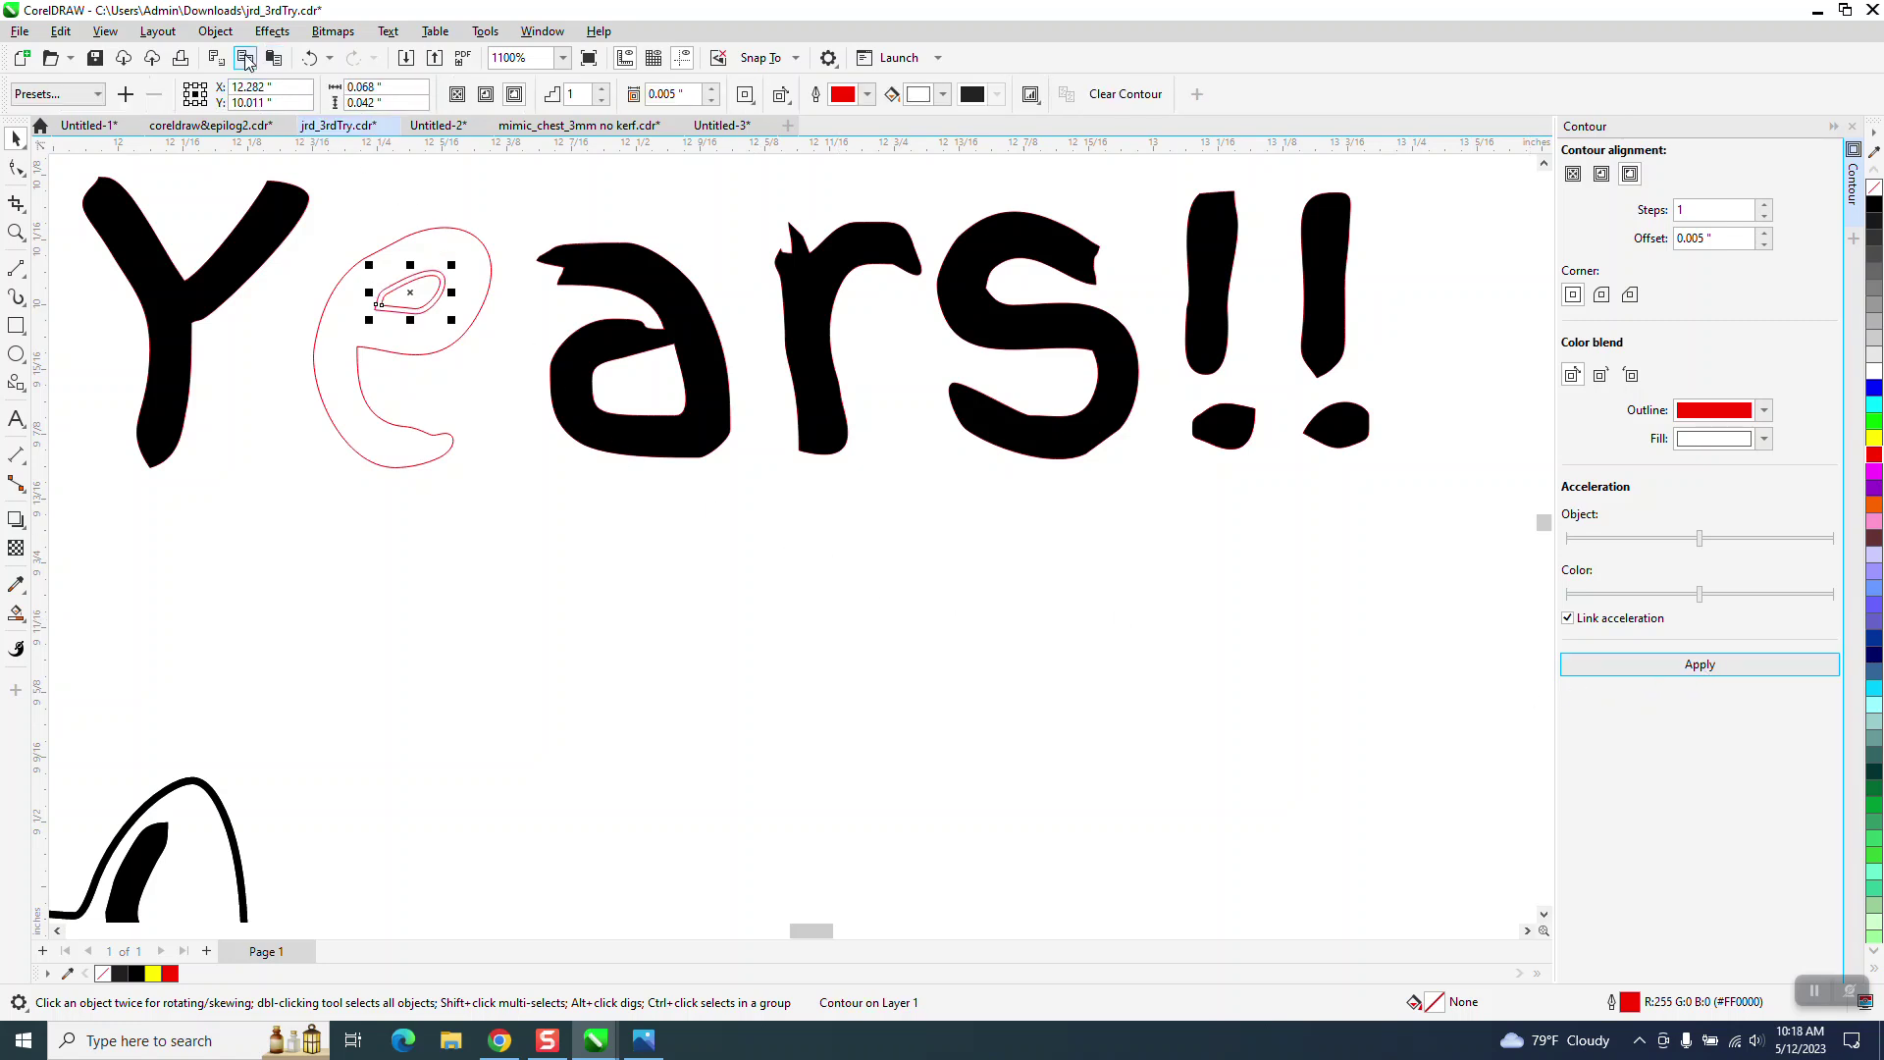
- Break the contour apart and delete the extra inner curve of the e
click(215, 32)
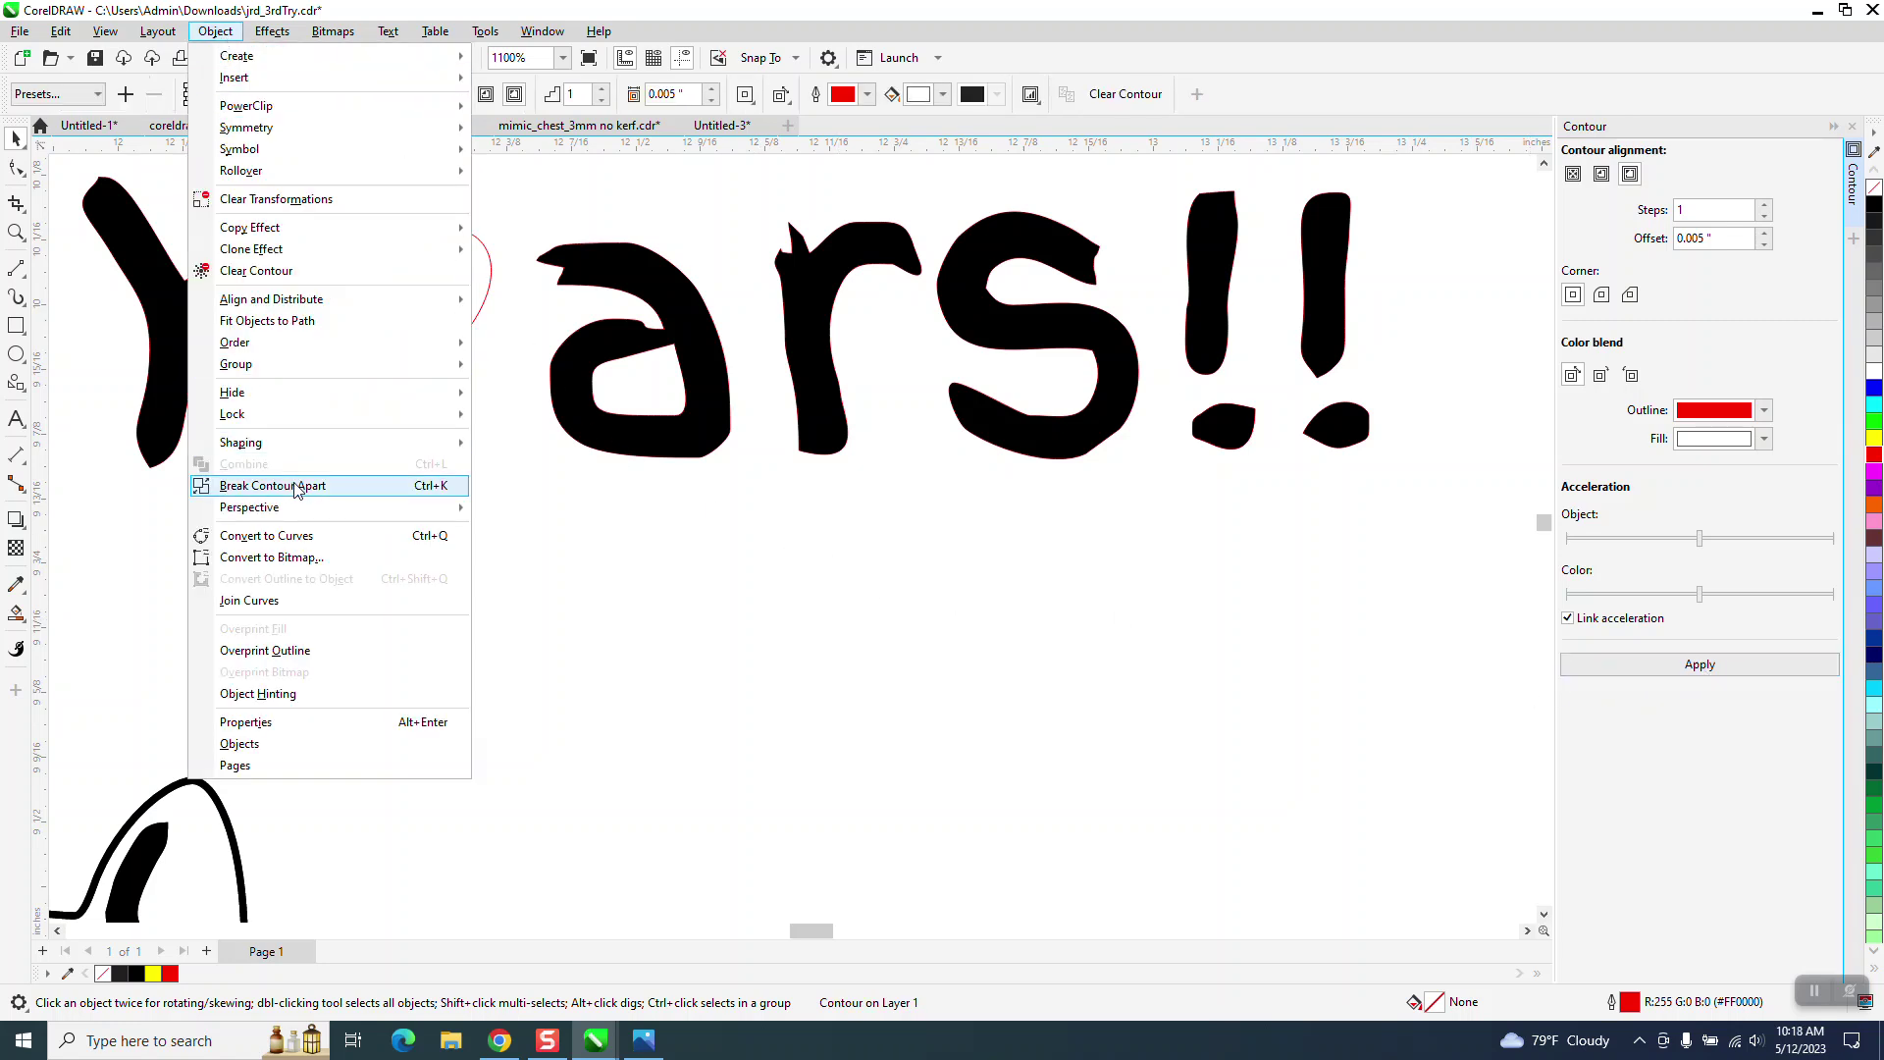
click(298, 486)
click(457, 382)
click(432, 305)
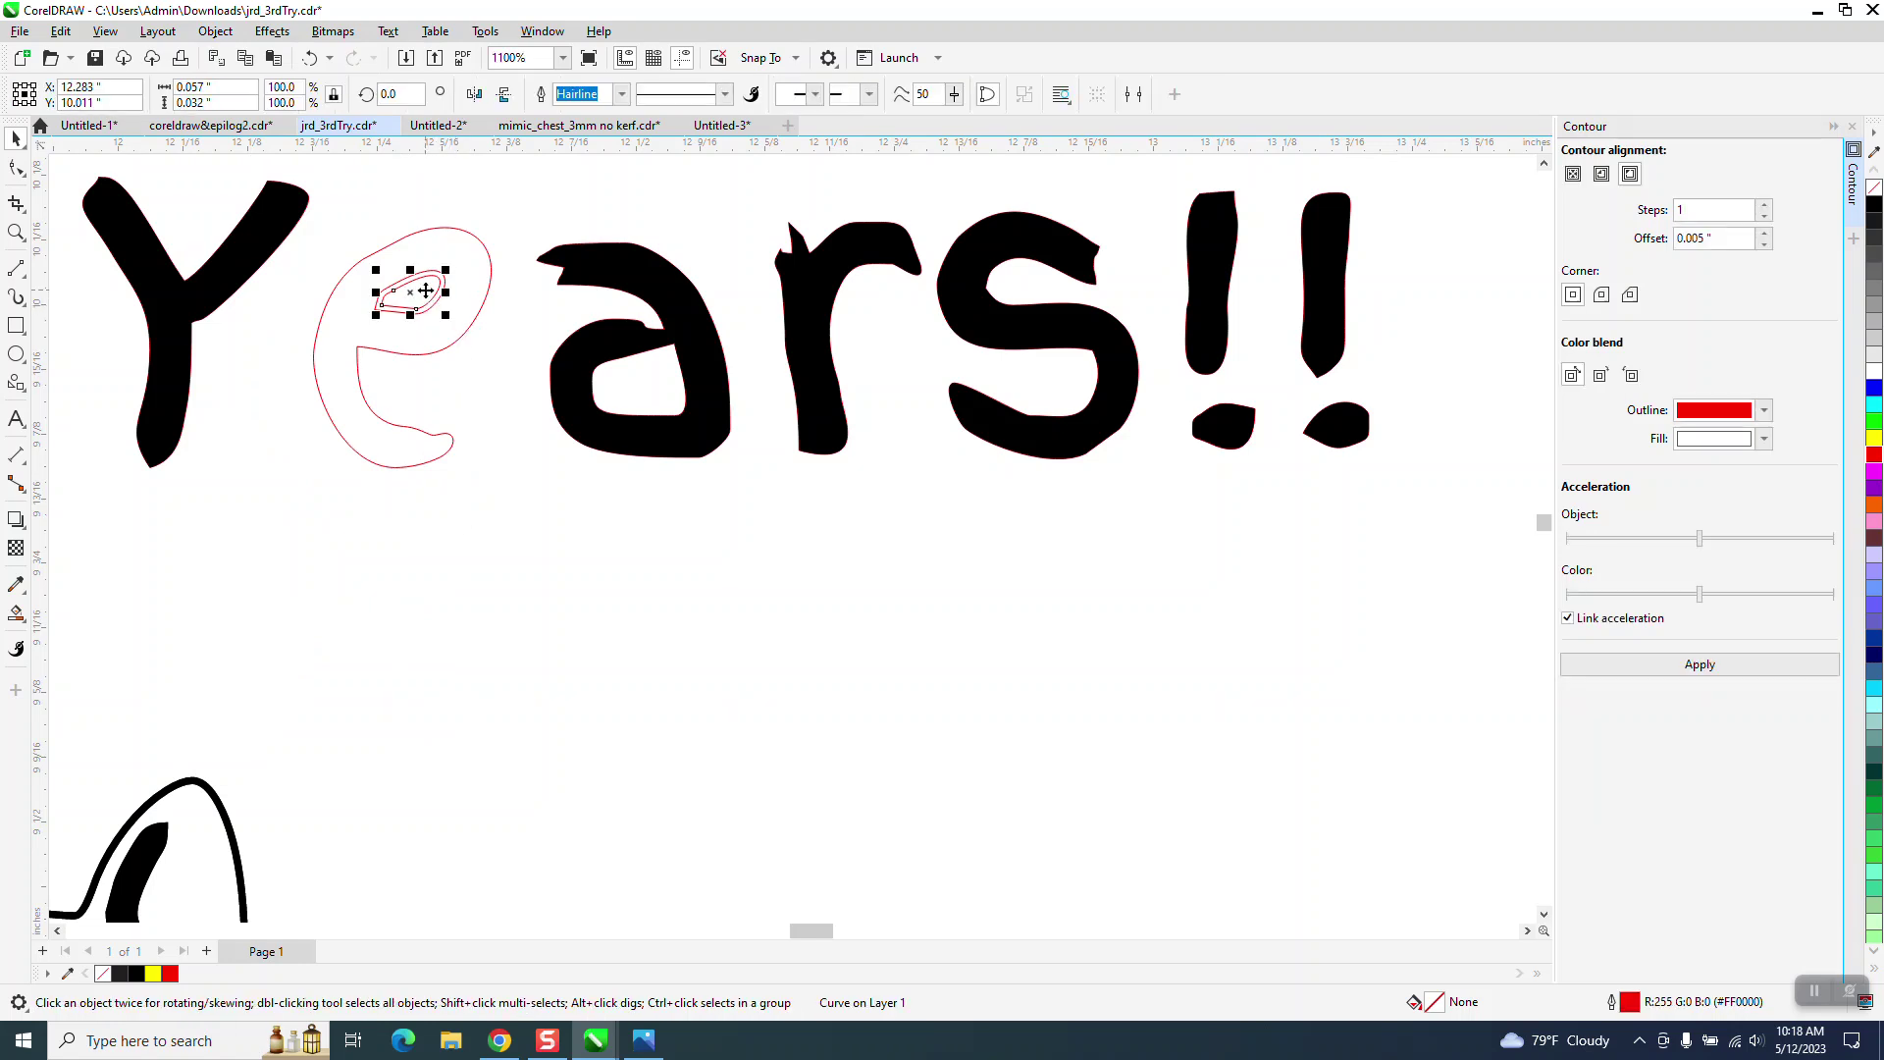
key(Delete)
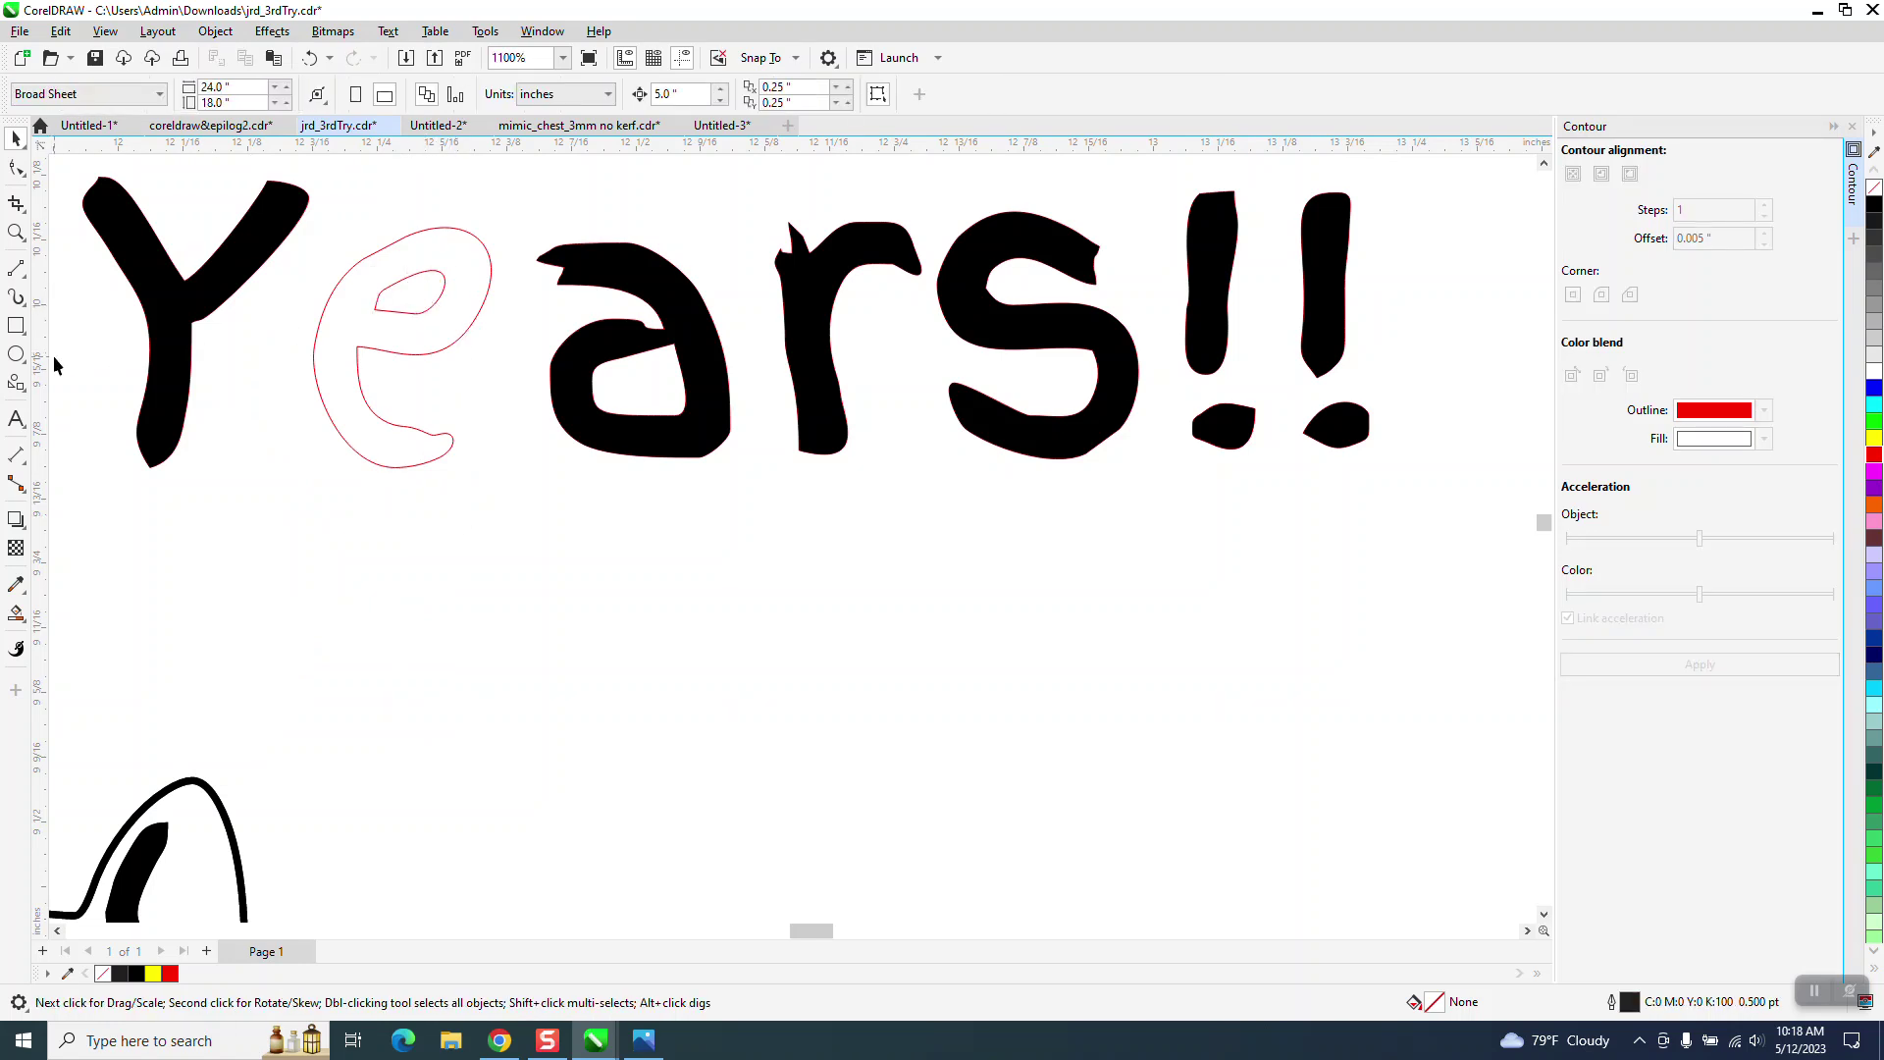
click(29, 614)
- Fill the e of Years black and zoom in on Celebration 2023
click(455, 327)
scroll(422, 561, down, 5)
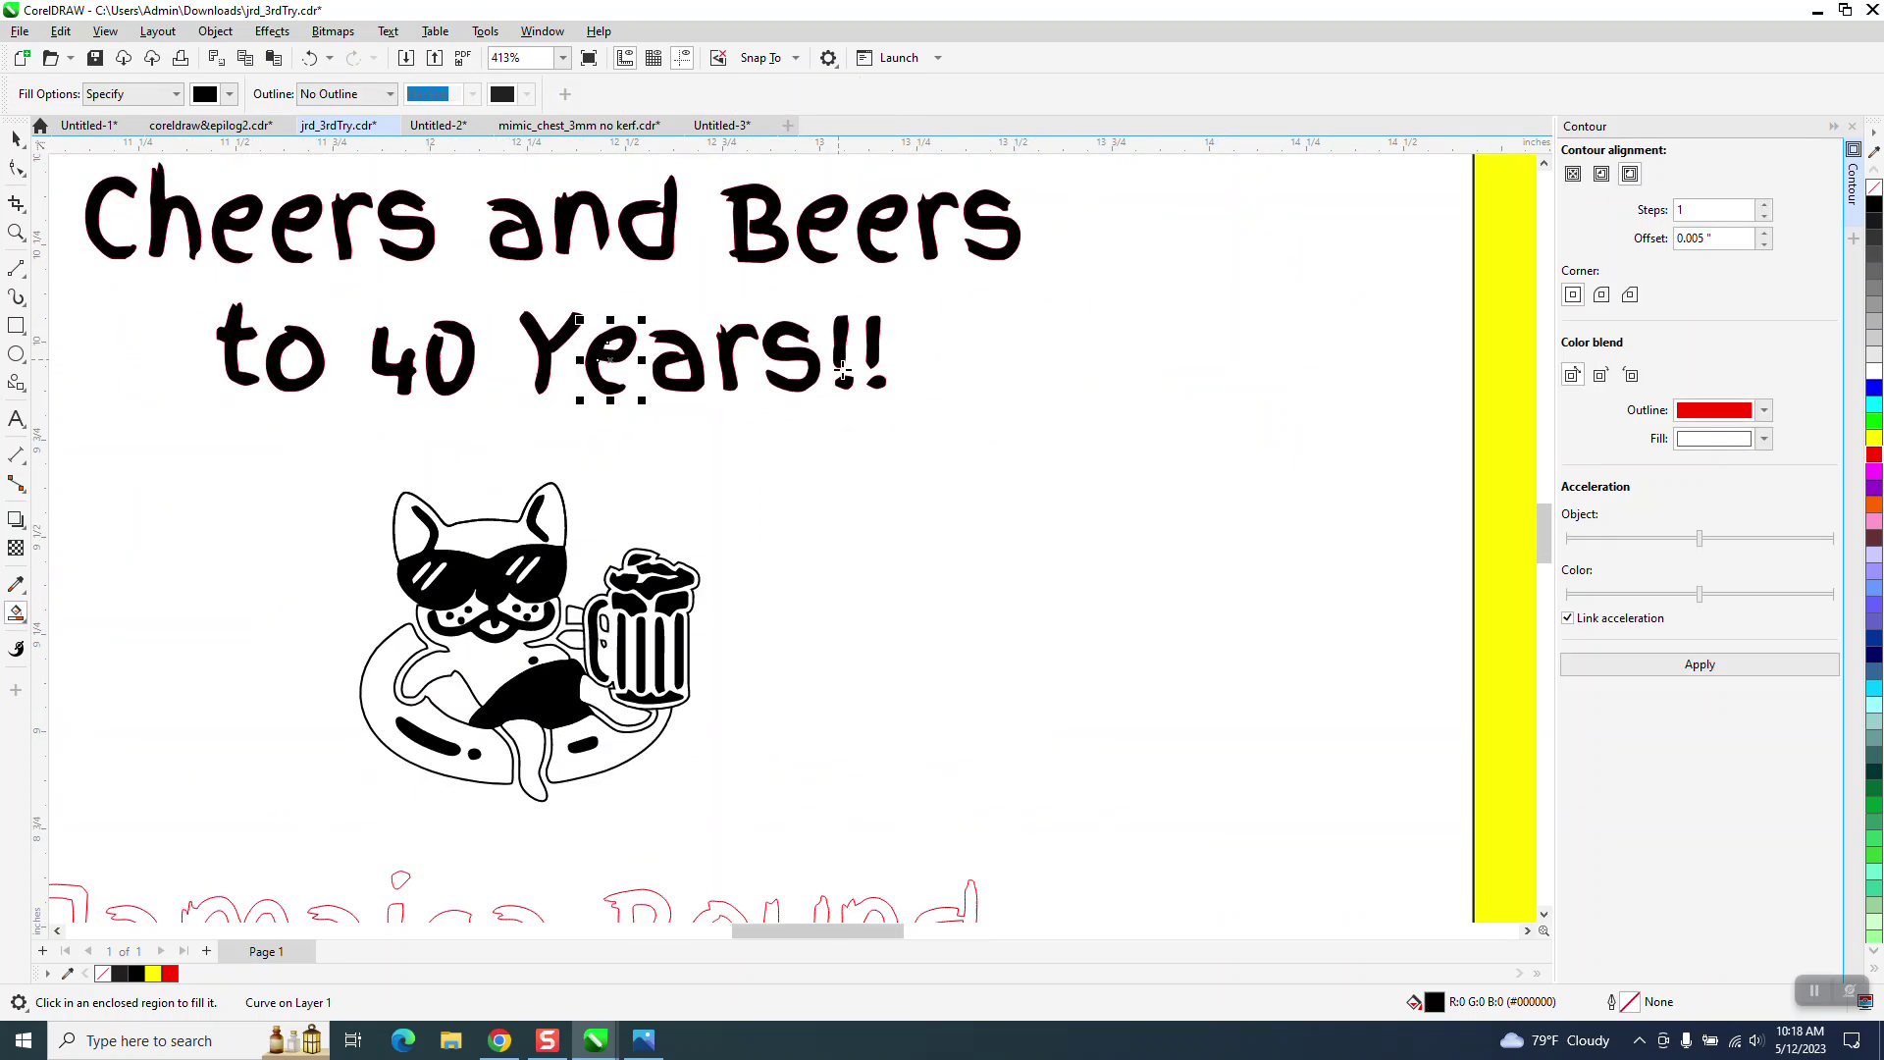
click(16, 232)
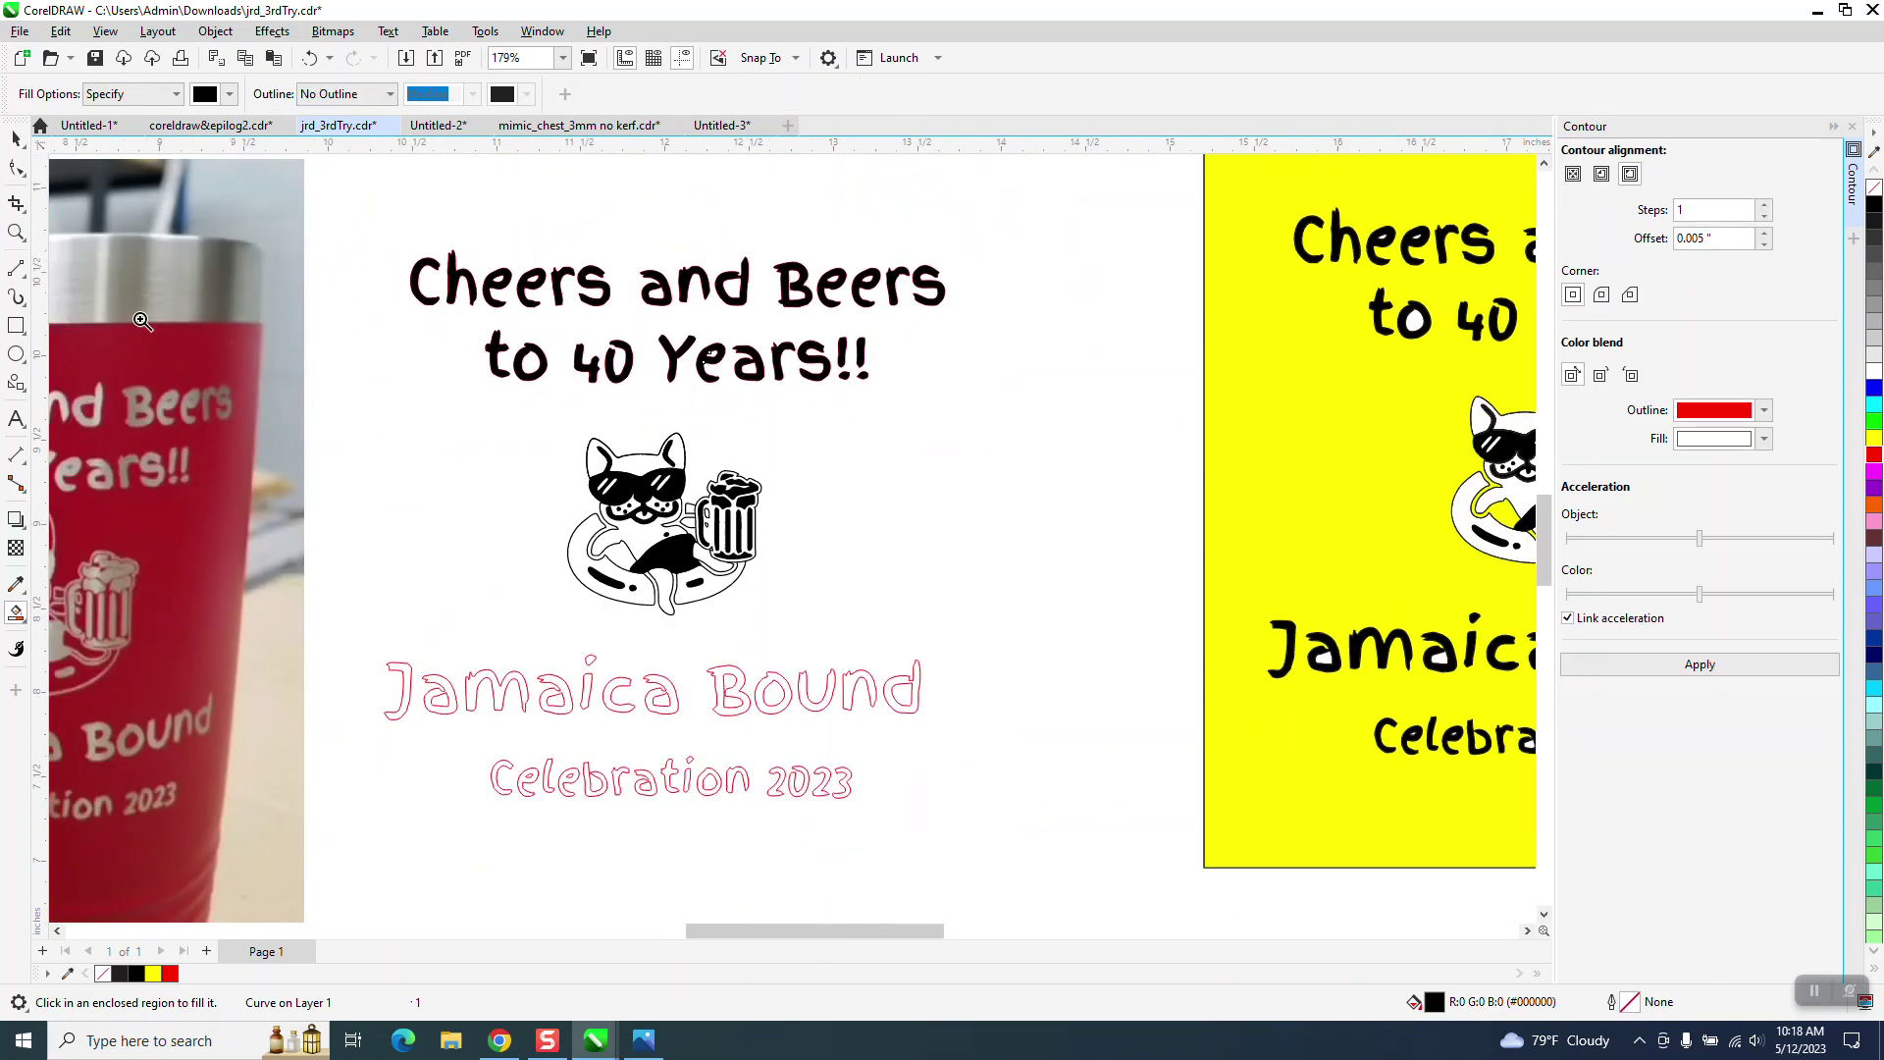
drag(394, 623, 1161, 845)
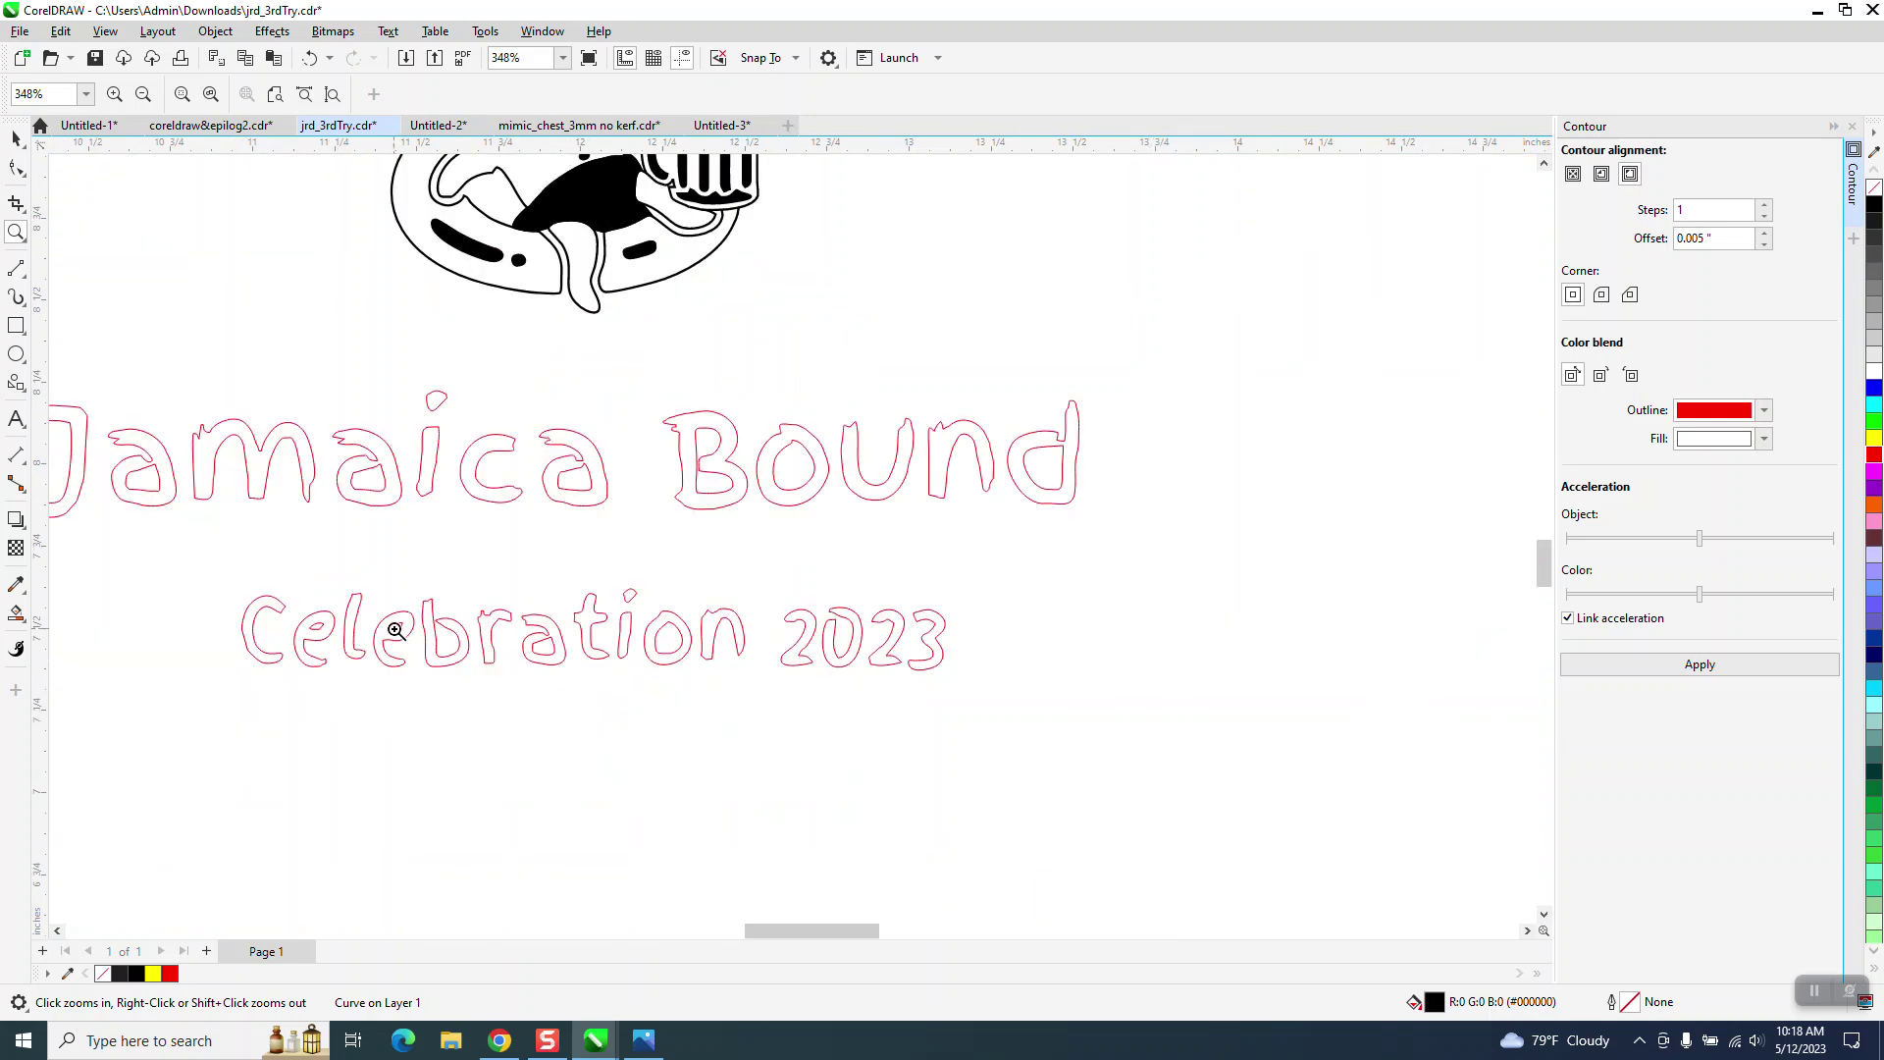
drag(255, 591, 819, 805)
click(16, 139)
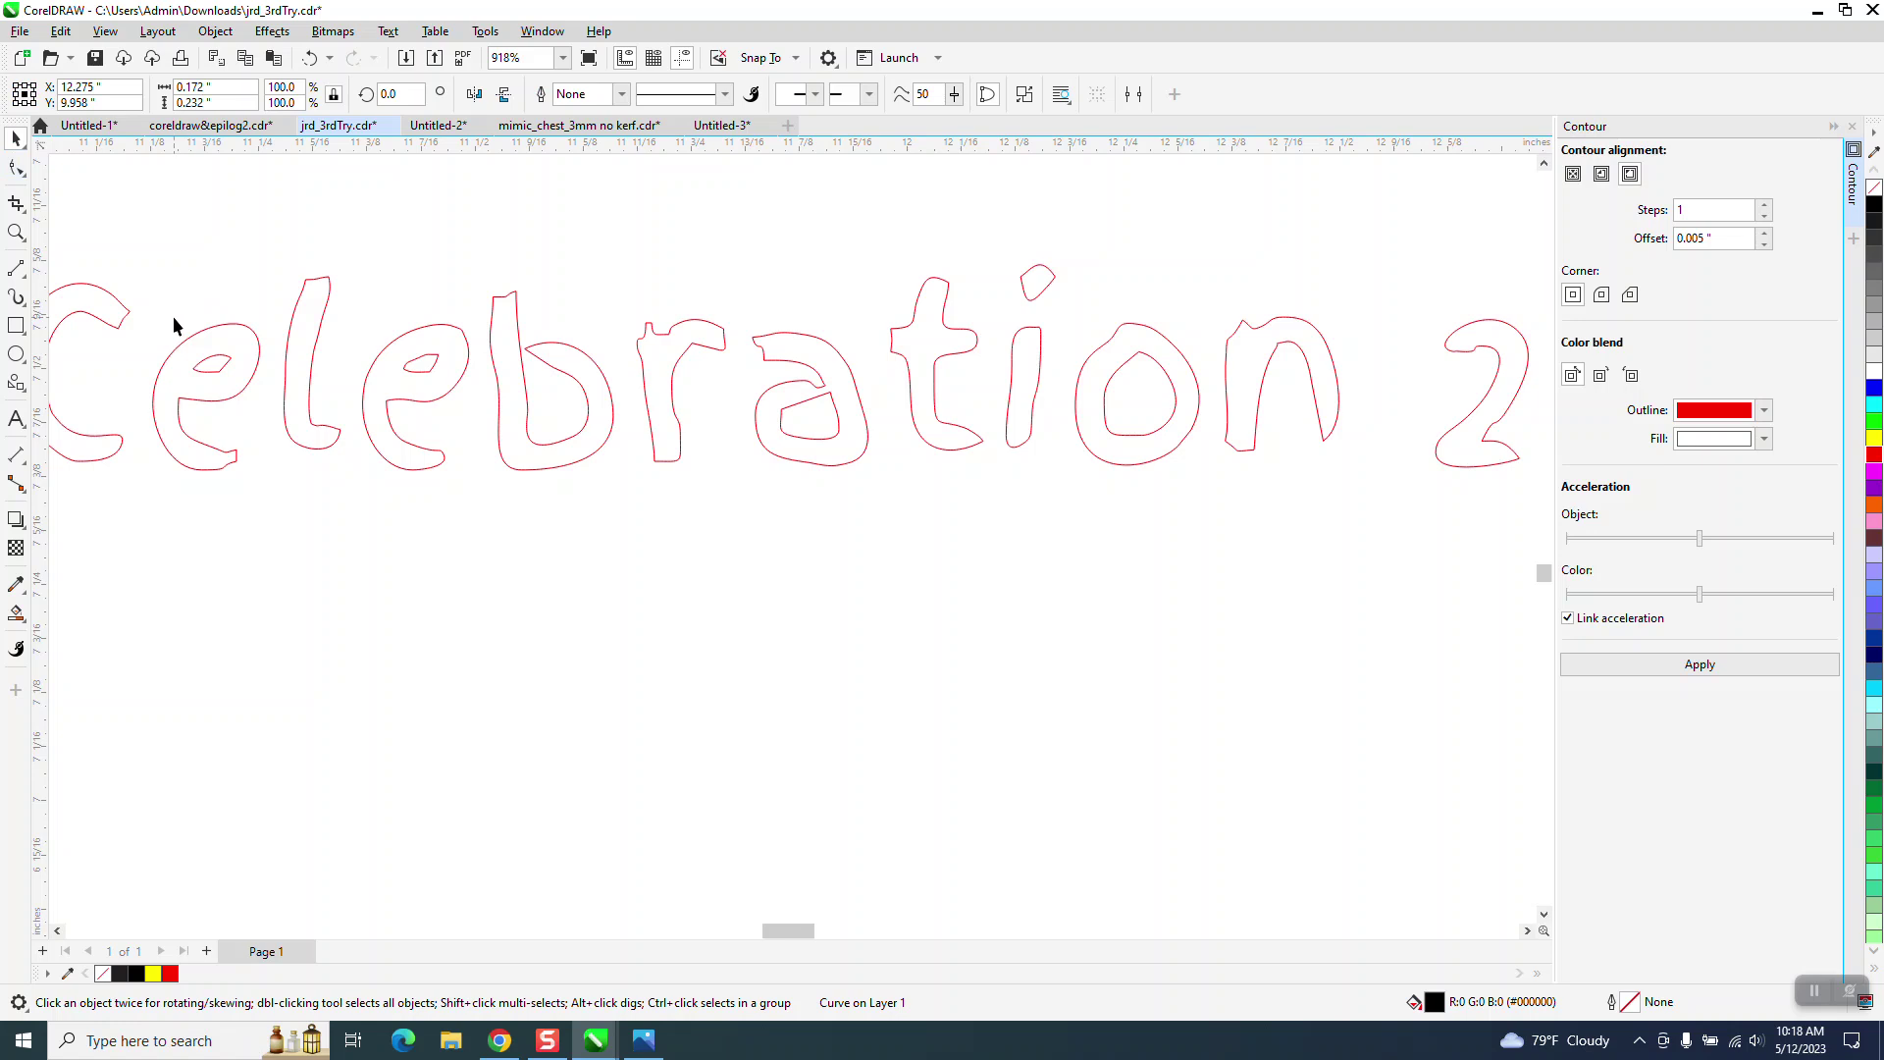
- Group the inner holes of both Celebration e's and add a contour to them
drag(134, 332, 481, 391)
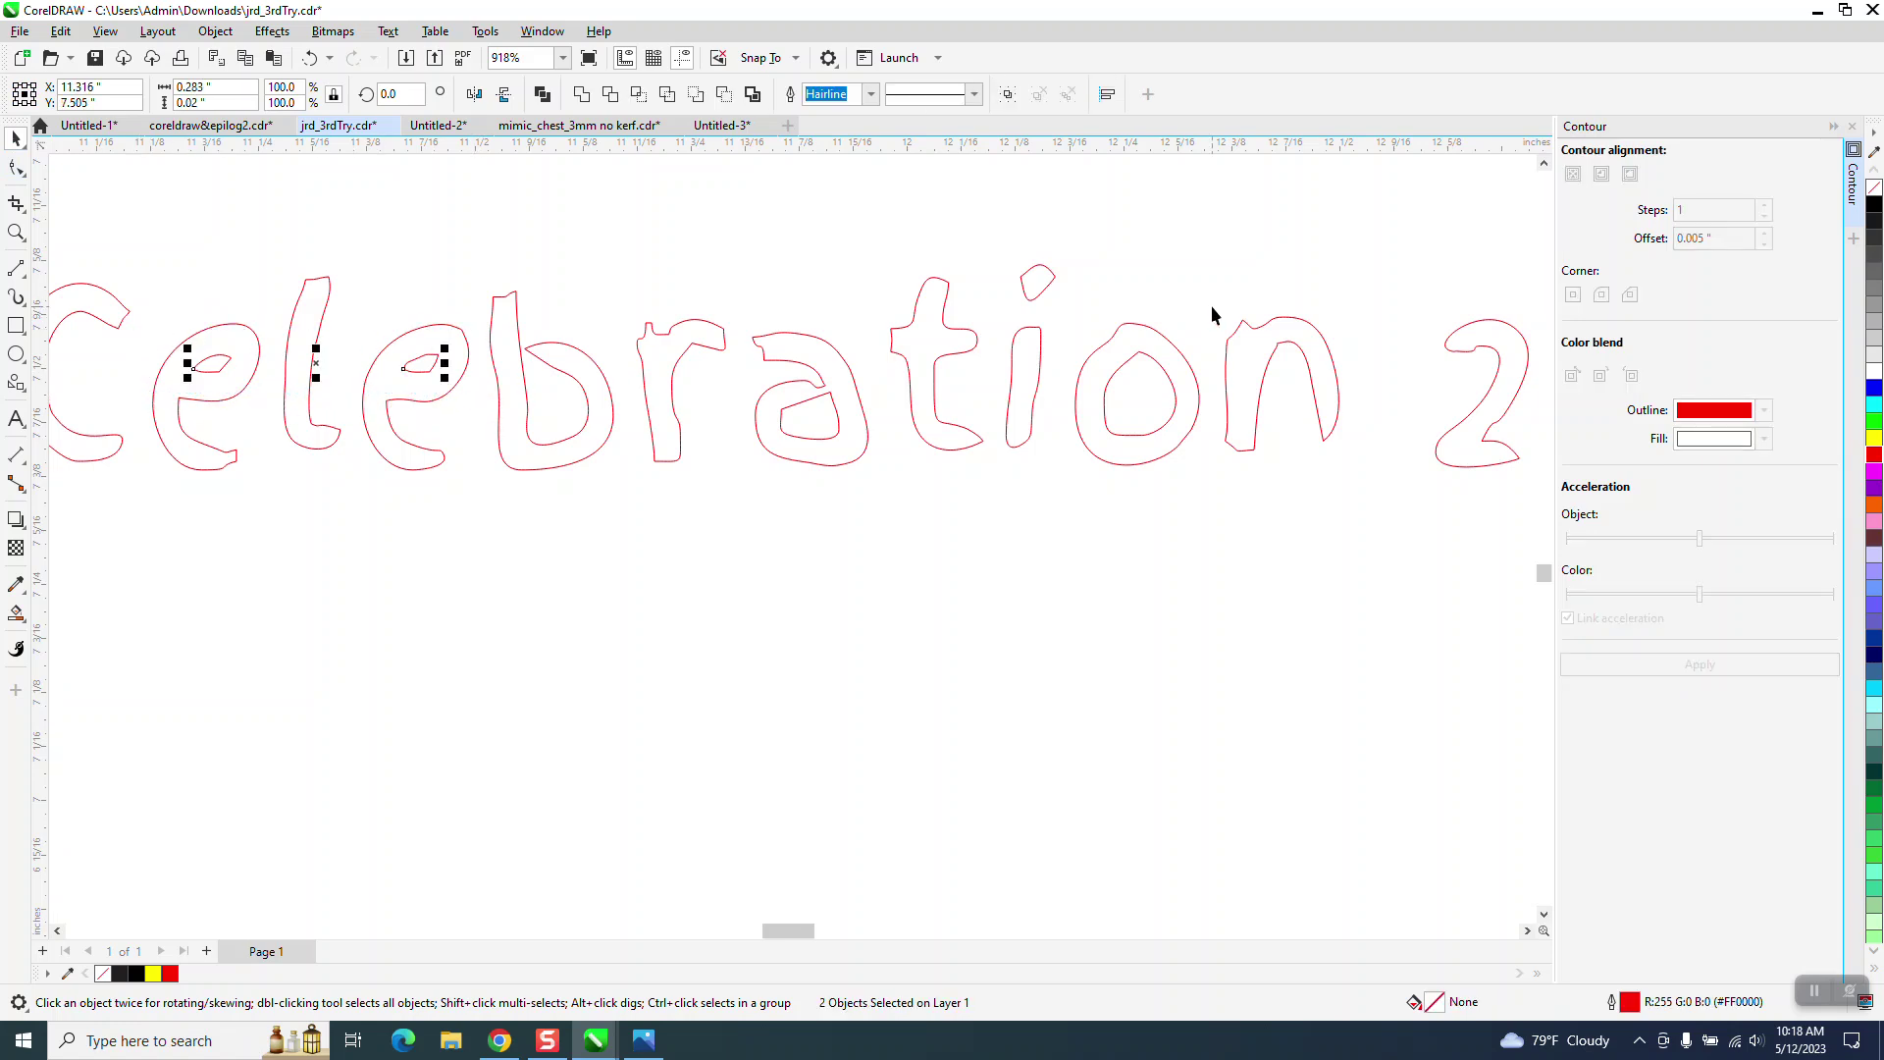
click(218, 32)
mouse_move(253, 367)
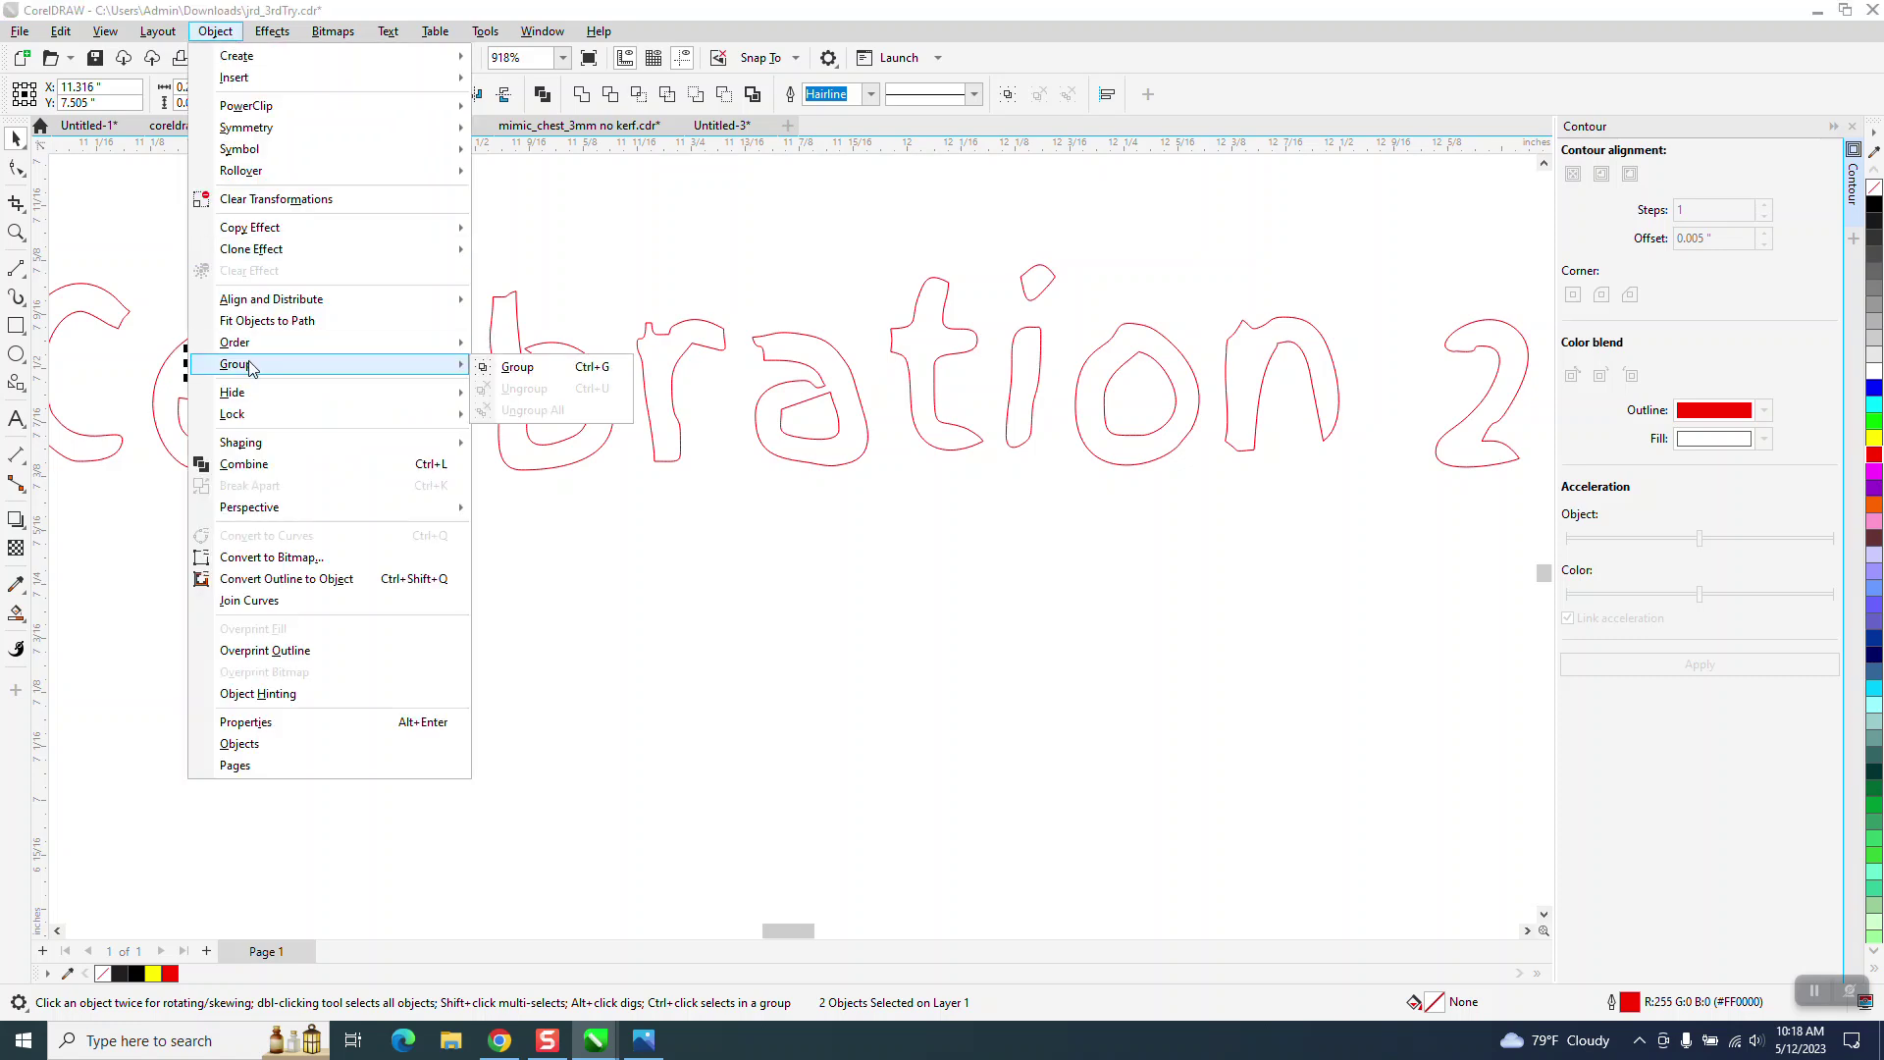
click(546, 367)
click(1701, 664)
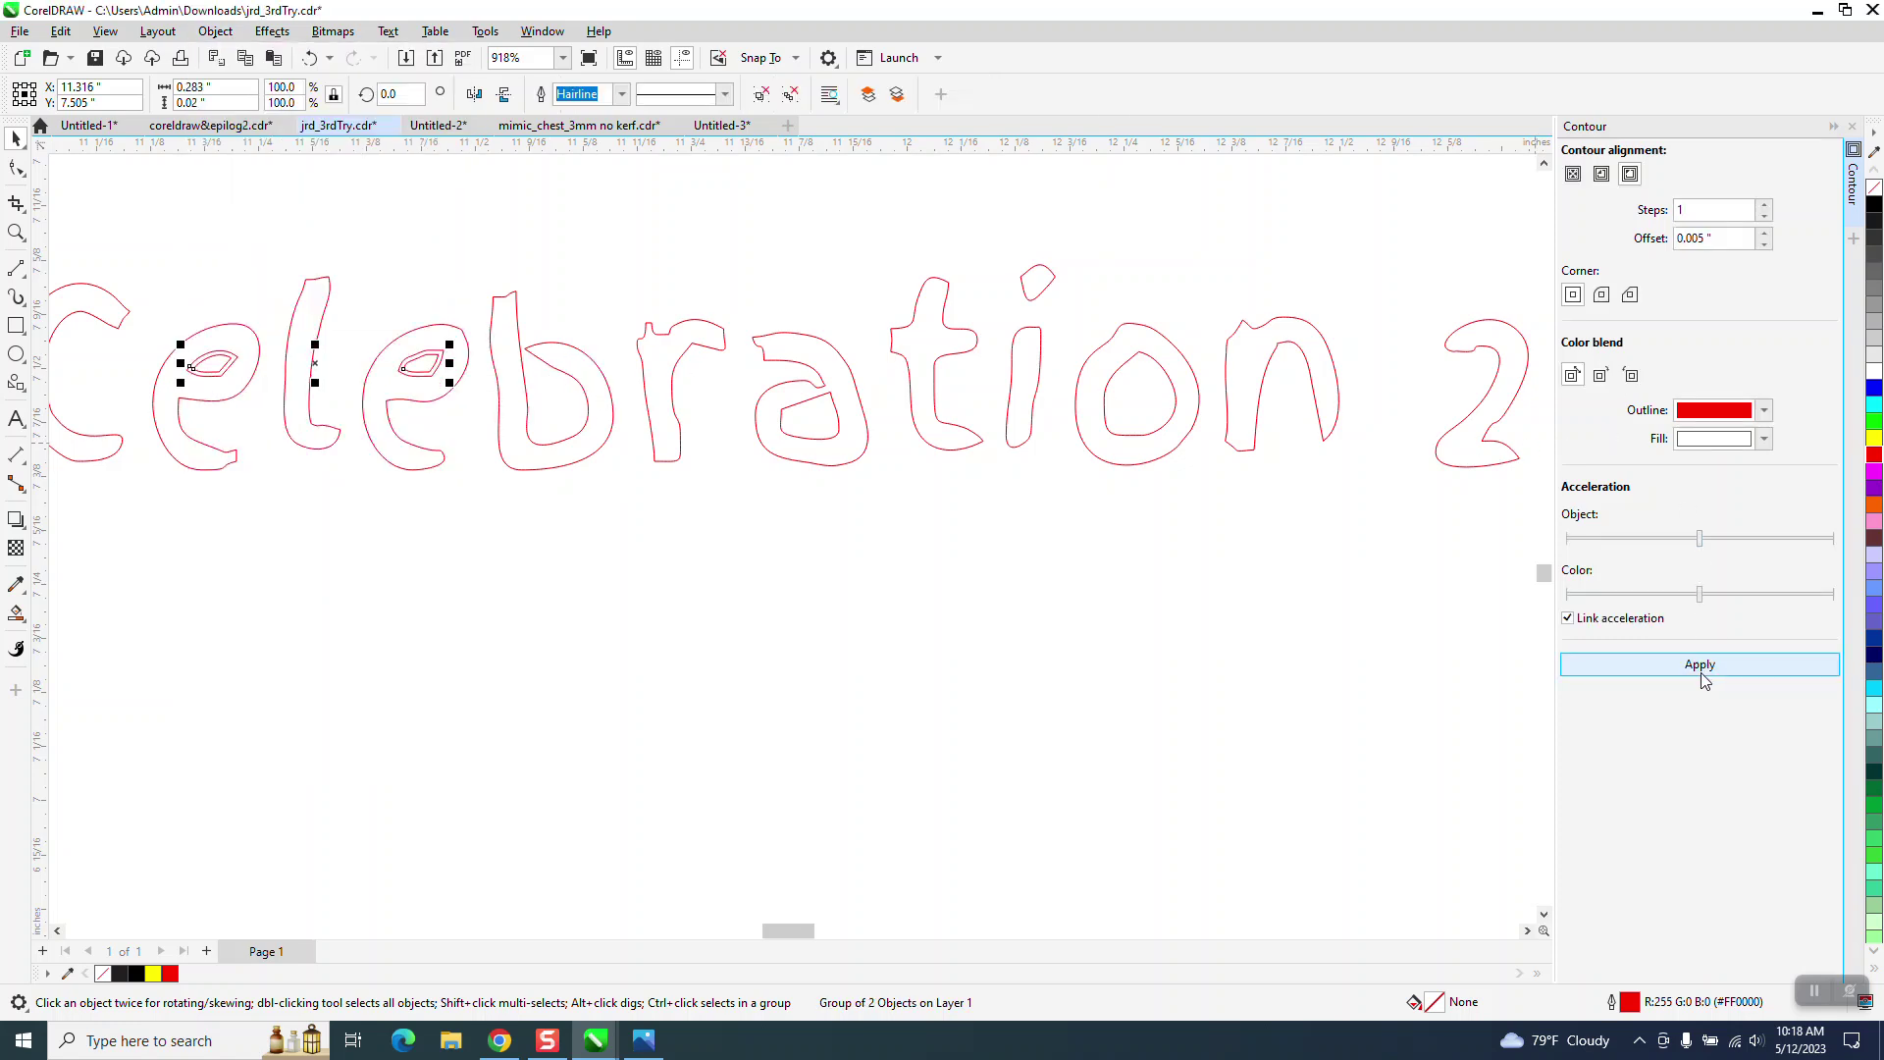
- Break the contours apart, delete the extra inner curves, and select all of Celebration 2023
click(215, 31)
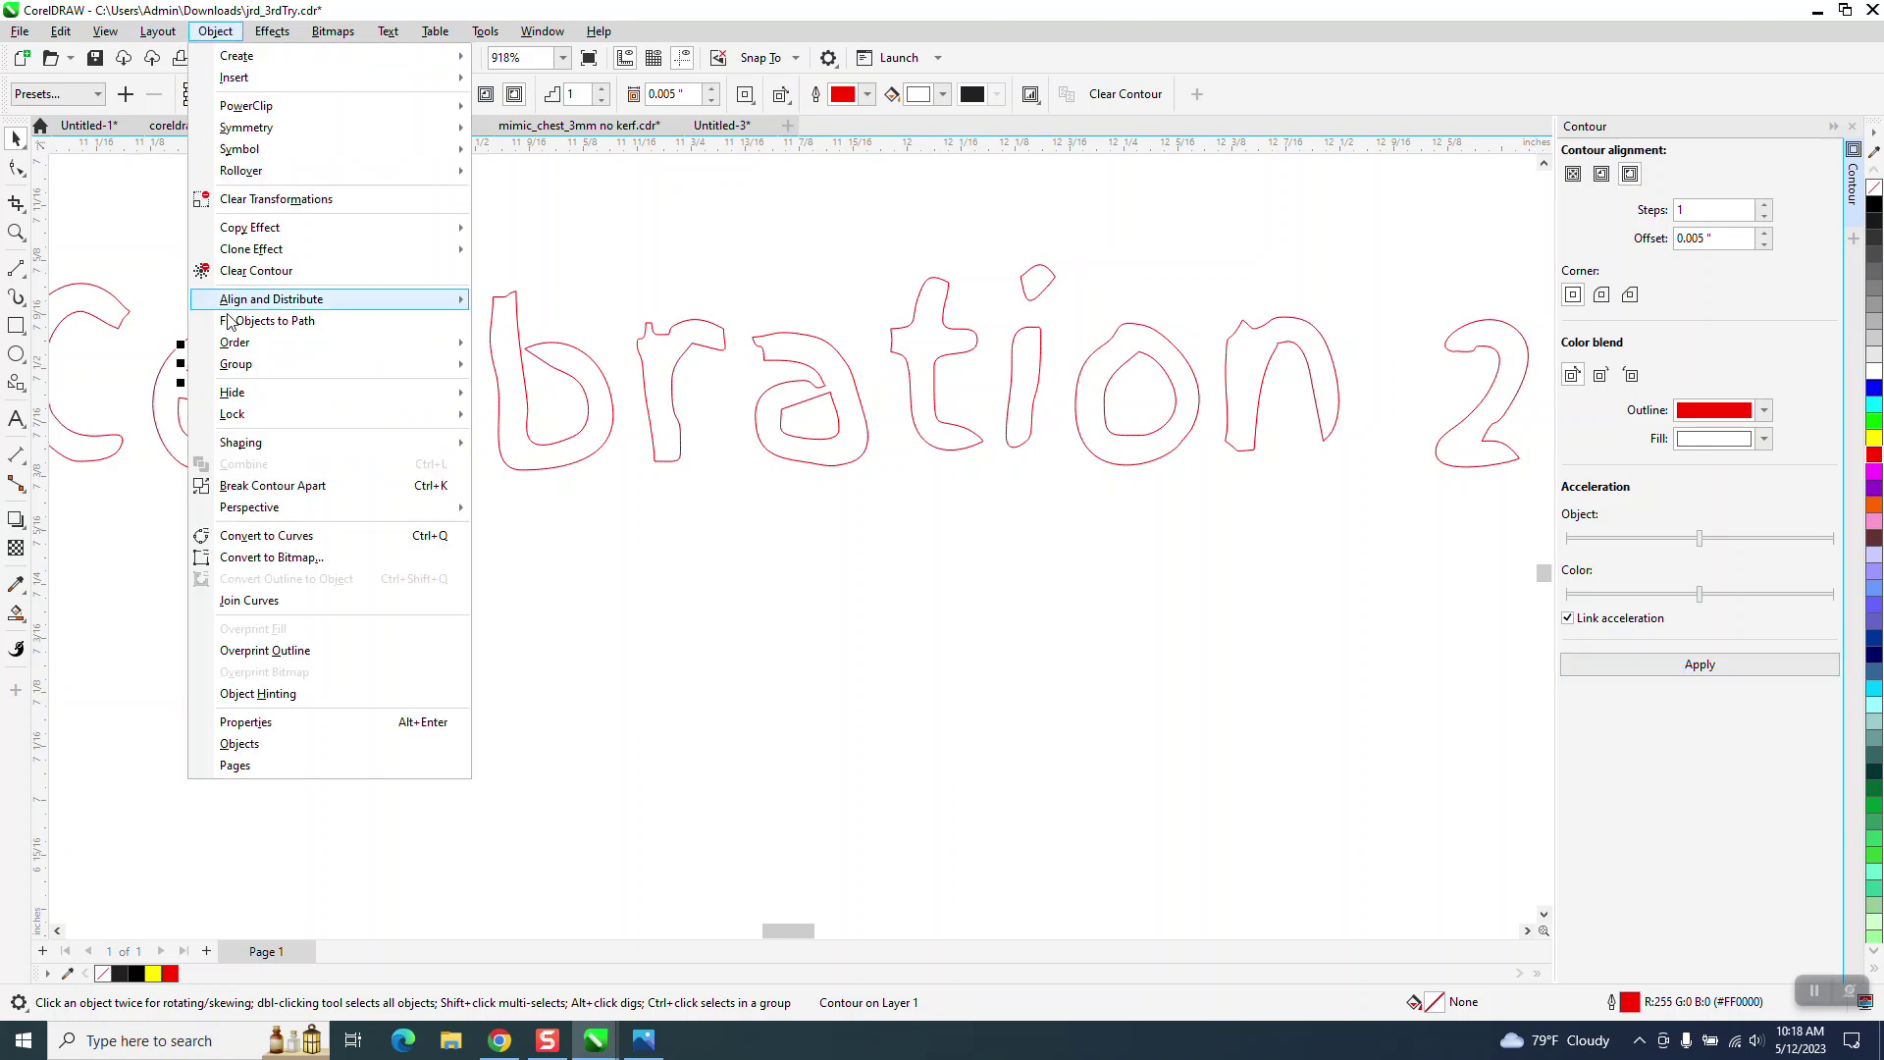
click(276, 485)
click(309, 437)
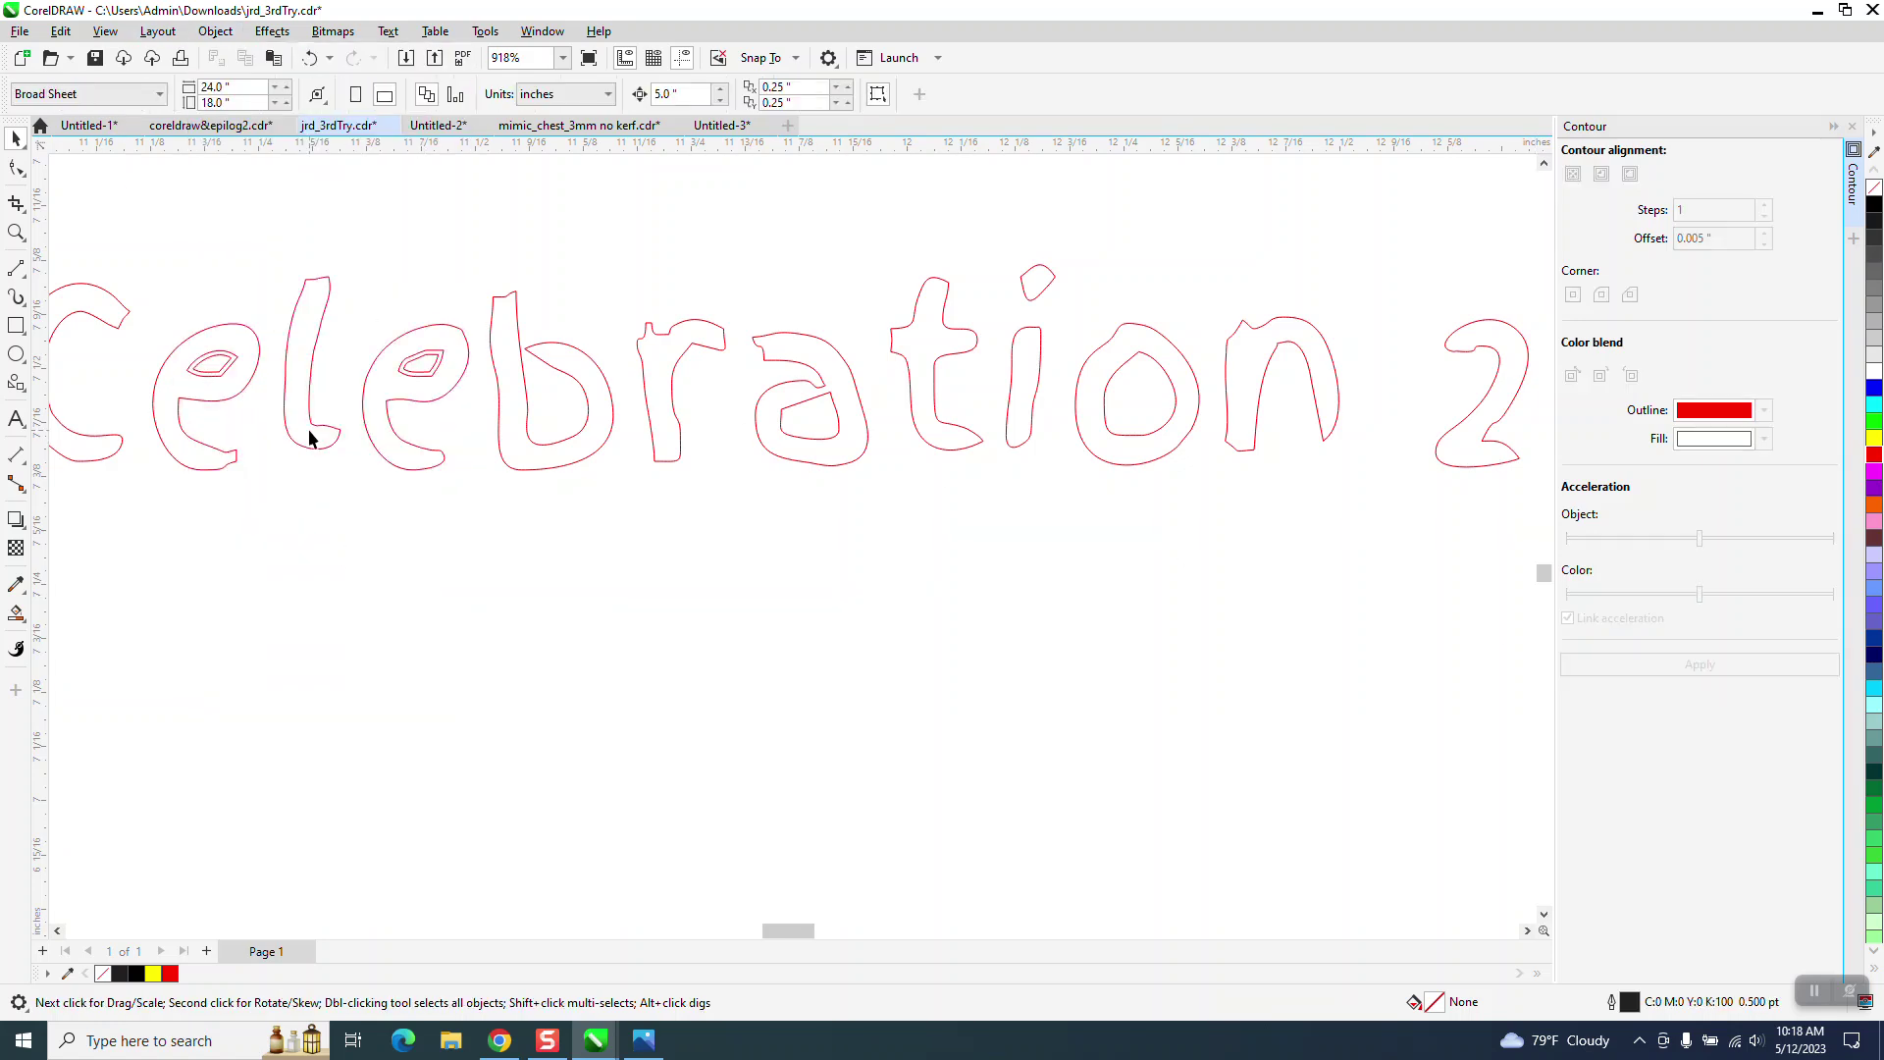
click(218, 368)
key(Delete)
scroll(347, 383, down, 1)
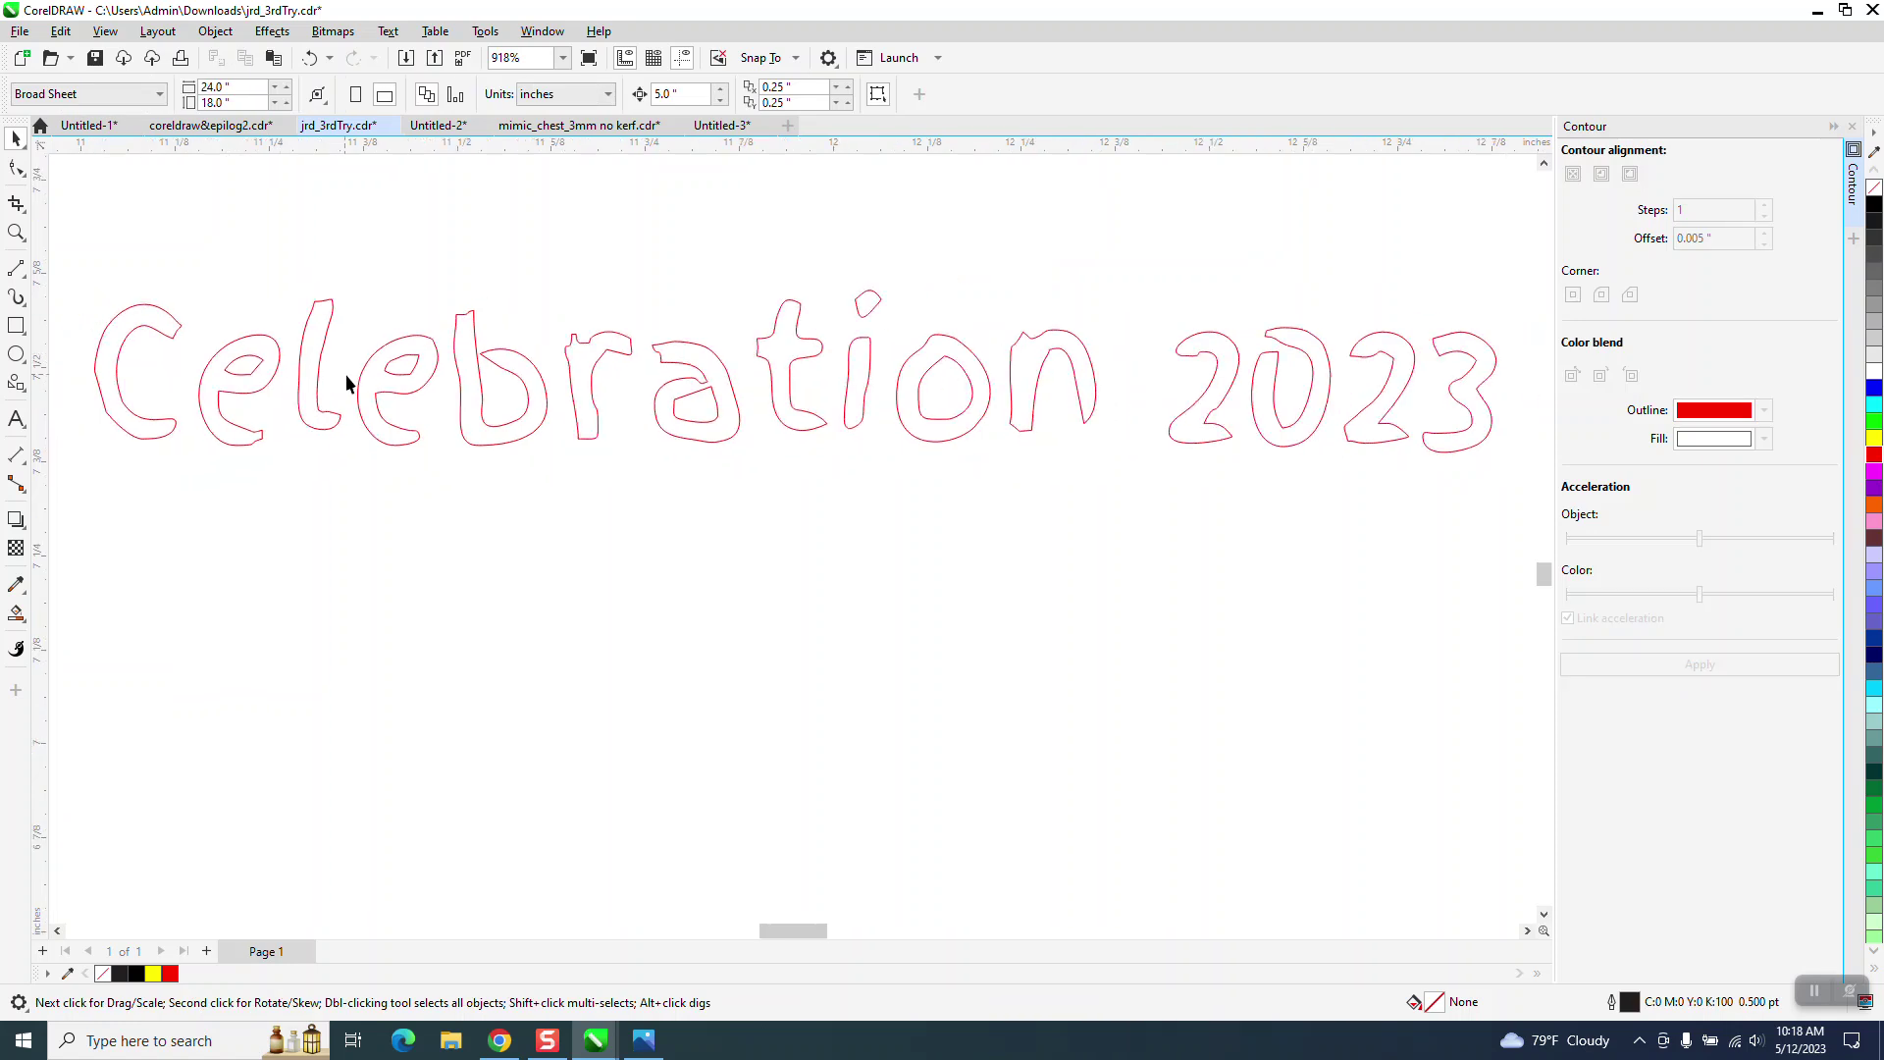
scroll(347, 383, down, 3)
drag(585, 449, 1044, 438)
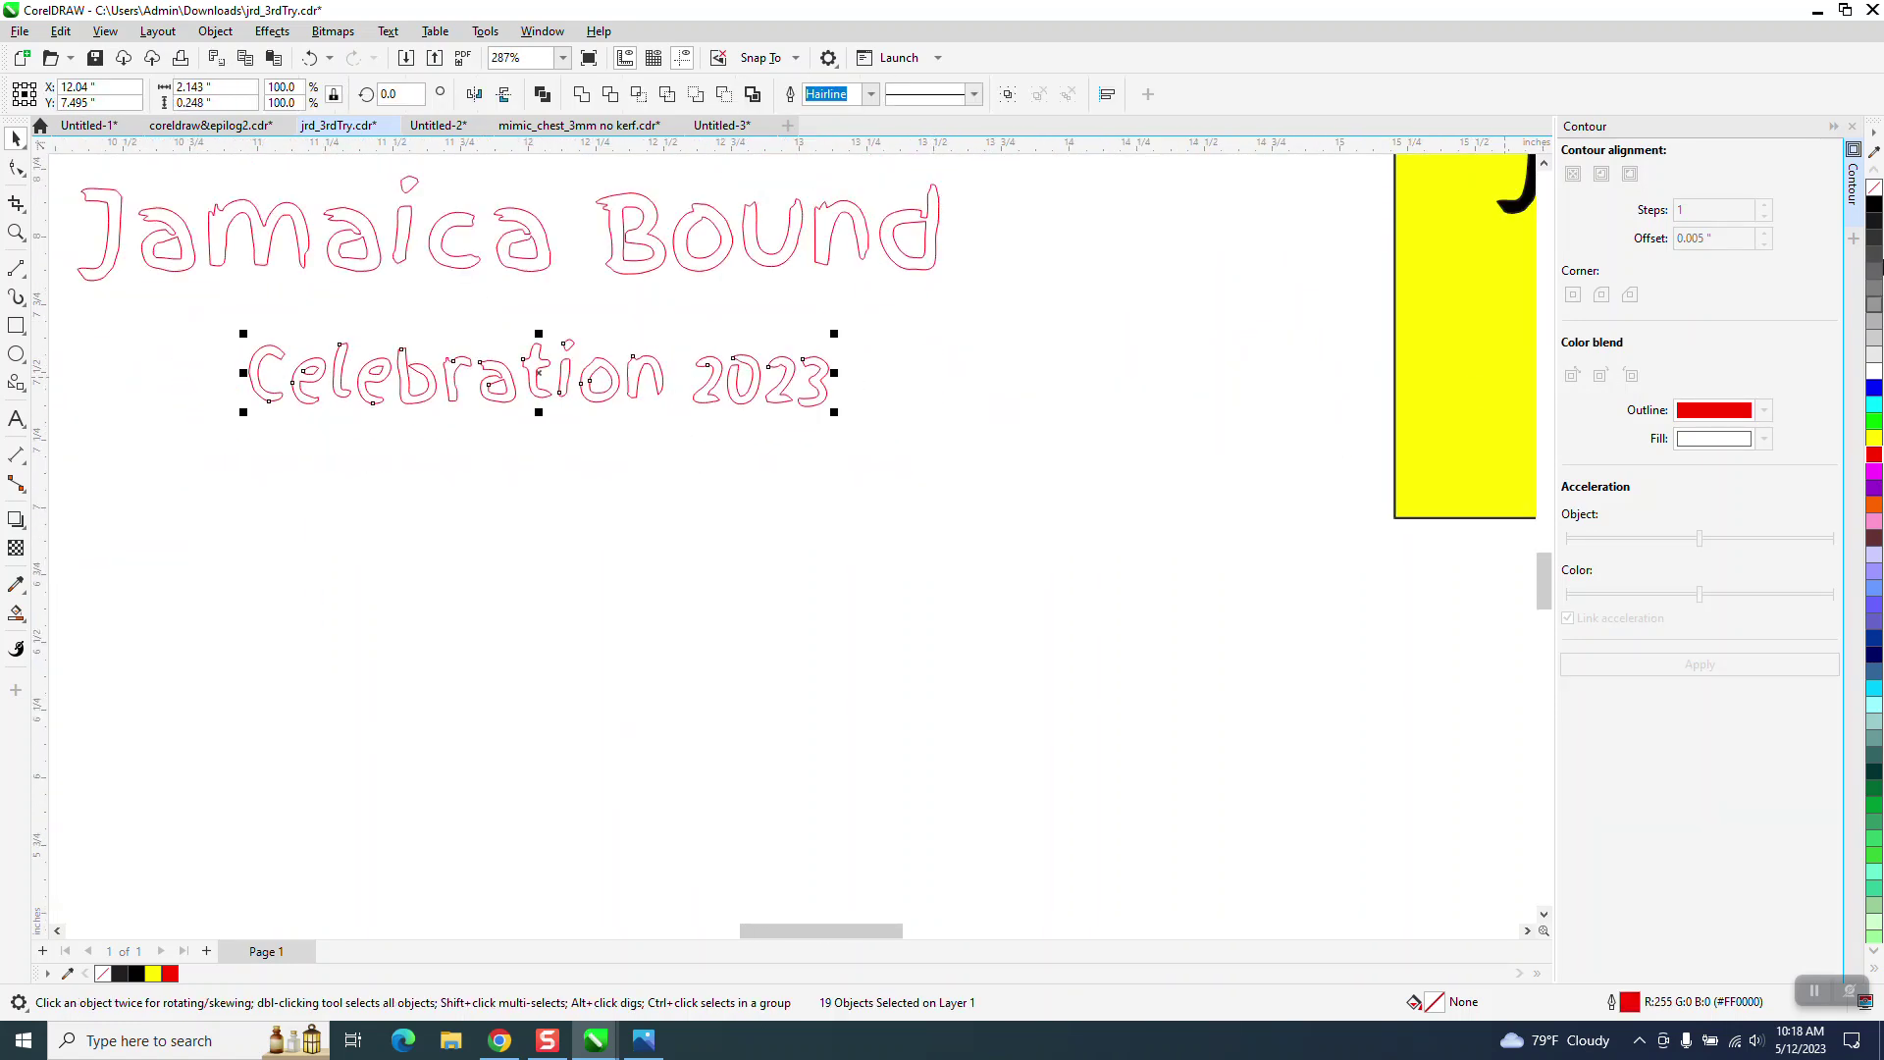
- Try a black palette fill on Celebration 2023, undo it, and zoom in on the text
click(1876, 208)
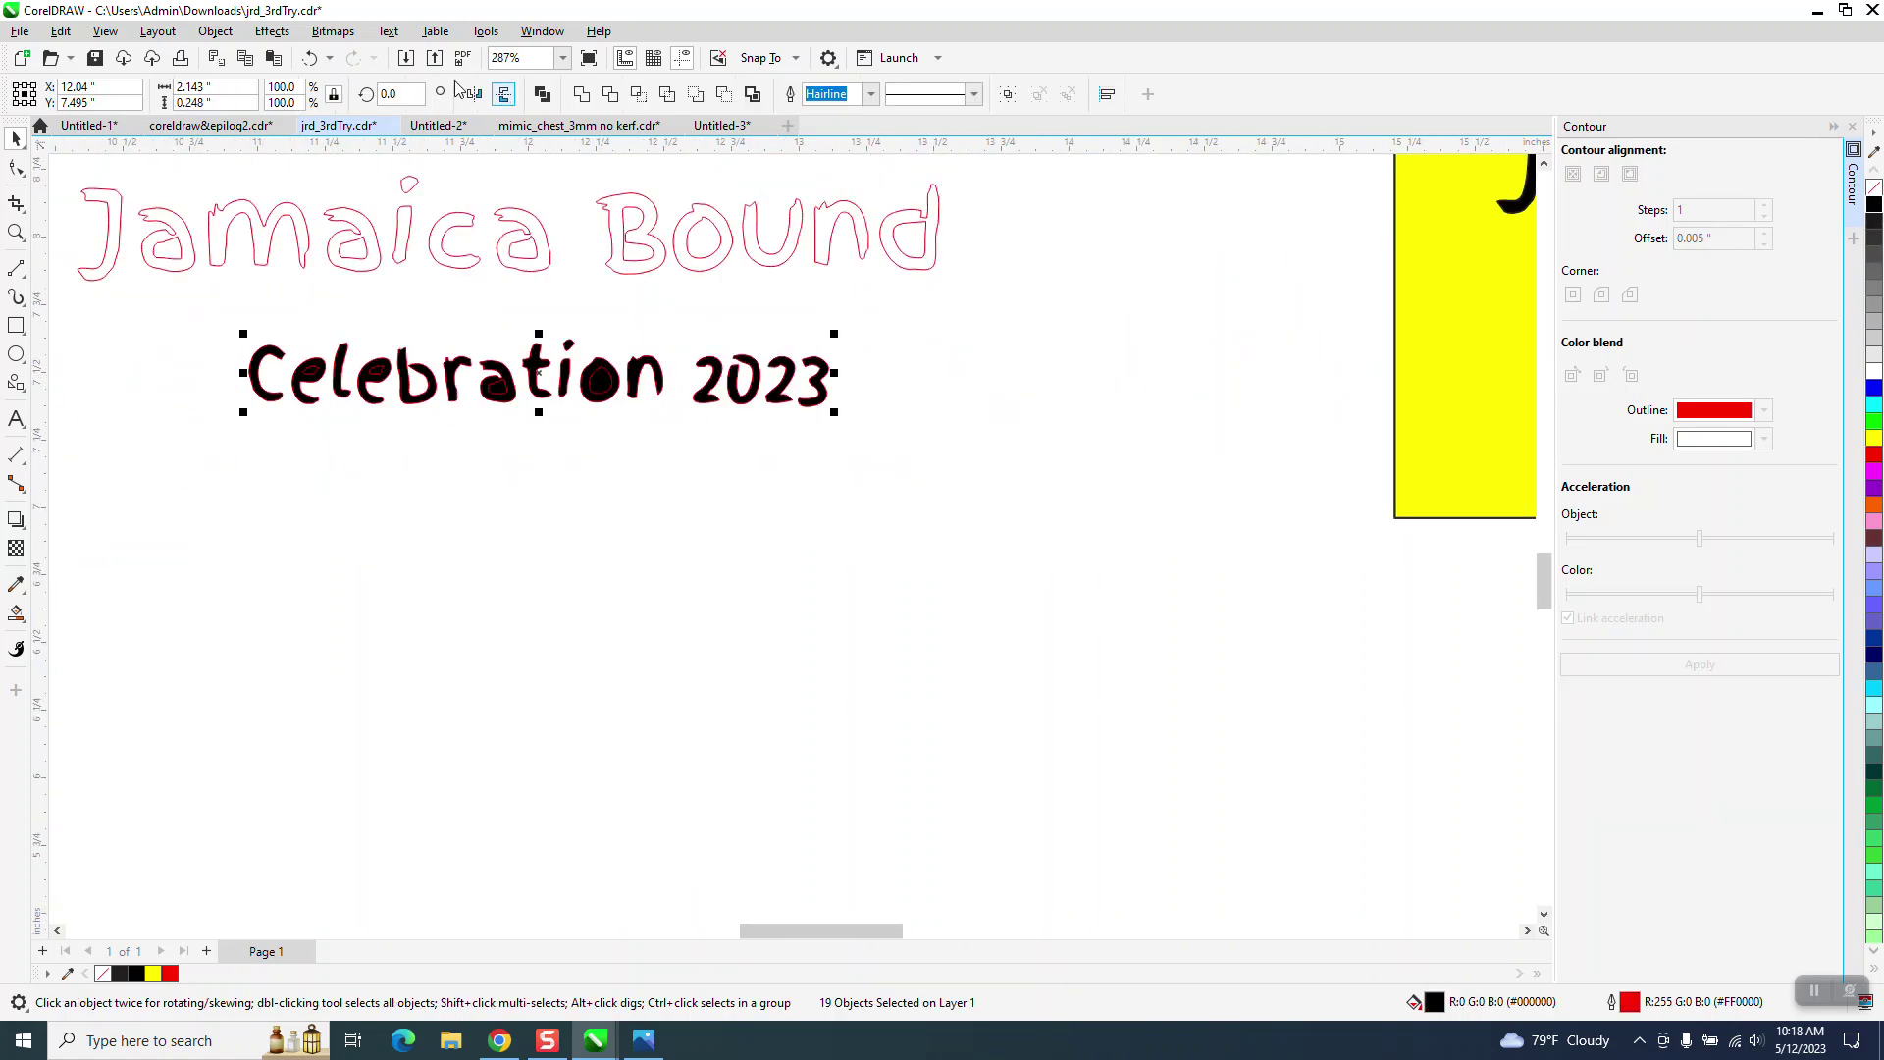
click(312, 59)
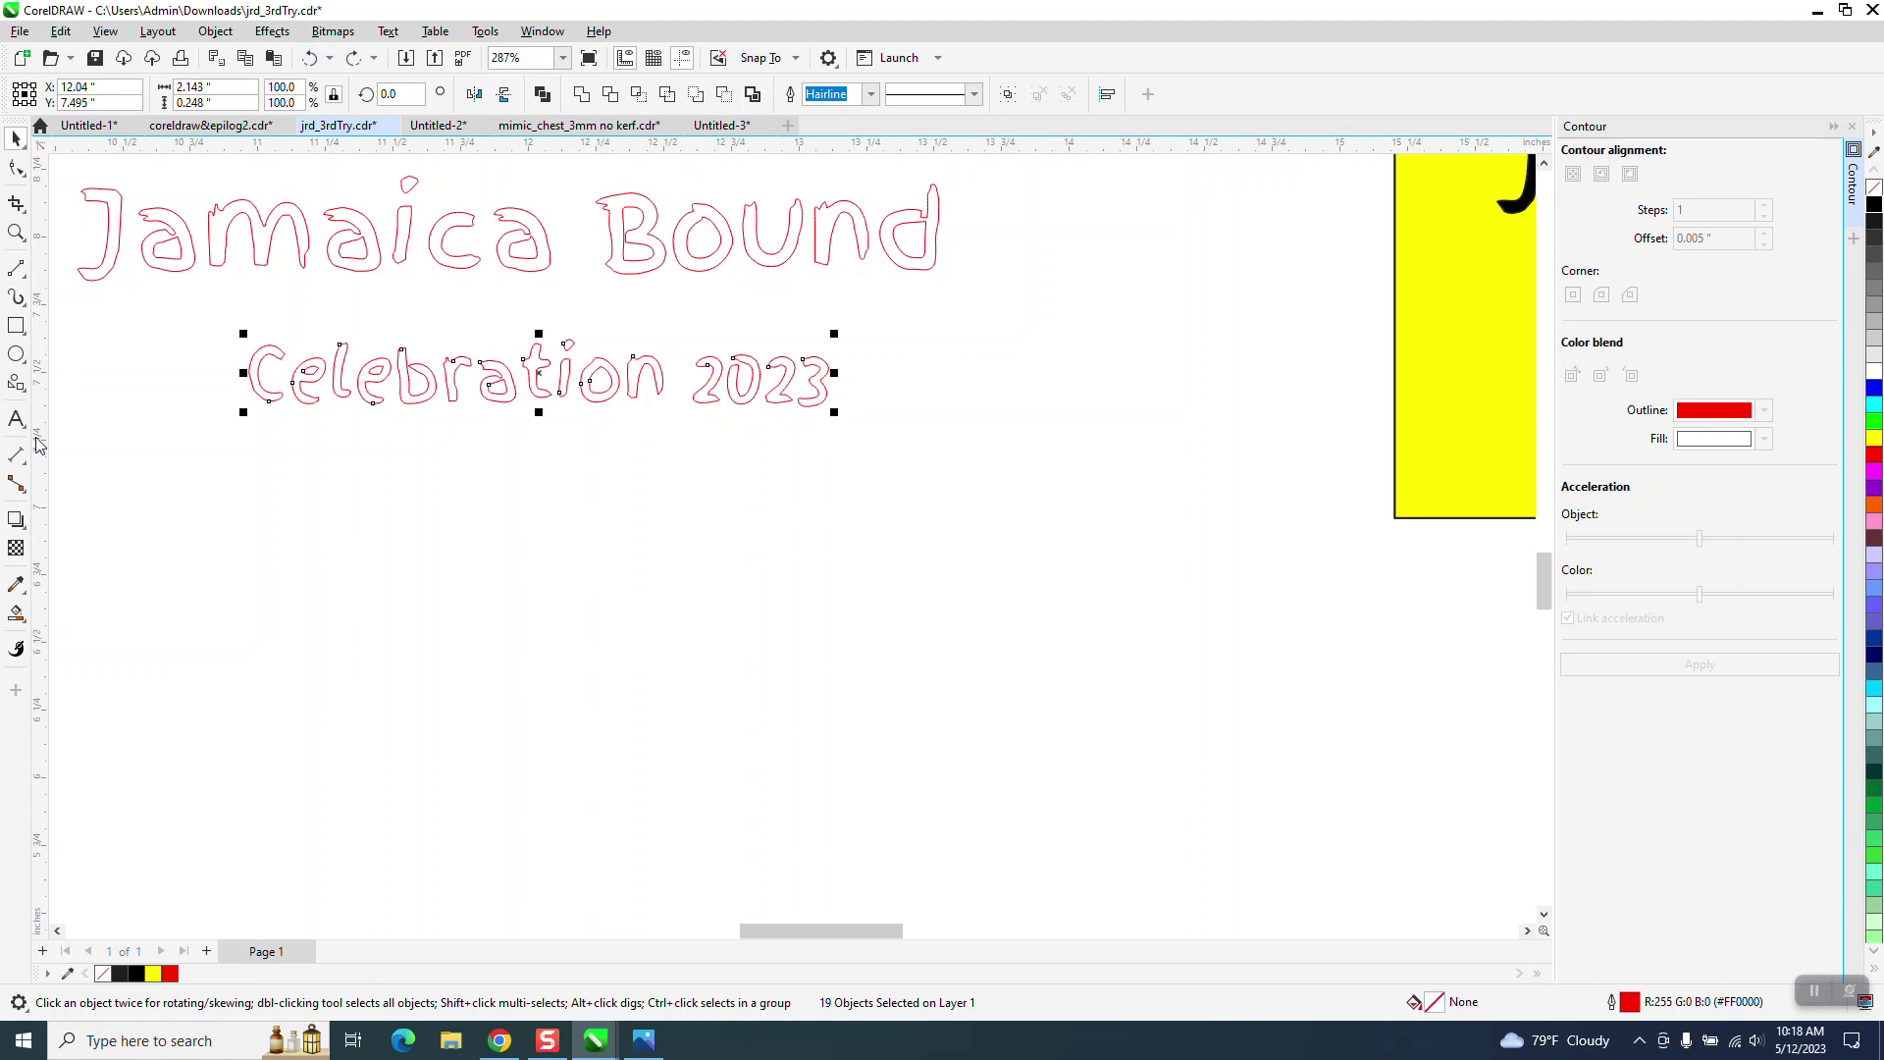
click(16, 614)
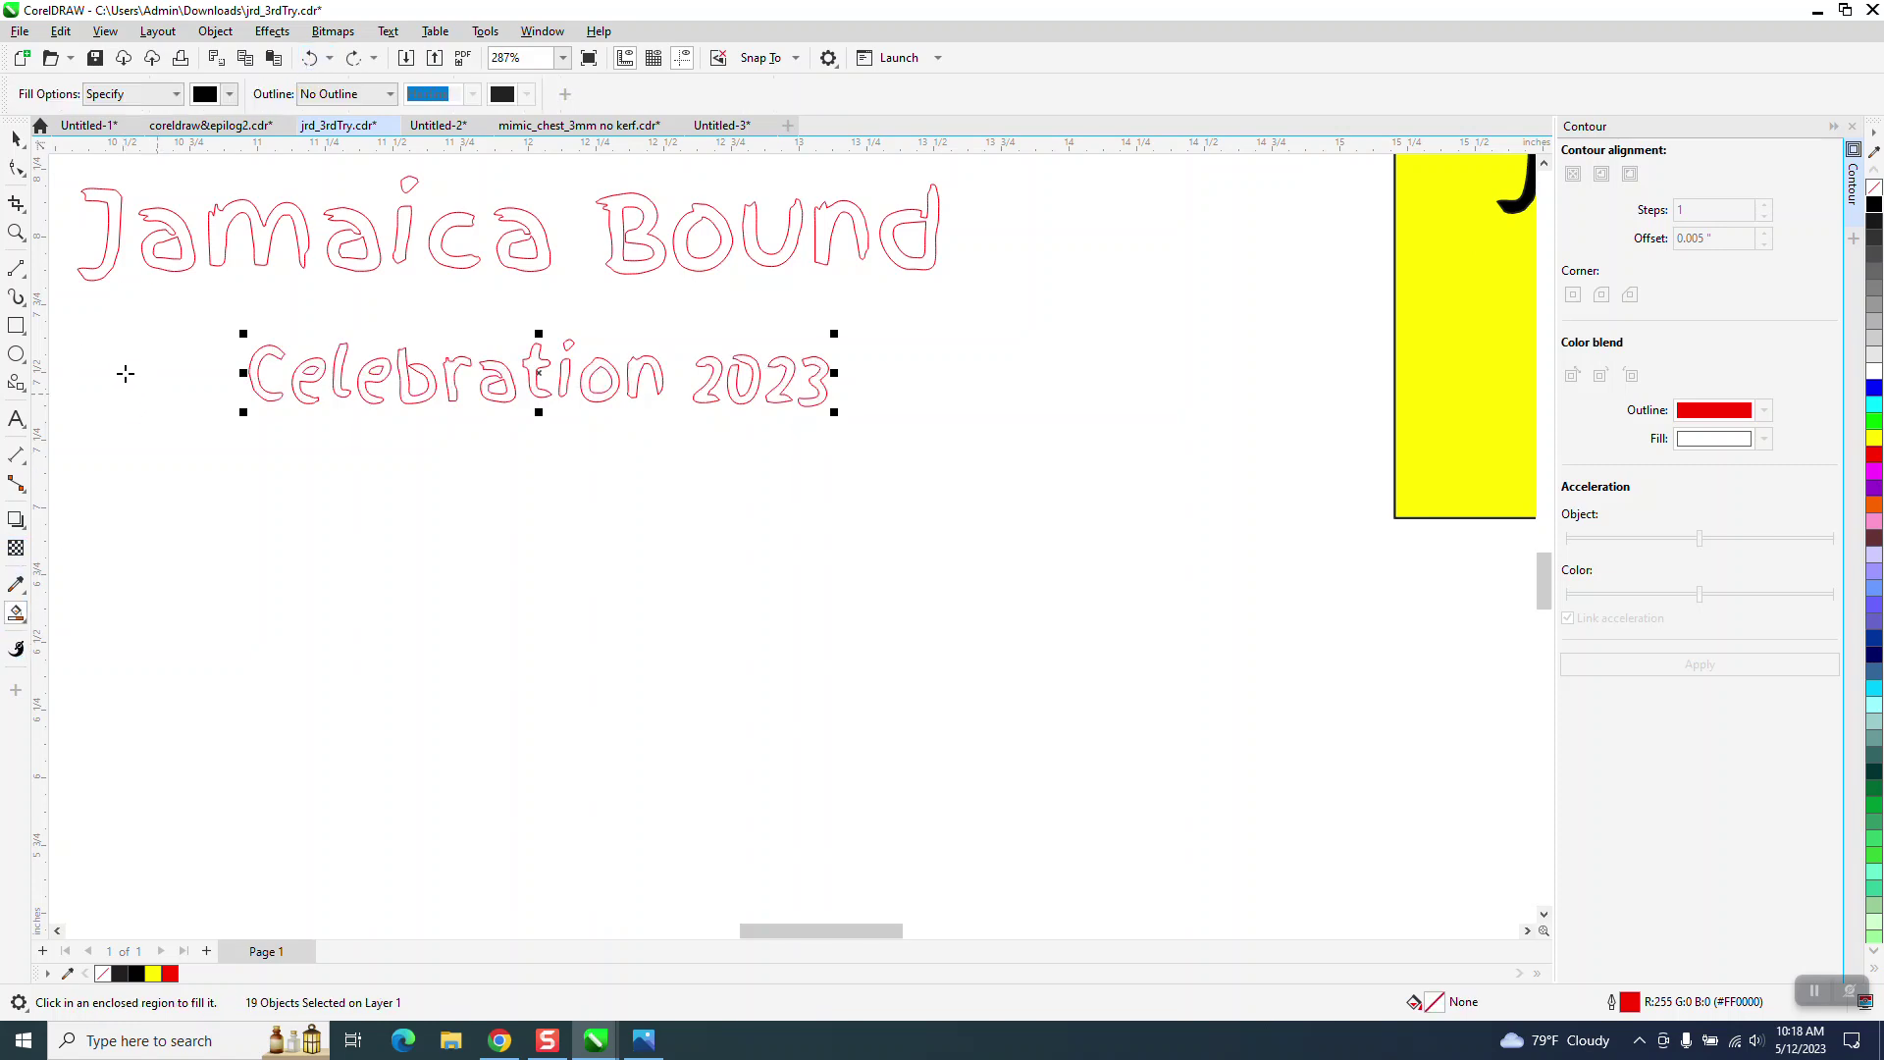
click(15, 233)
drag(236, 330, 900, 484)
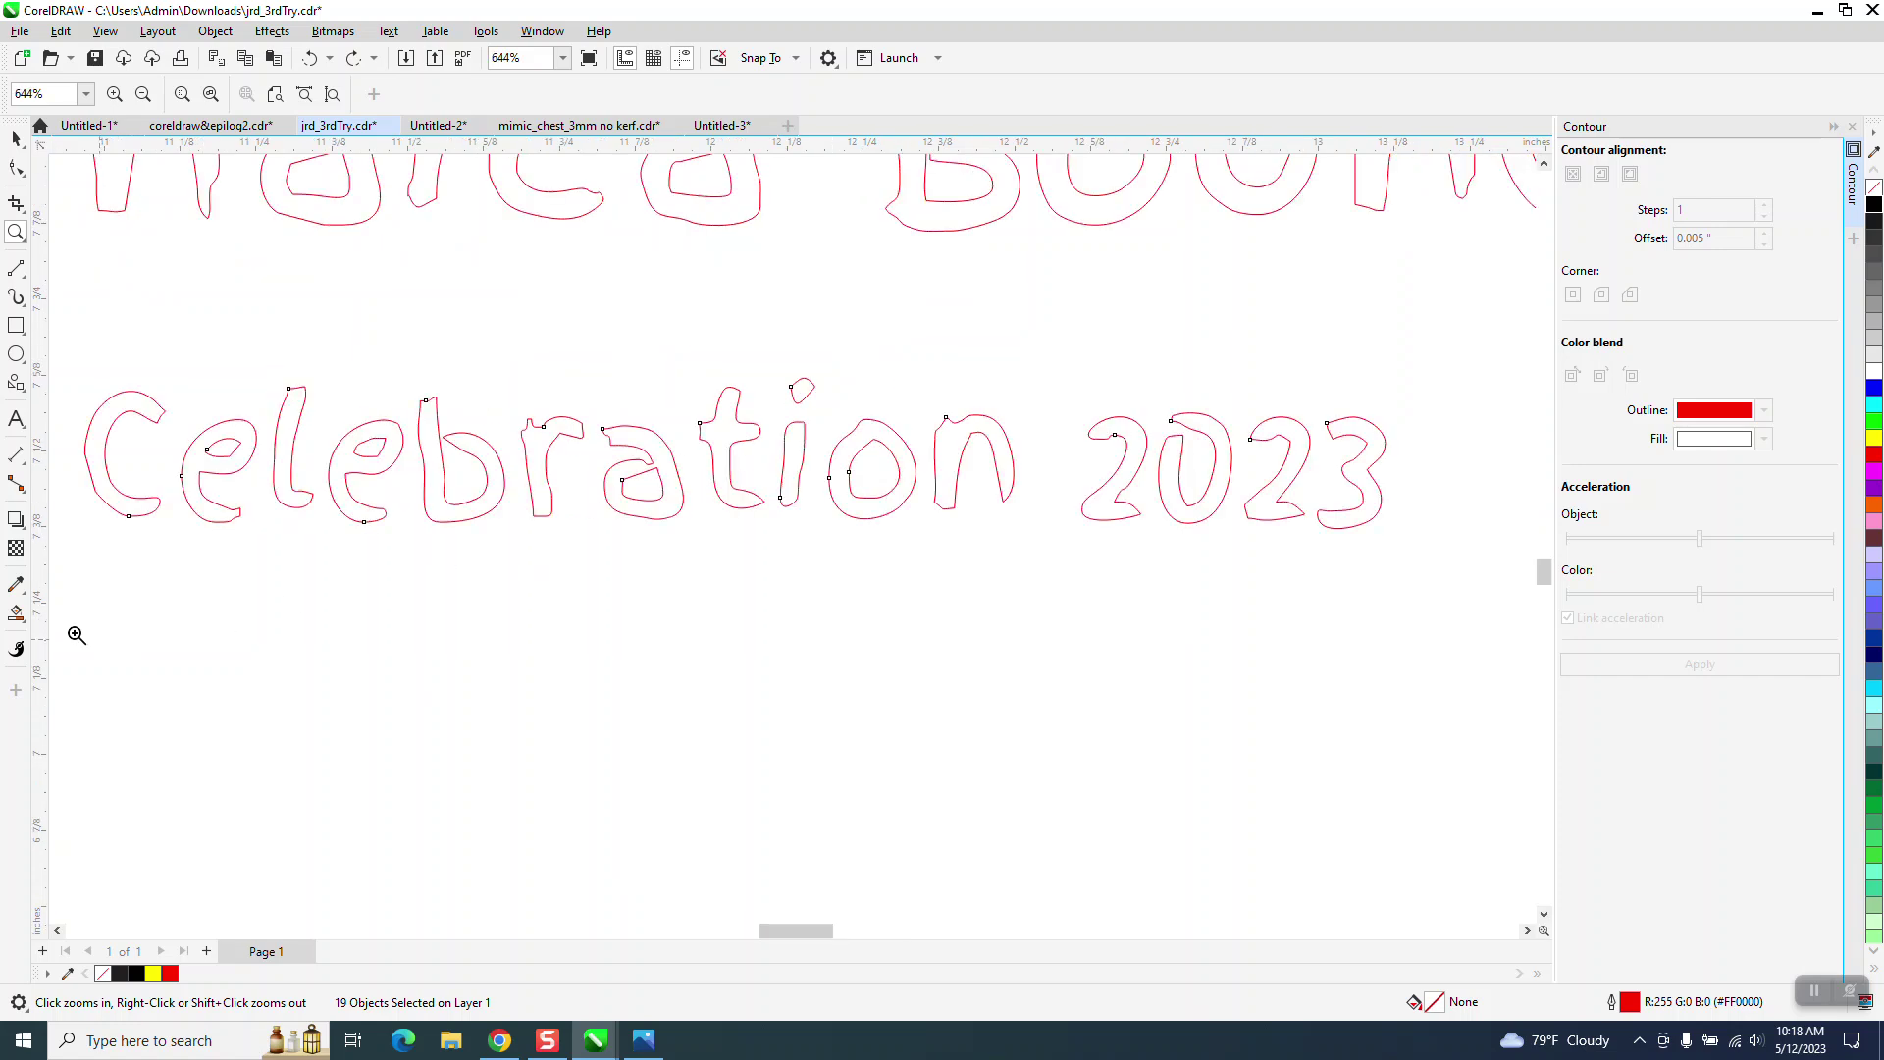
click(16, 615)
- Smart-fill the C, e, l, e, b, r, a and t of Celebration black
click(90, 450)
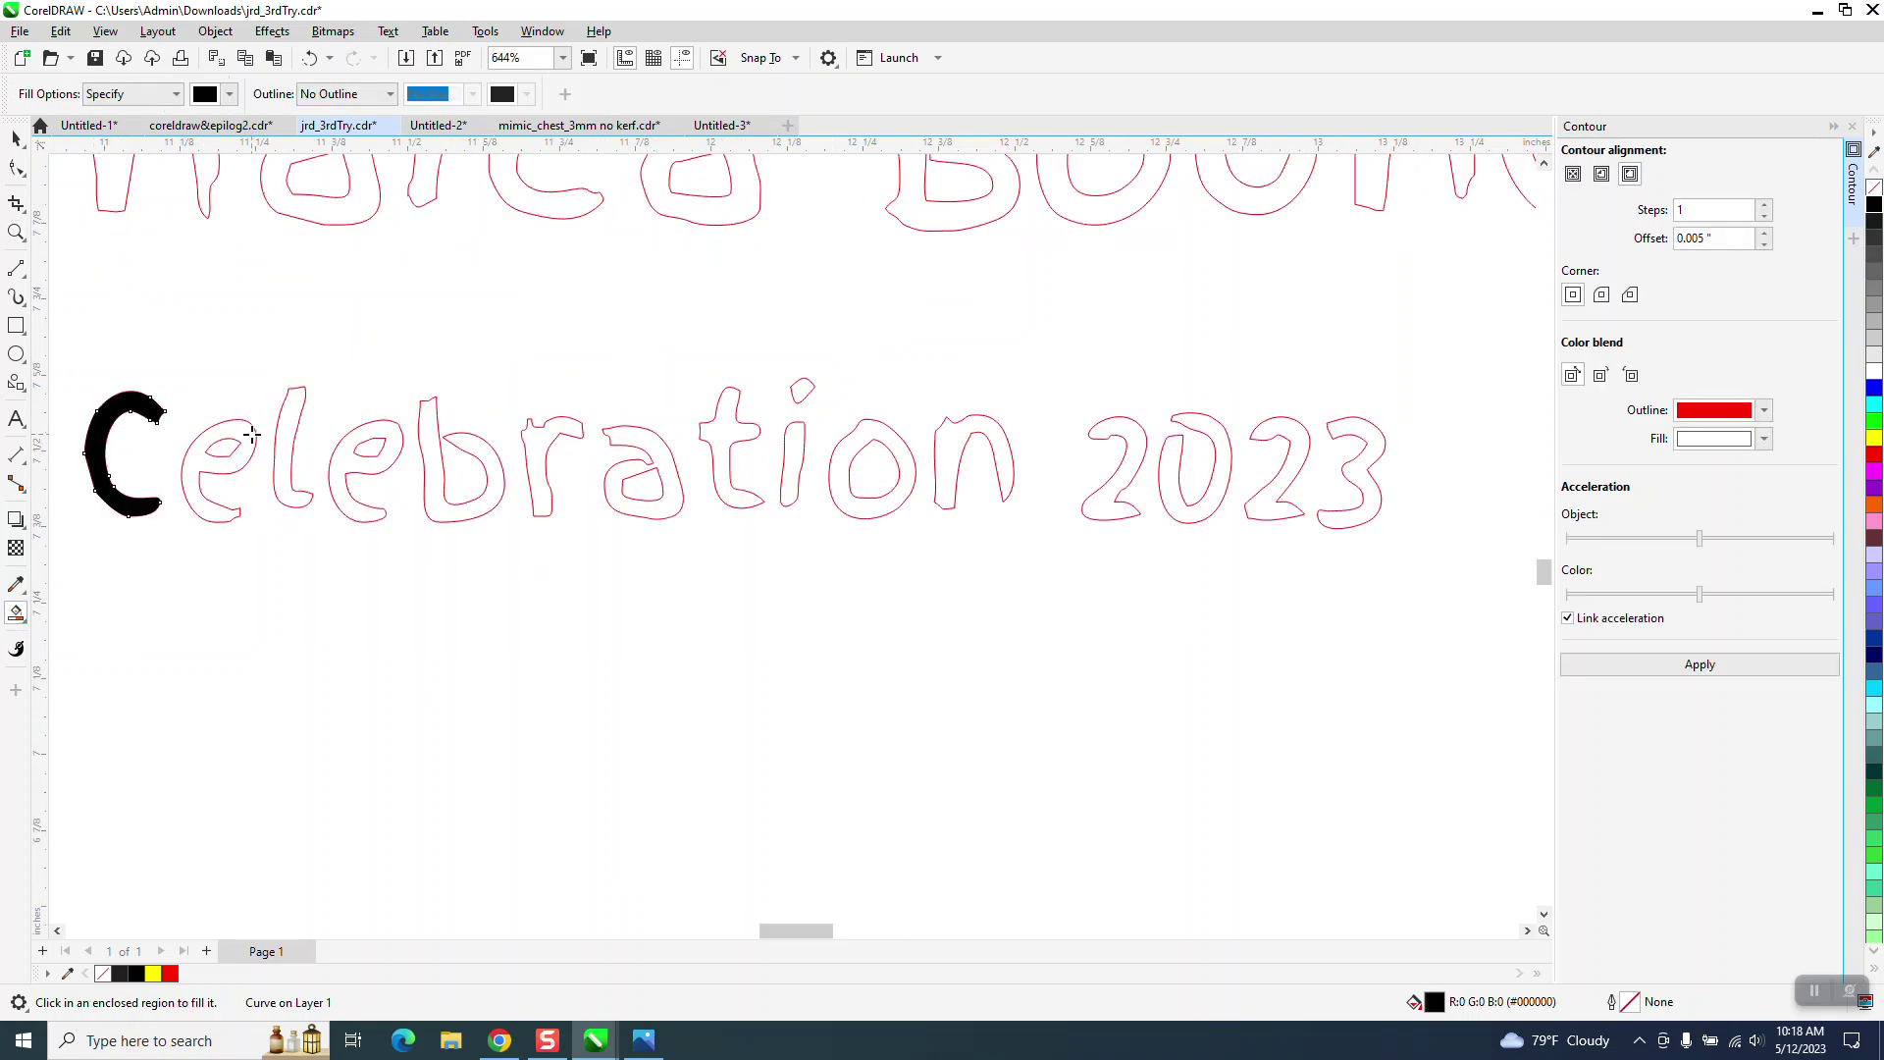
click(252, 435)
click(292, 431)
click(374, 432)
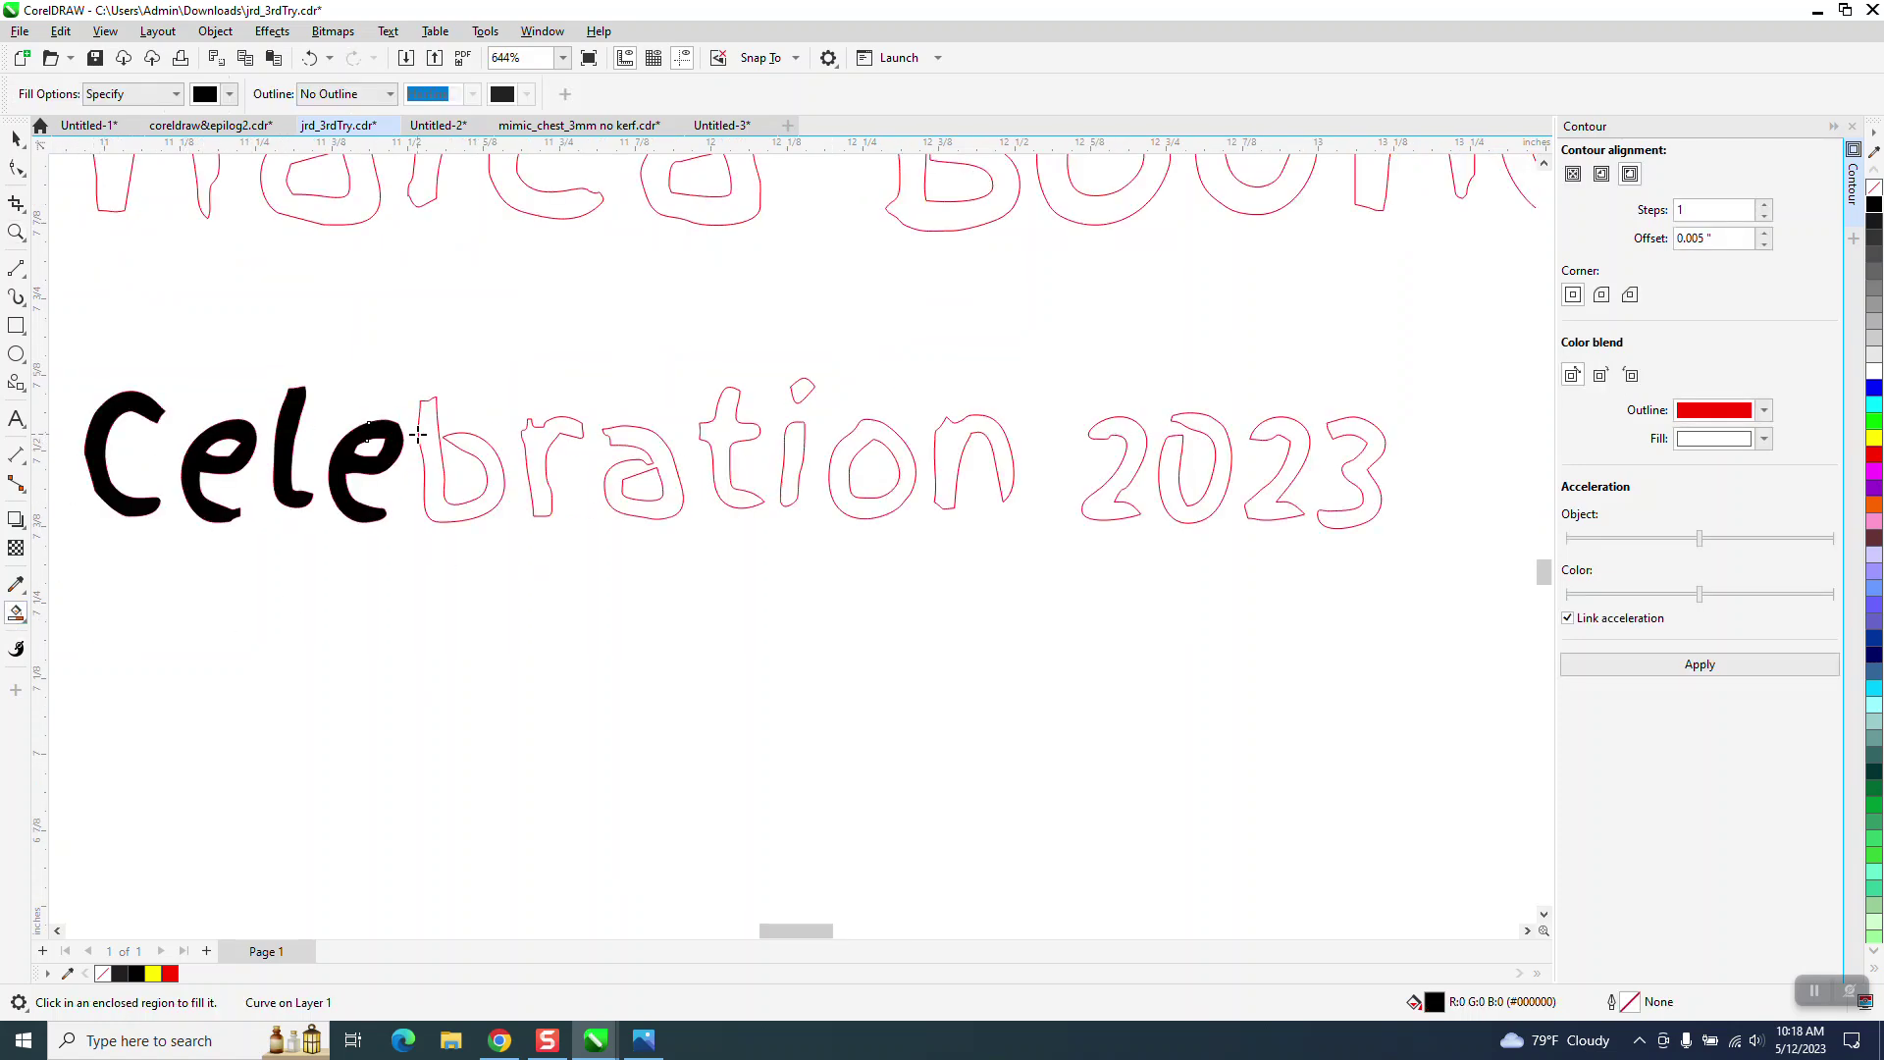
click(477, 450)
click(537, 447)
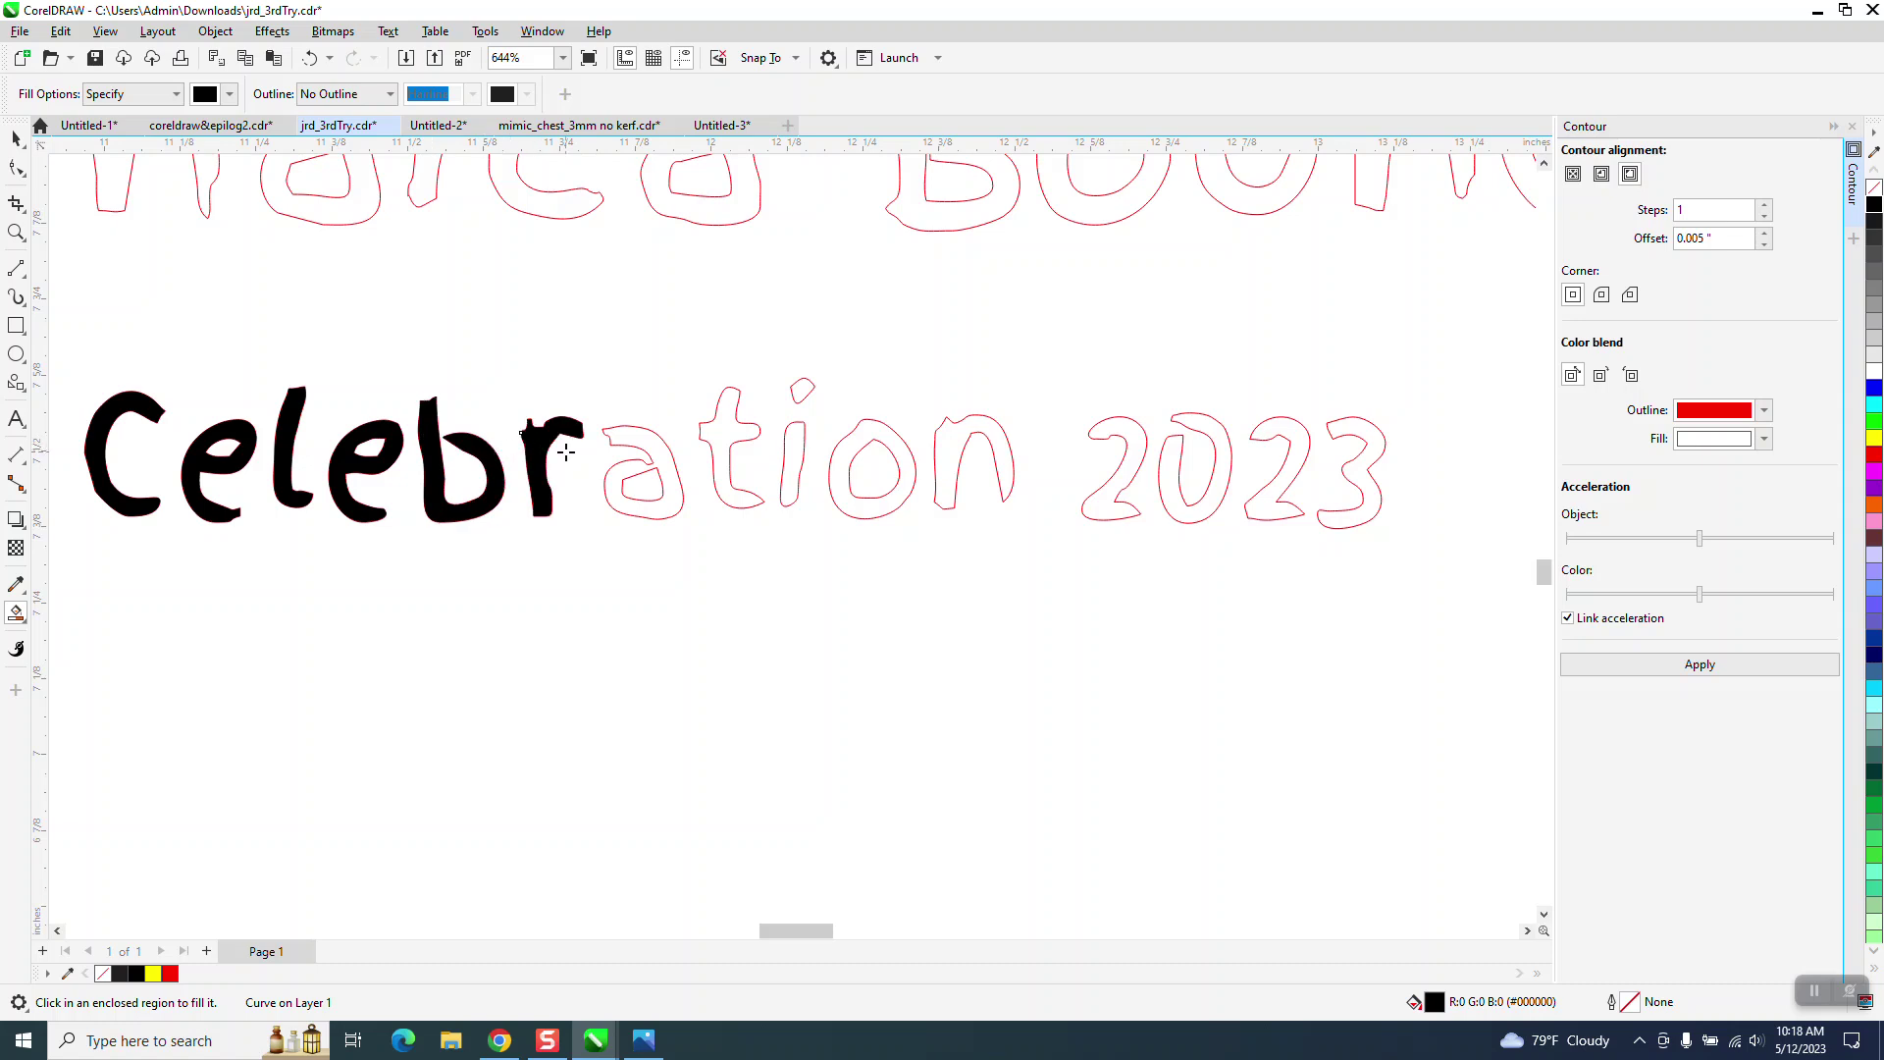
click(648, 456)
click(751, 432)
- Fill the i with its dot, the o, the n, and the 2, 0, 2 of 2023 black
click(795, 447)
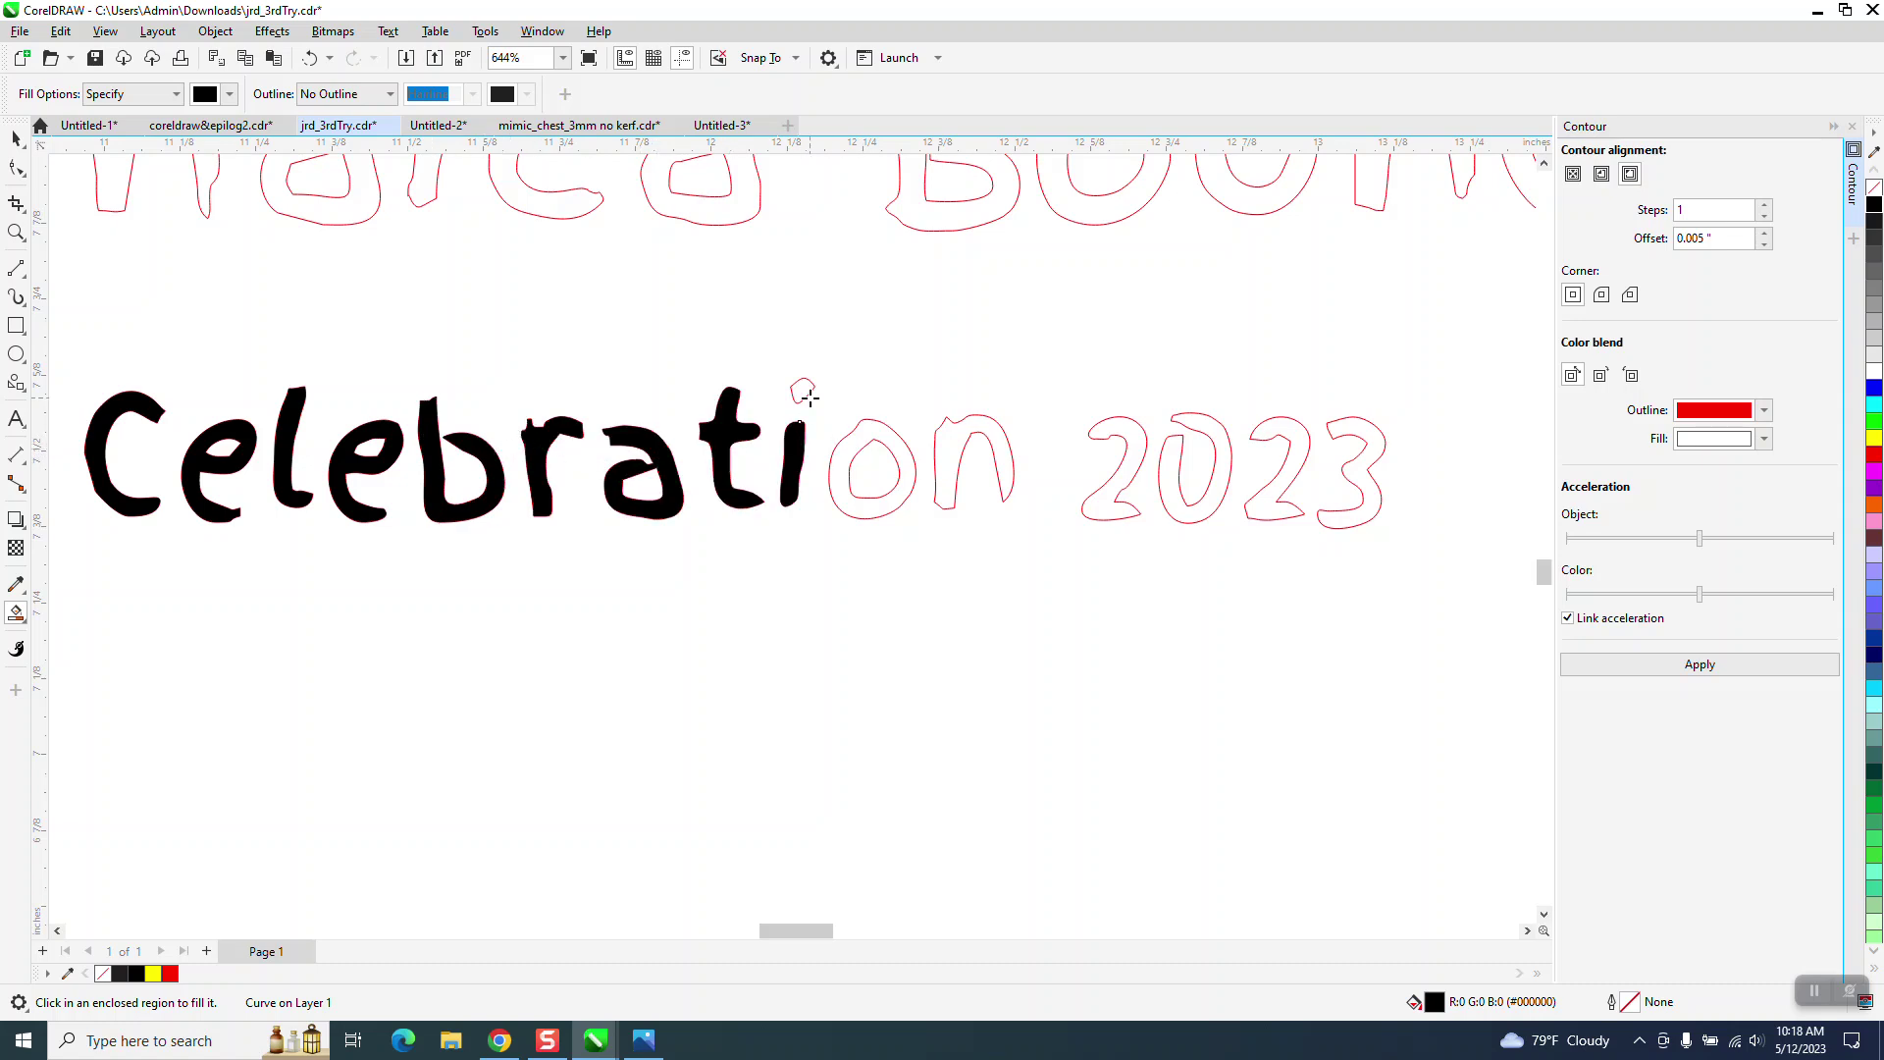
click(803, 390)
click(909, 447)
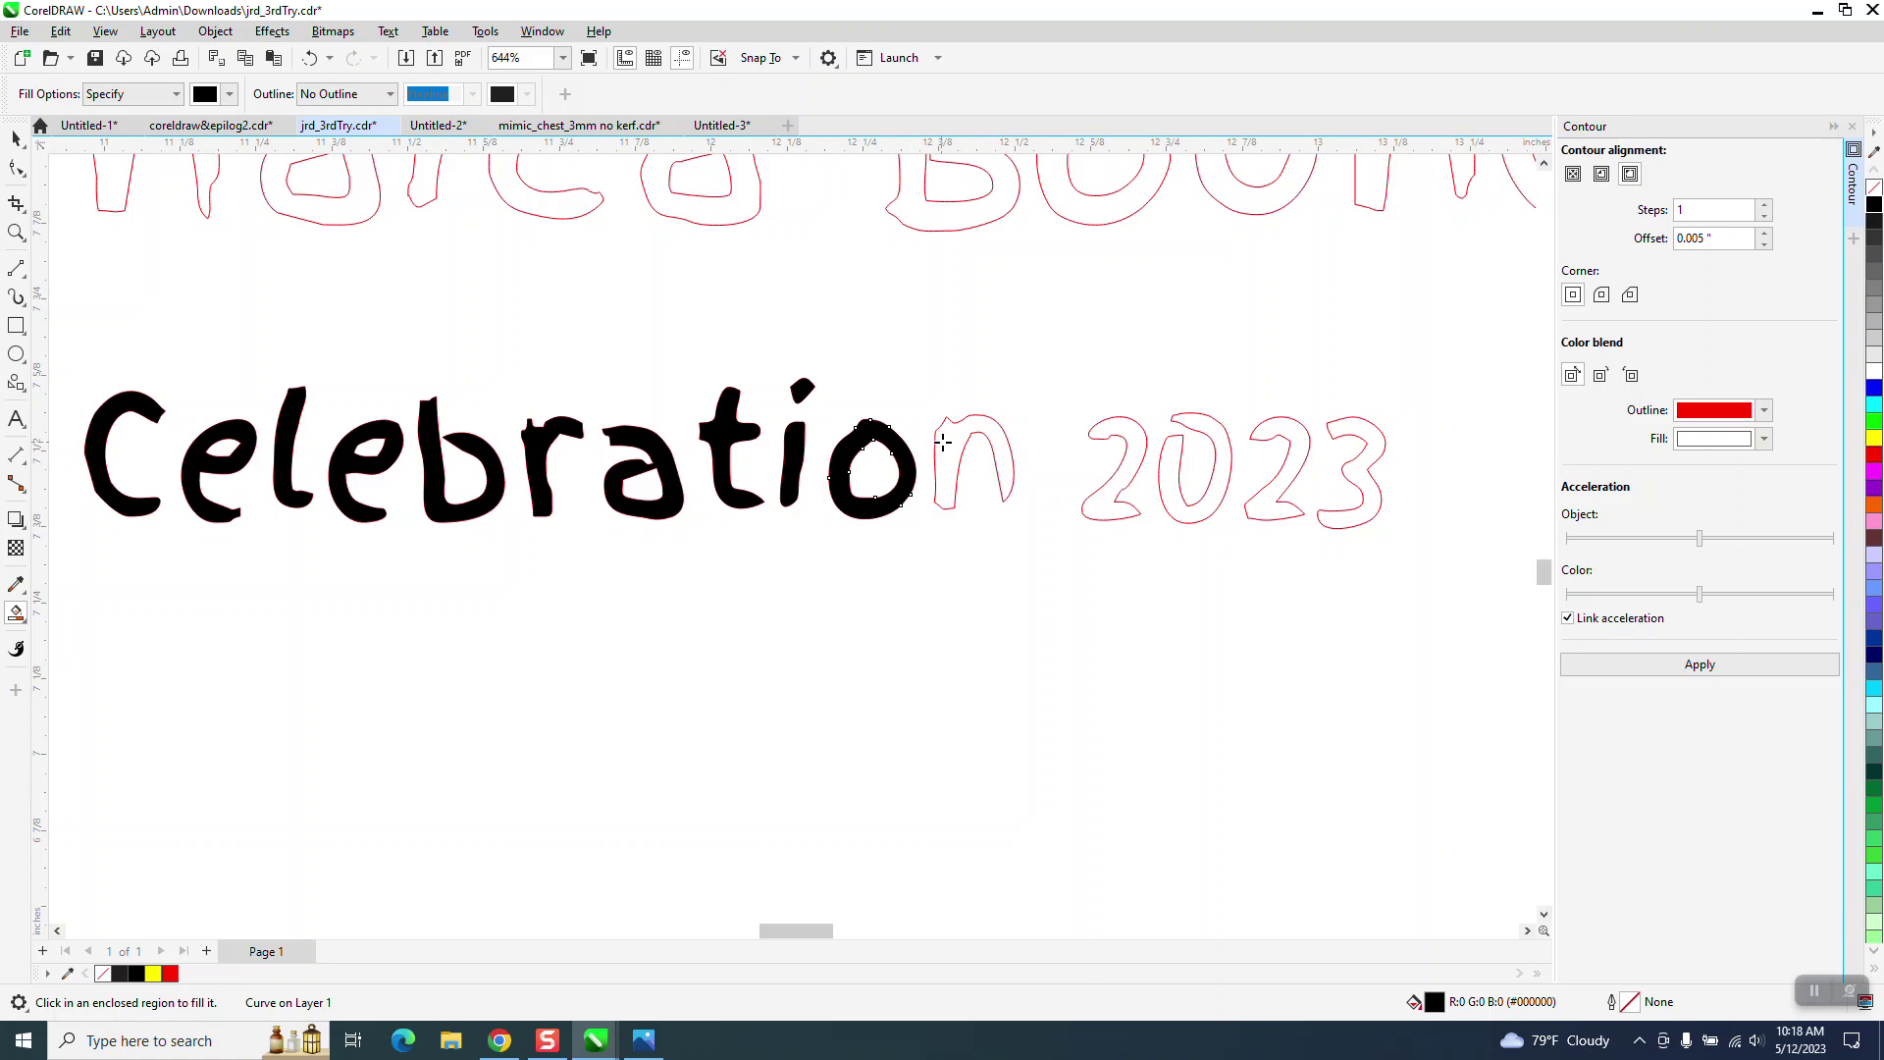
click(942, 442)
click(1106, 432)
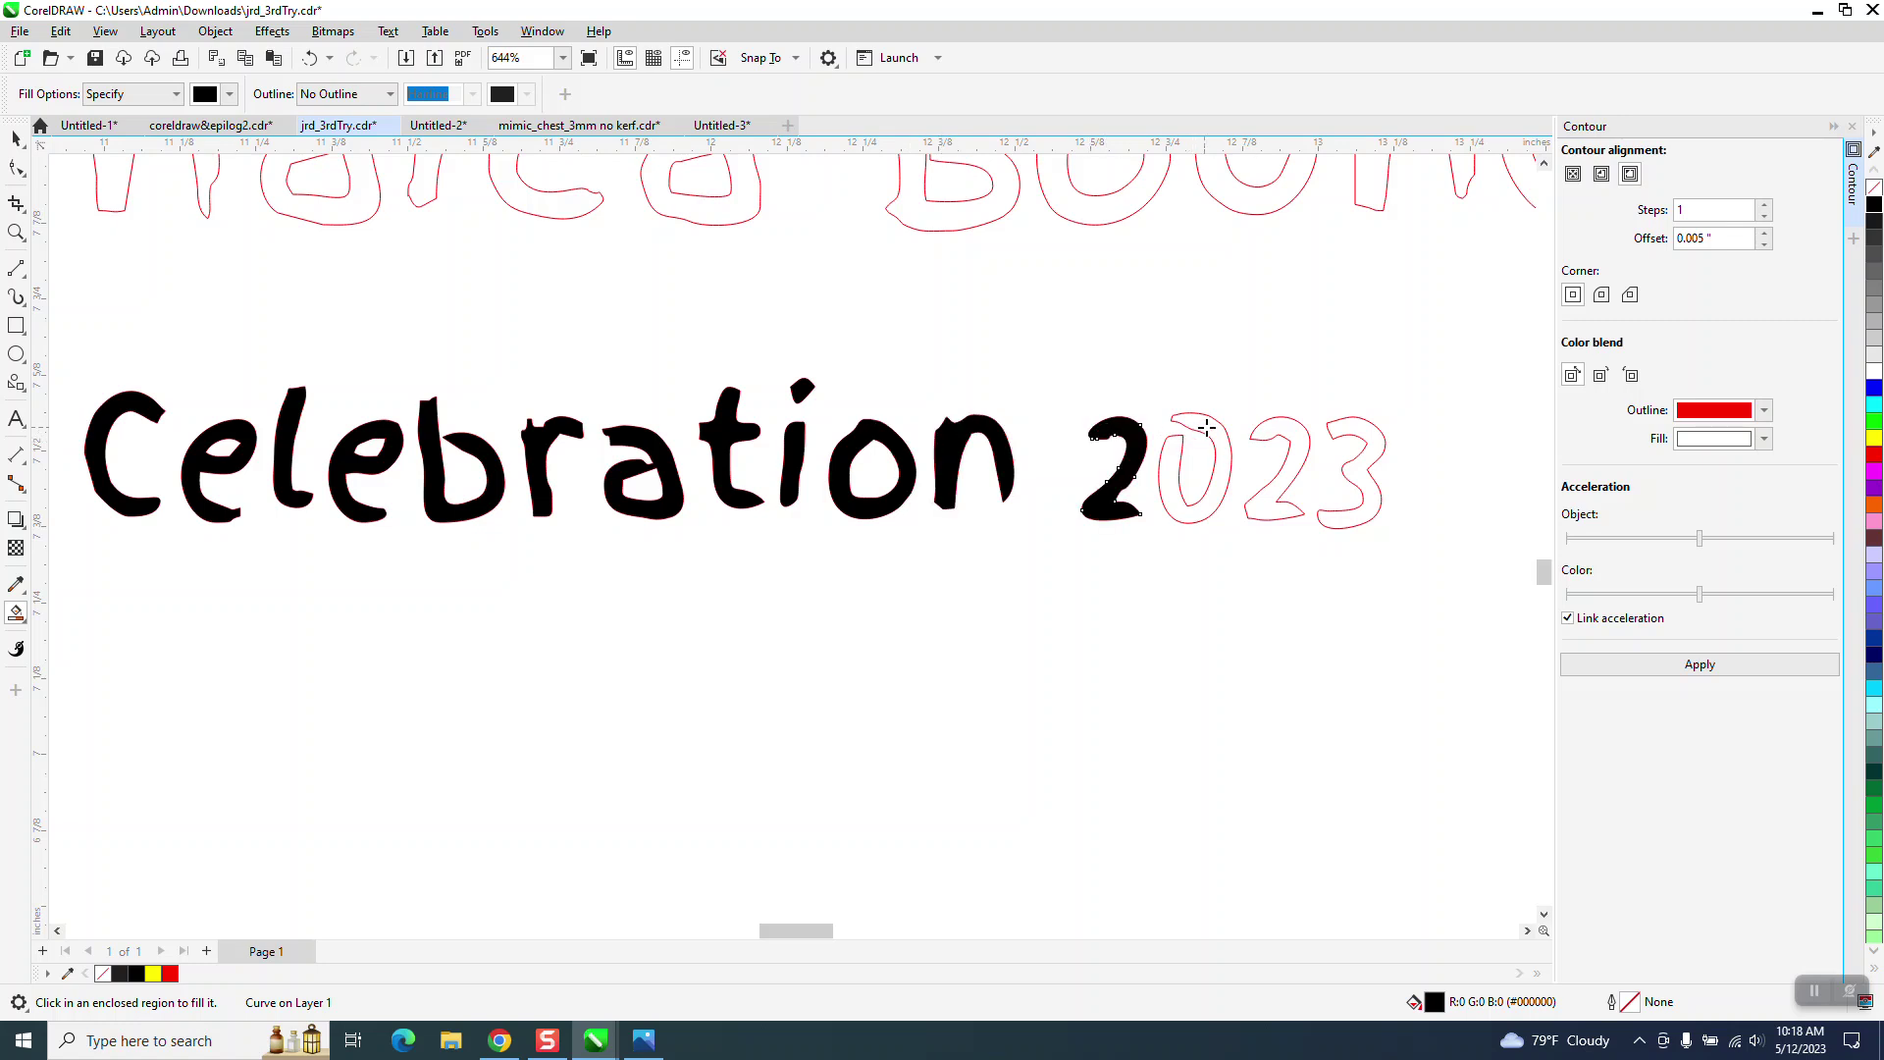
click(1207, 428)
click(1267, 434)
- Fill the 3 of 2023 and Jamaica's J, i with dot, m and two a's black
click(1353, 429)
scroll(672, 676, down, 2)
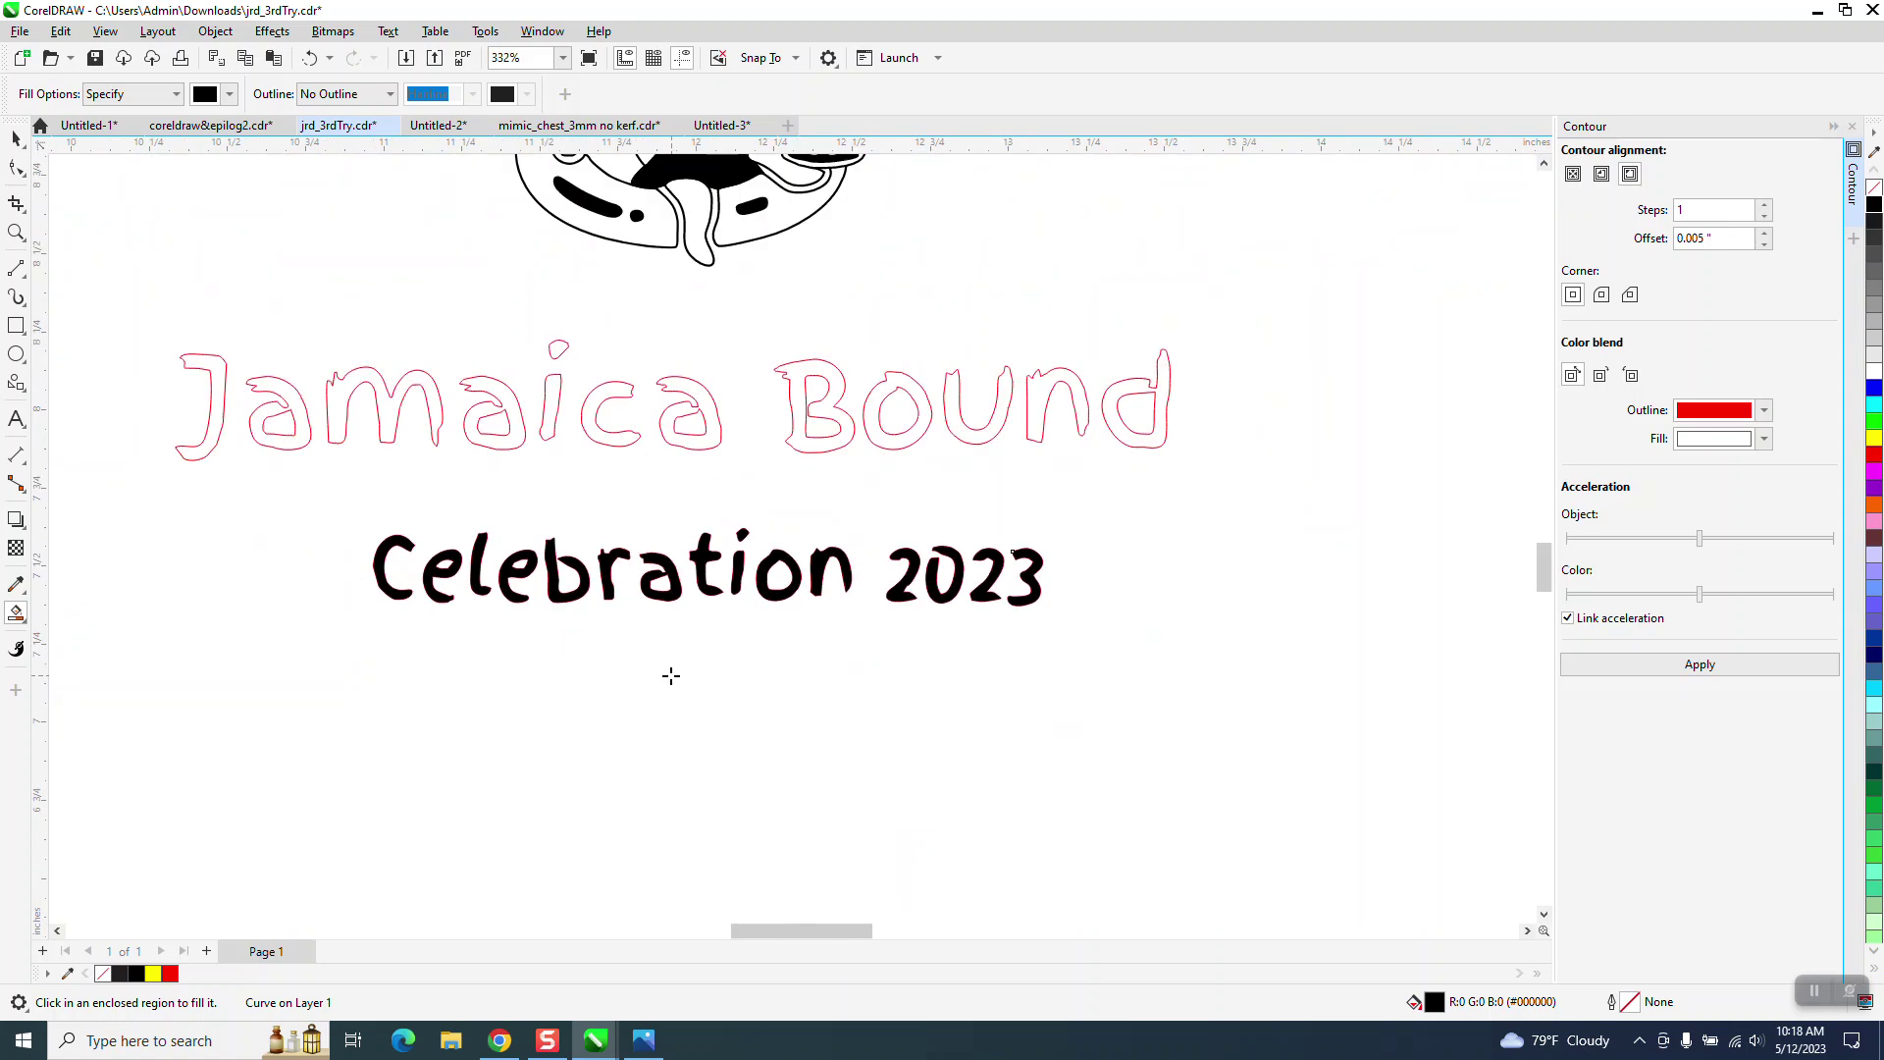
click(194, 362)
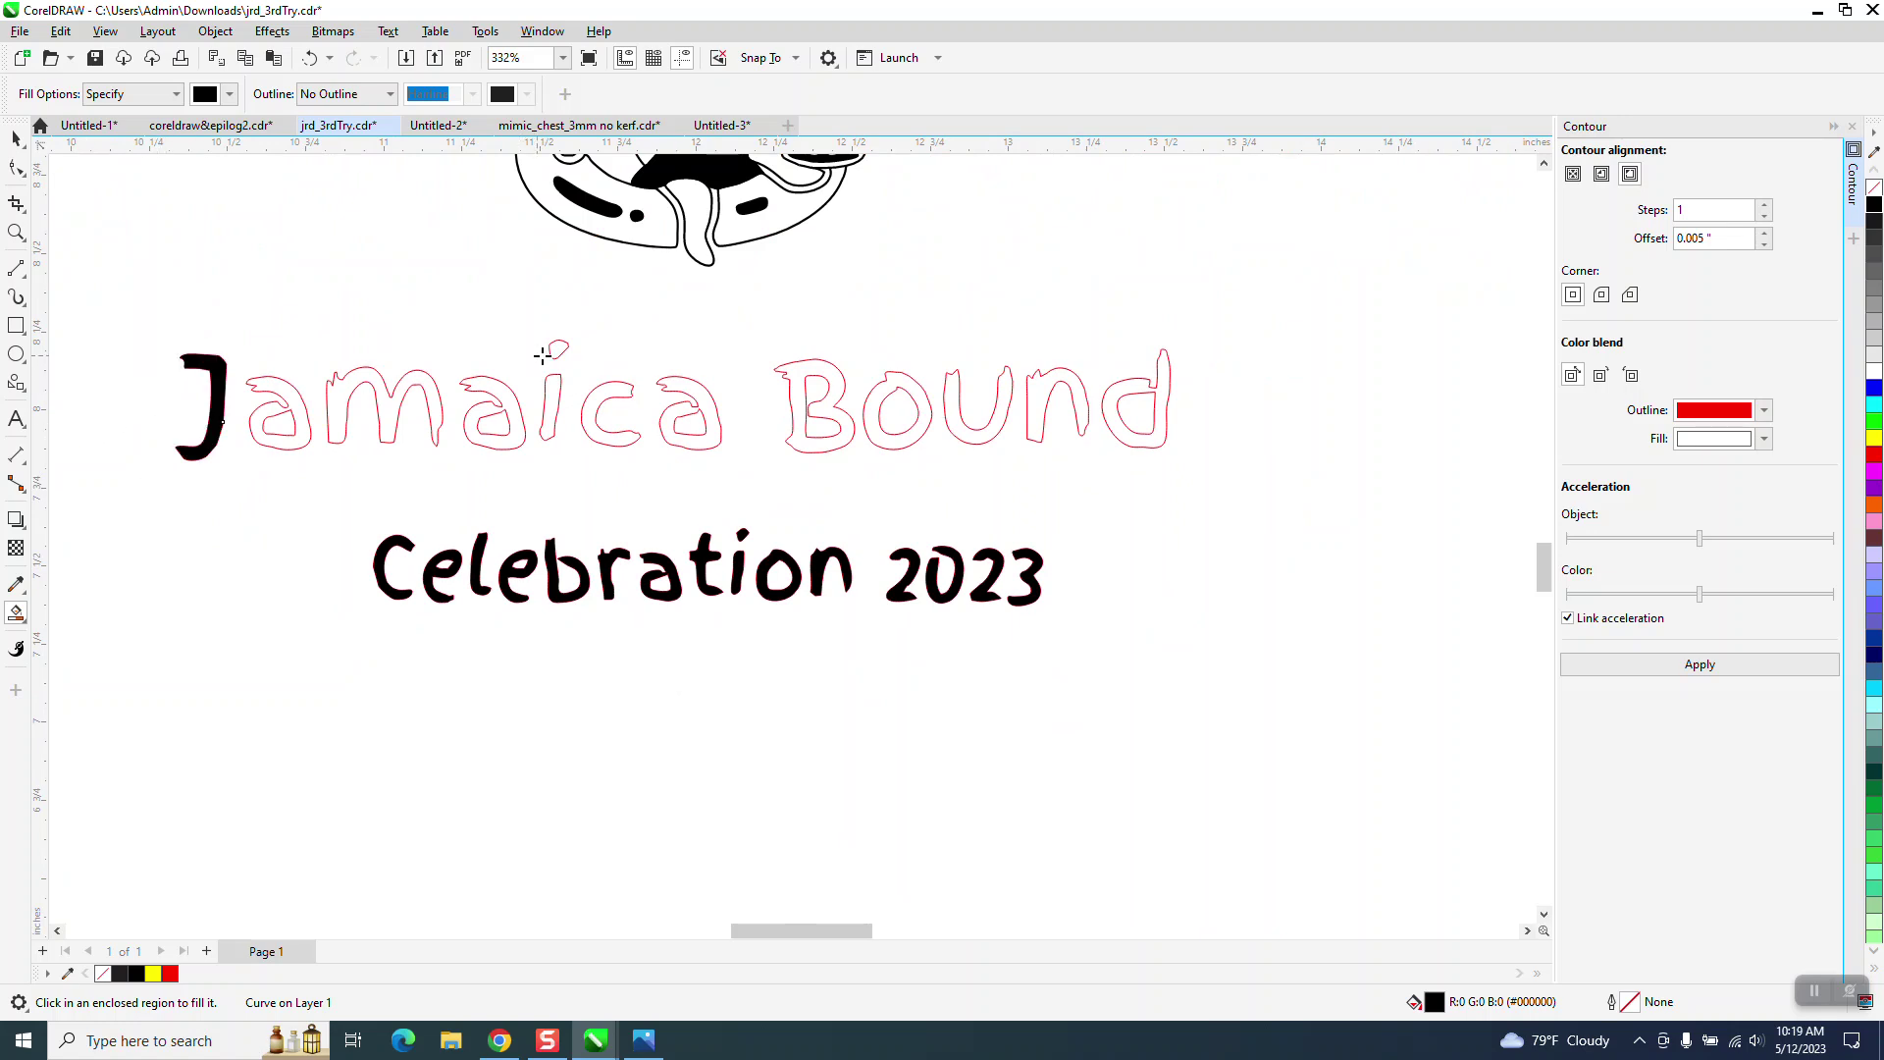
click(557, 348)
click(553, 393)
click(510, 399)
click(422, 387)
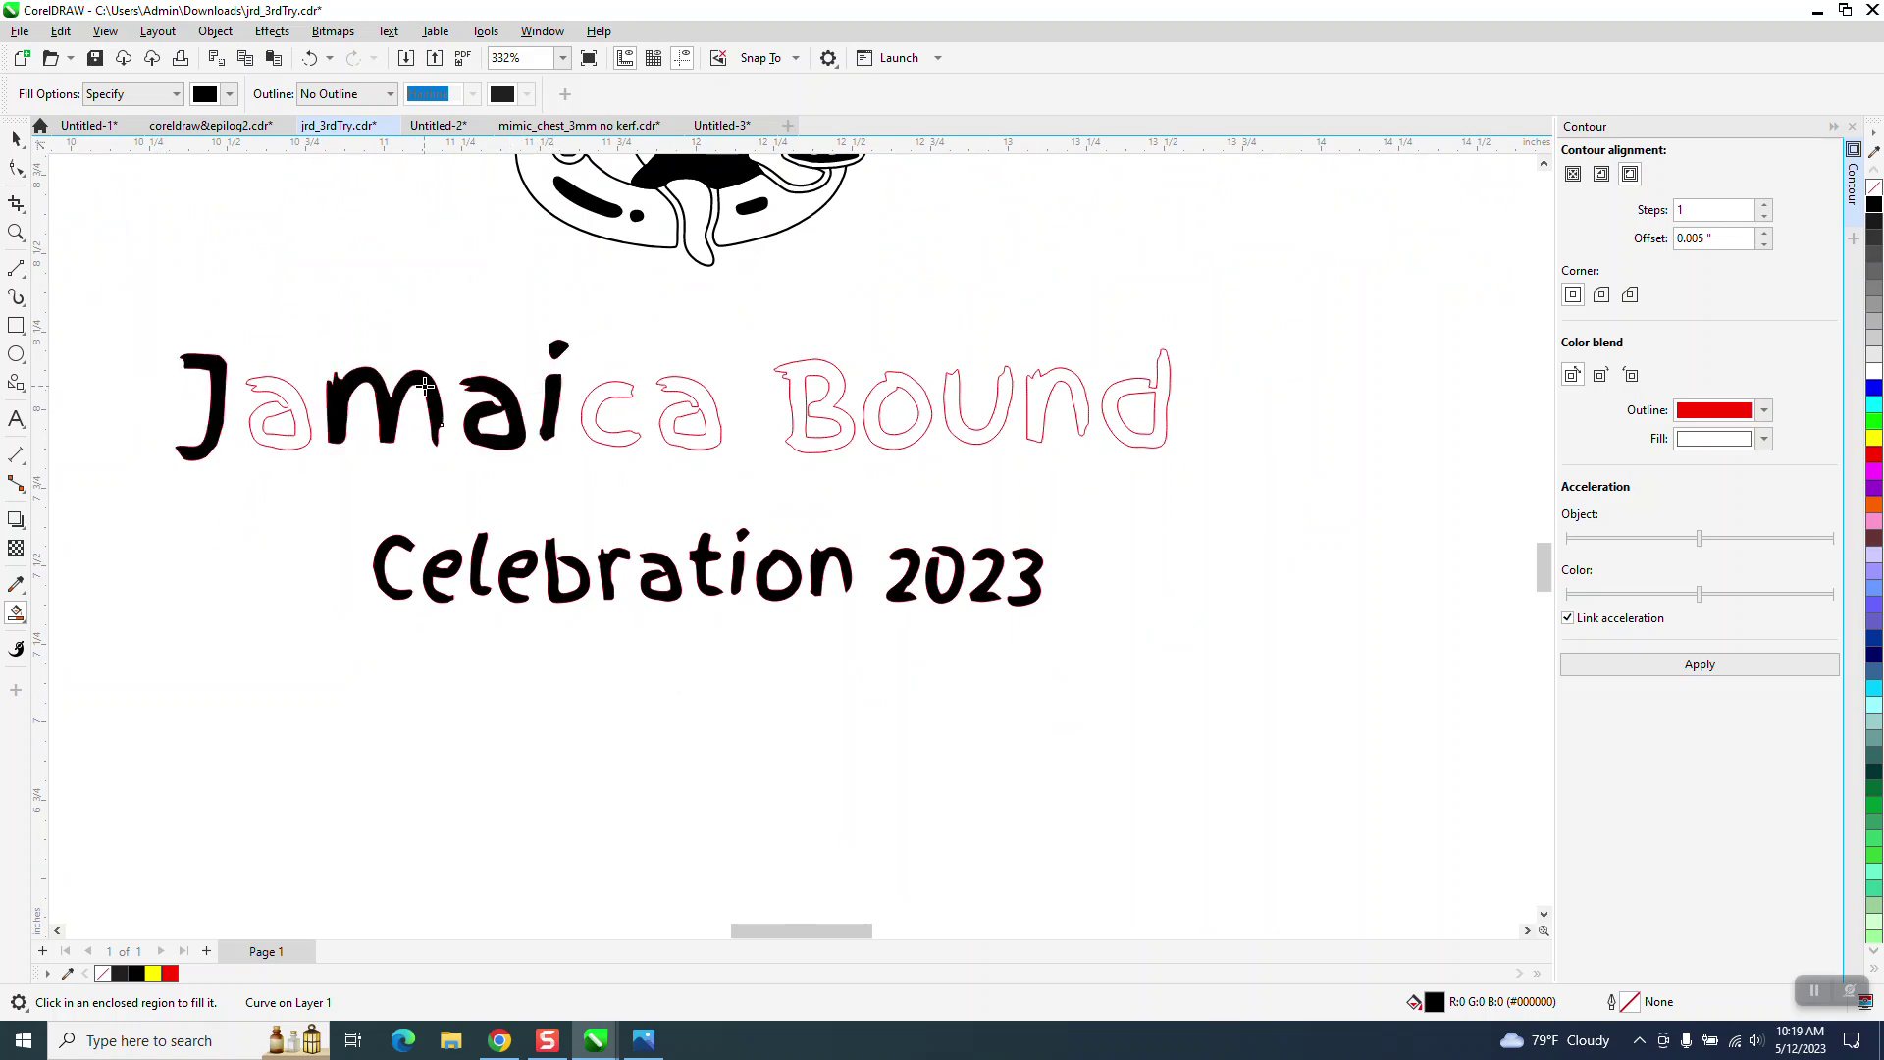
click(299, 405)
- Fill Jamaica's c and last a, plus the B, o, u, n, d of Bound black
click(596, 401)
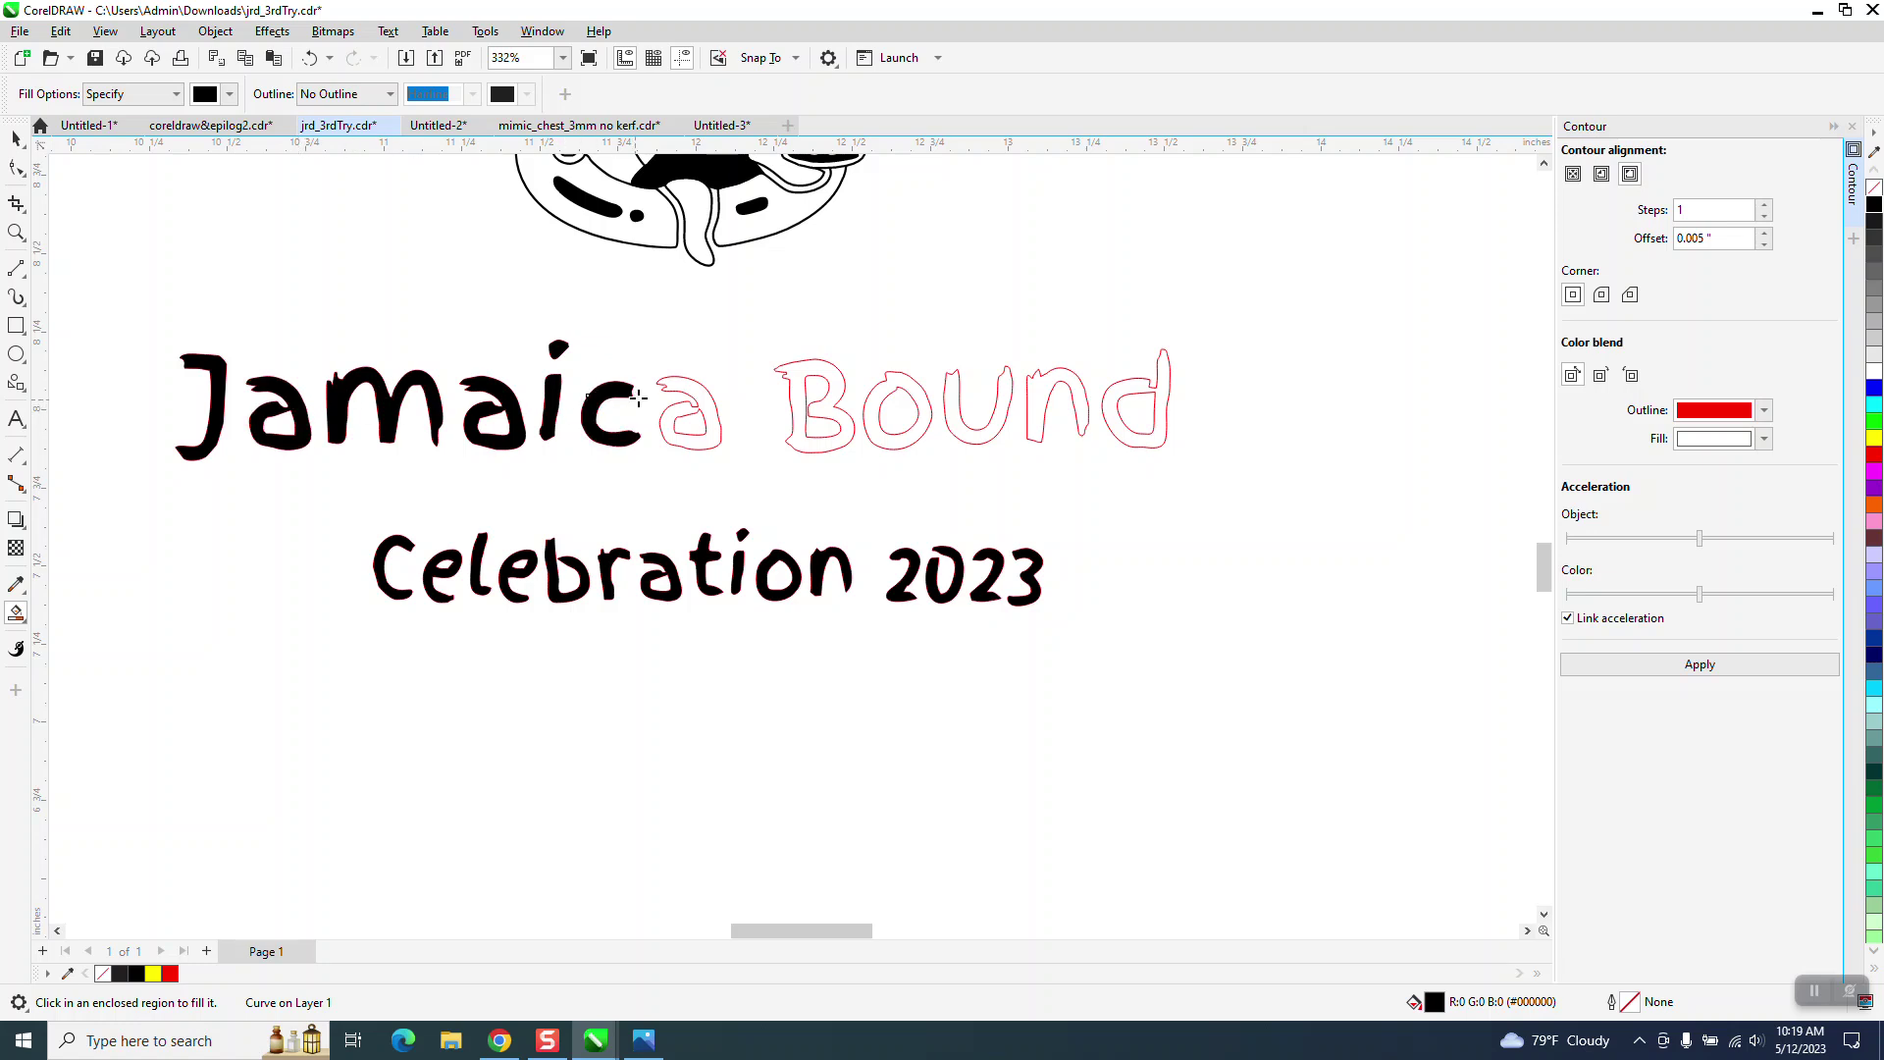
click(691, 392)
click(790, 380)
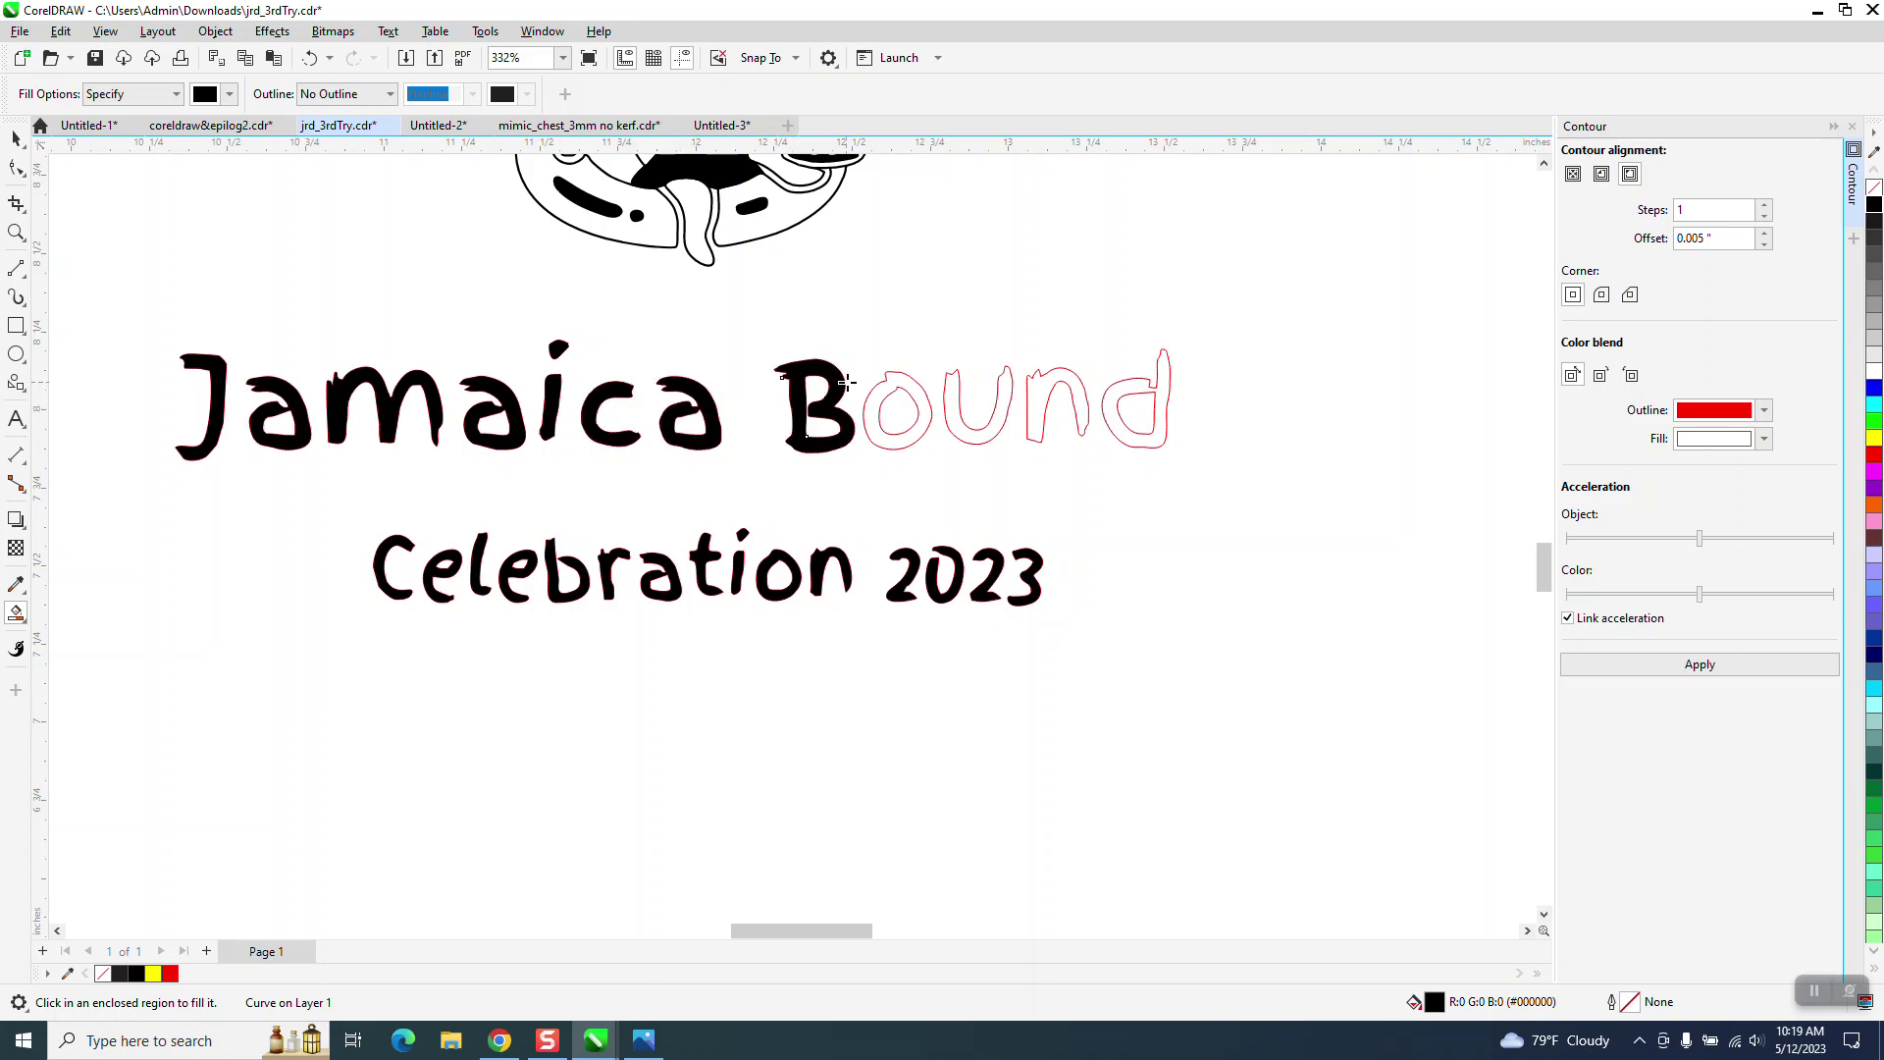
click(875, 399)
click(952, 398)
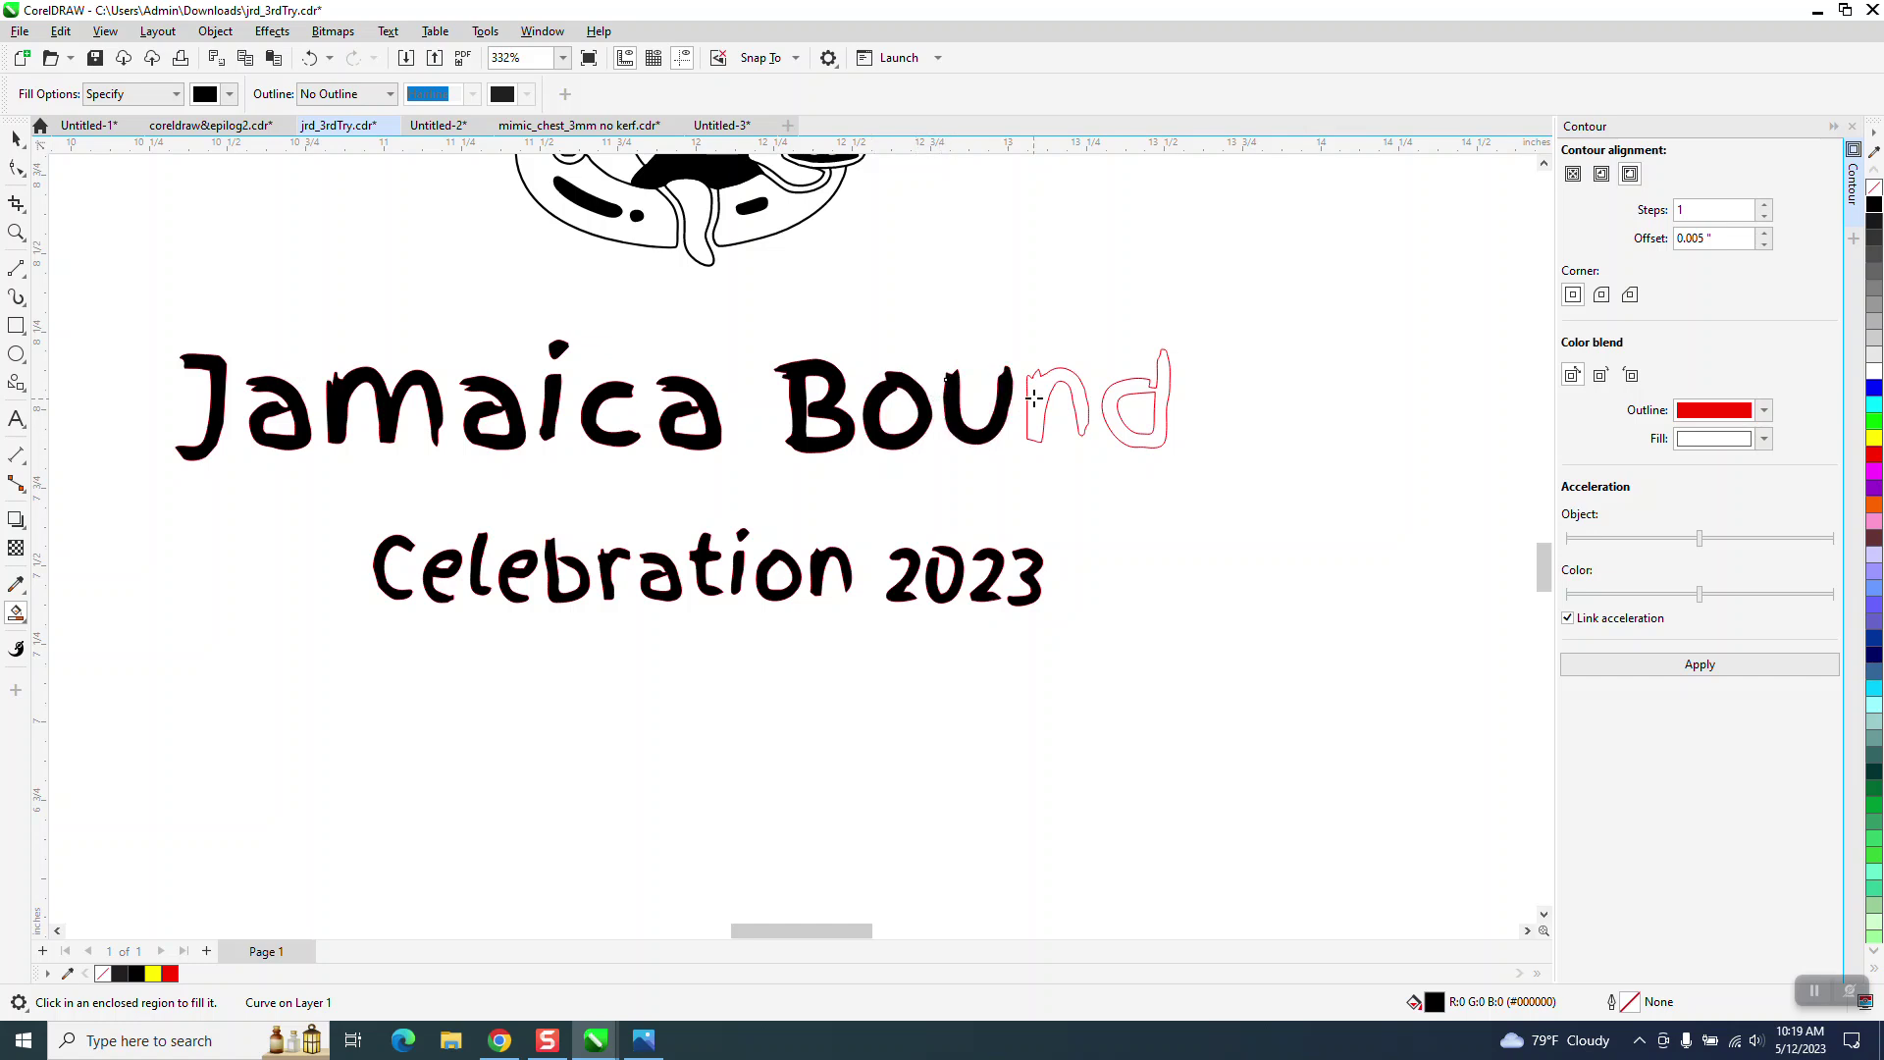
click(1035, 402)
click(1107, 405)
- Remove outlines from the whole design, then undo because it erased the cat
scroll(888, 579, down, 3)
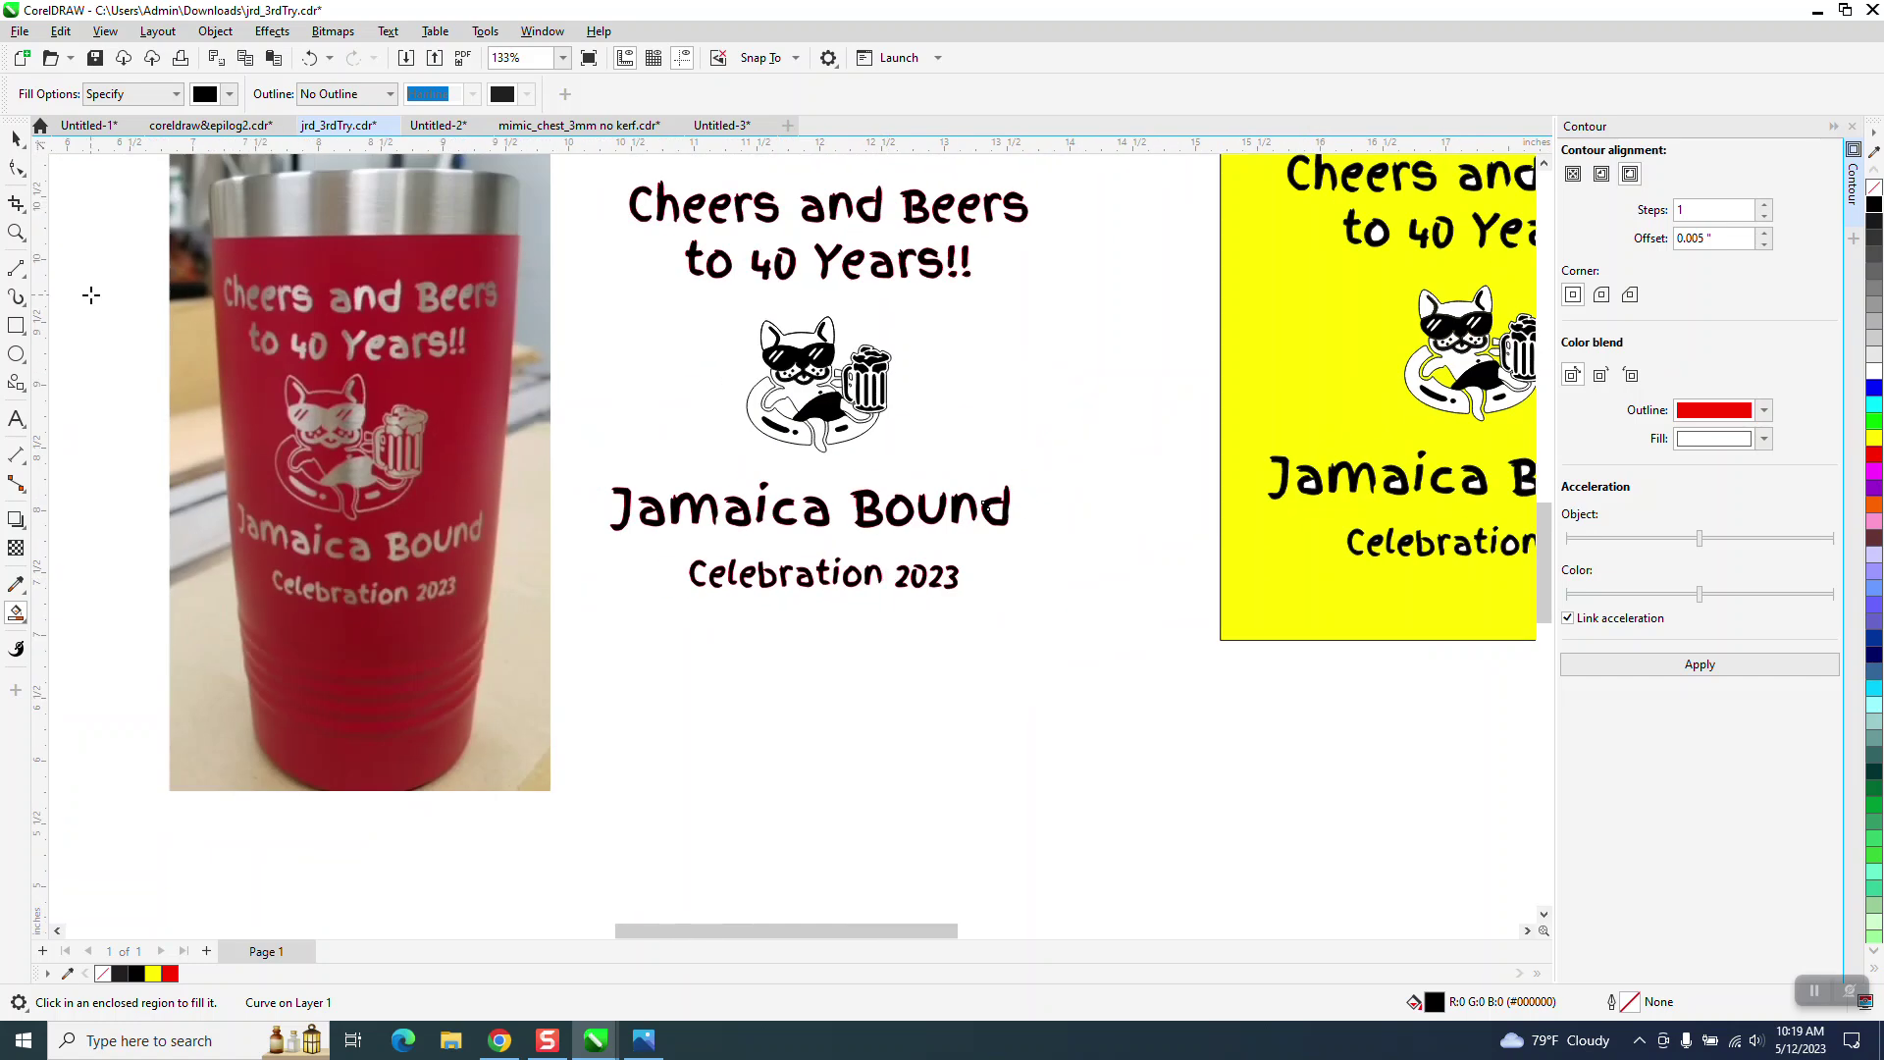
click(12, 140)
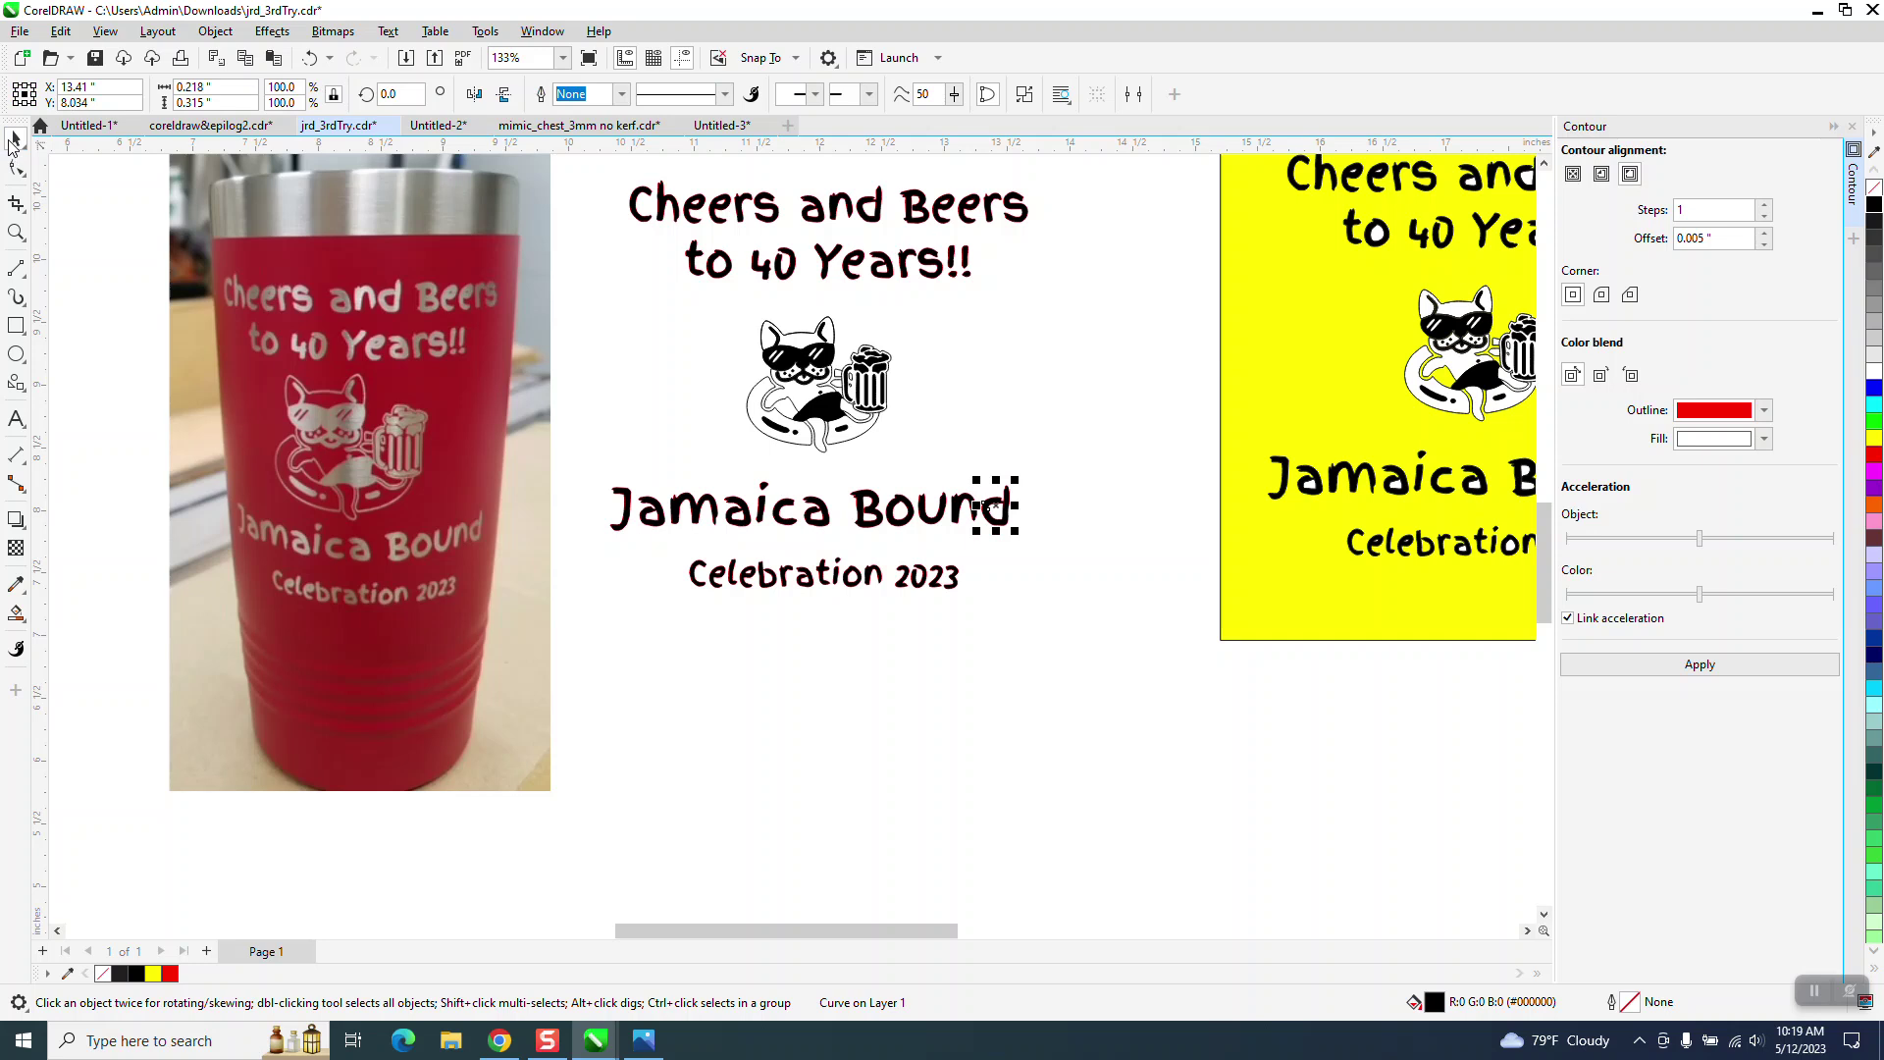
drag(692, 483, 1233, 640)
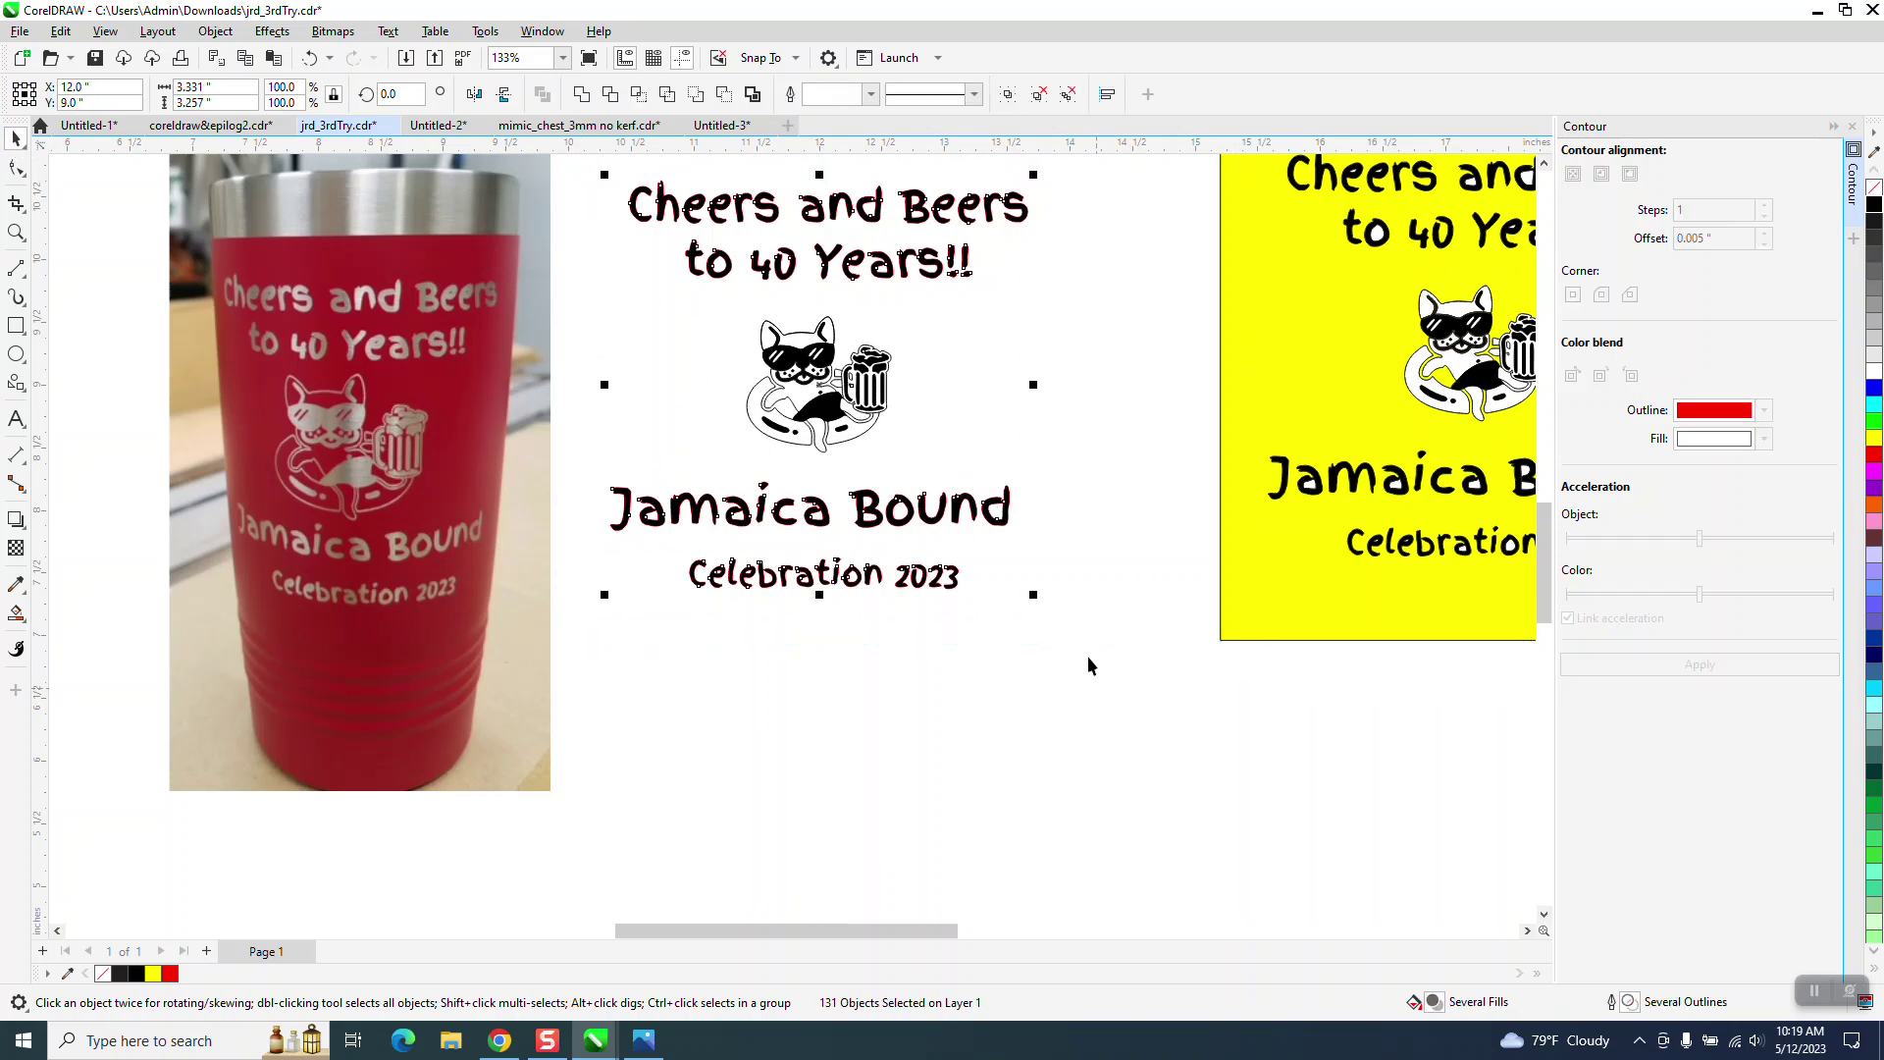
right_click(1875, 188)
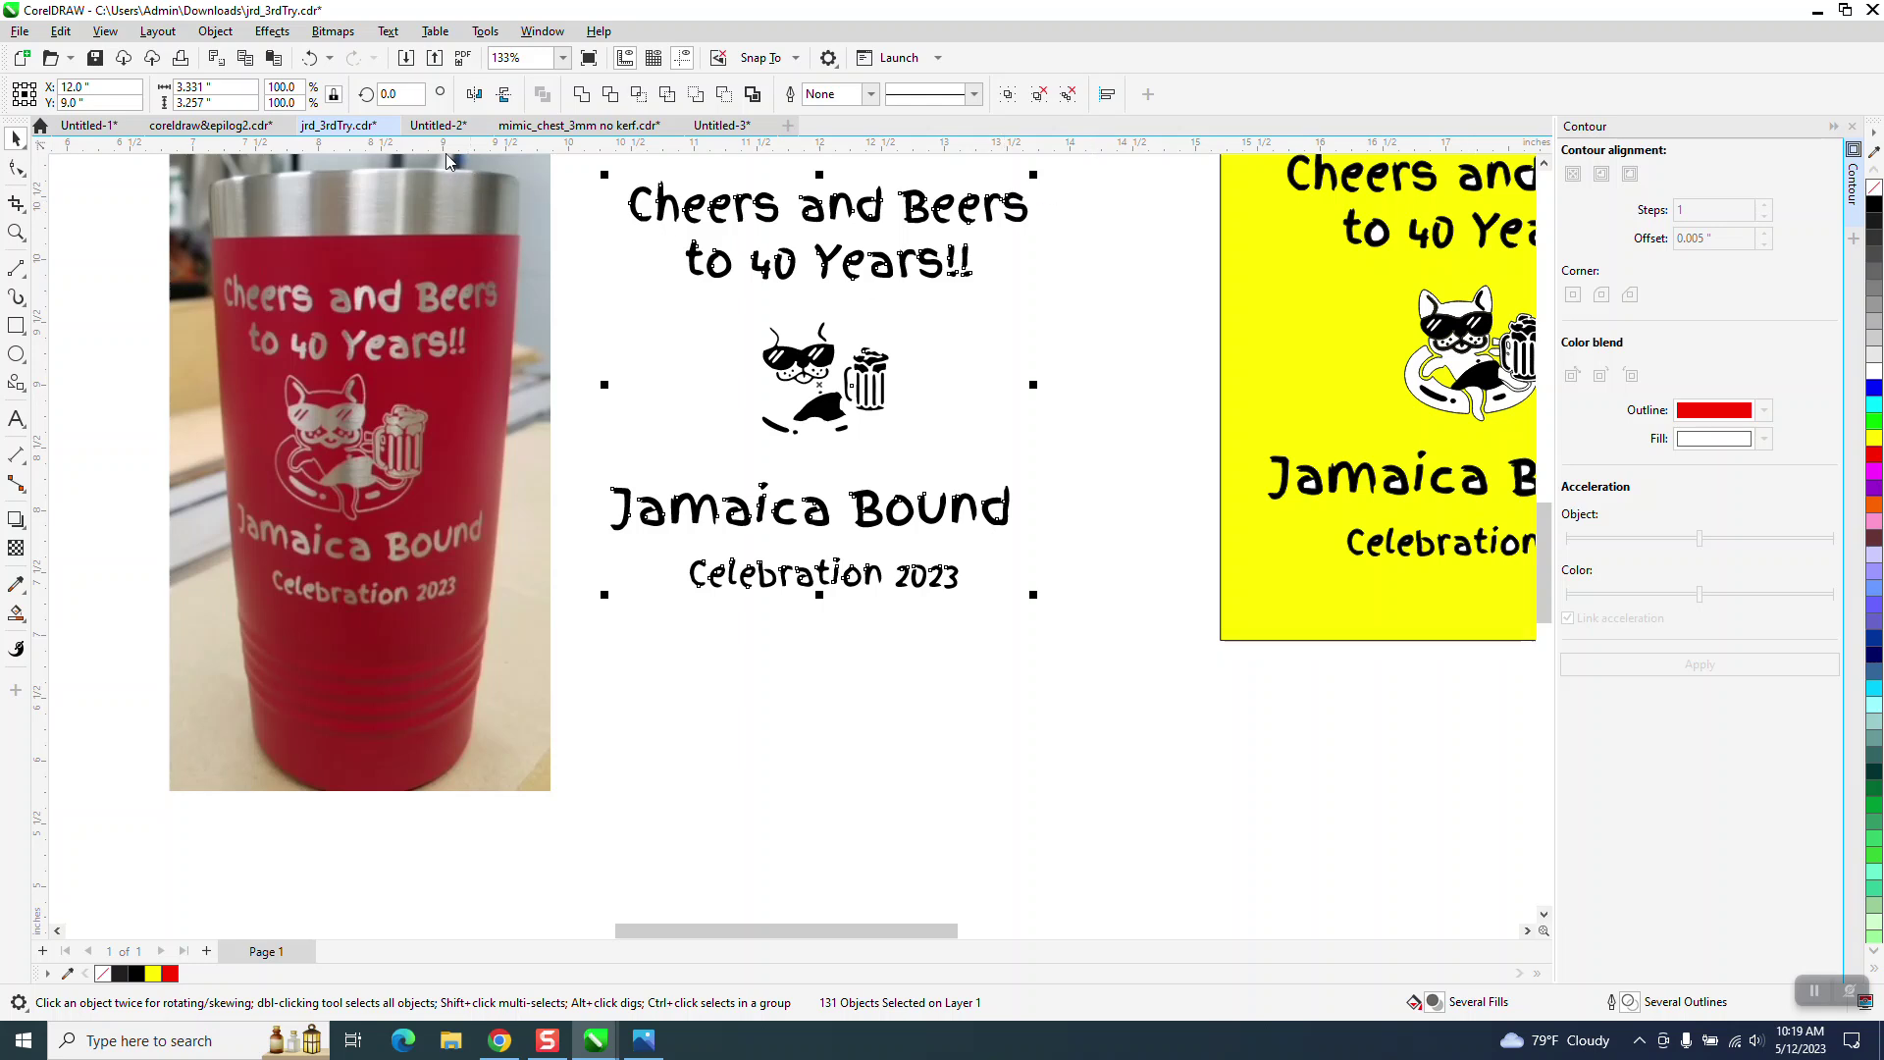
click(310, 57)
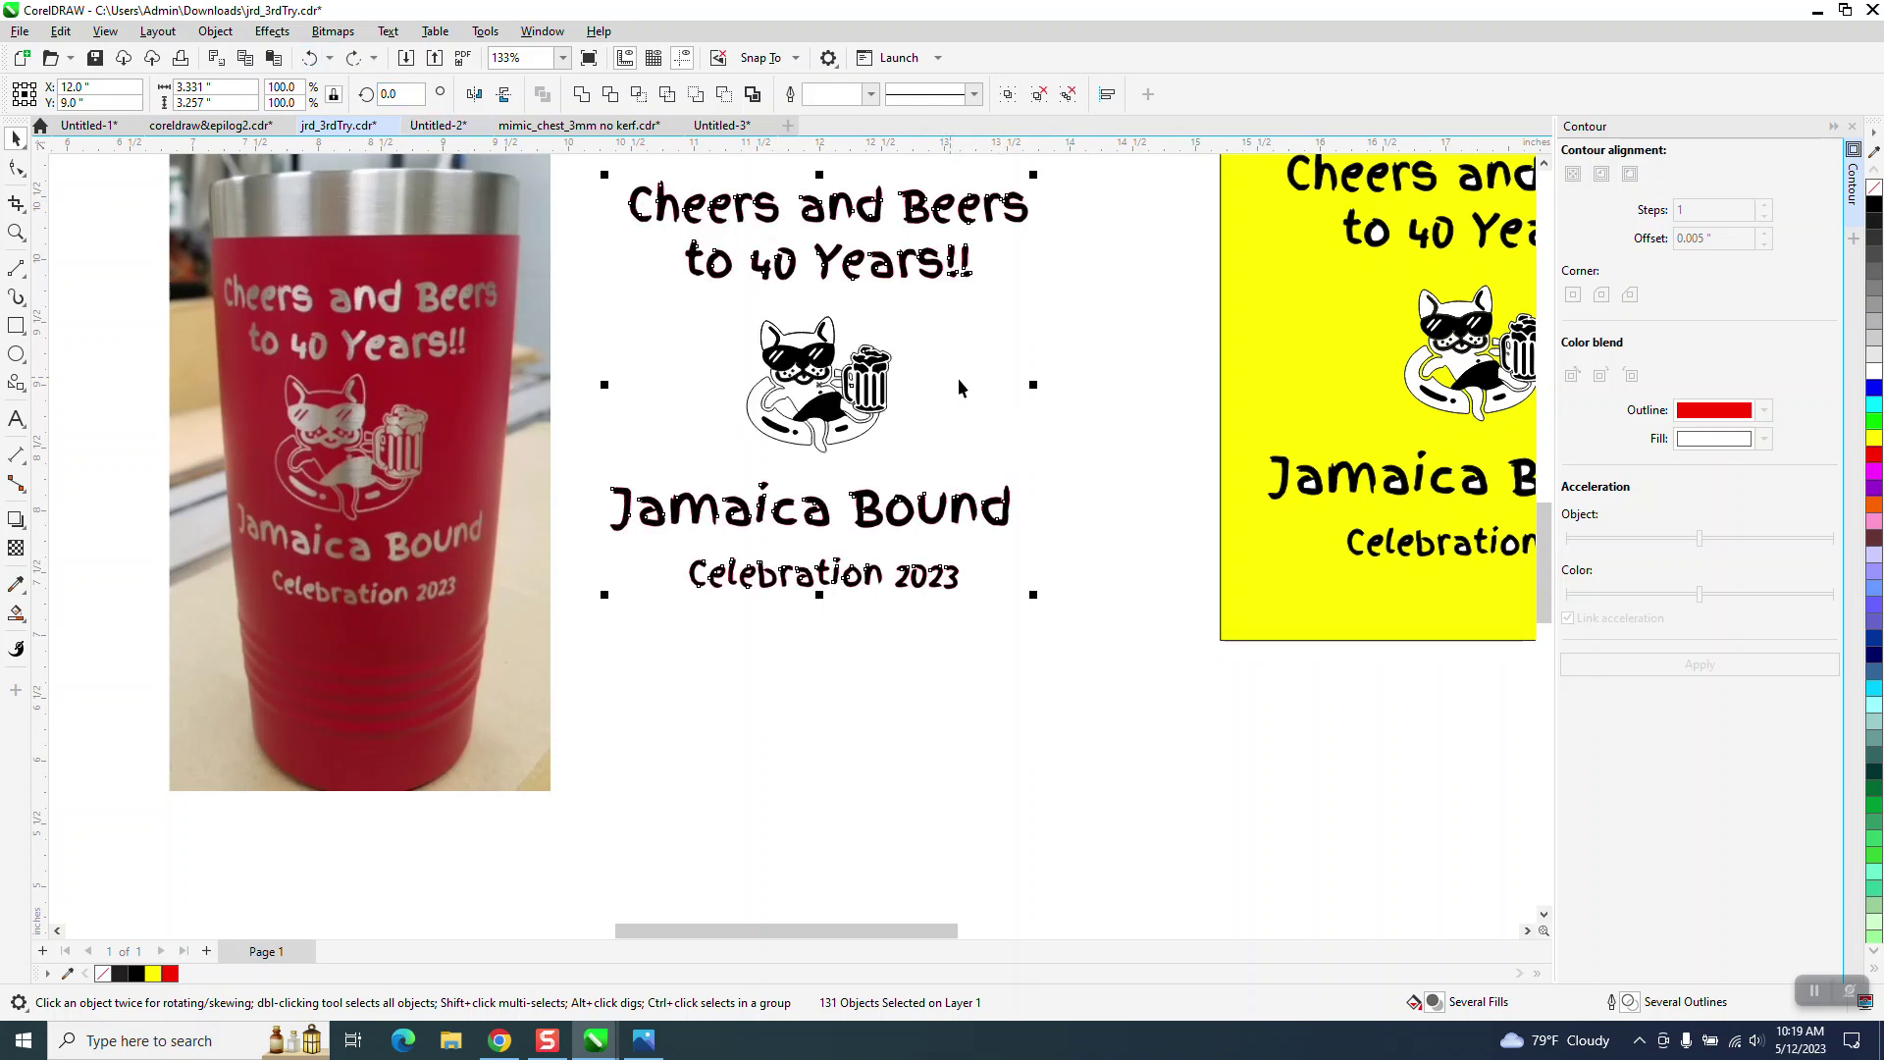
click(986, 373)
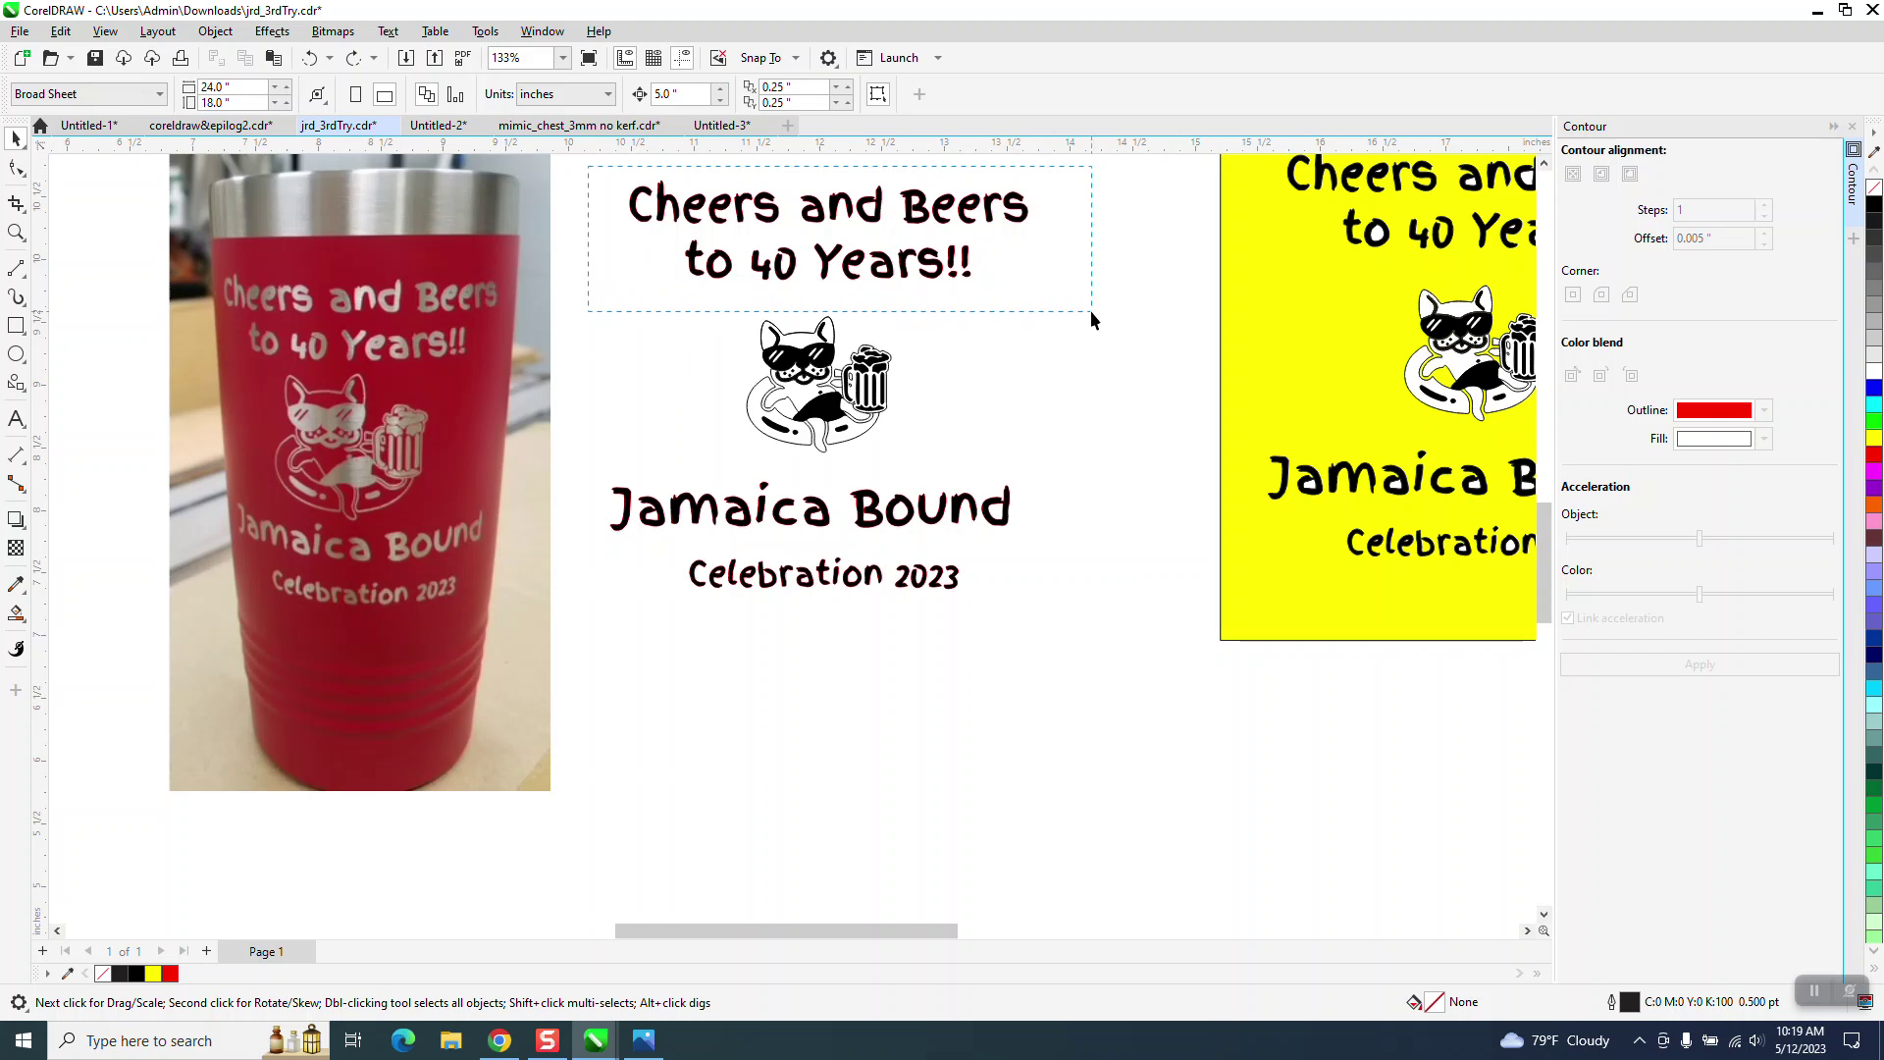
- Remove outlines from the Cheers and Beers lettering and from the Jamaica Bound/Celebration 2023 lettering
drag(1091, 311, 1091, 311)
right_click(1875, 187)
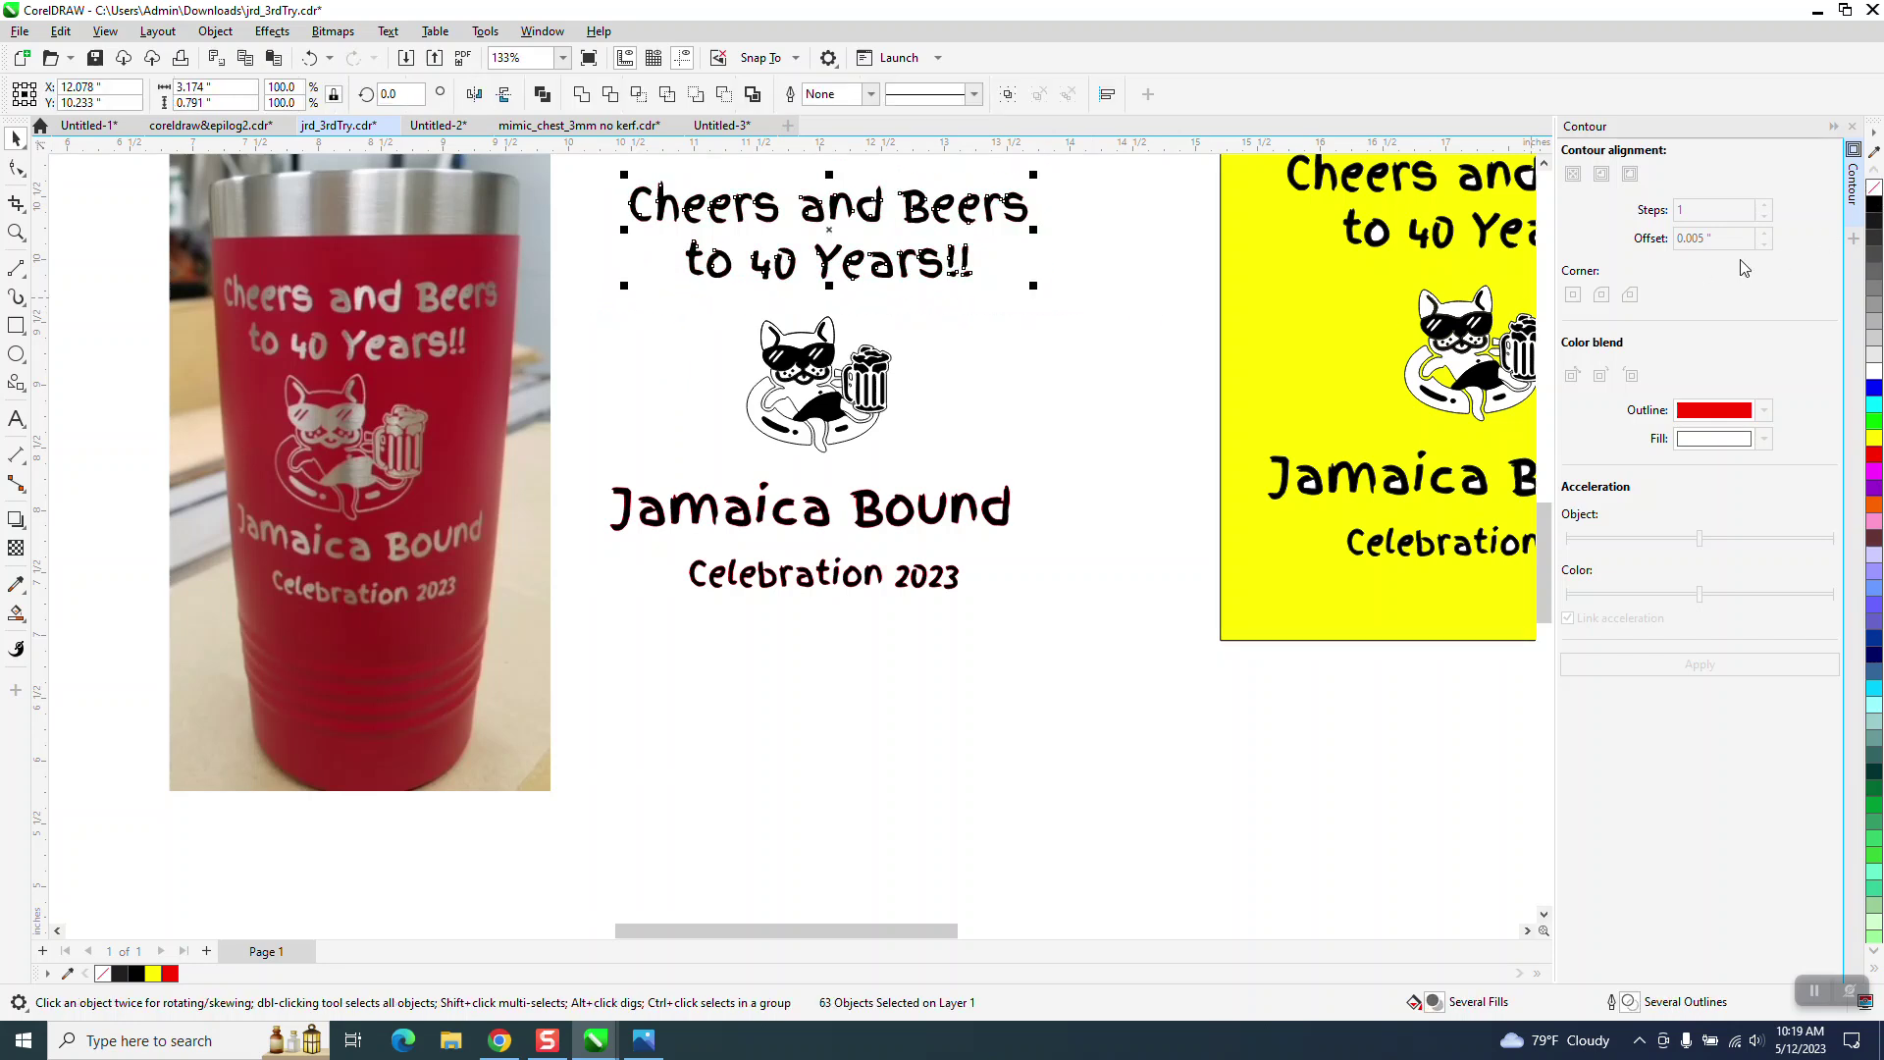
drag(574, 447, 1073, 631)
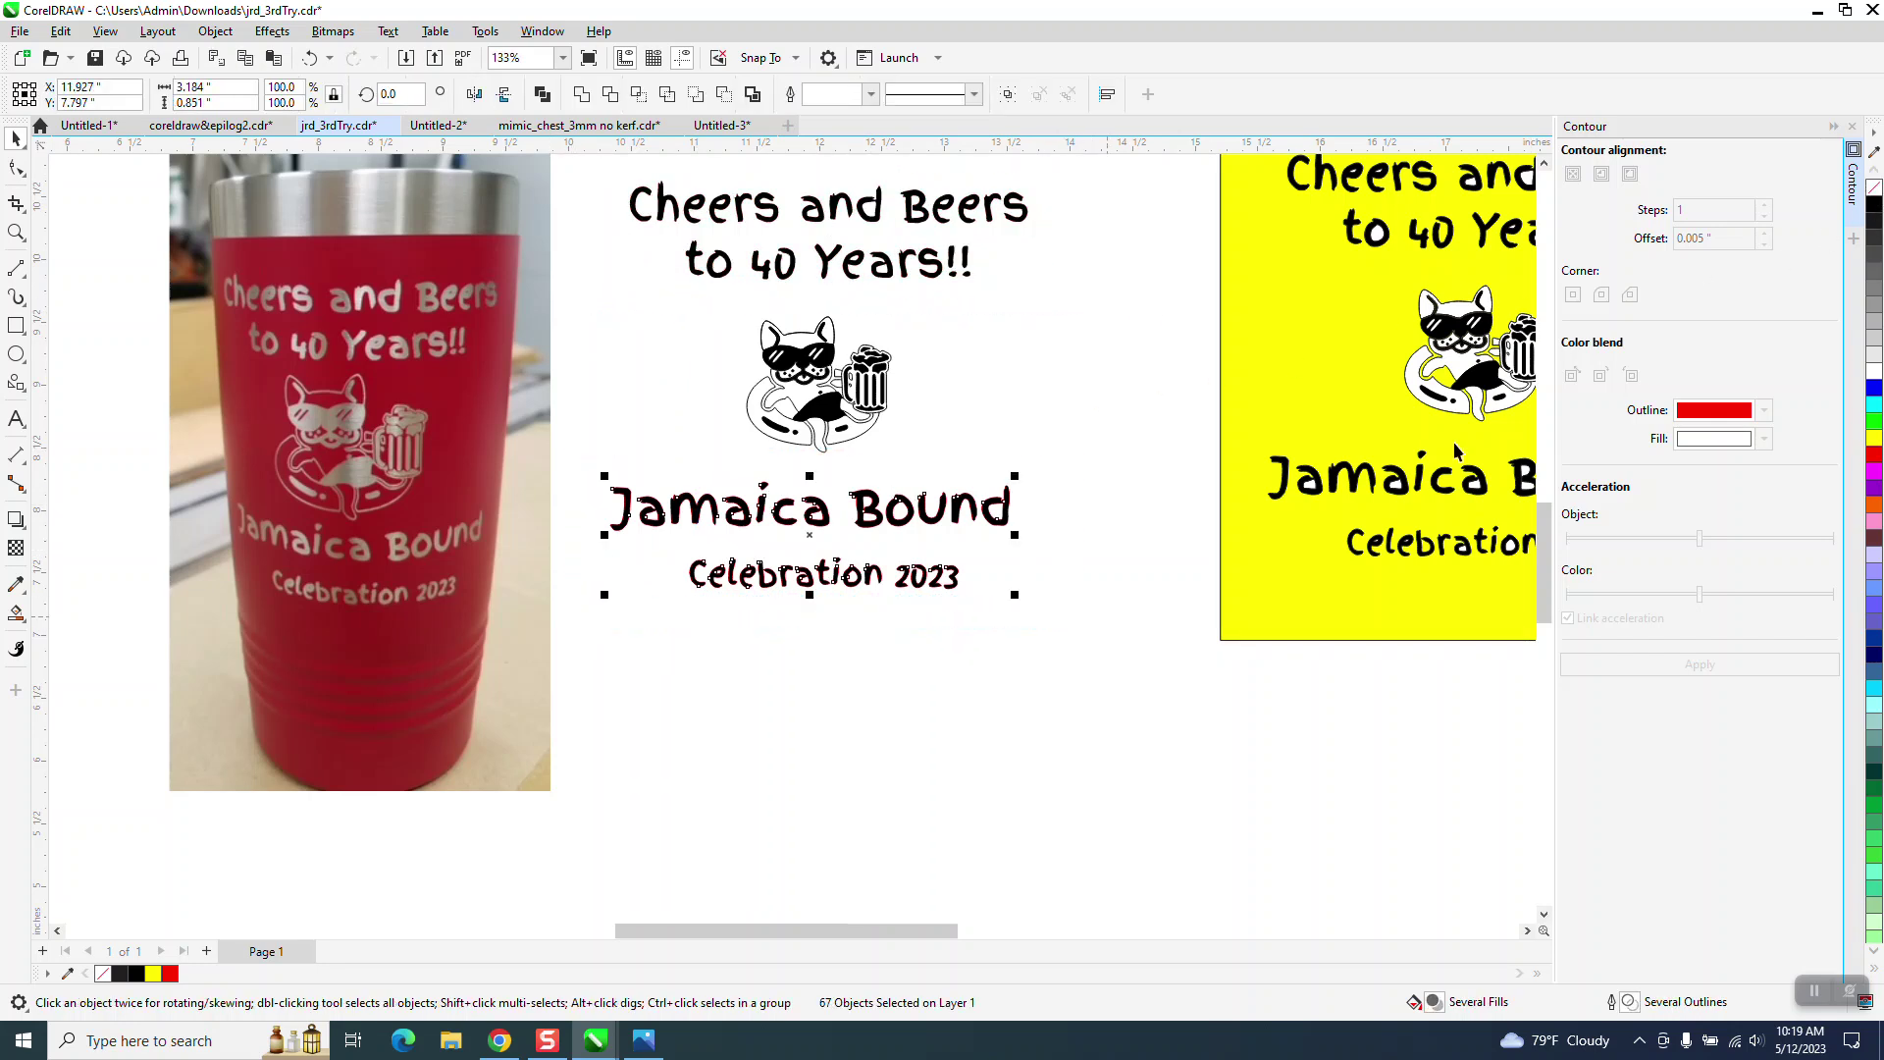
right_click(1874, 187)
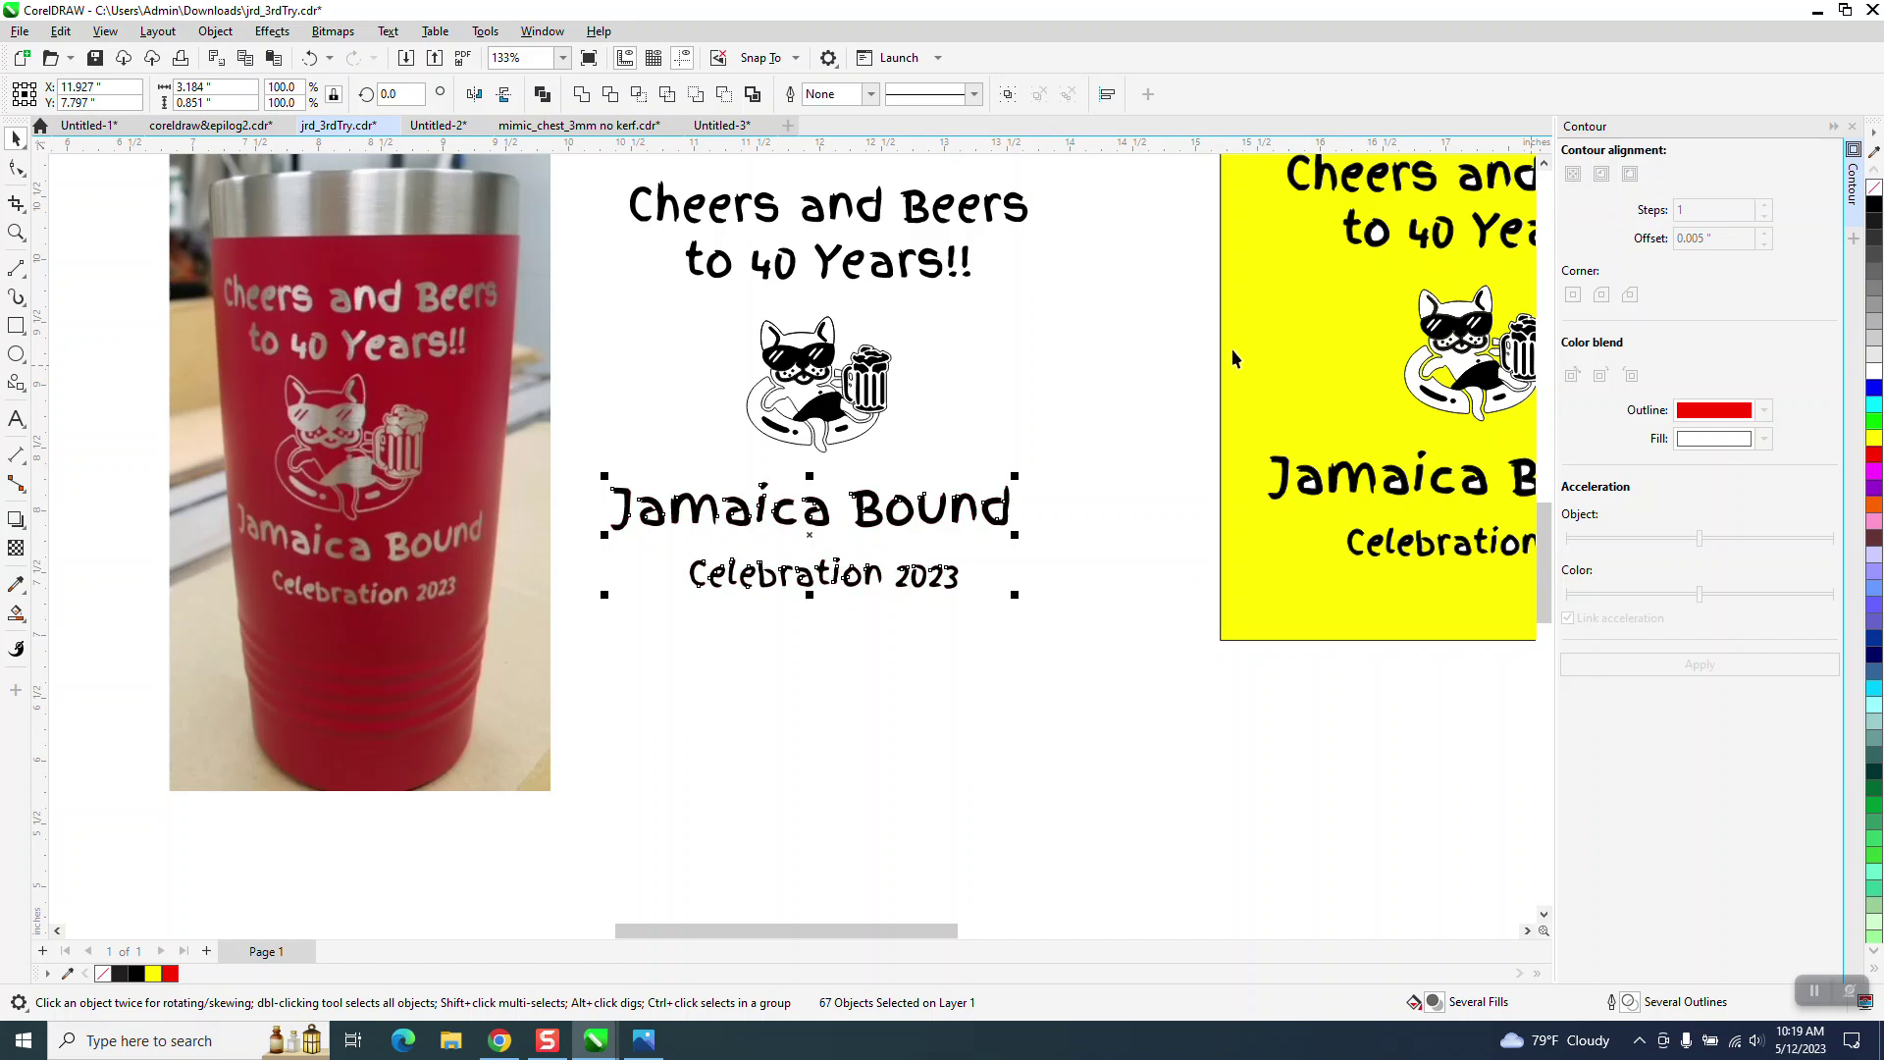
click(1184, 374)
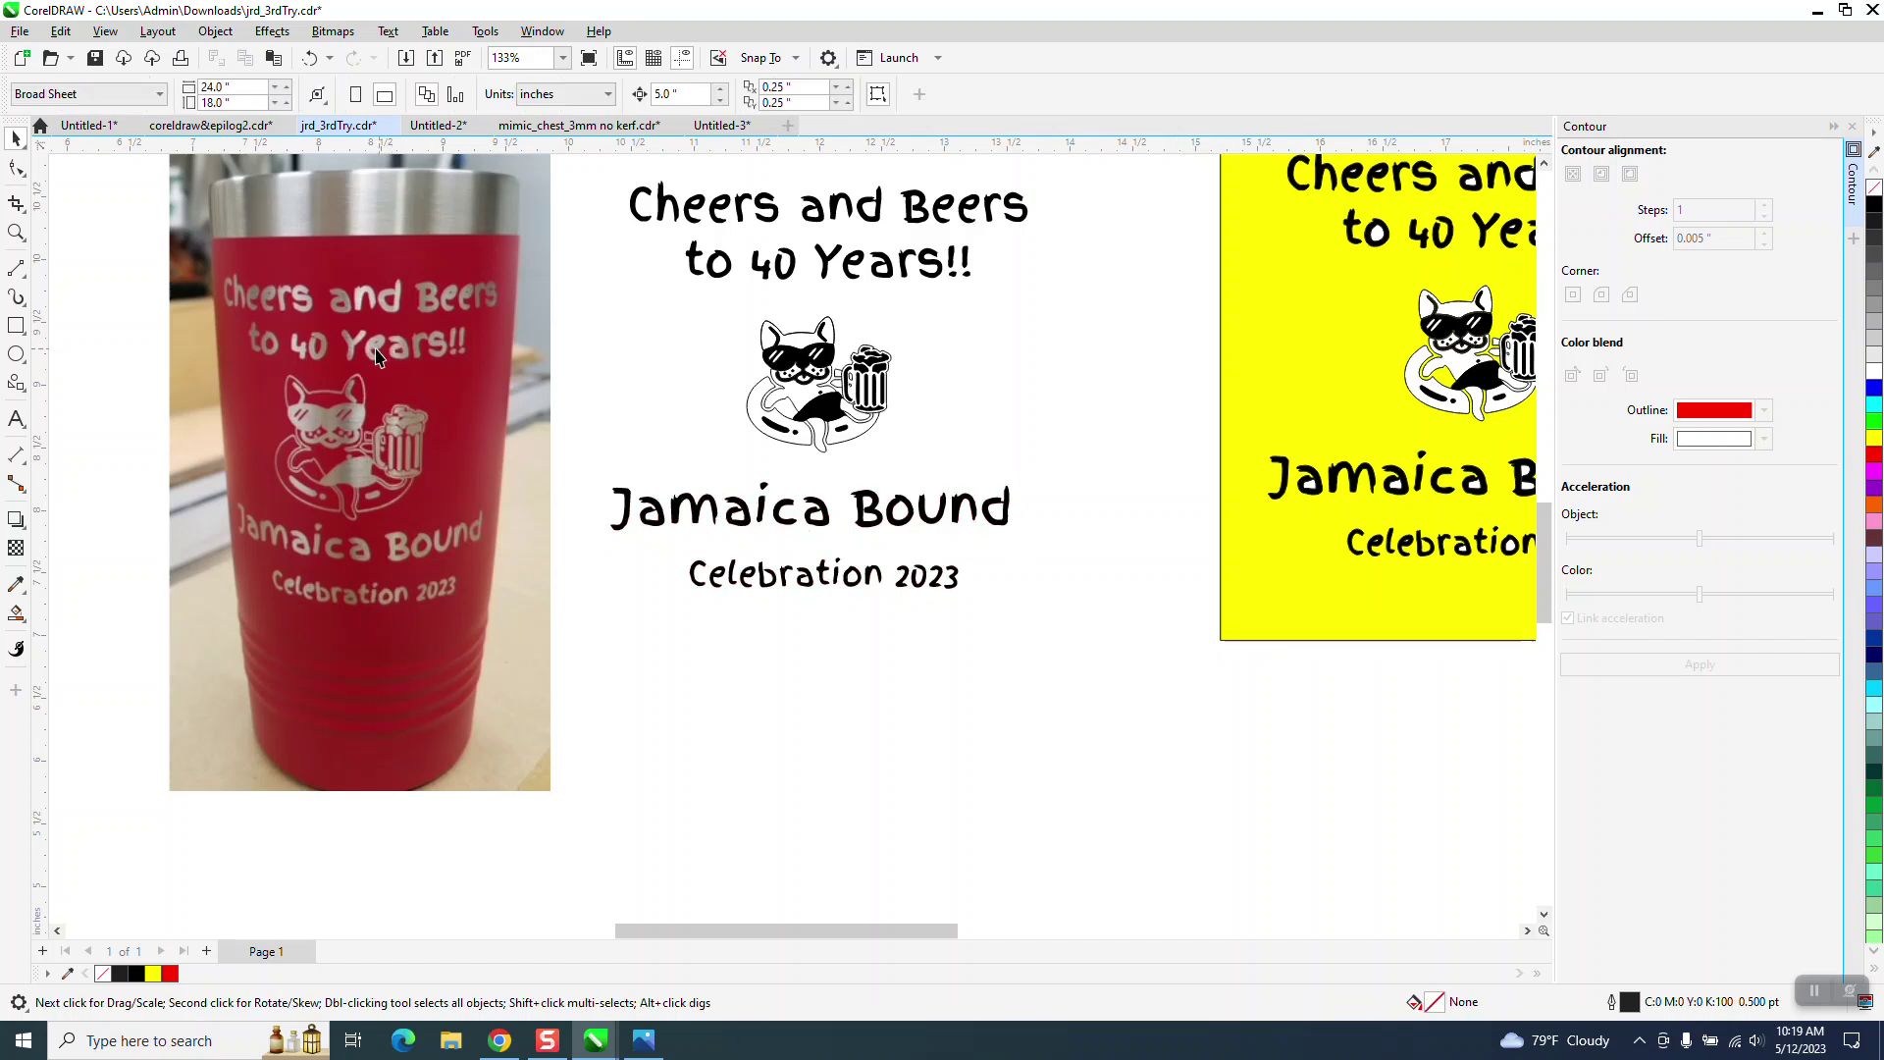
click(15, 232)
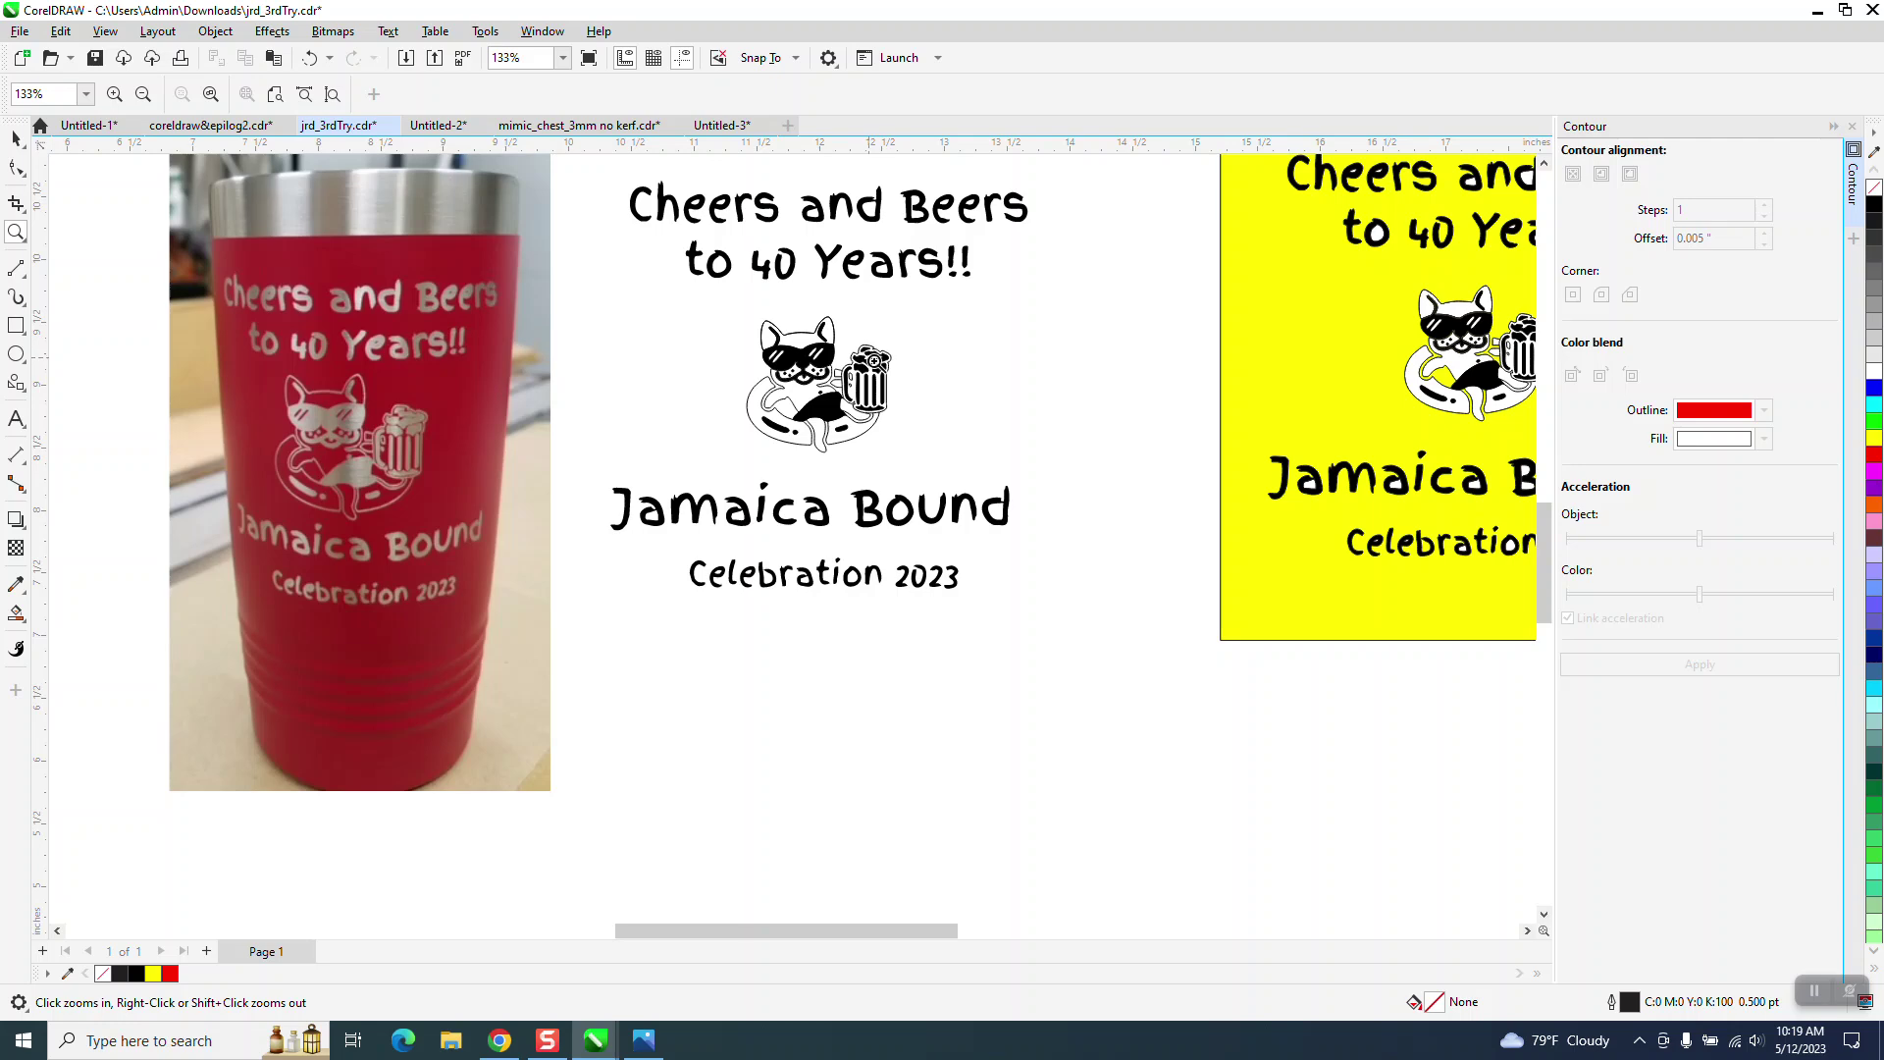
- Inspect the cat and Beers up close, then group all 131 objects of the white design
drag(880, 393, 943, 417)
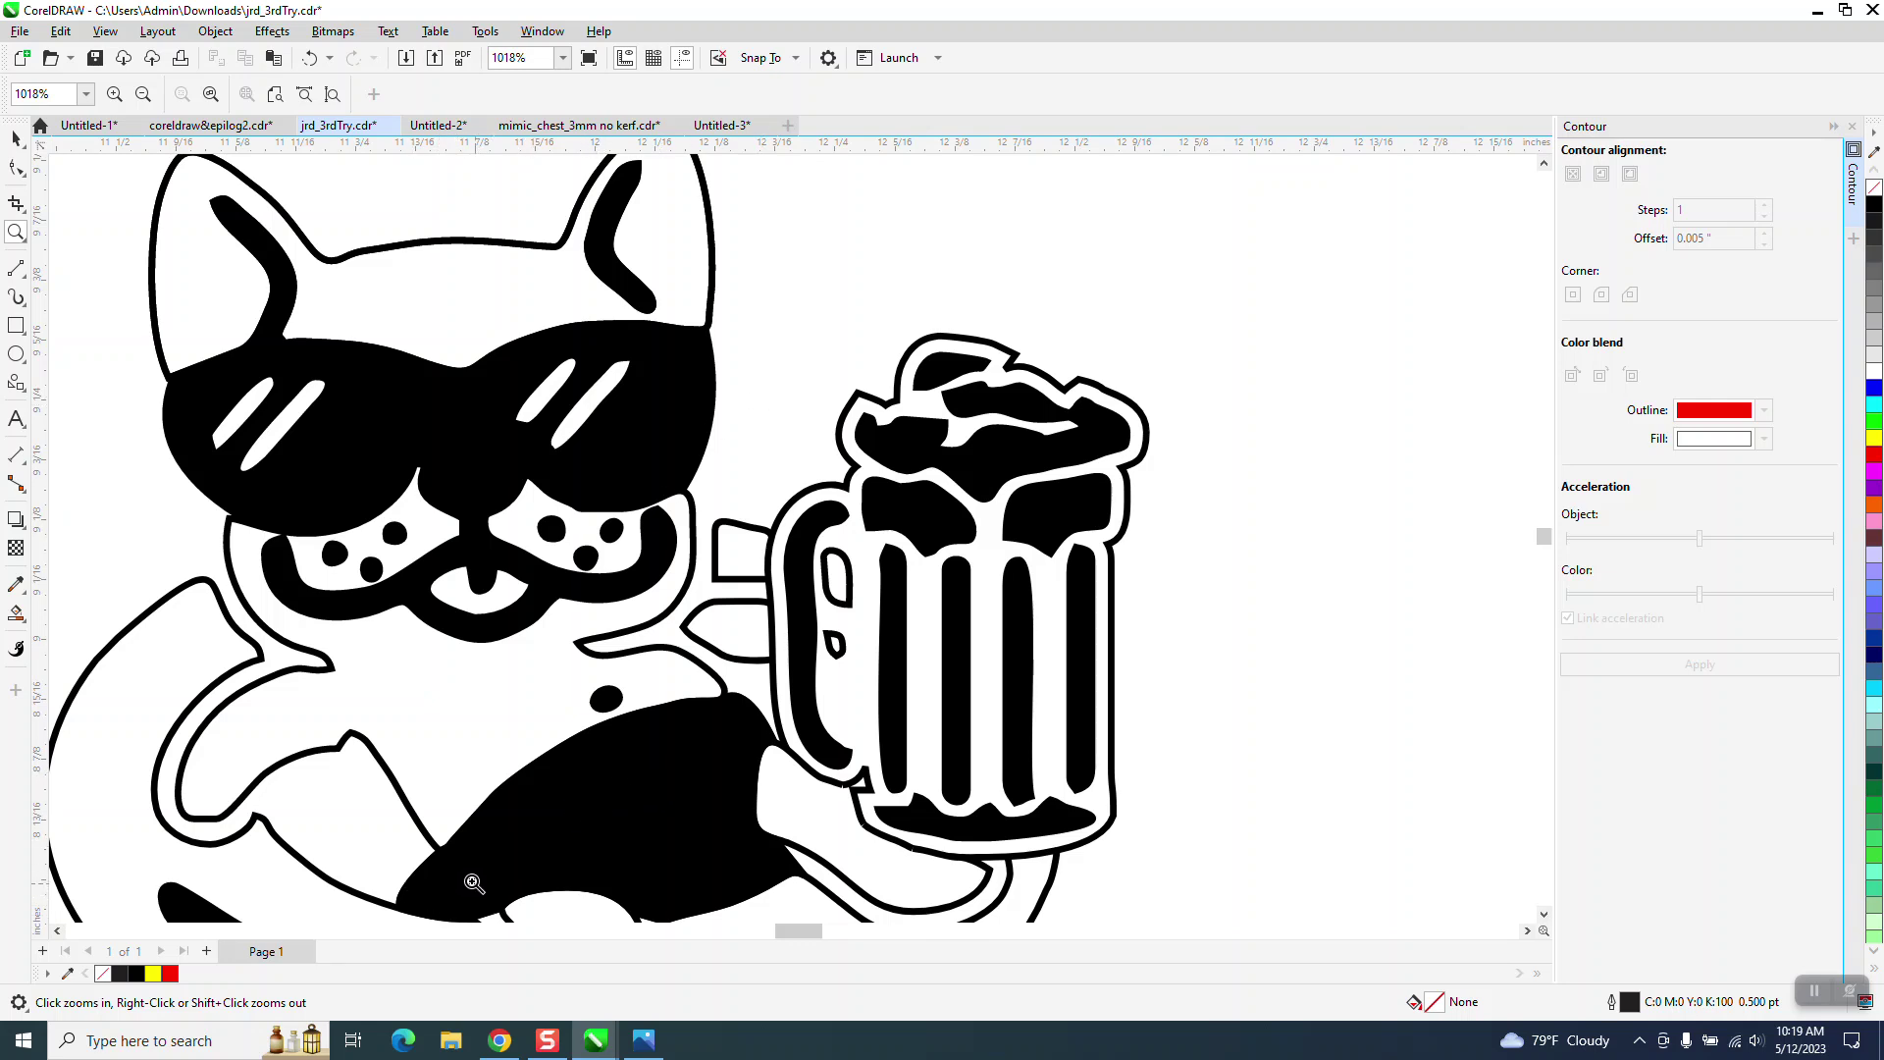
scroll(521, 788, down, 7)
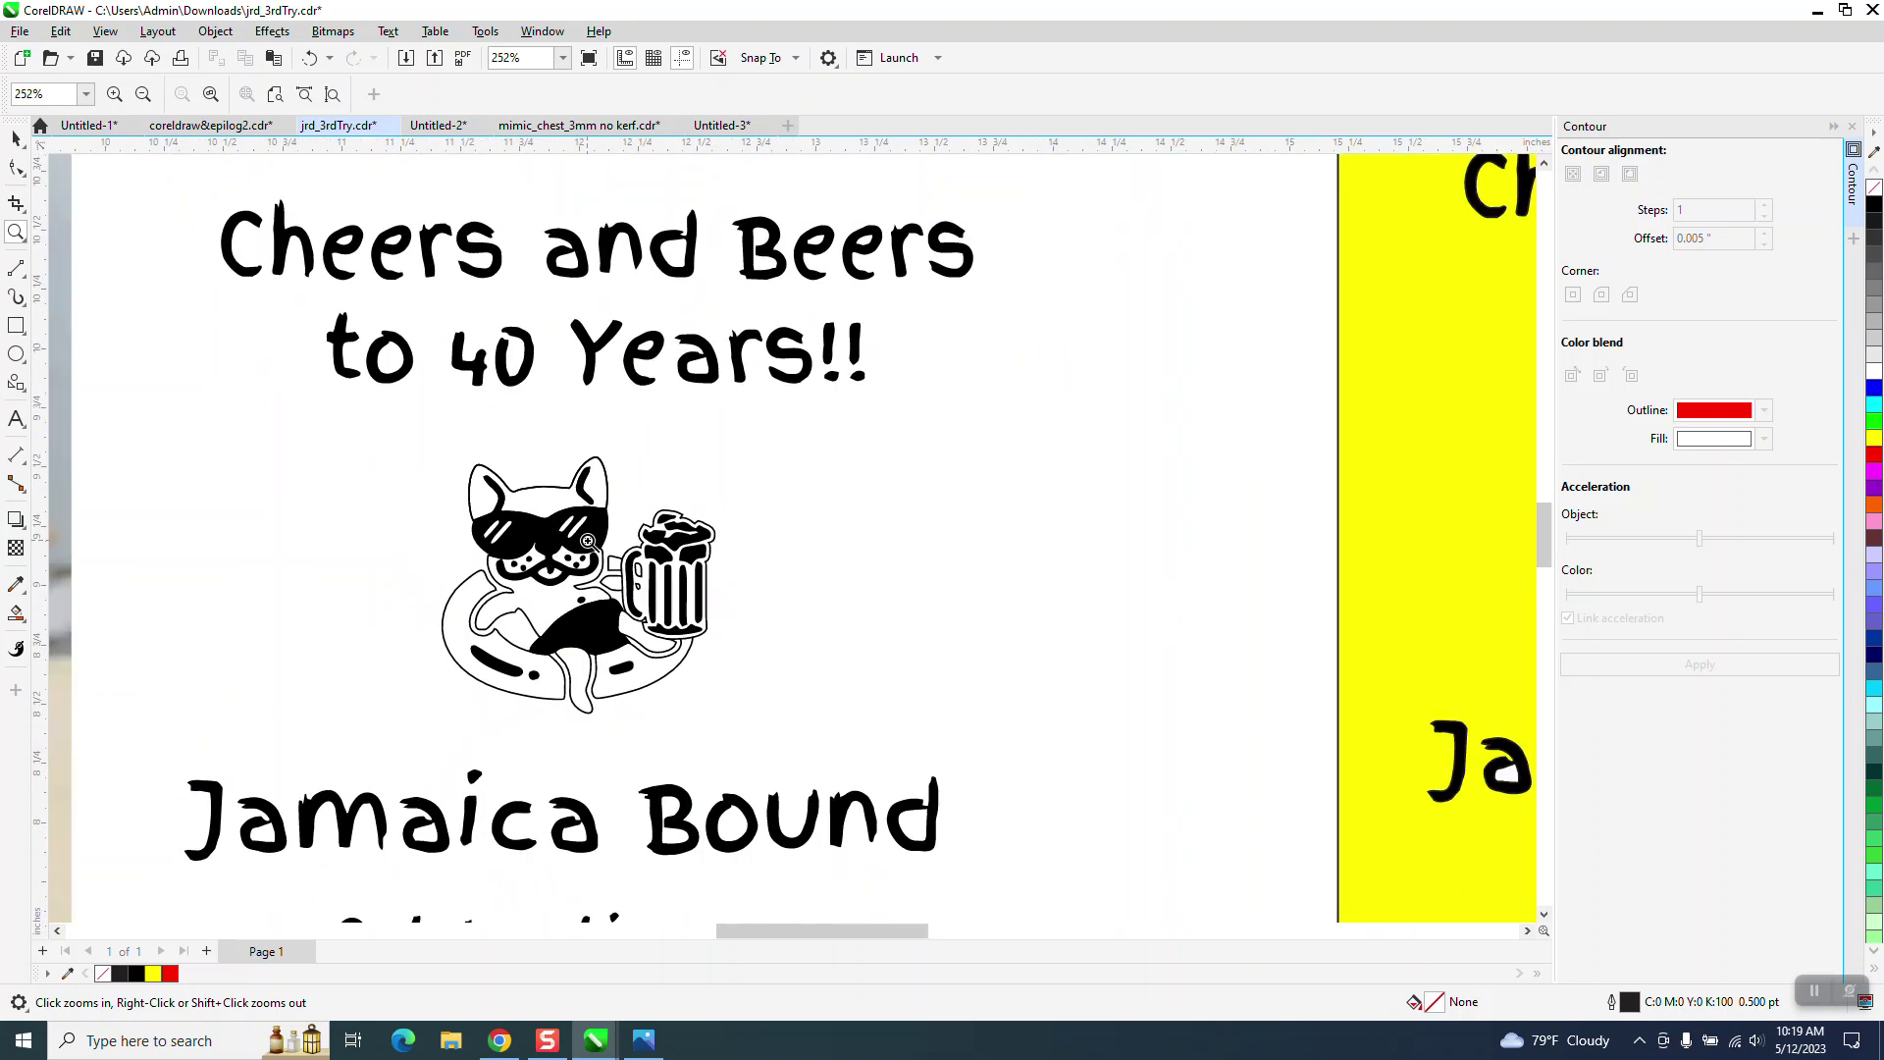
scroll(586, 527, down, 1)
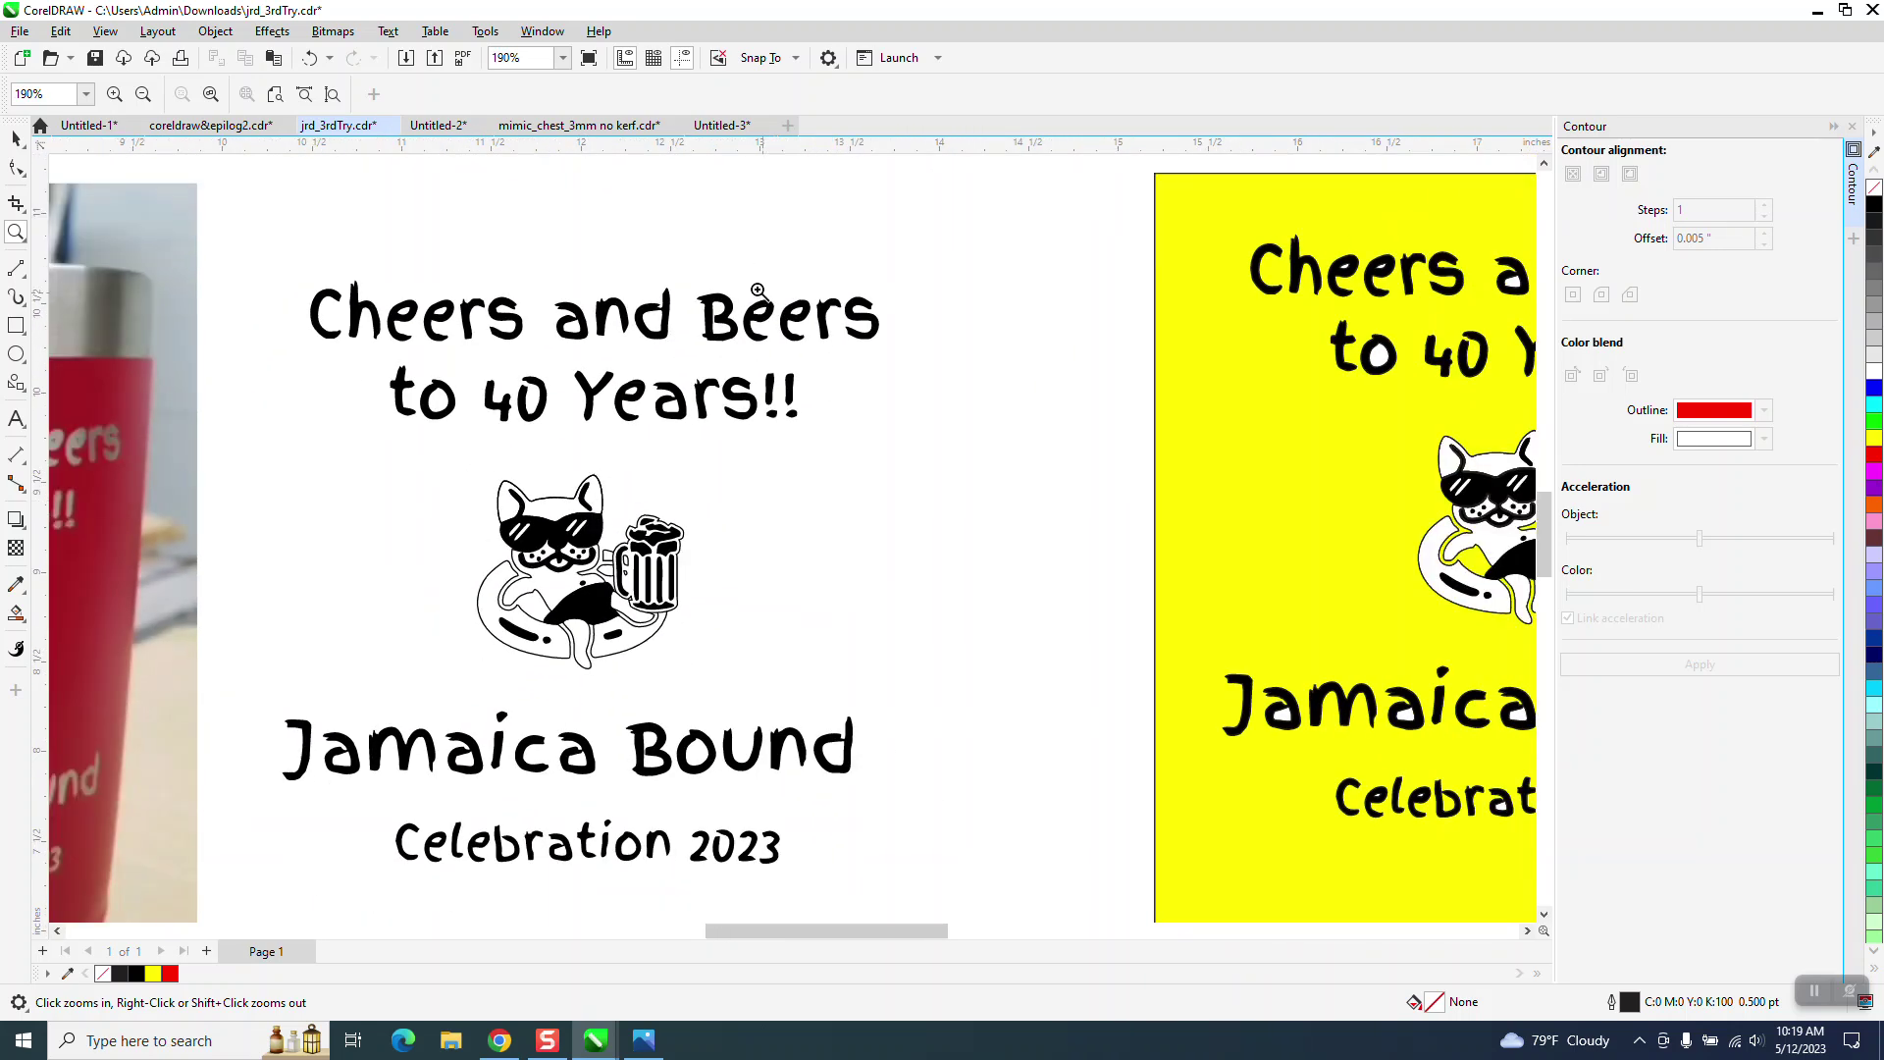
drag(736, 283, 905, 397)
scroll(545, 417, down, 6)
scroll(852, 413, down, 1)
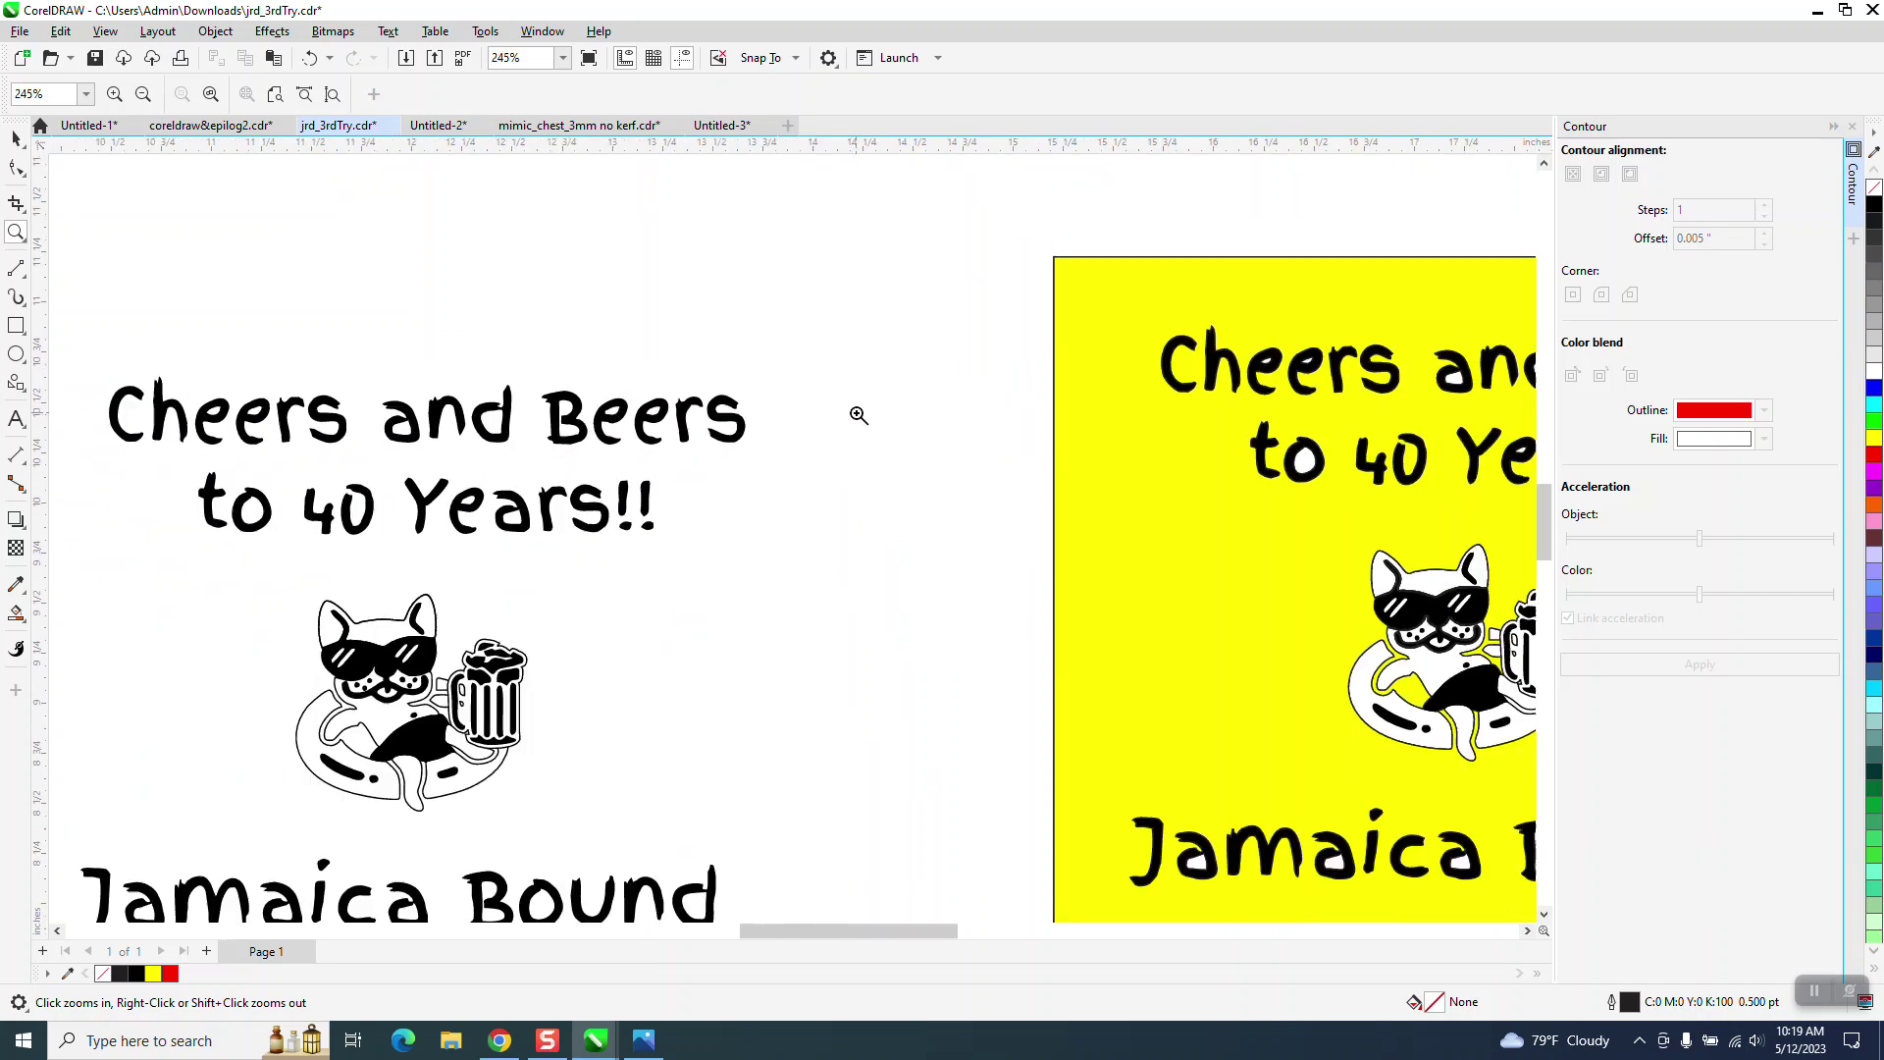
scroll(1453, 461, up, 4)
scroll(1463, 478, down, 12)
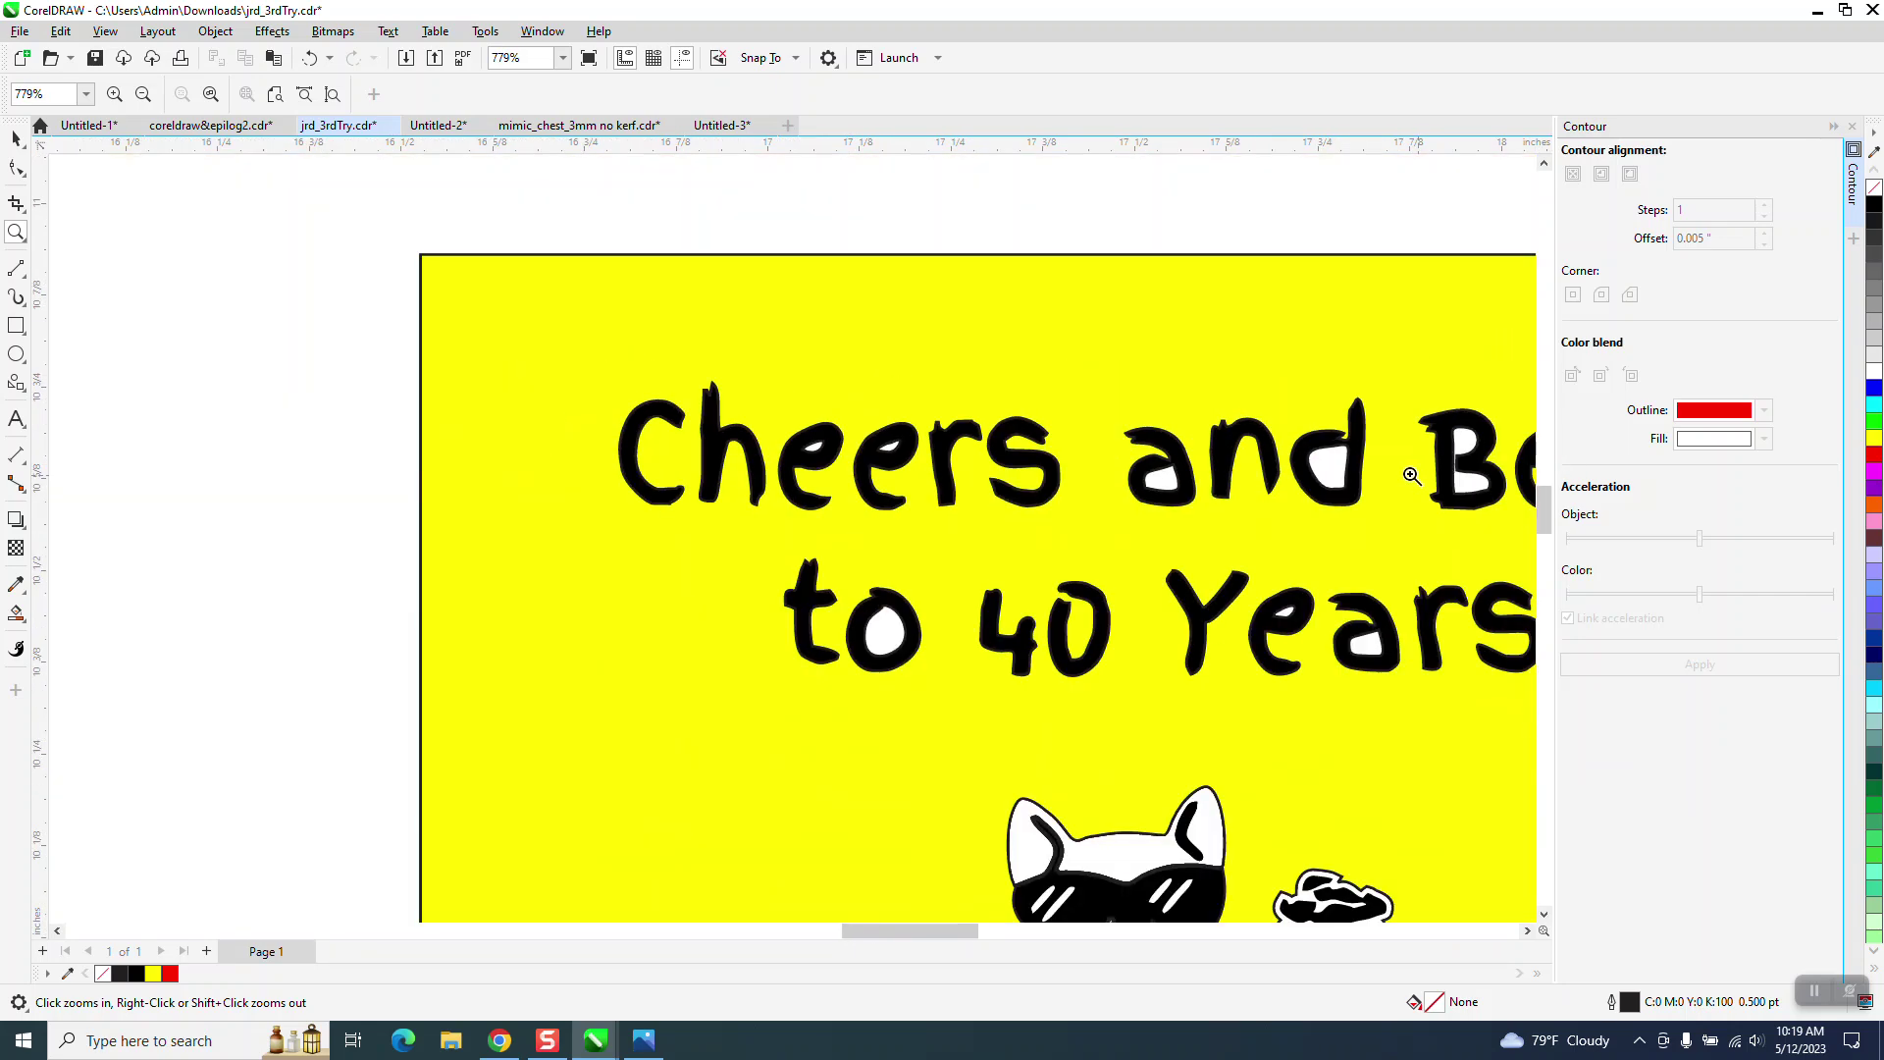
click(15, 136)
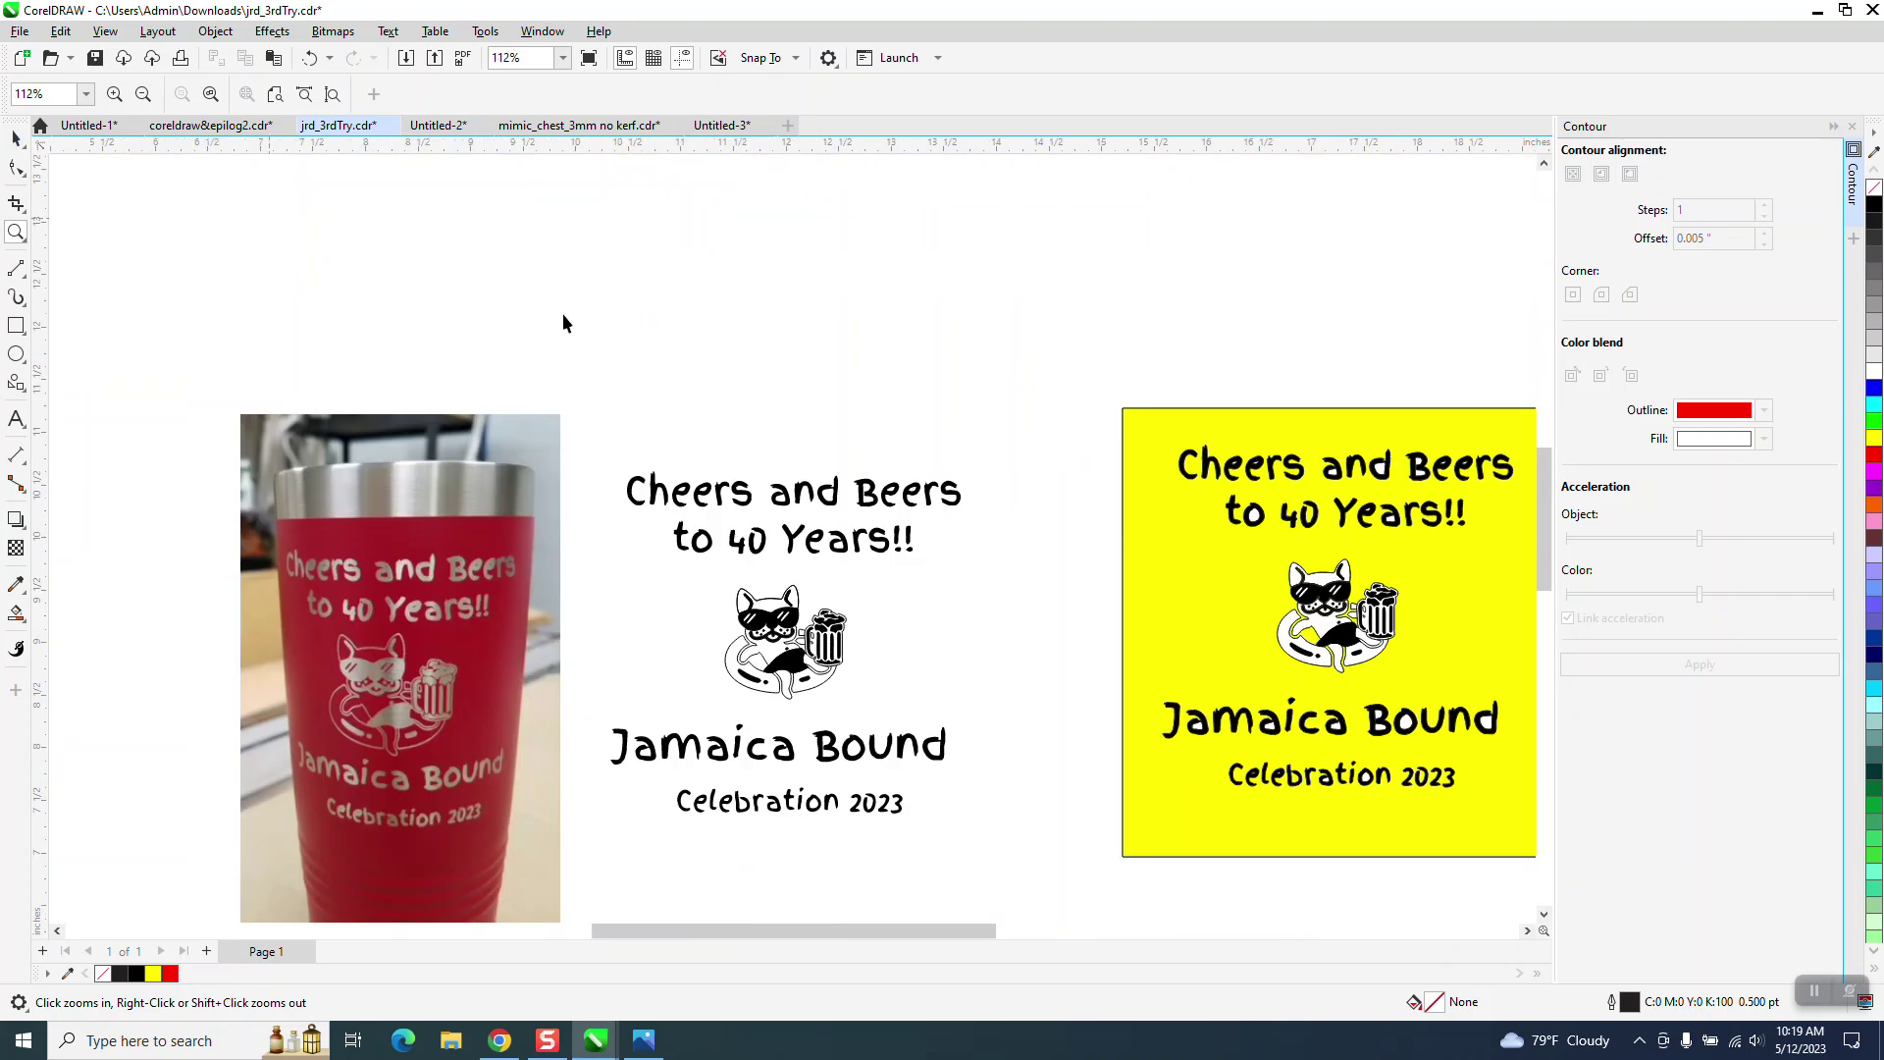
drag(598, 416, 901, 818)
drag(1016, 850, 1019, 851)
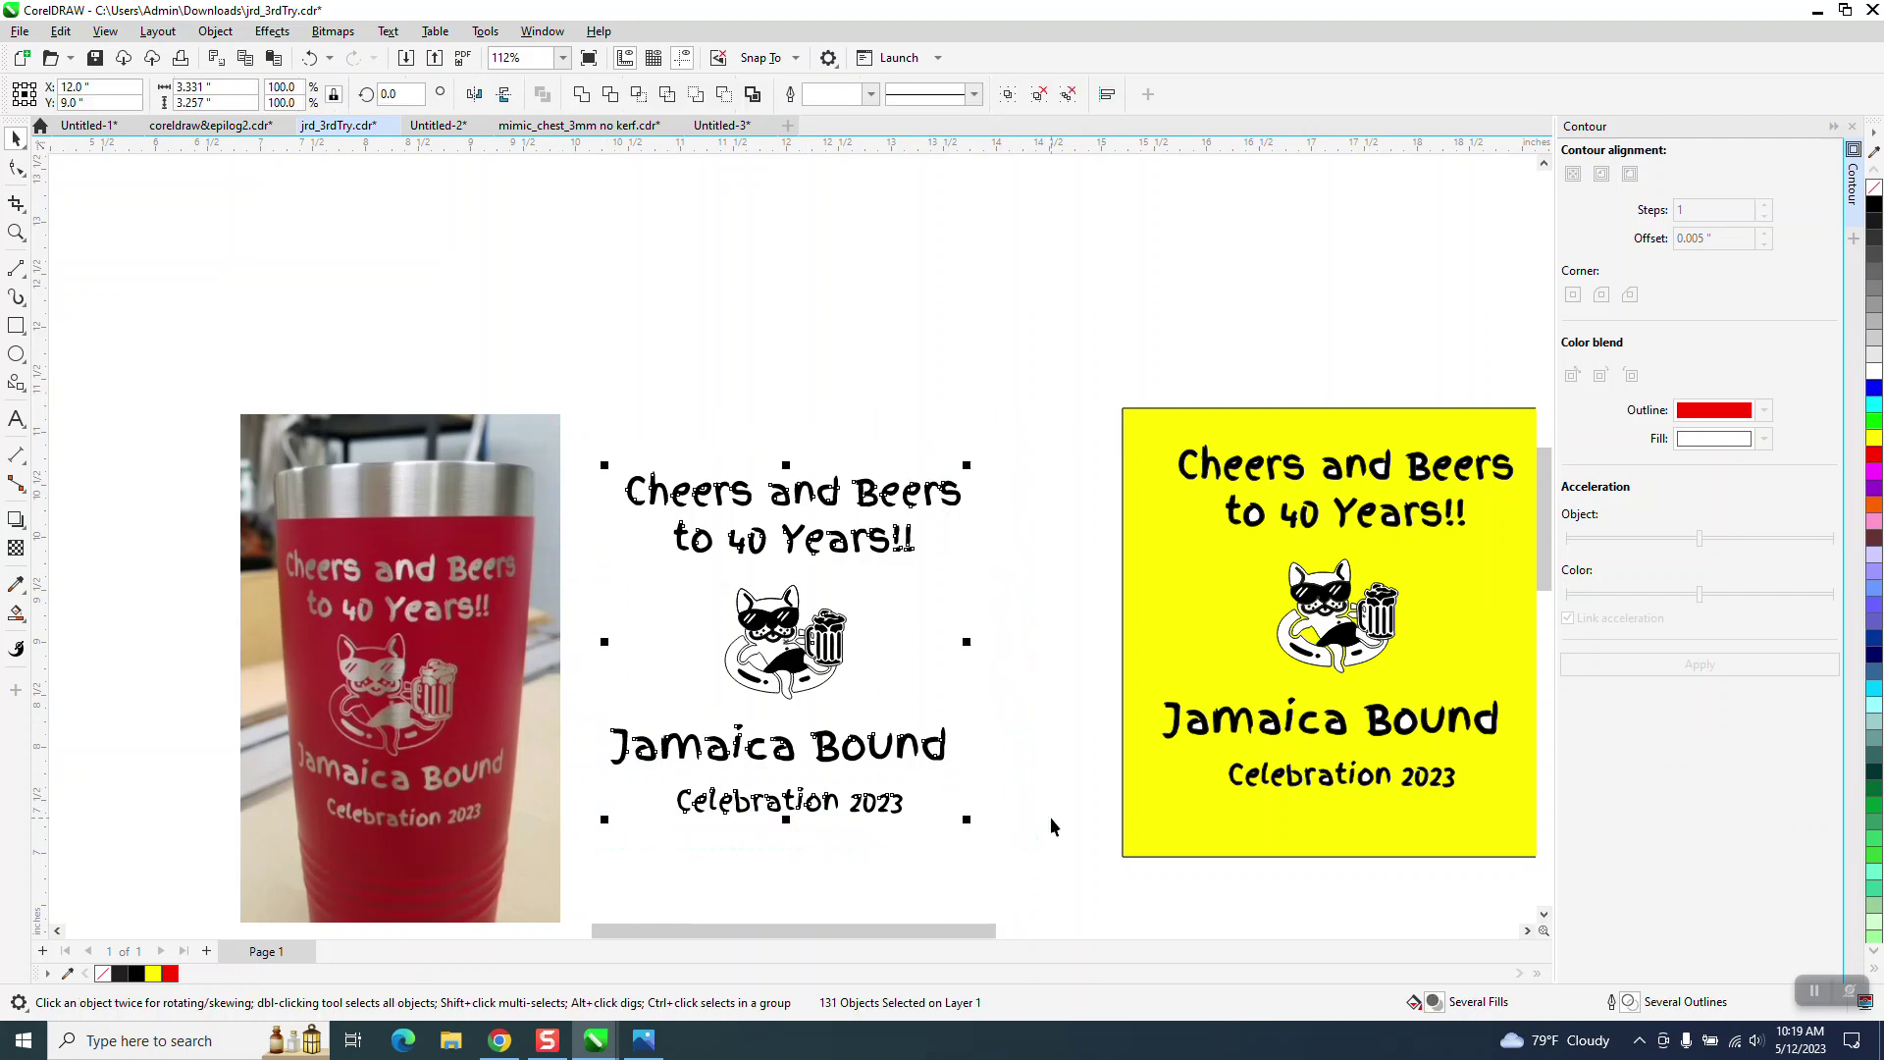
key(ctrl+g)
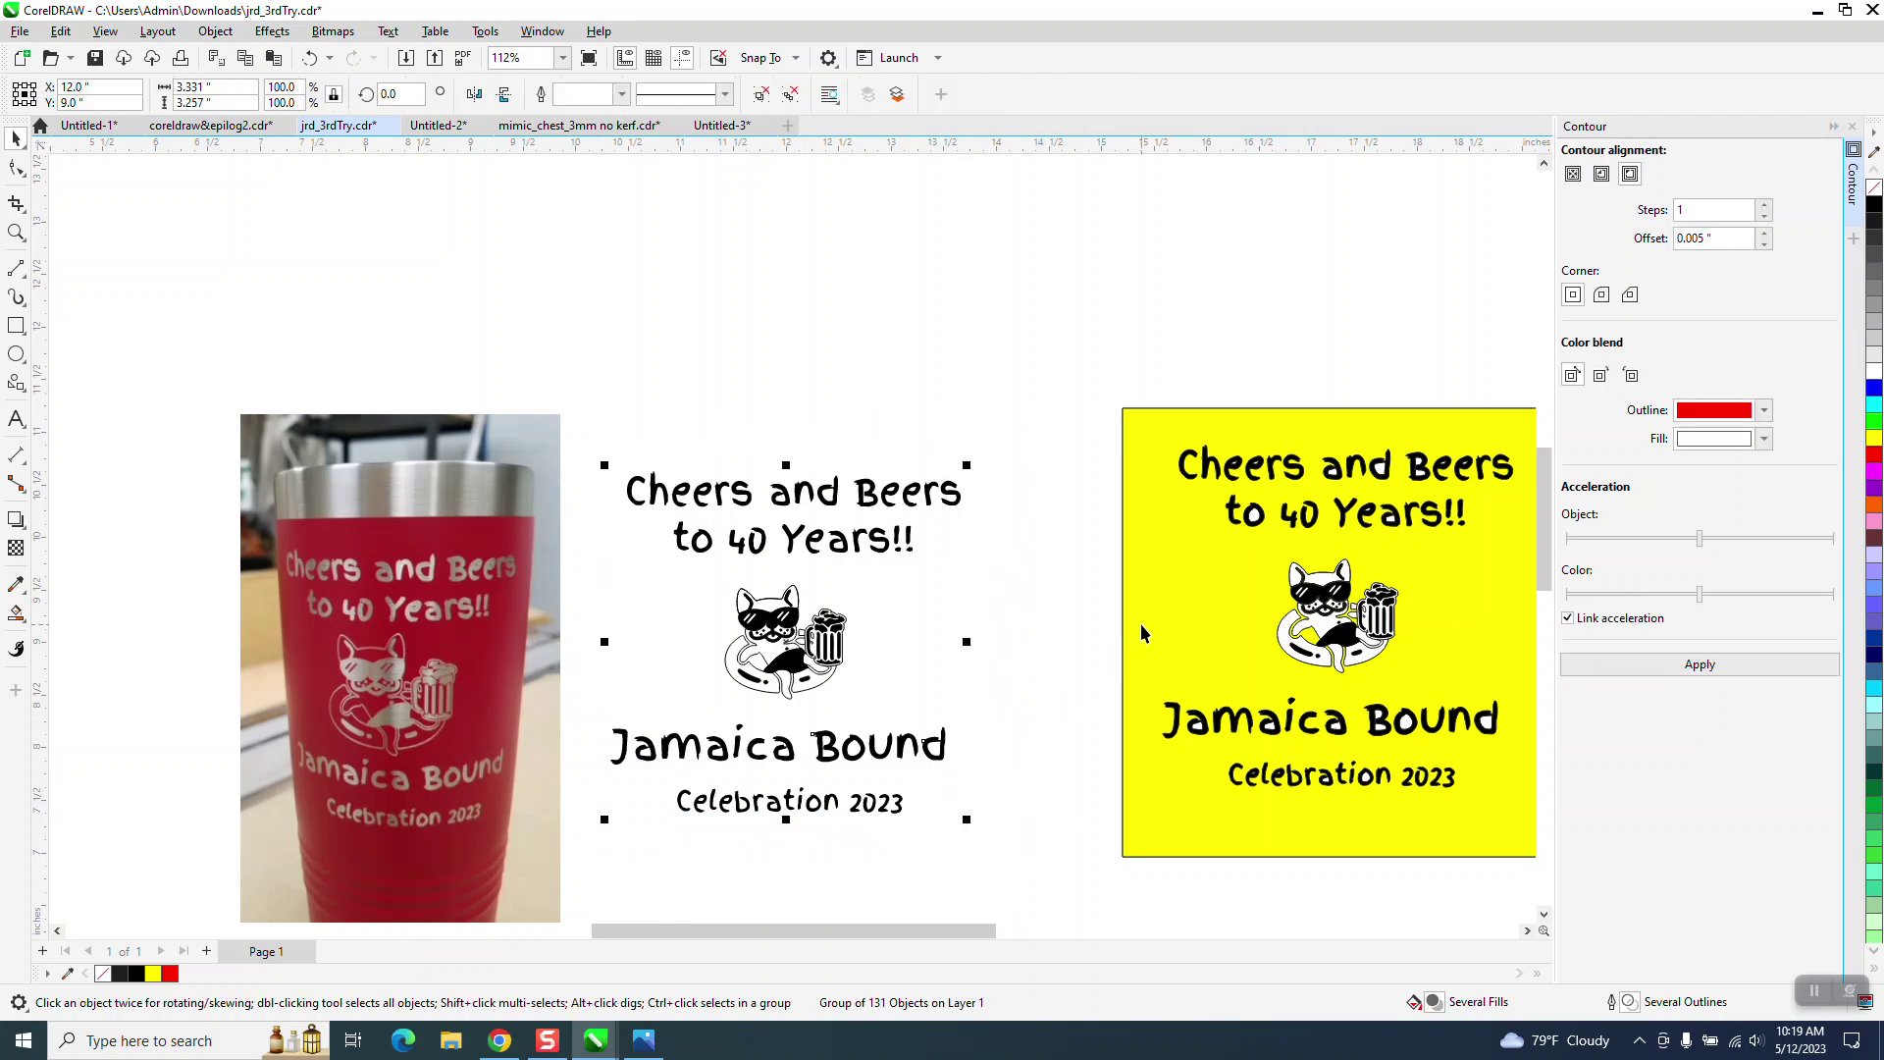
- Delete the yellow-backed design copy on the right
click(1143, 630)
drag(1106, 338, 1619, 944)
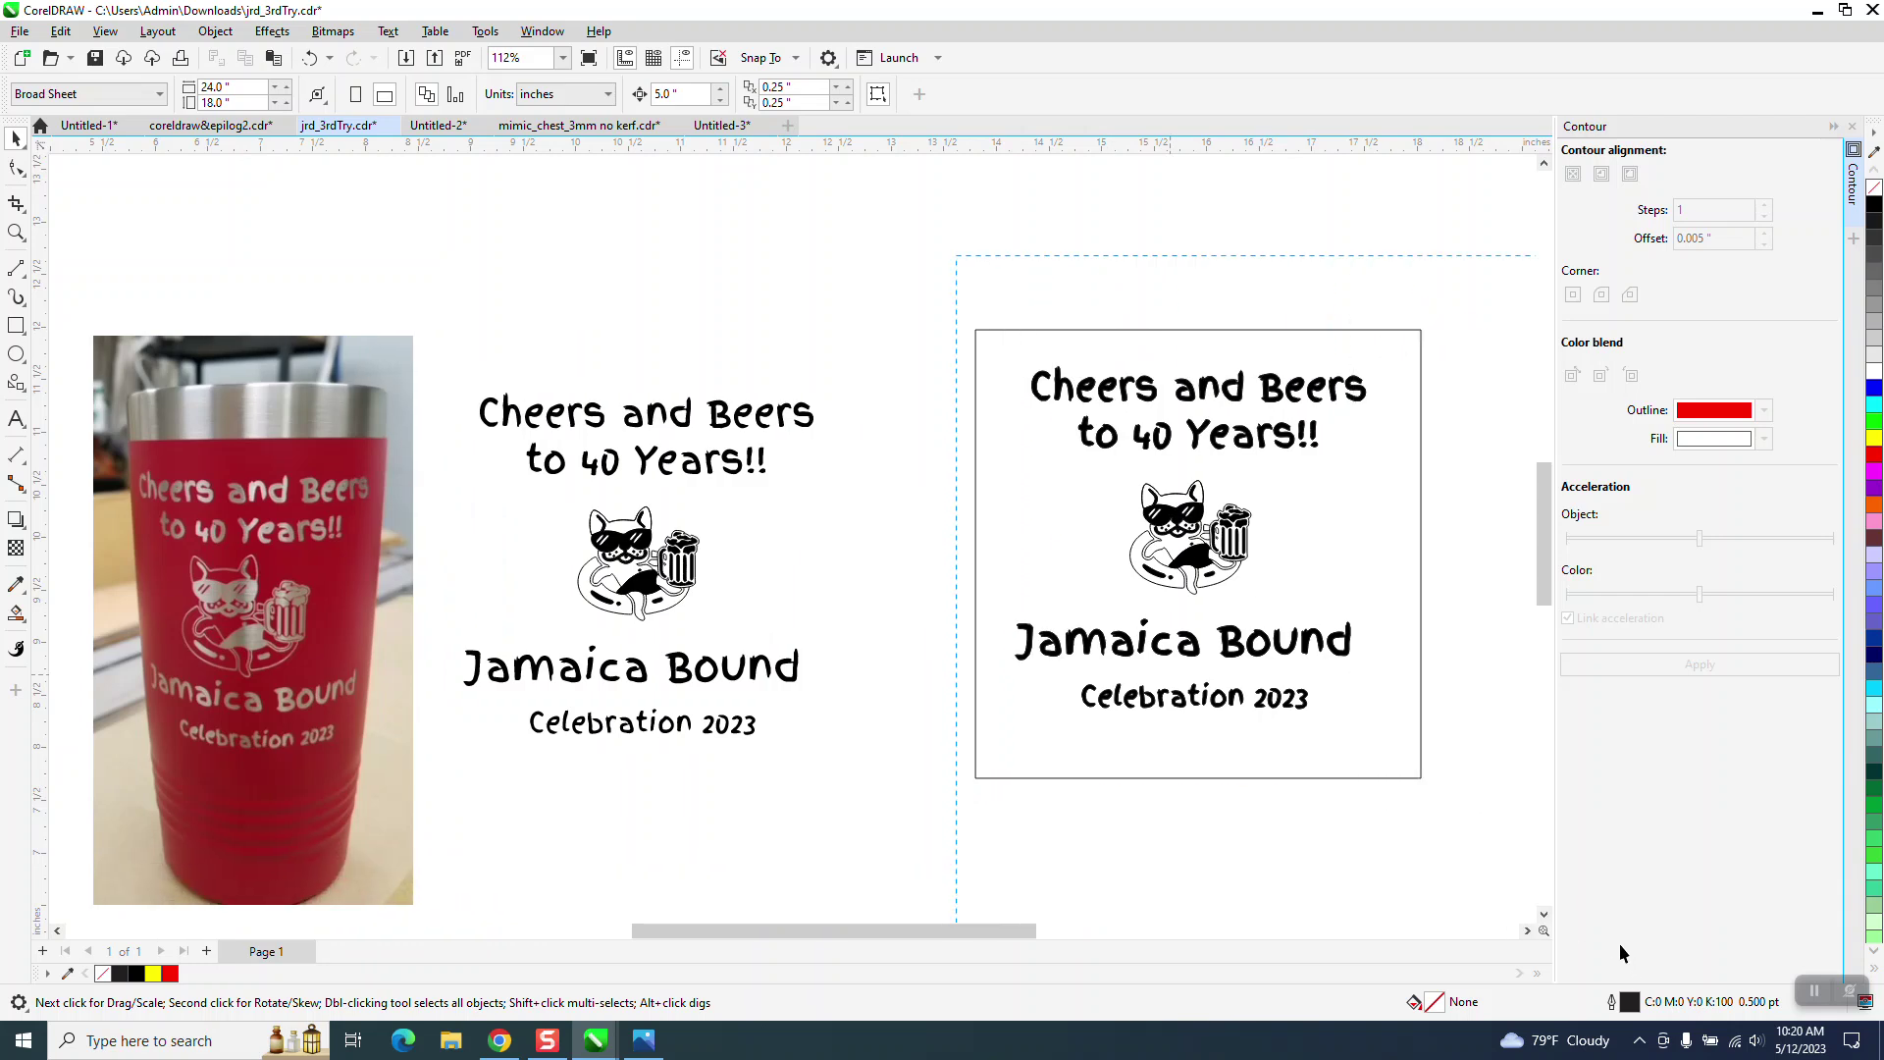
key(Delete)
scroll(1041, 633, down, 1)
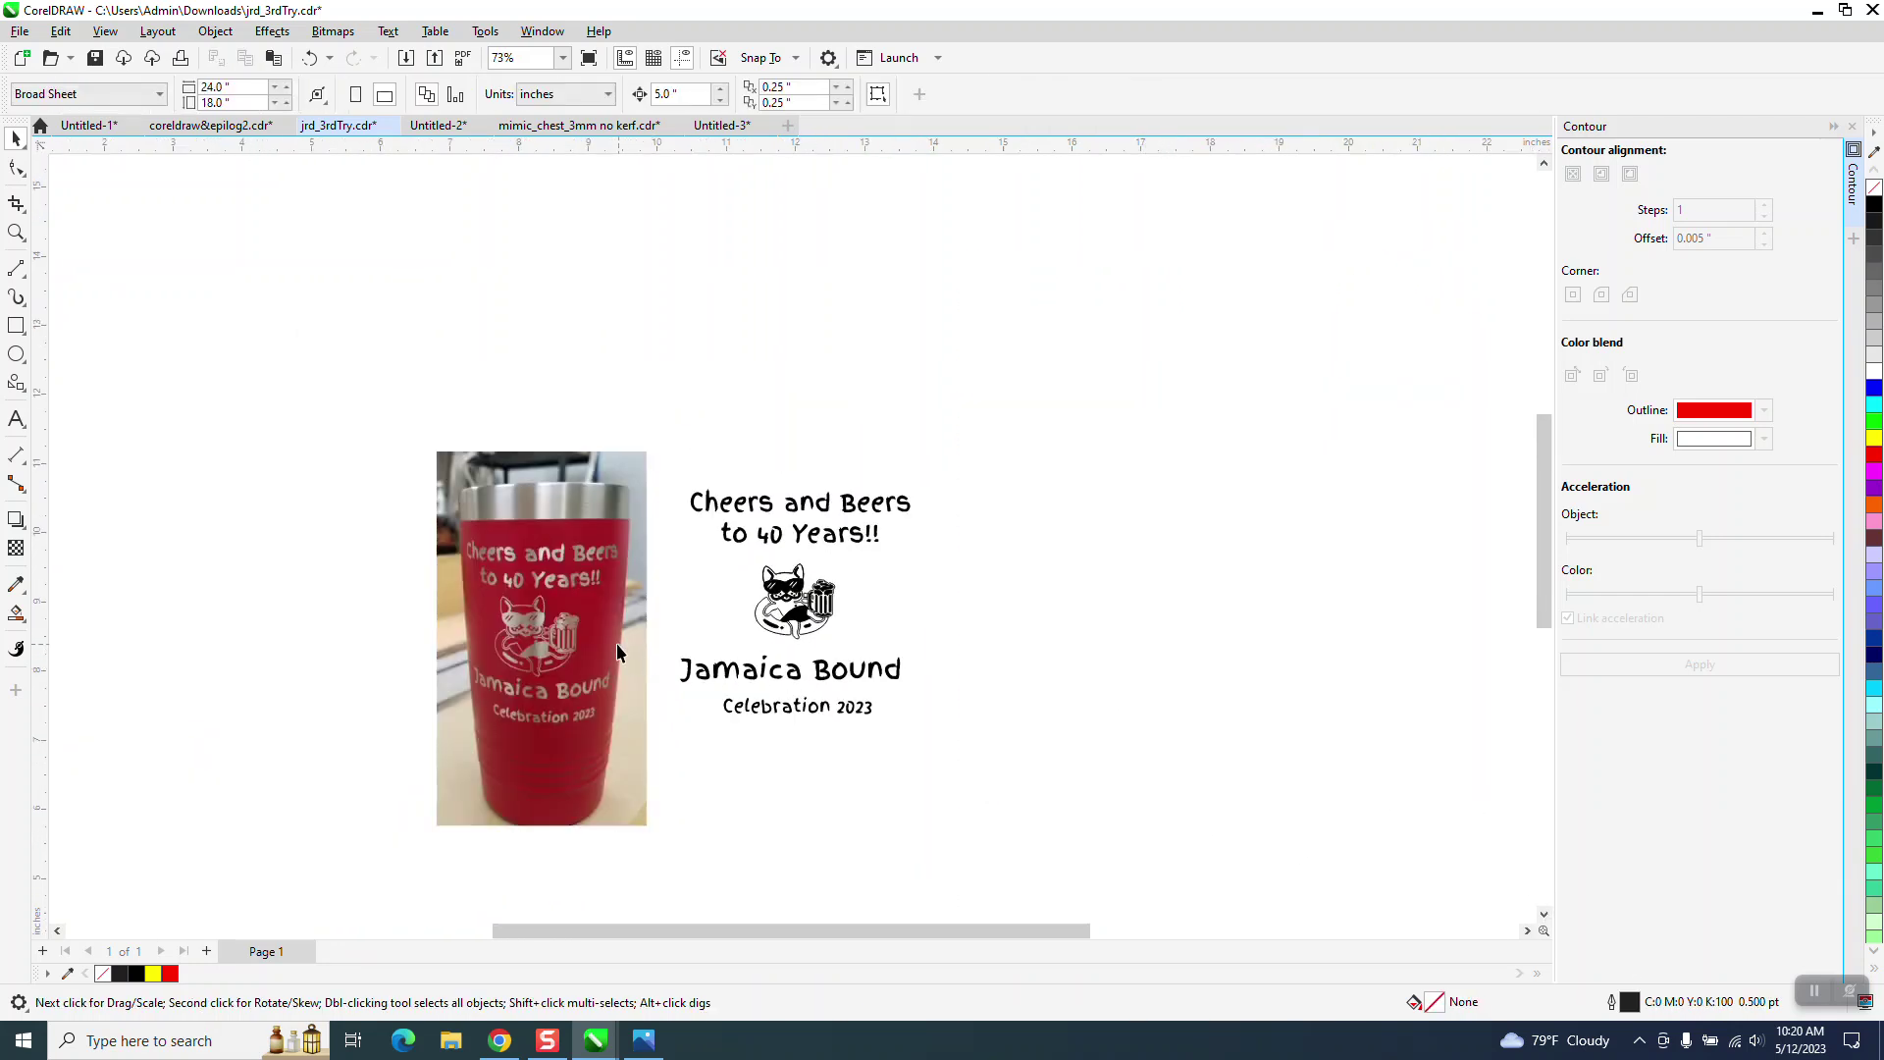